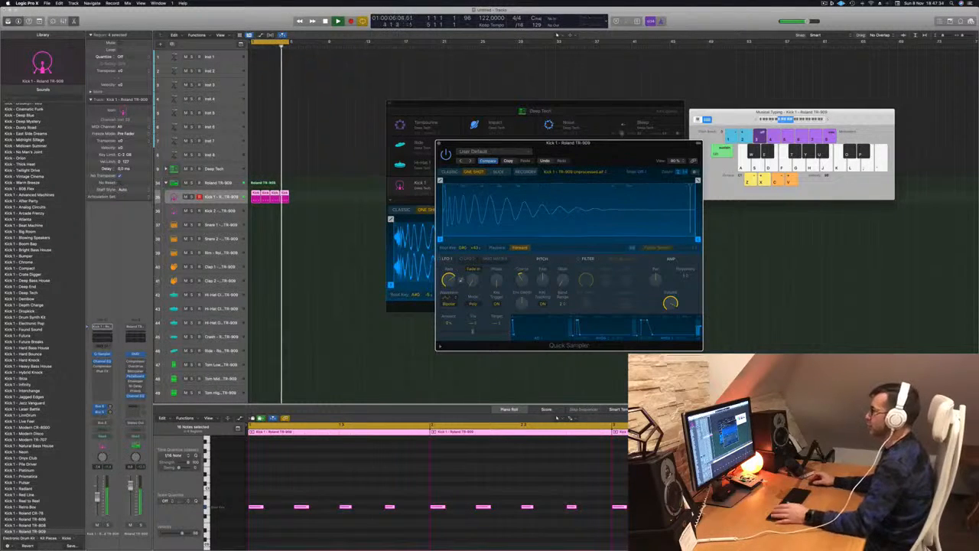
Close the Quick Sampler and Drum Machine Designer windows and select the Kick 1 track of the Roland TR-909 kit.
drag(603, 144, 549, 146)
click(386, 146)
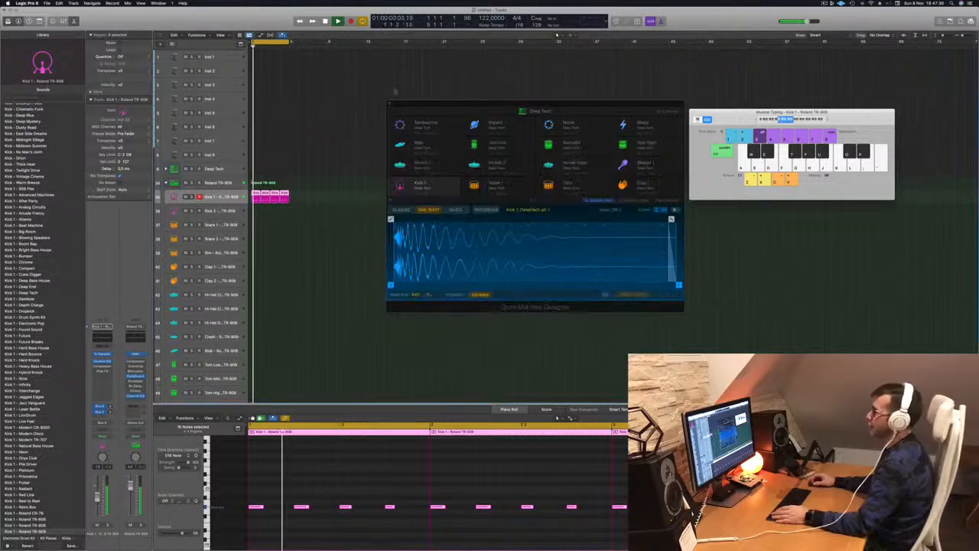
click(389, 105)
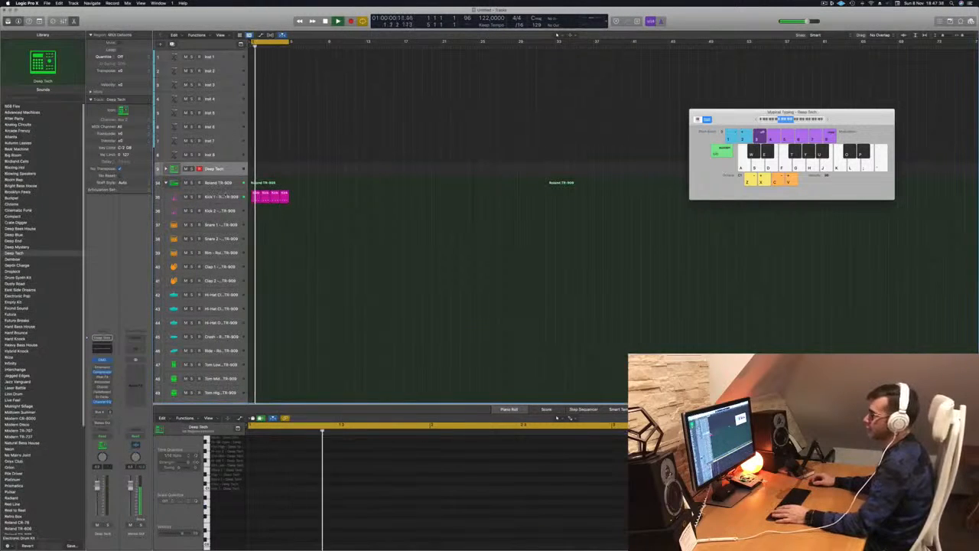
click(213, 196)
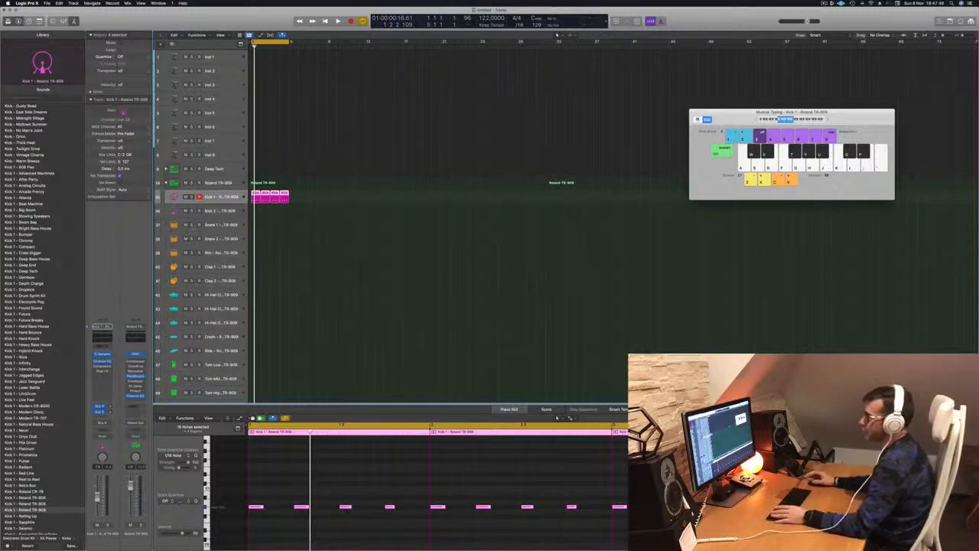
During playback, set the Kick 1 track's Compressor to the Vintage Opto model, adjust its threshold, and close the plug-in.
key(space)
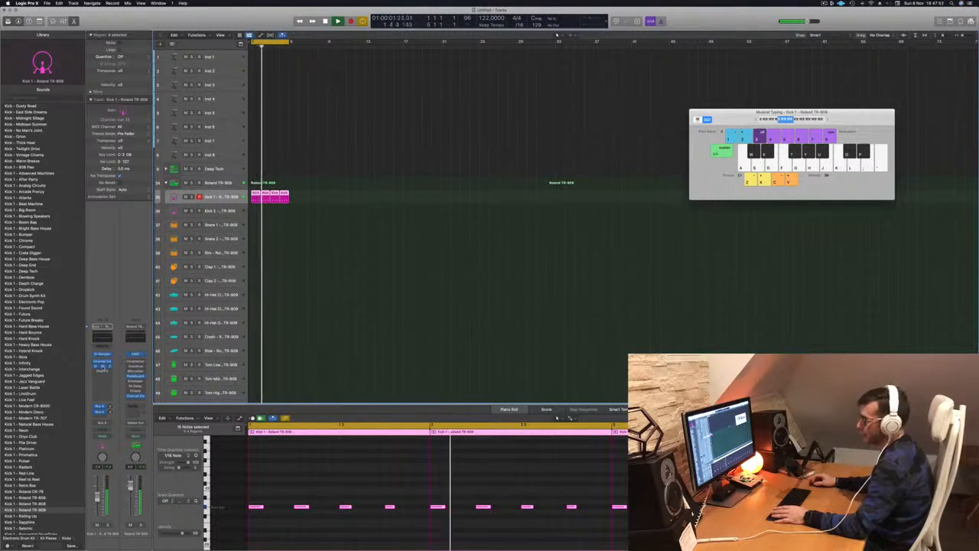
click(102, 366)
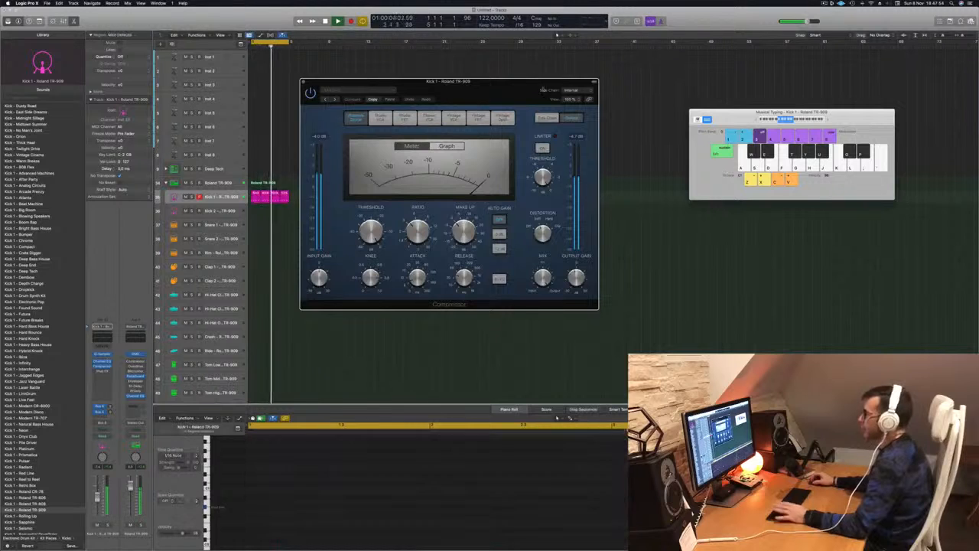
click(503, 117)
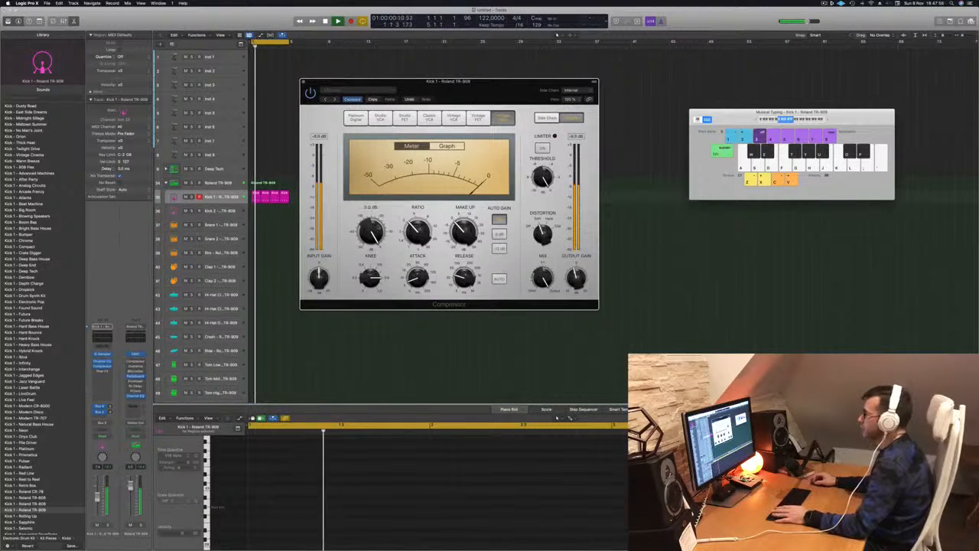
drag(371, 229, 371, 243)
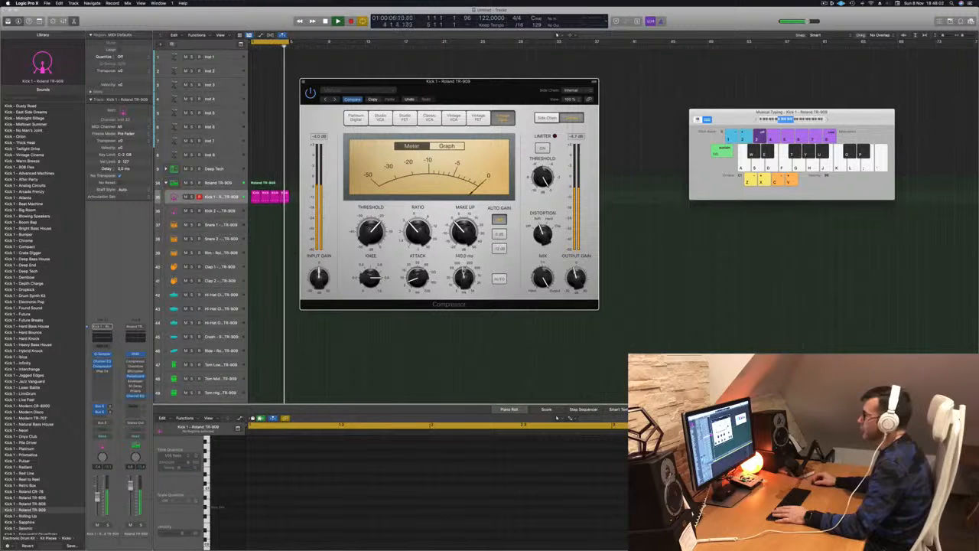
key(space)
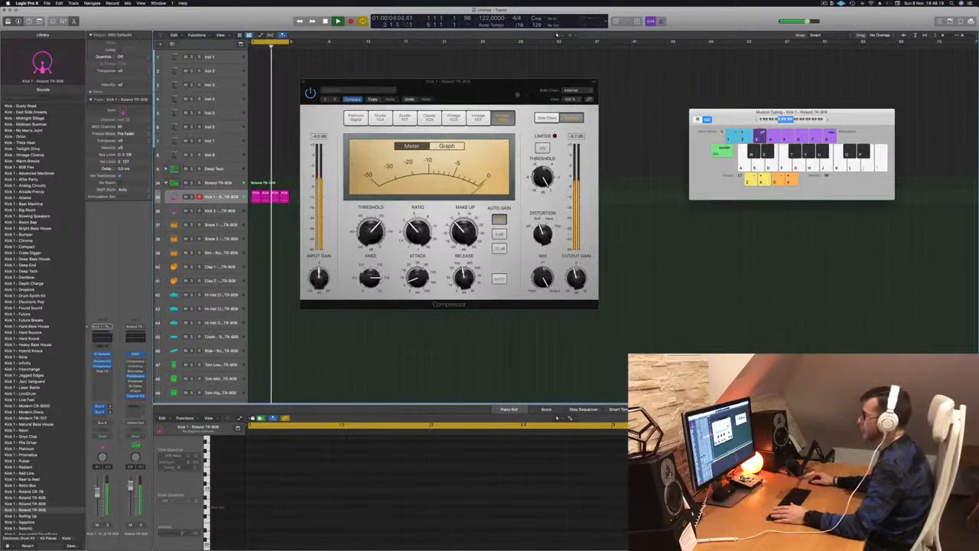
drag(394, 82, 667, 87)
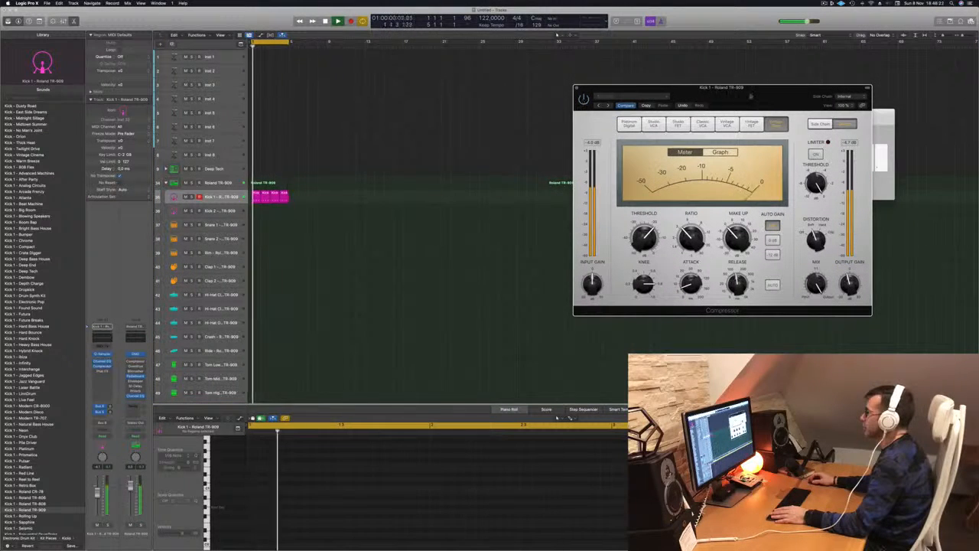
drag(750, 94, 526, 113)
key(super+w)
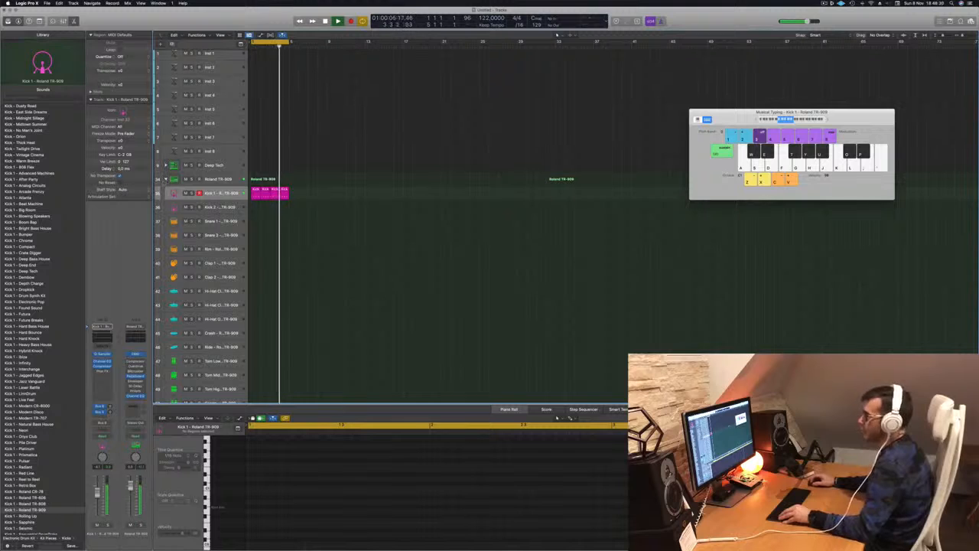
Try to copy the first kick region from the collapsed Roland TR-909 stack onto the Deep Tech stack.
click(165, 179)
click(214, 169)
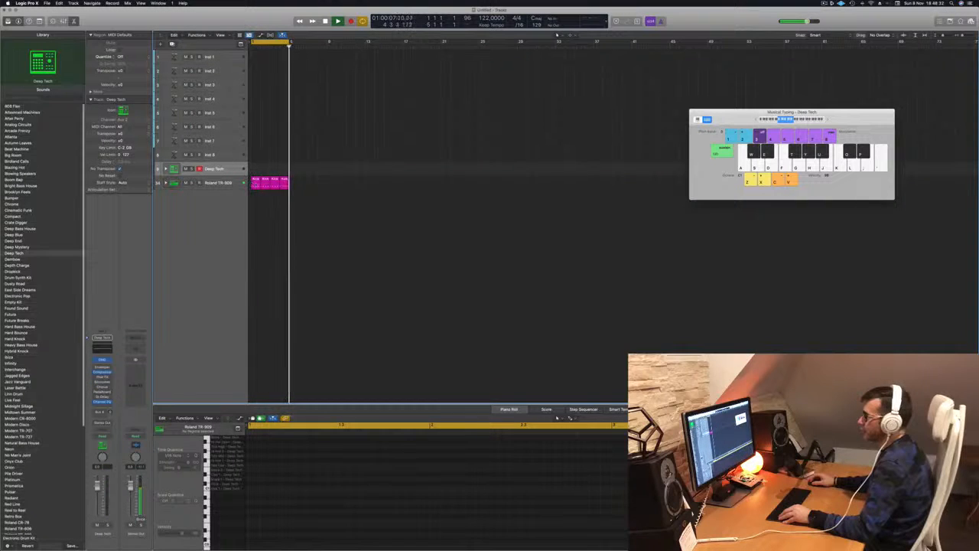
click(255, 183)
drag(255, 183, 326, 166)
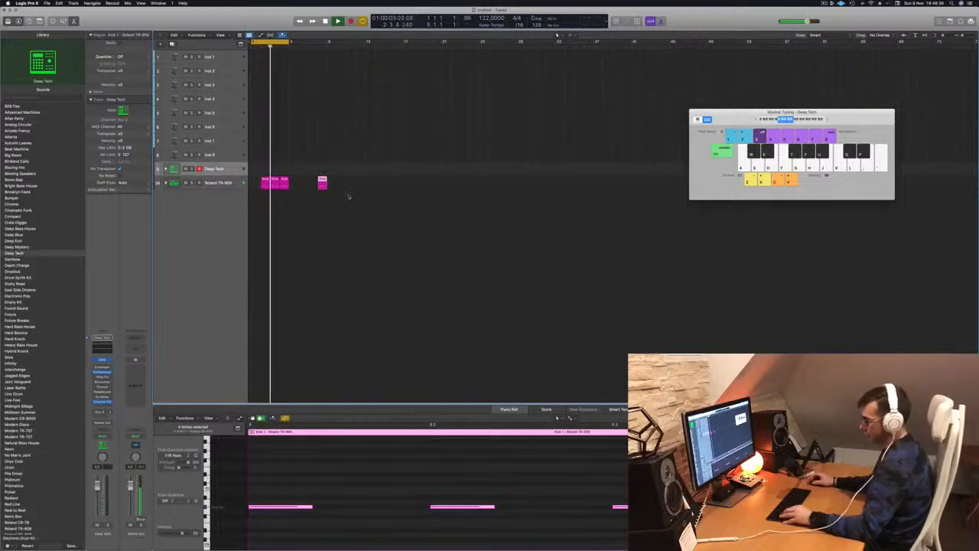
key(super+z)
drag(256, 183, 256, 169)
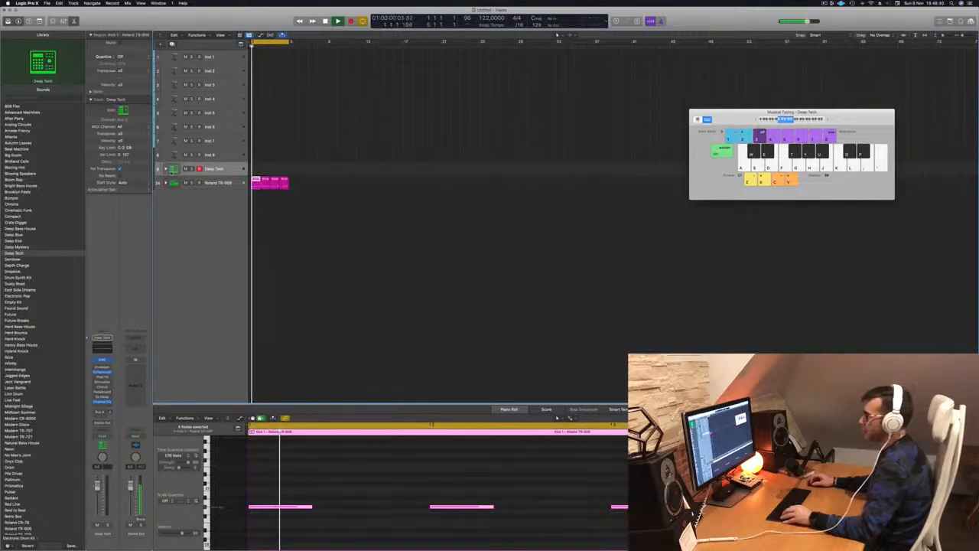
Try to copy the first kick region directly onto a hi-hat track inside the expanded Deep Tech stack.
click(166, 168)
scroll(270, 314, down, 5)
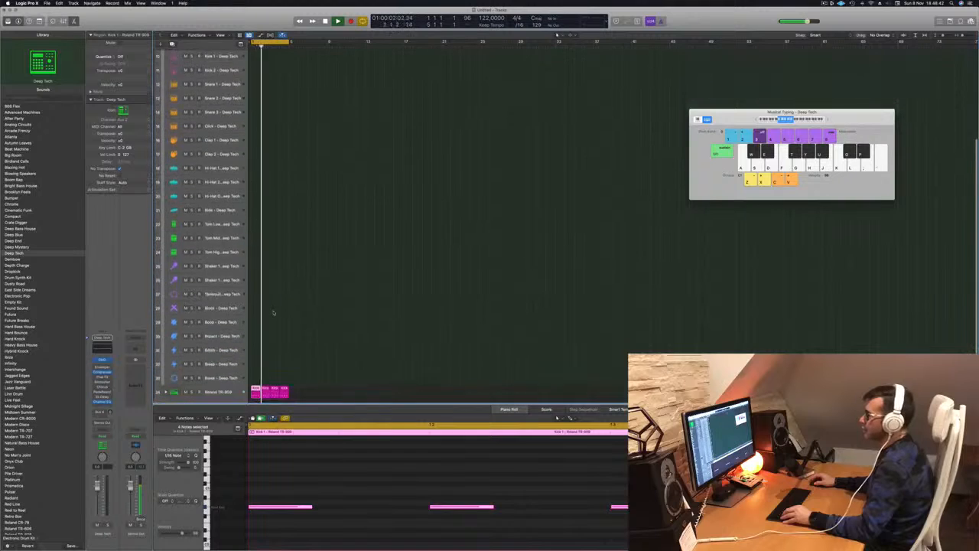
drag(256, 380, 258, 355)
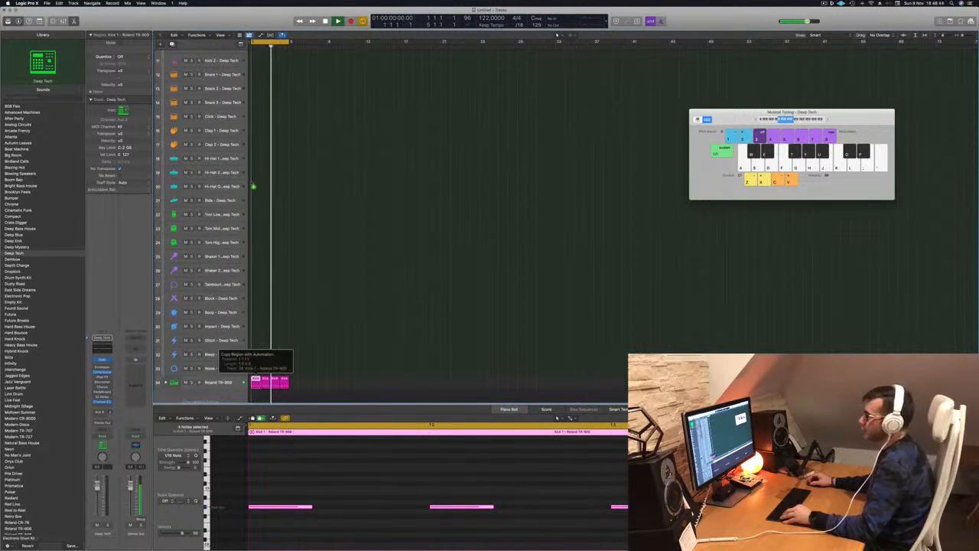
drag(264, 172, 278, 187)
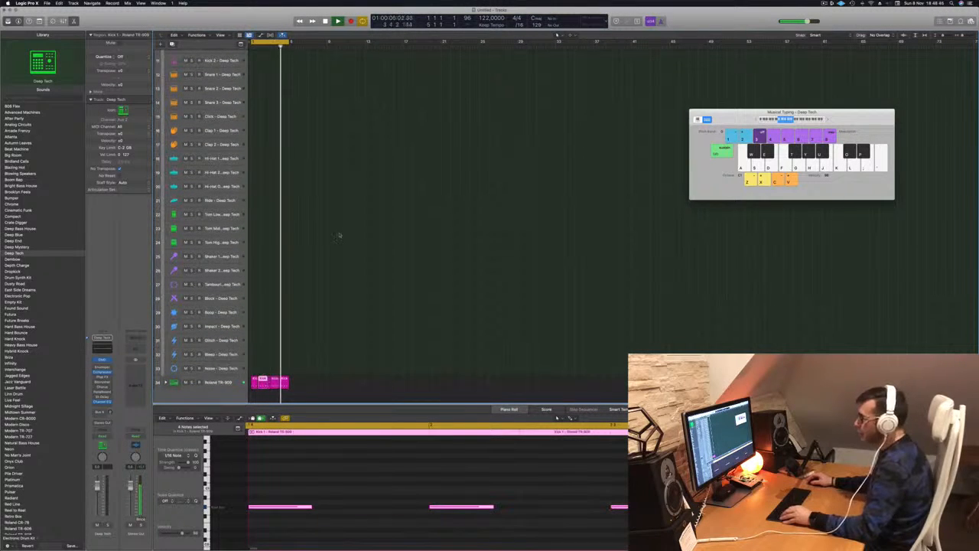
scroll(339, 236, down, 1)
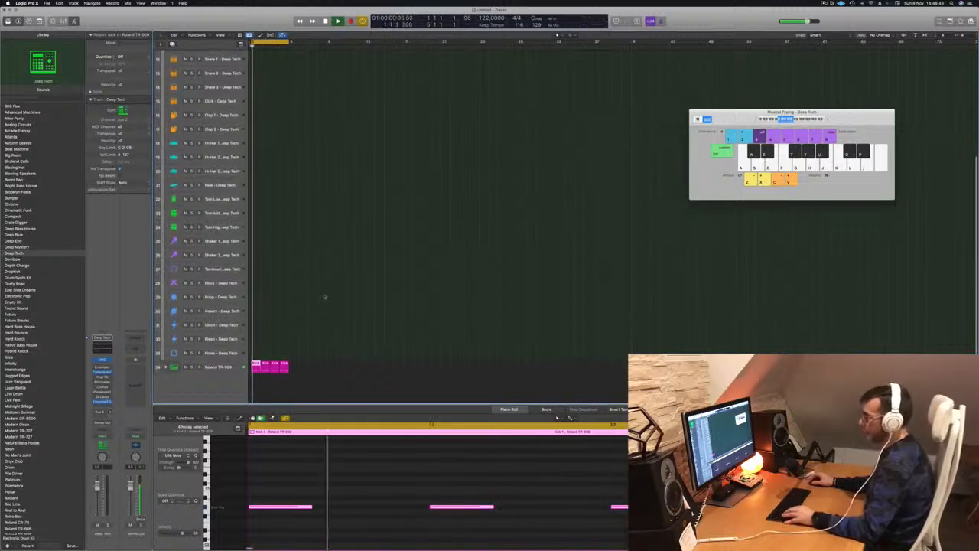
key(ctrl+super+Up)
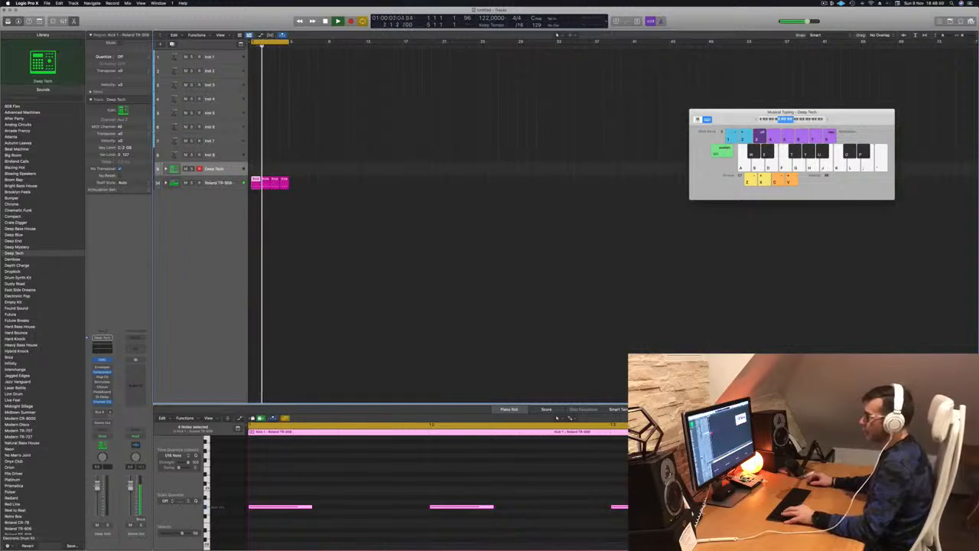
Copy the first Kick 1 region of the Roland TR-909 onto the Hi-Hat Open track of the Deep Tech kit.
click(165, 183)
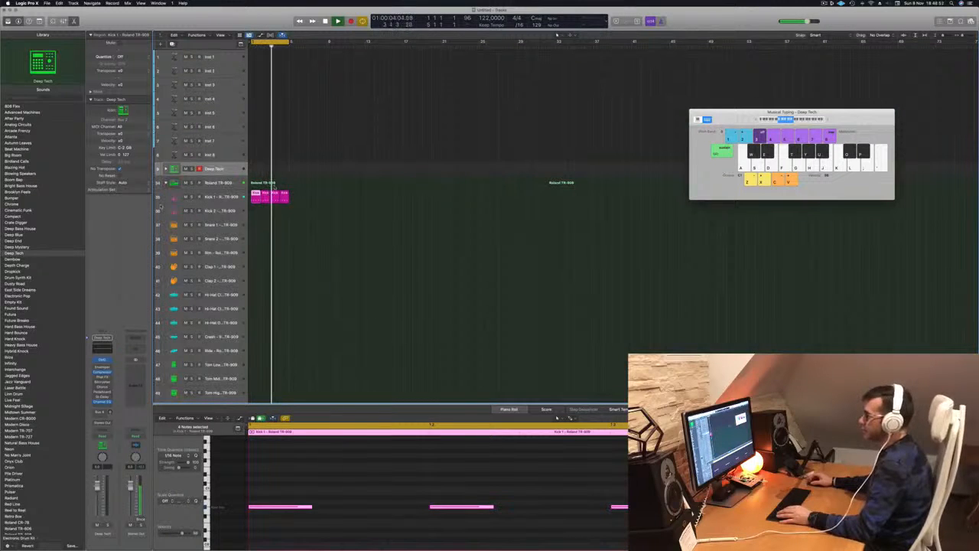
mouse_move(260, 197)
mouse_down()
mouse_move(257, 170)
mouse_move(252, 203)
mouse_up()
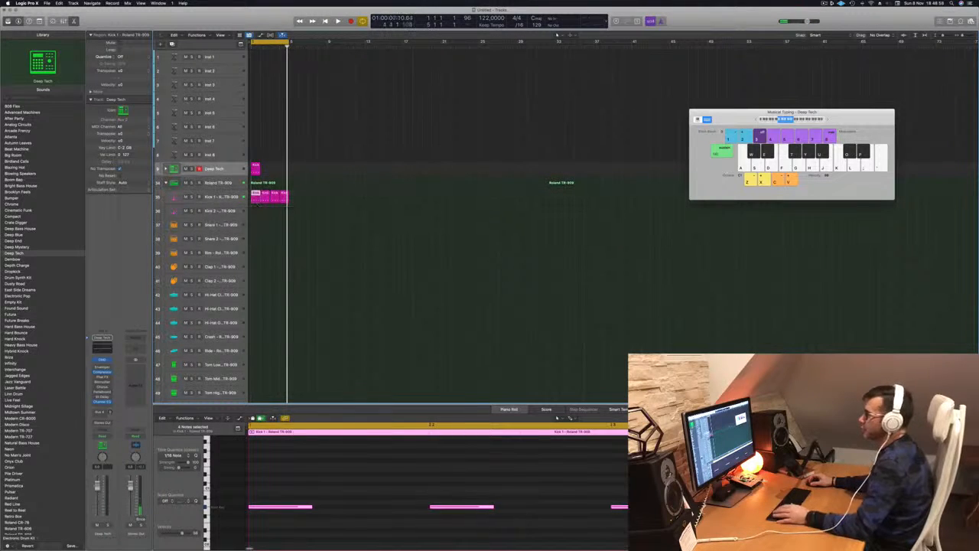
click(166, 168)
scroll(262, 168, right, 3)
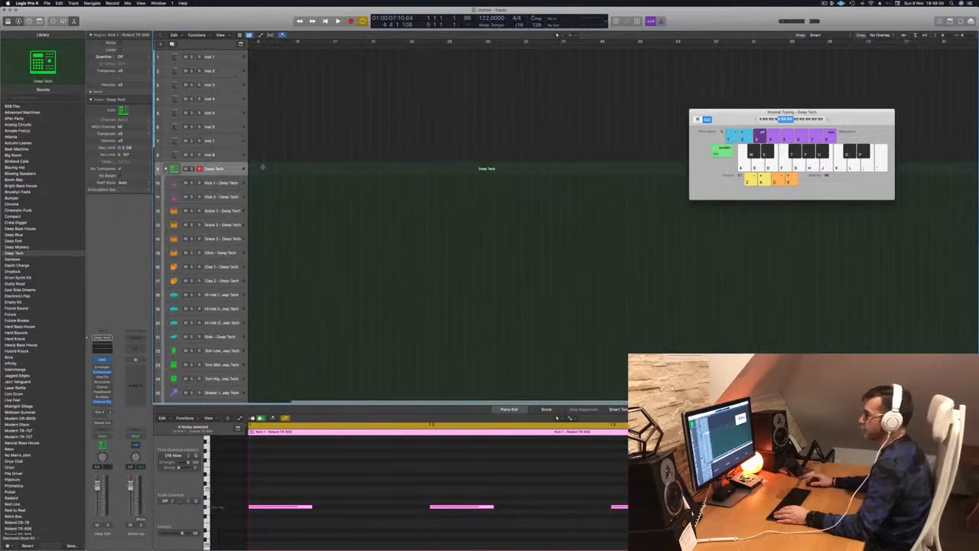
scroll(320, 181, left, 3)
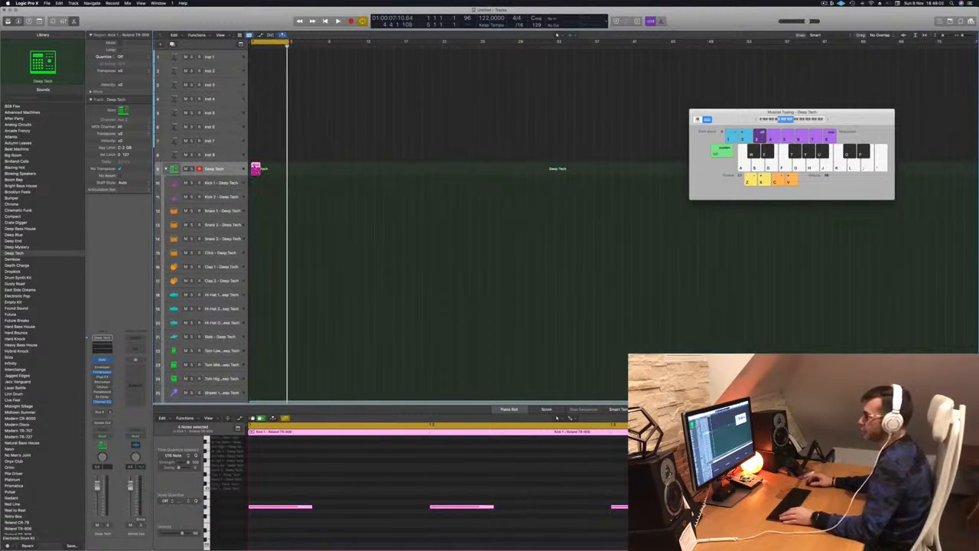
drag(256, 168, 255, 323)
Shift all notes of the copied hi-hat region an eighth note later onto the offbeats.
click(357, 502)
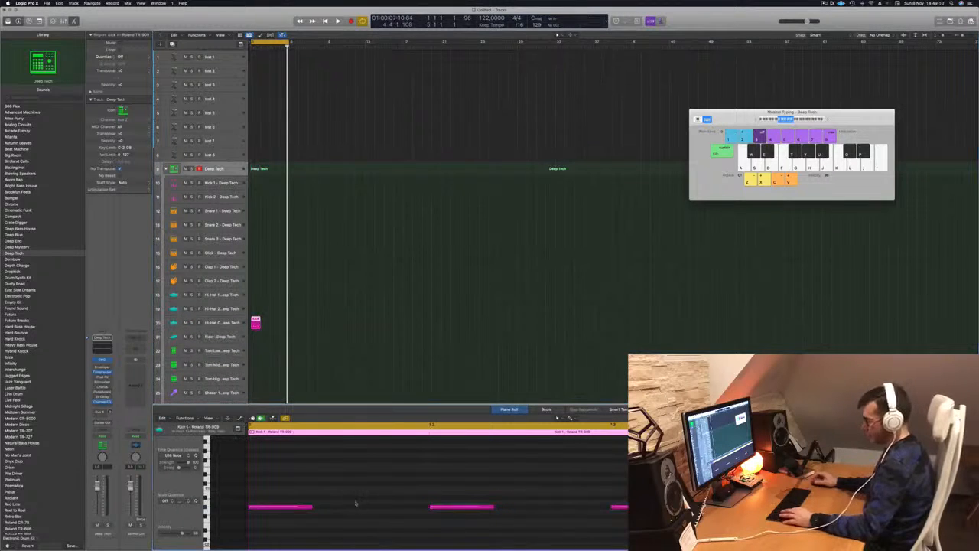
key(super+a)
key(alt+Right)
key(alt+Right)
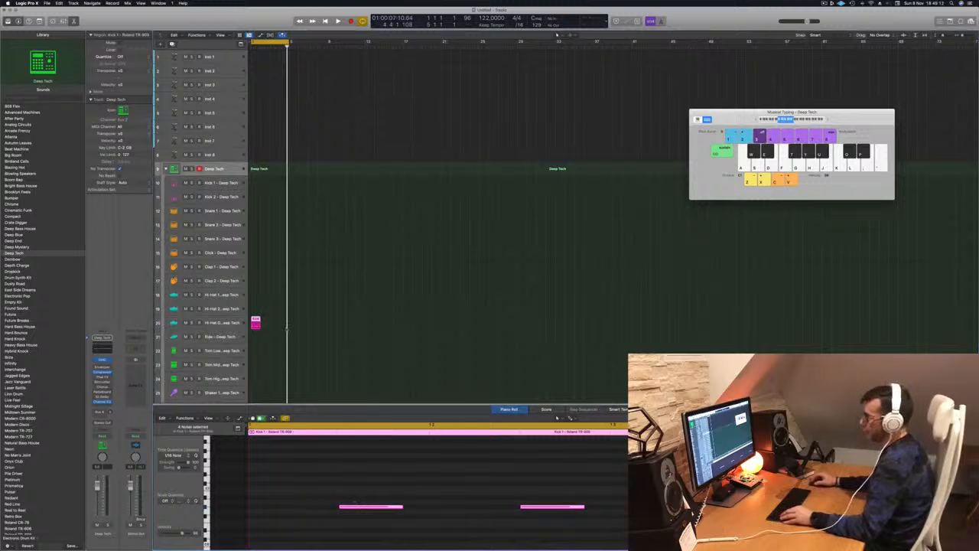
Copy the hi-hat region repeatedly to fill the four-bar cycle and play the result briefly.
drag(257, 320, 287, 318)
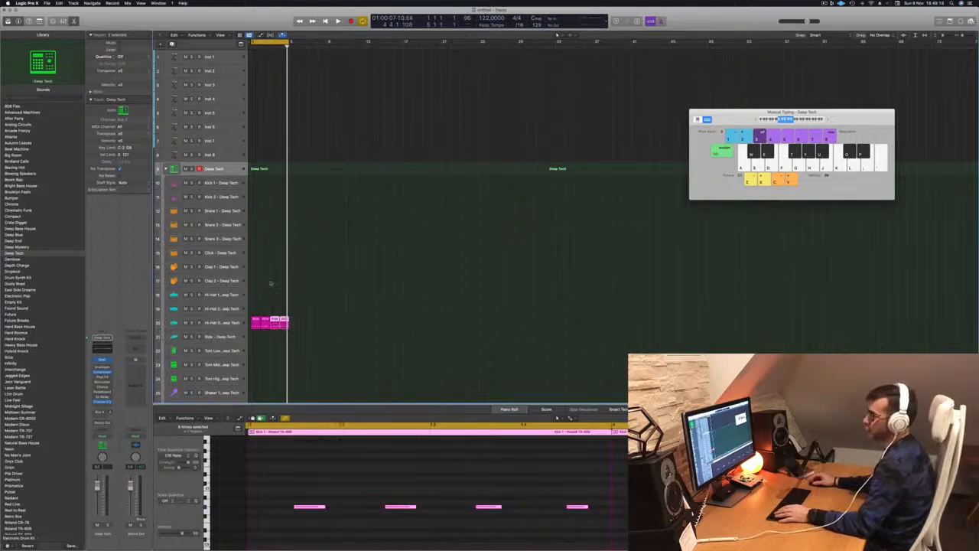
scroll(270, 283, down, 1)
key(space)
key(space)
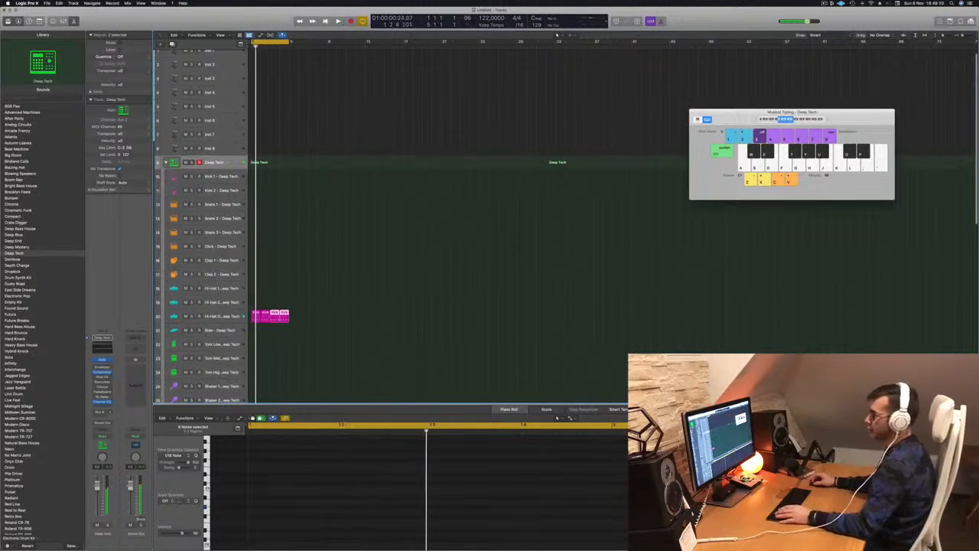
Try deleting all notes in the four hi-hat regions, and undo the deletion.
click(275, 316)
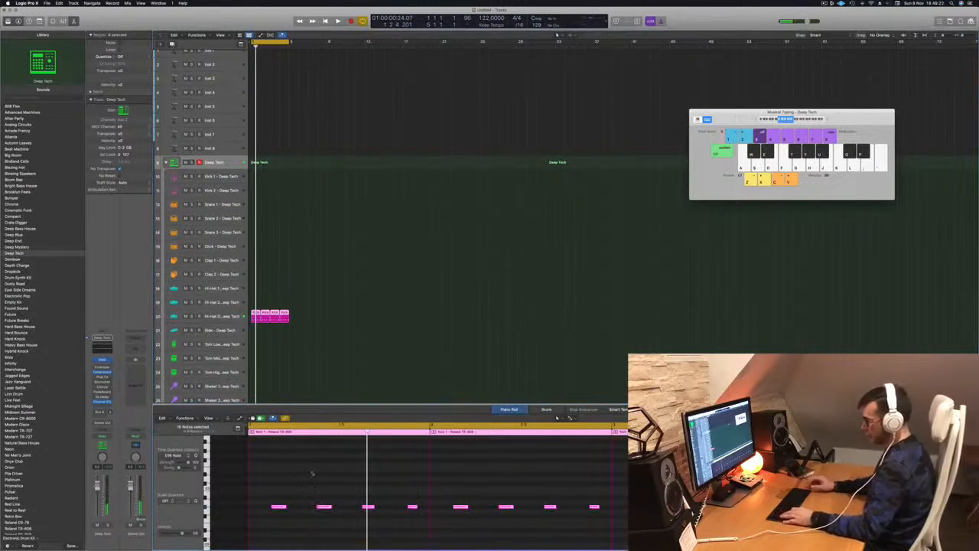
key(Delete)
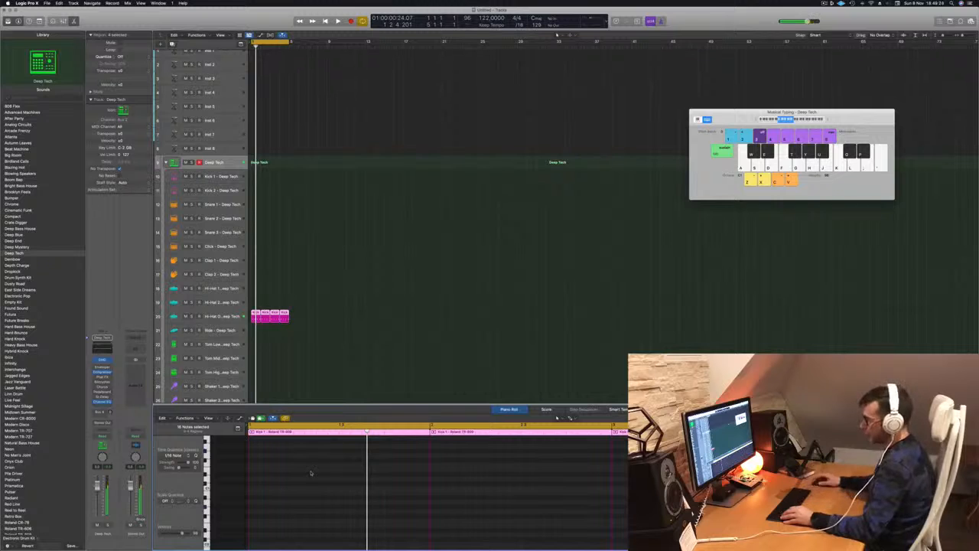
key(super+z)
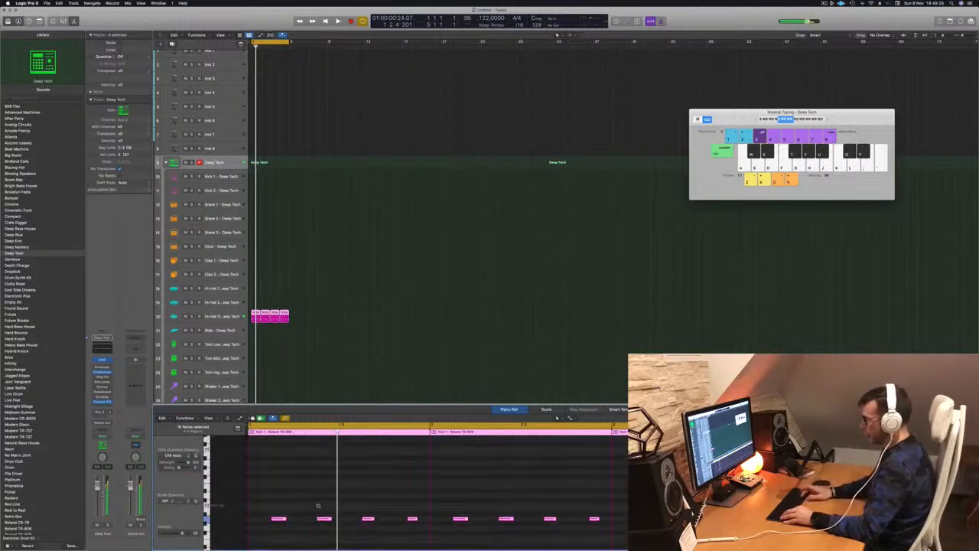
scroll(318, 505, down, 1)
During playback, shorten the Hi-Hat Open sample in its Quick Sampler with a long fade-out starting near the beginning, and close the sampler.
key(space)
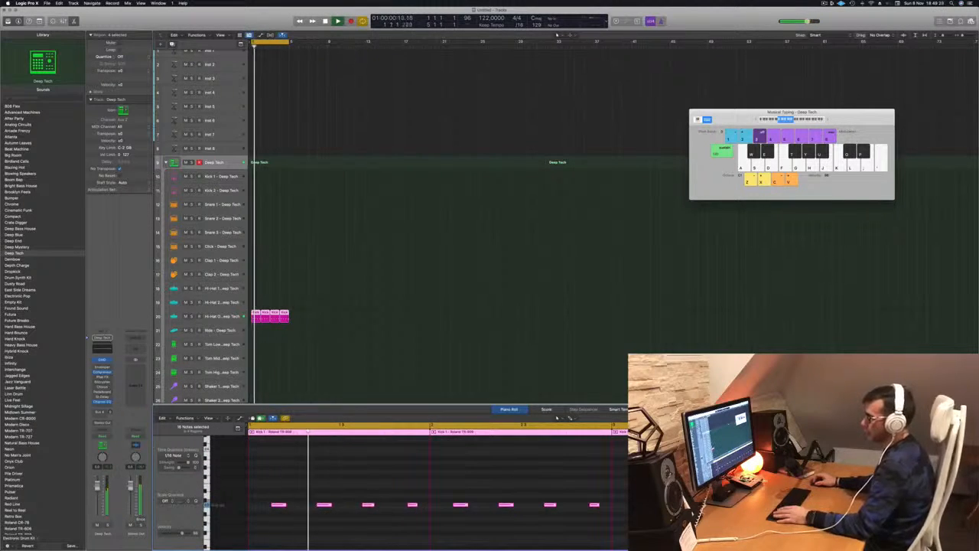
click(221, 316)
key(Return)
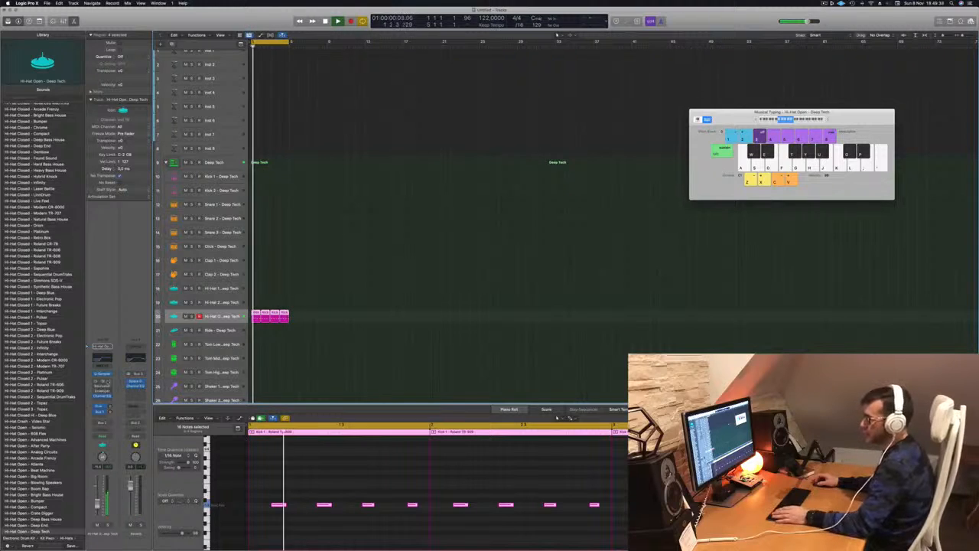
key(Return)
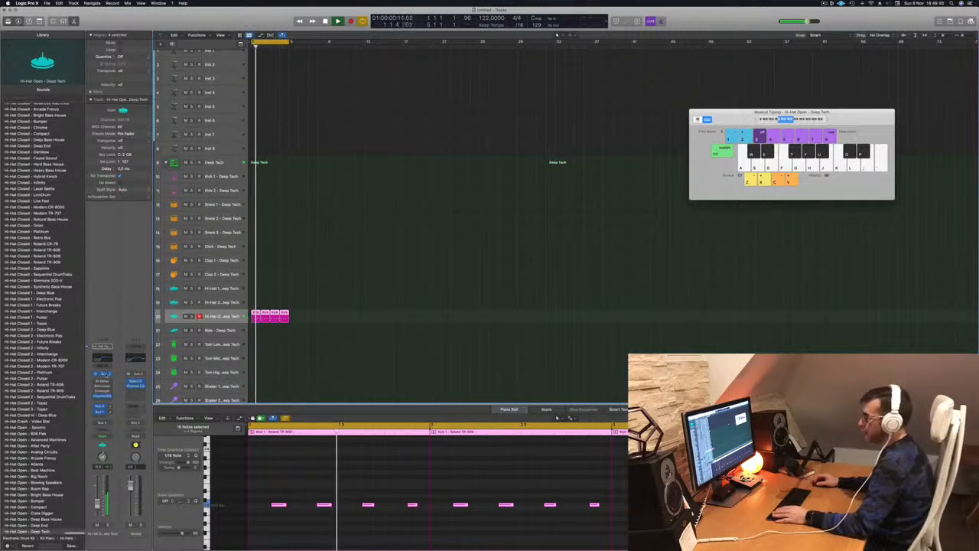
click(104, 373)
drag(554, 119, 332, 120)
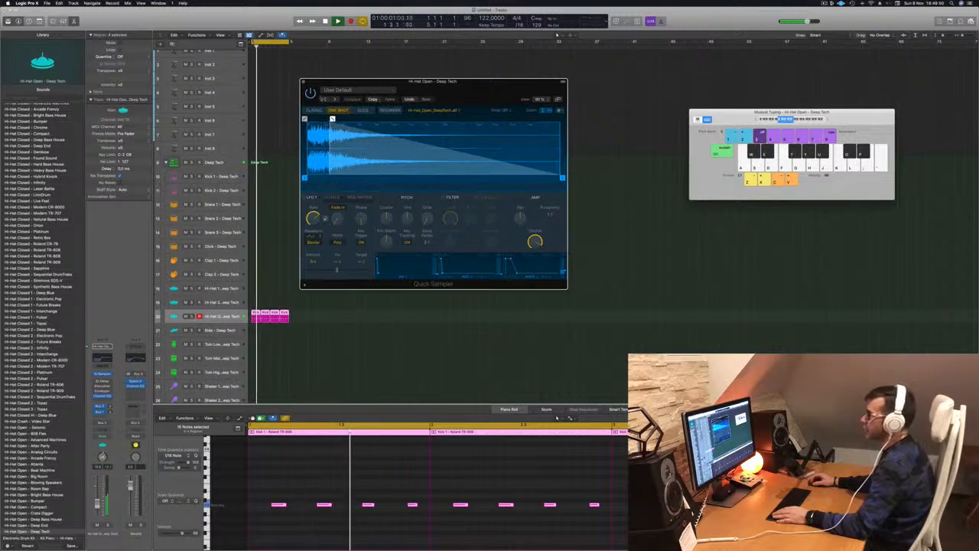
click(304, 82)
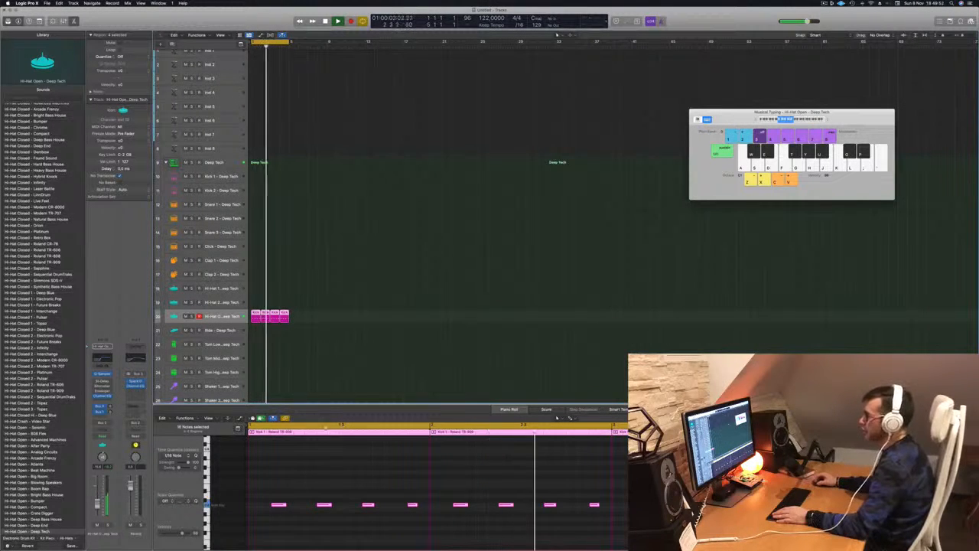
scroll(310, 360, down, 6)
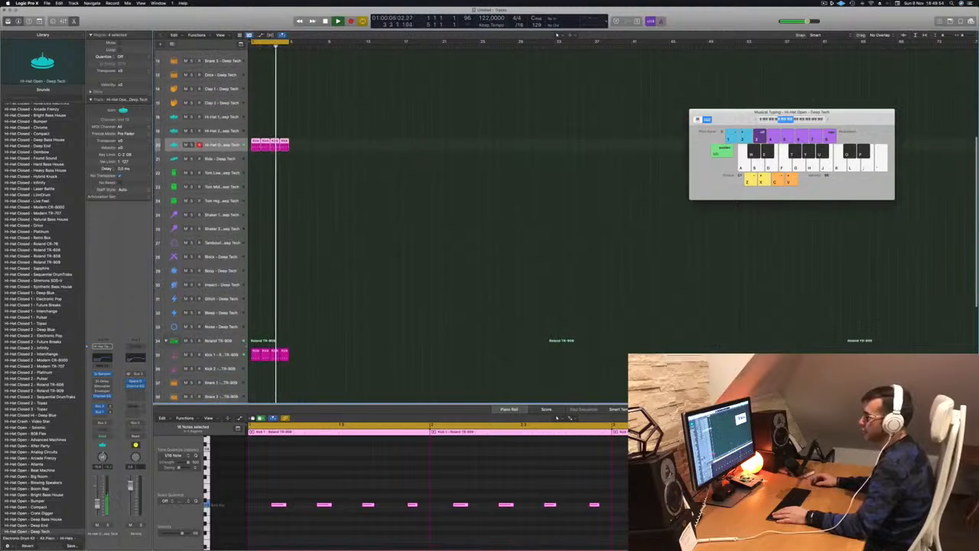
Try lowering the pitch of all notes in the four open hi-hat regions during playback, and raise them back up.
click(233, 355)
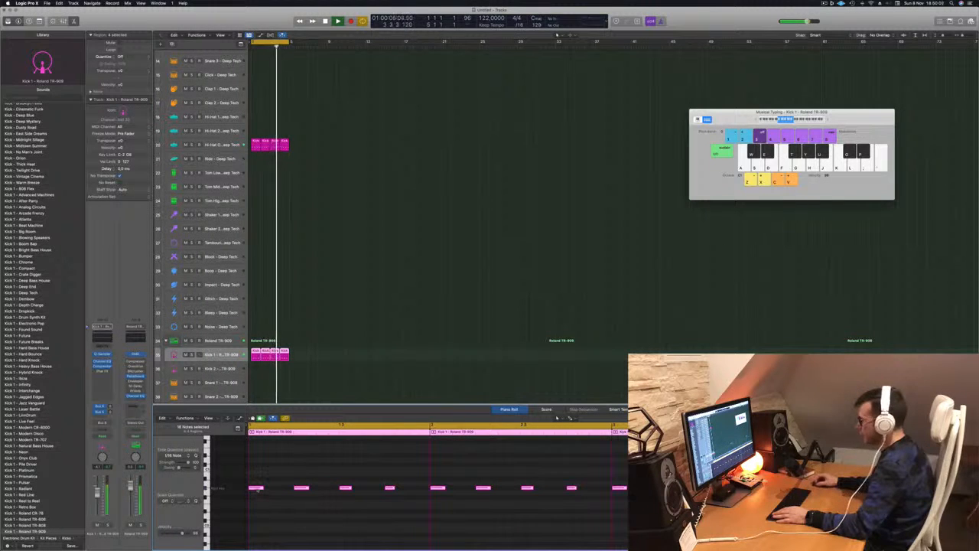
scroll(338, 247, up, 1)
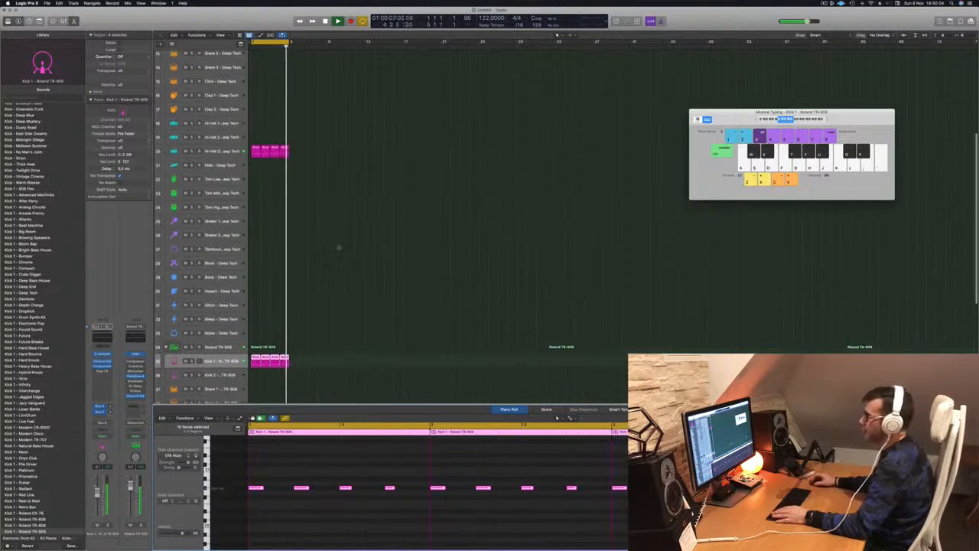
drag(300, 176, 257, 154)
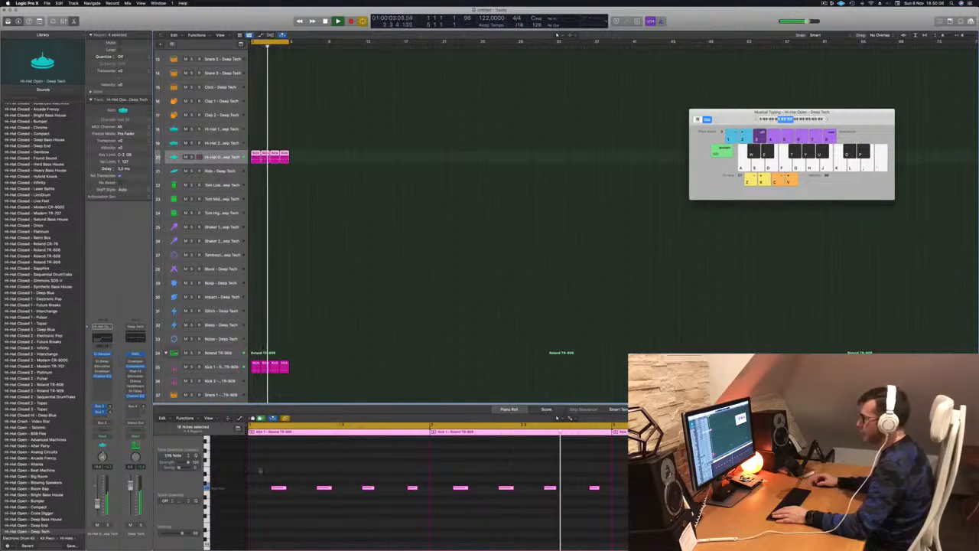
drag(336, 487, 629, 513)
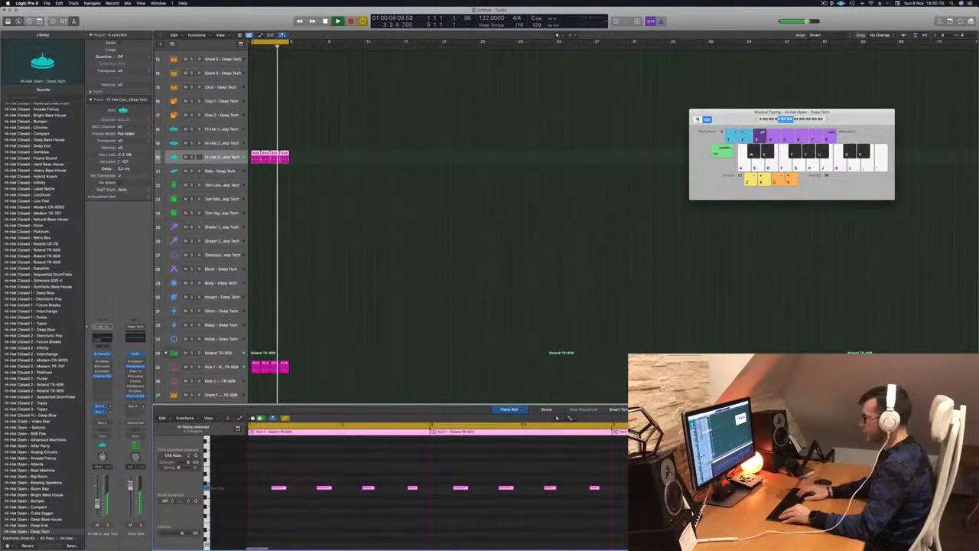
key(alt+Down)
key(alt+Down)
key(alt+Down)
key(alt+Down)
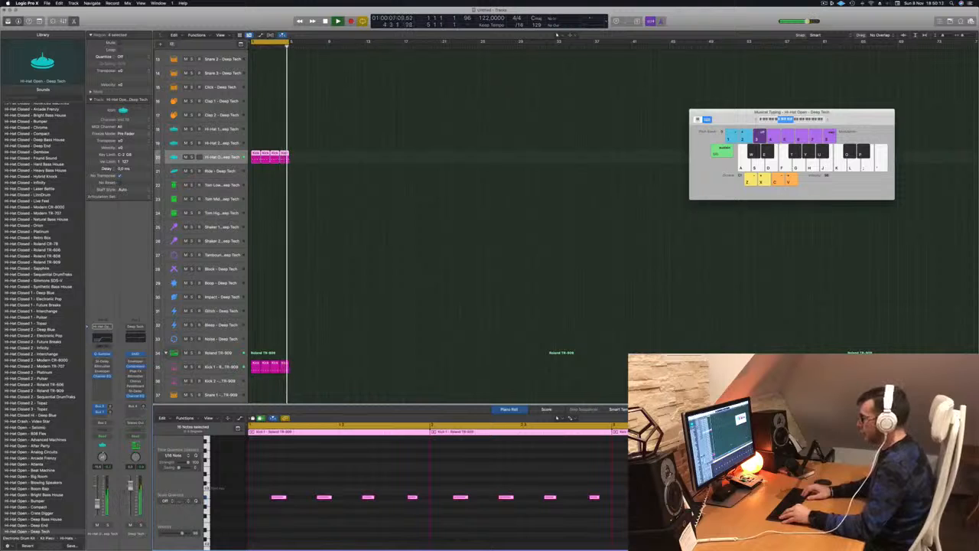
key(alt+Up)
key(alt+Up)
key(alt+Up)
key(alt+Up)
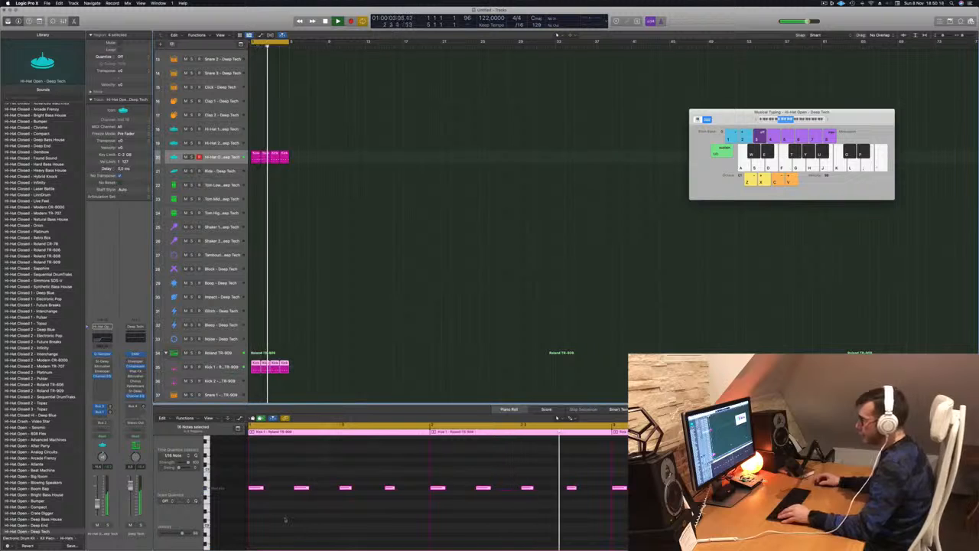
Raise the pitch of all notes in the four TR-909 Kick 1 regions by a few semitones during playback.
key(alt+Up)
key(alt+Up)
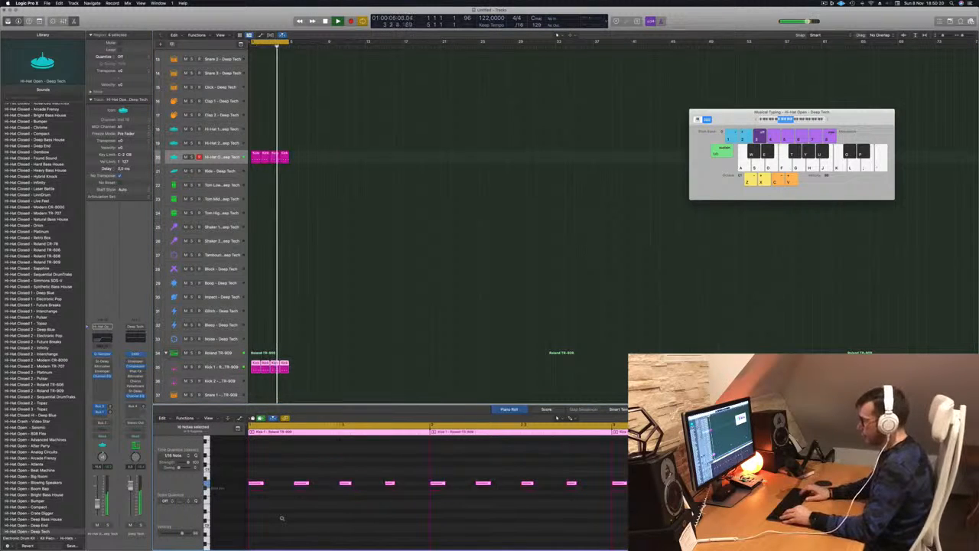
key(alt+Up)
key(alt+Up)
key(alt+Up)
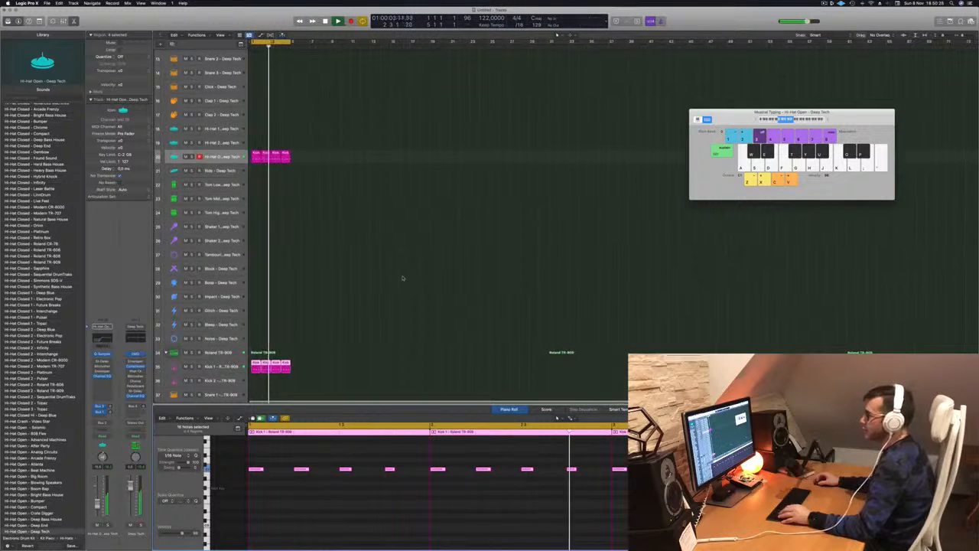
Look through the Deep Tech and Roland TR-909 tracks for another percussion sound while the beat plays.
scroll(402, 278, down, 2)
scroll(402, 277, up, 2)
scroll(391, 275, down, 4)
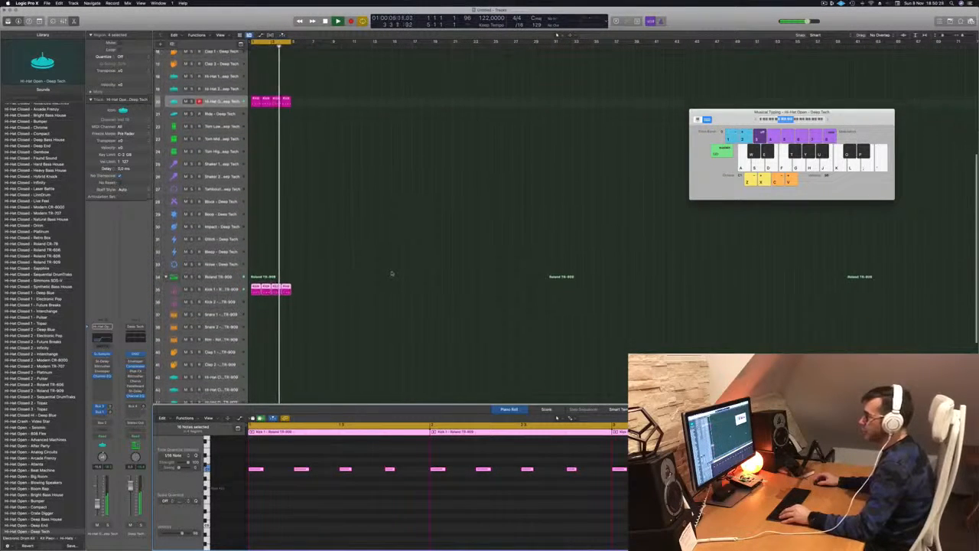
scroll(393, 273, up, 2)
scroll(395, 270, up, 5)
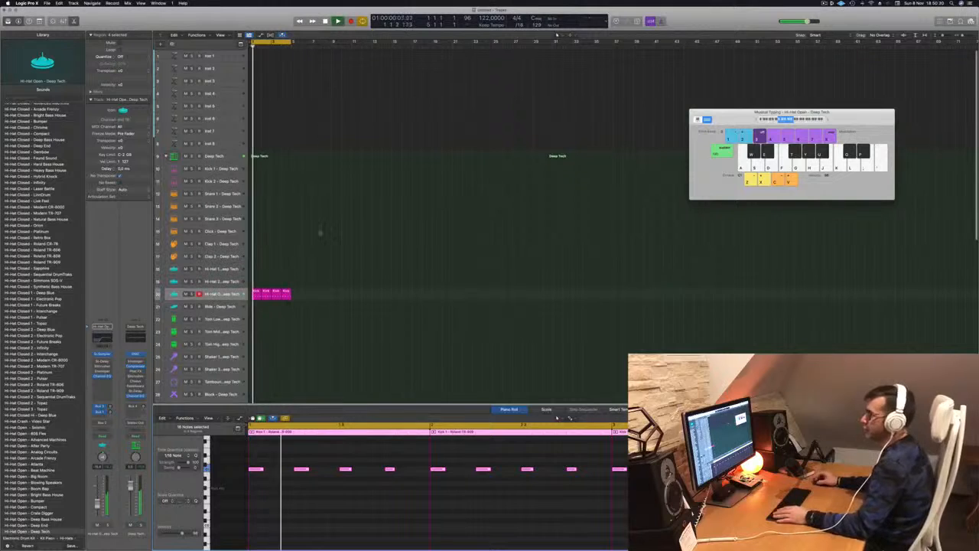
scroll(302, 273, down, 1)
click(330, 239)
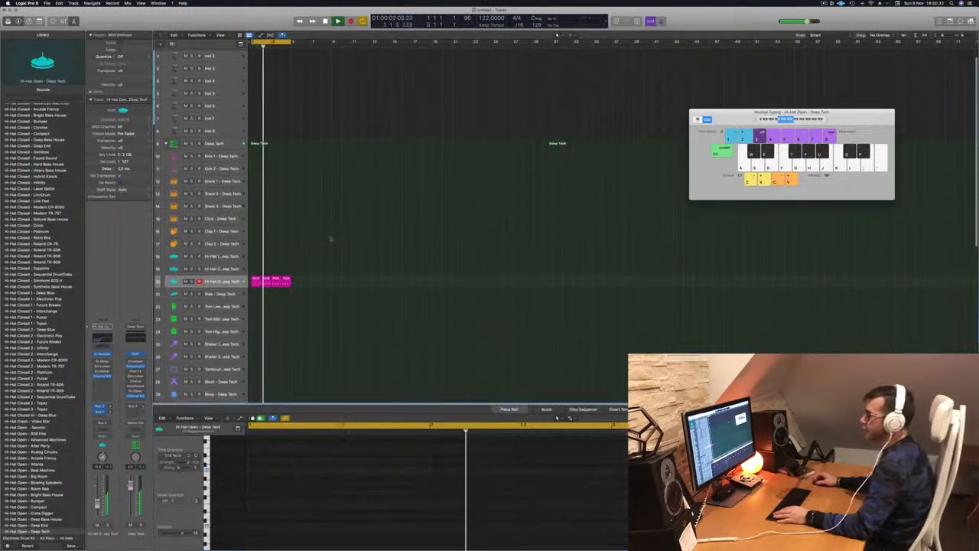
scroll(332, 314, down, 4)
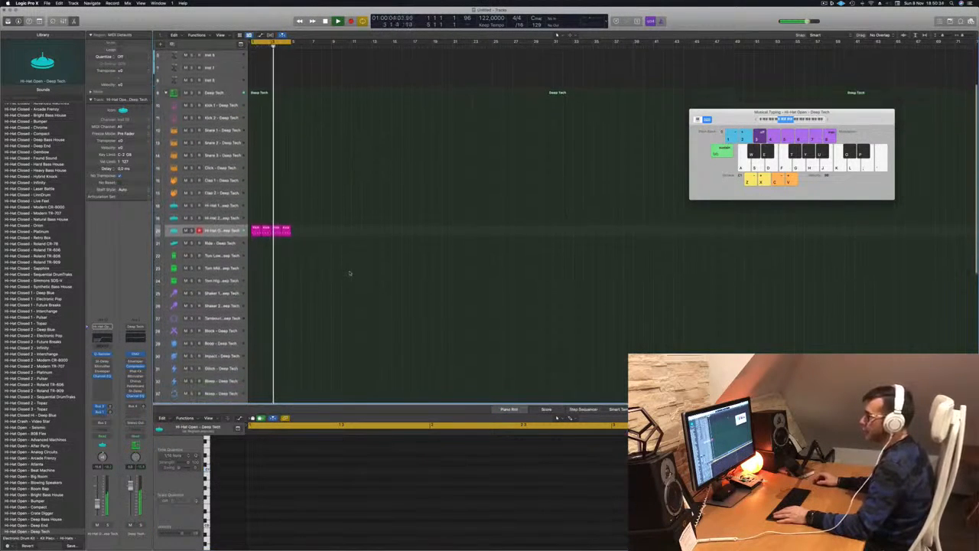
scroll(352, 229, down, 1)
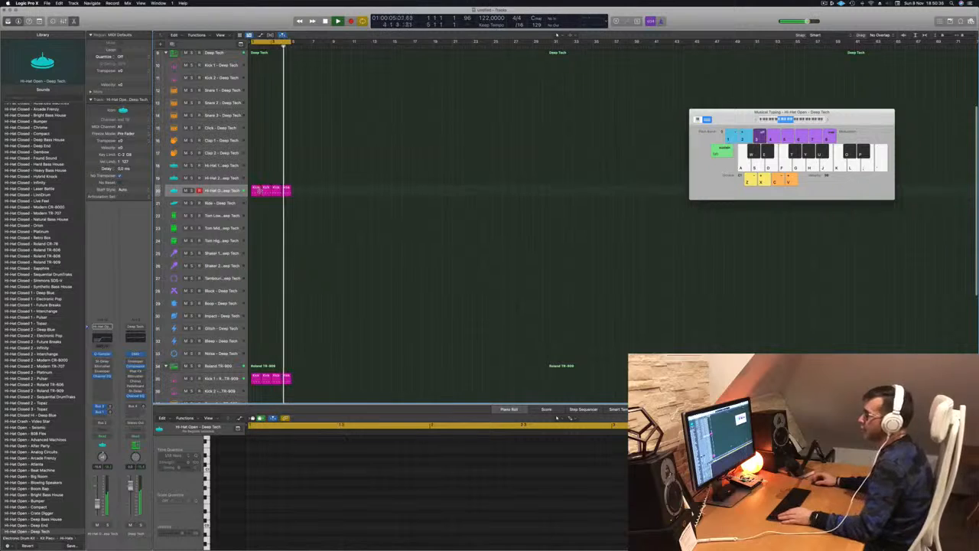
scroll(280, 330, down, 5)
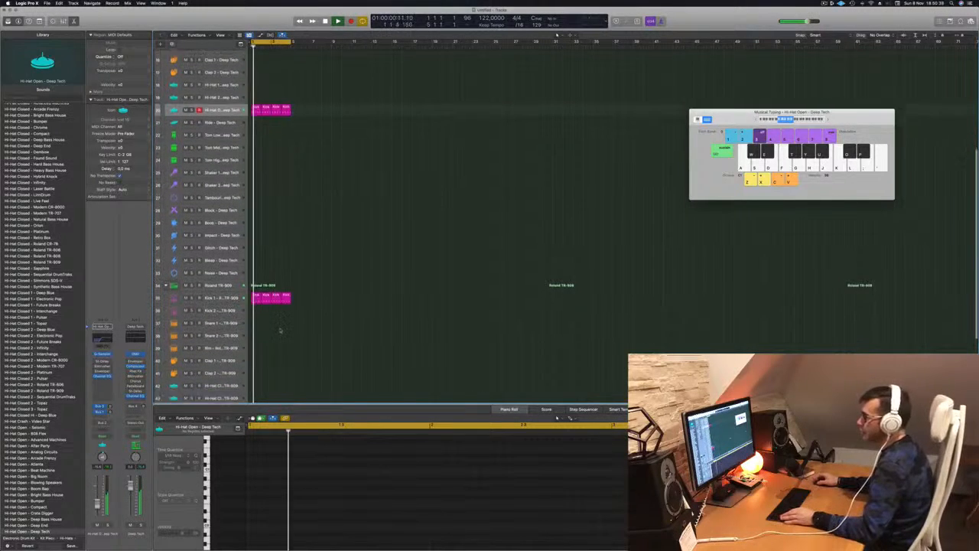
scroll(282, 329, down, 4)
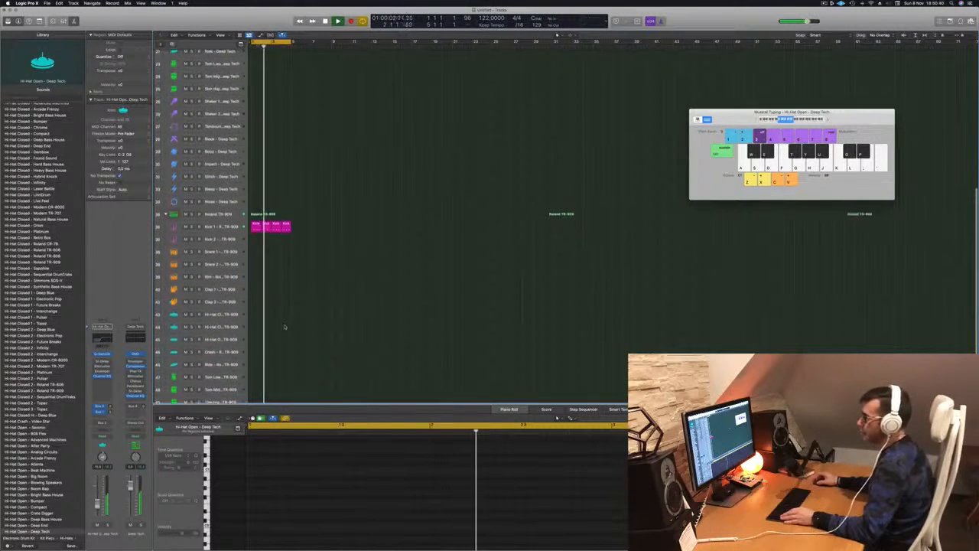
scroll(290, 306, up, 6)
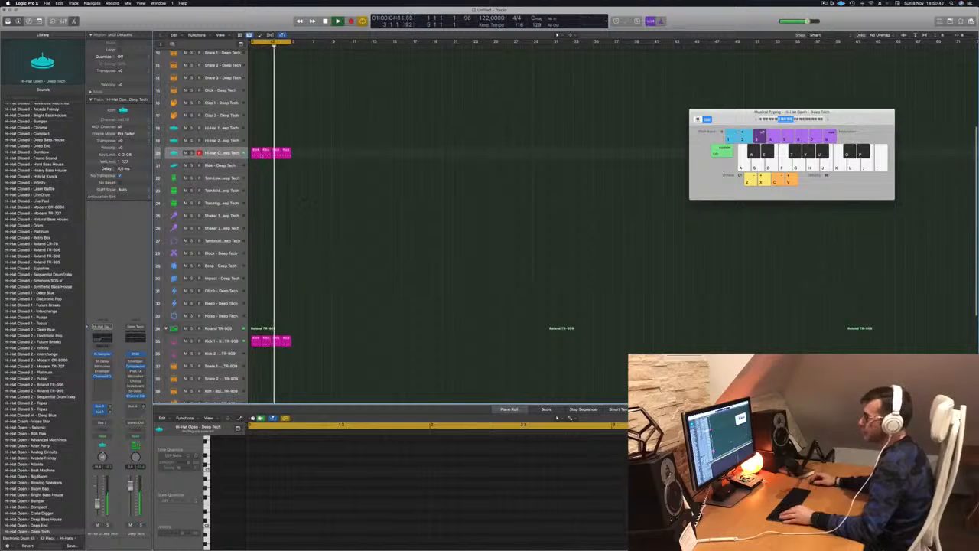
Copy the first open hi-hat region to the start of the Block - Deep Tech track.
drag(256, 153, 260, 257)
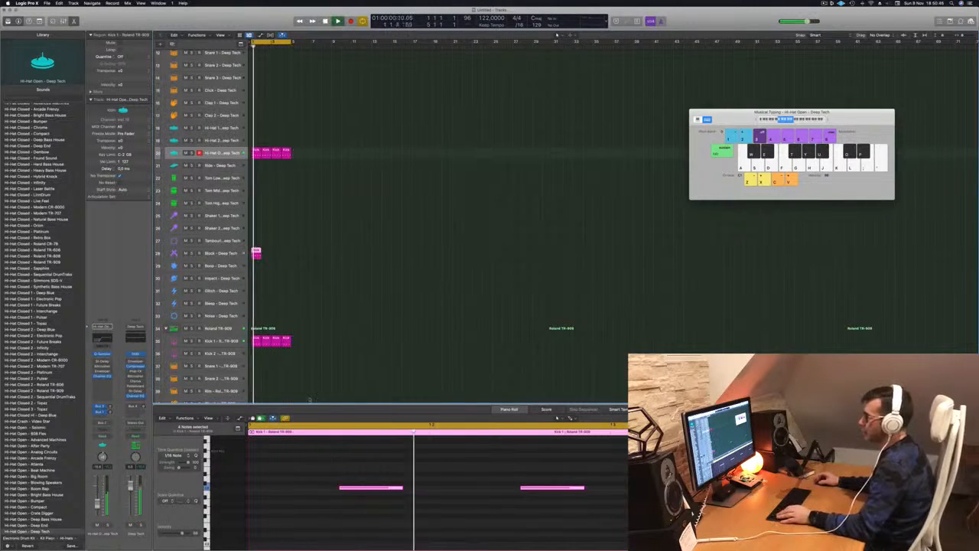
scroll(263, 262, down, 4)
scroll(354, 481, down, 4)
scroll(331, 475, down, 2)
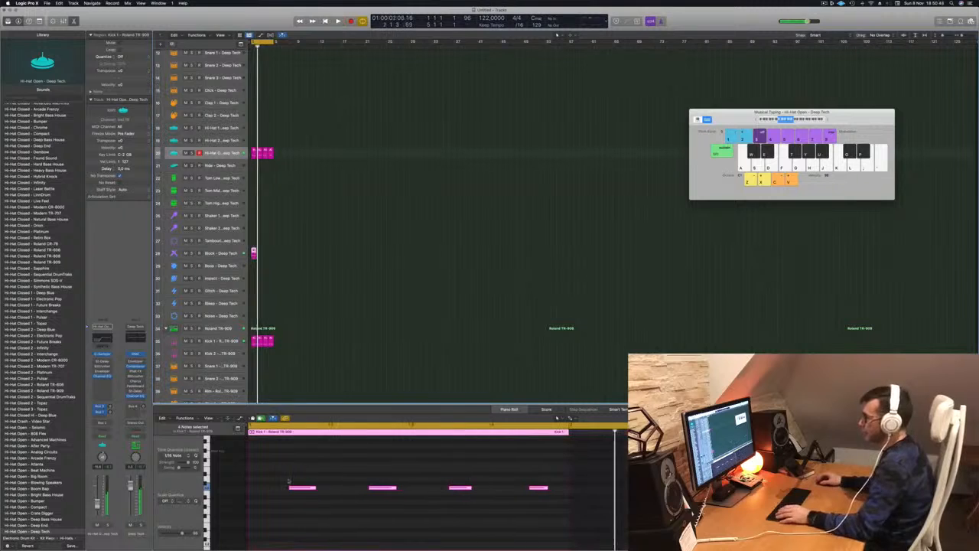
Reduce the copied Block region to two short notes within the first beat, deleting all notes from the second beat onward.
drag(302, 489, 294, 510)
key(space)
key(space)
key(space)
key(space)
key(space)
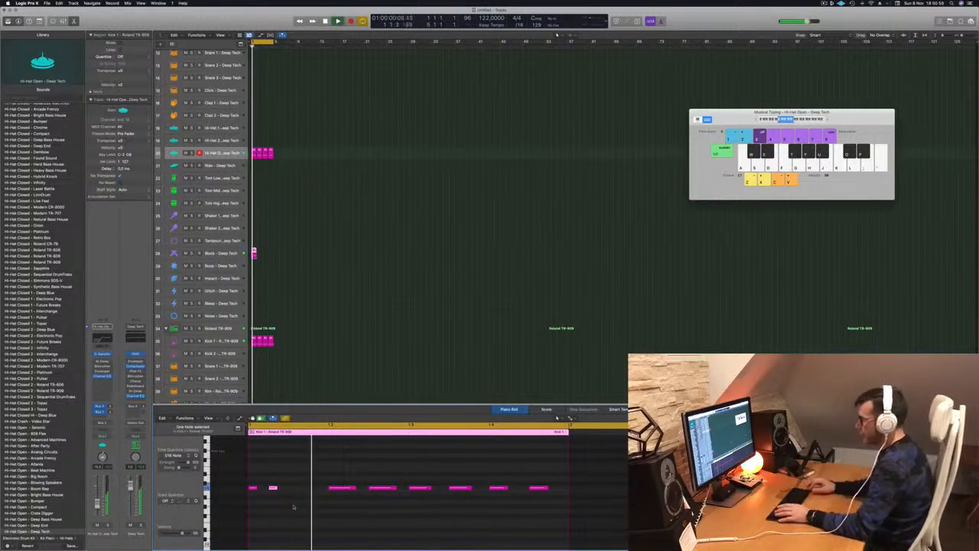
drag(328, 465, 612, 537)
key(Delete)
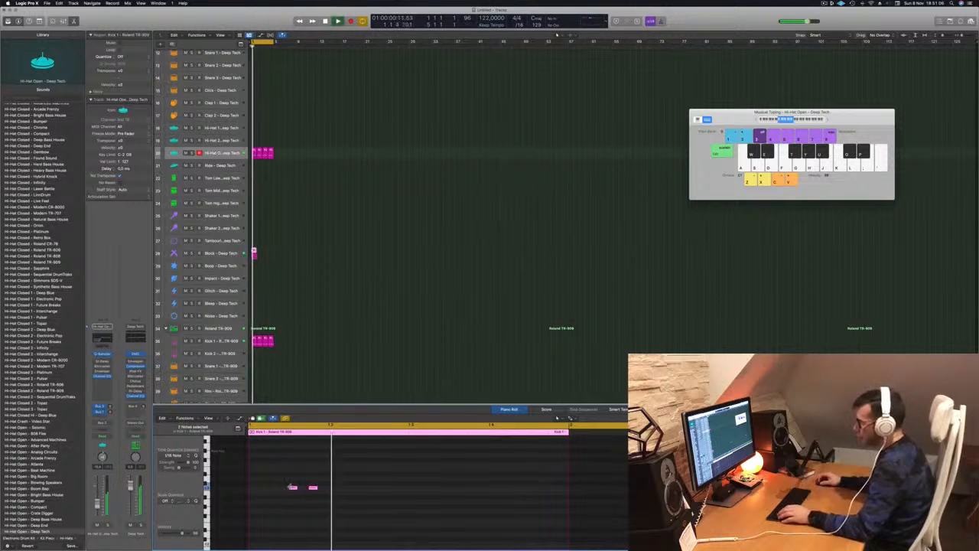
Duplicate the pair of short Block notes onto each following beat to fill the bar.
drag(292, 488, 372, 489)
key(space)
scroll(344, 488, down, 2)
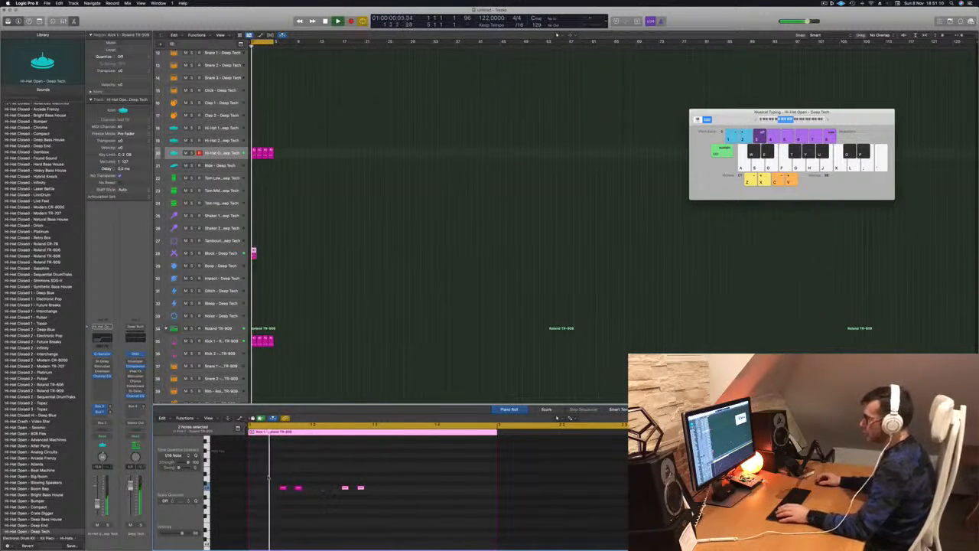
drag(270, 478, 443, 519)
drag(296, 488, 406, 494)
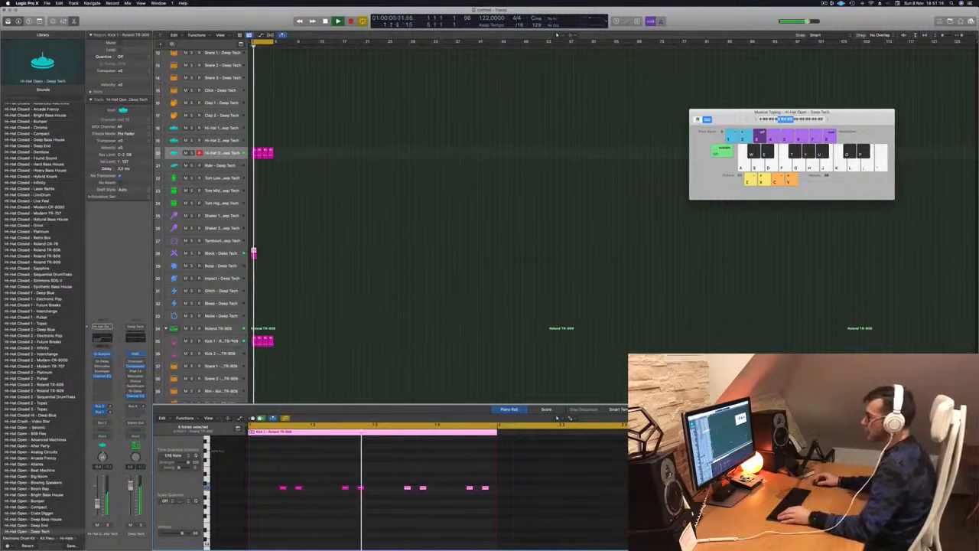
Copy the one-bar Block region repeatedly to fill the four-bar cycle.
click(199, 341)
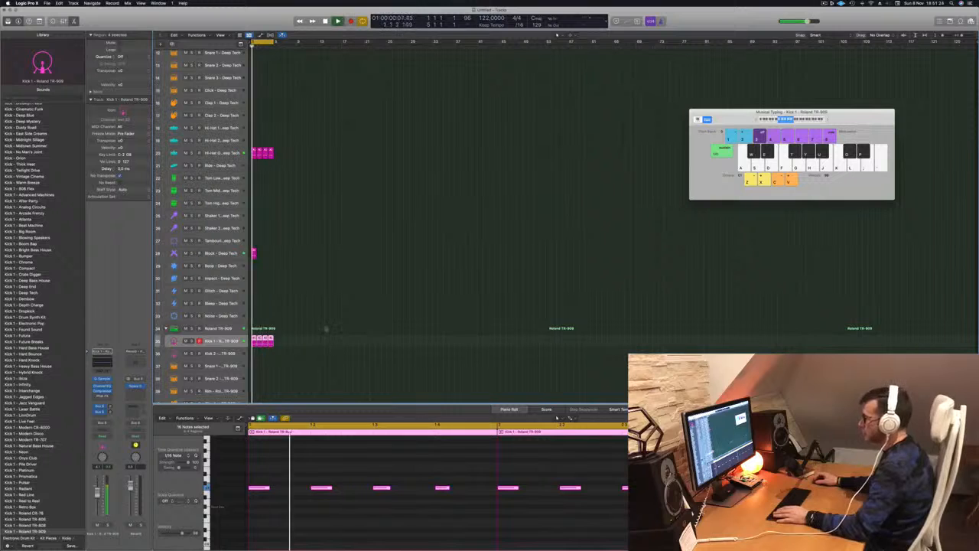
click(331, 349)
click(254, 252)
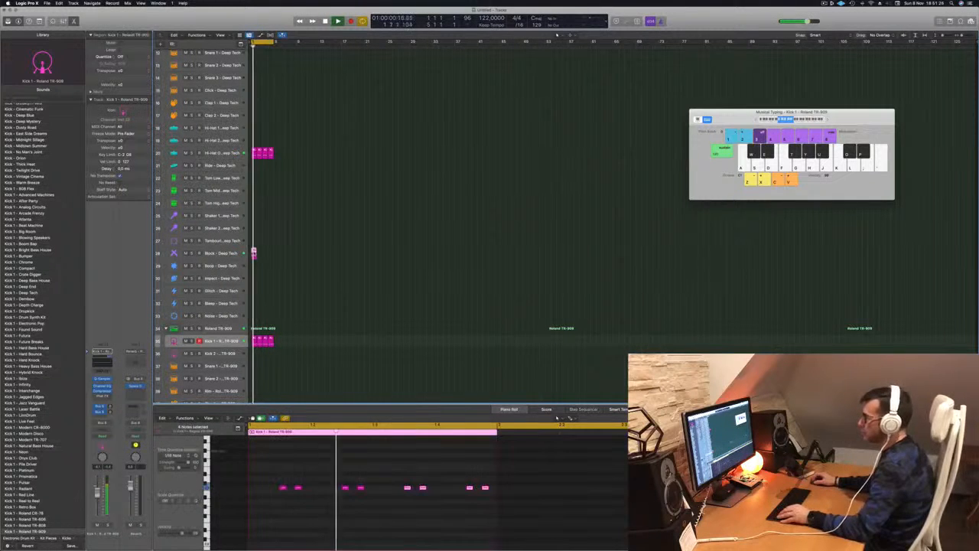
drag(258, 254, 261, 255)
mouse_move(269, 261)
mouse_down()
mouse_move(242, 258)
mouse_move(266, 255)
mouse_up()
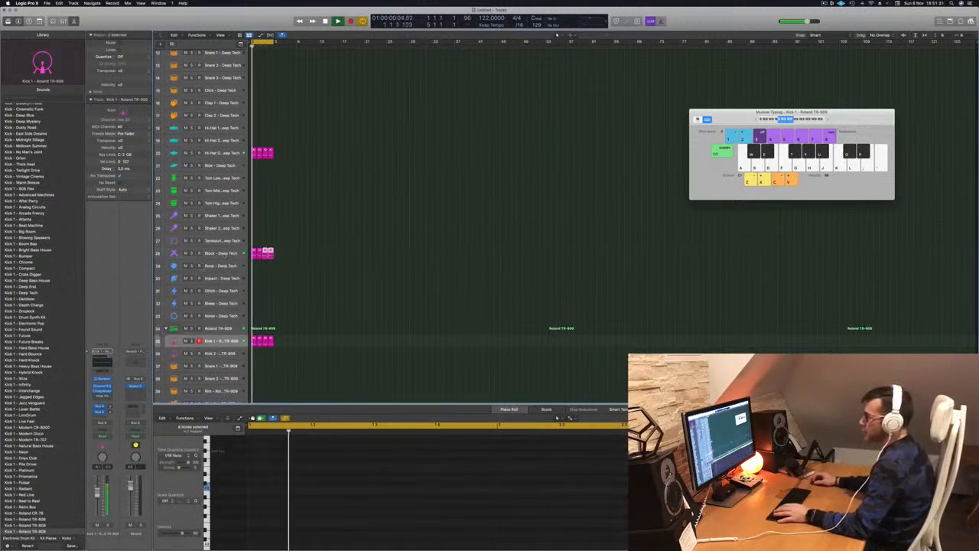
Open the Stereo Delay on the Block - Deep Tech track and set its right output mix to 46%.
click(220, 253)
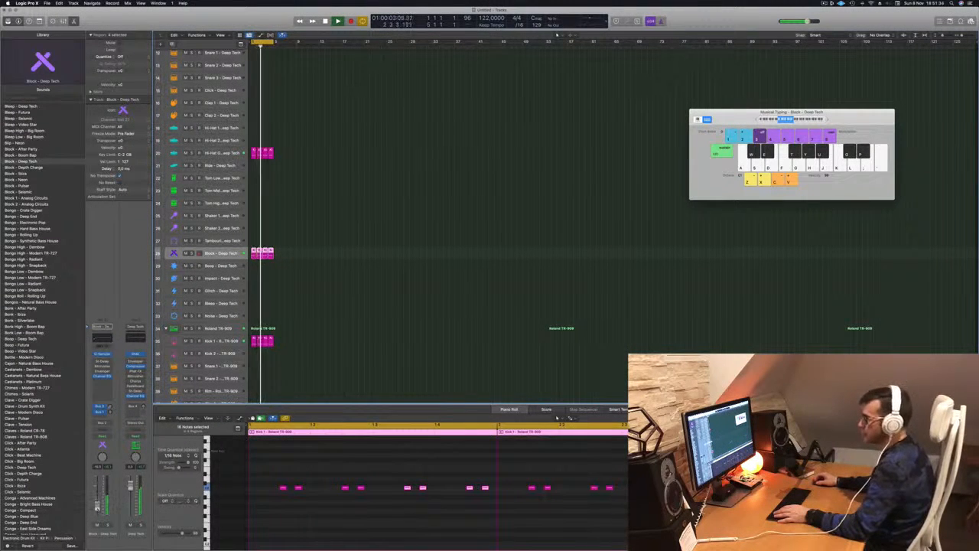
key(Return)
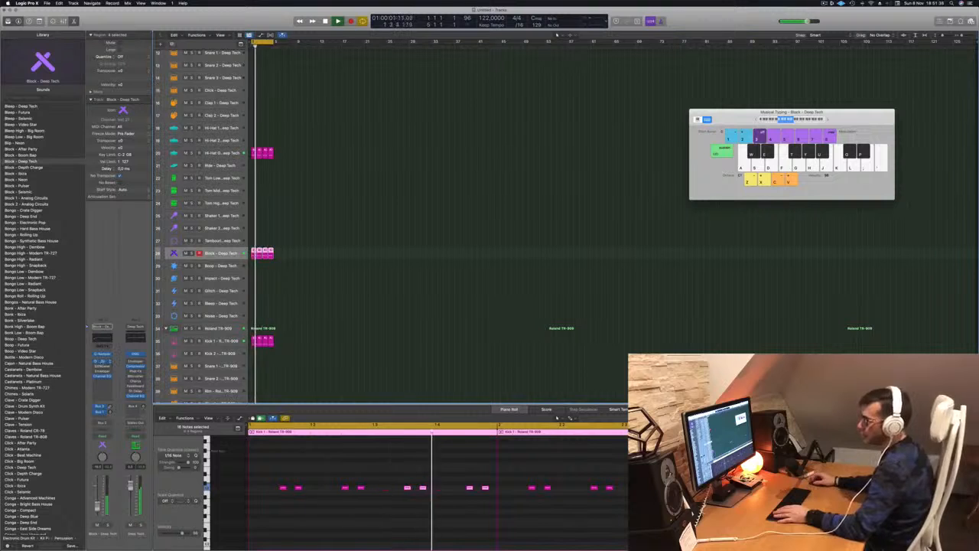
click(101, 362)
drag(505, 240, 505, 224)
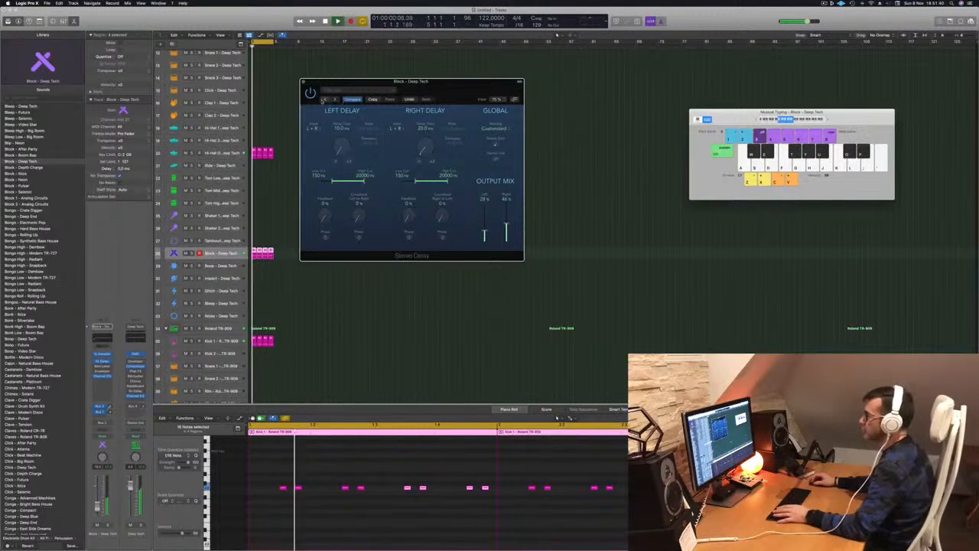
Load the Dual 1/8 Note preset in the Stereo Delay with output mix about 25% left and 27% right, and close it.
click(325, 99)
click(326, 99)
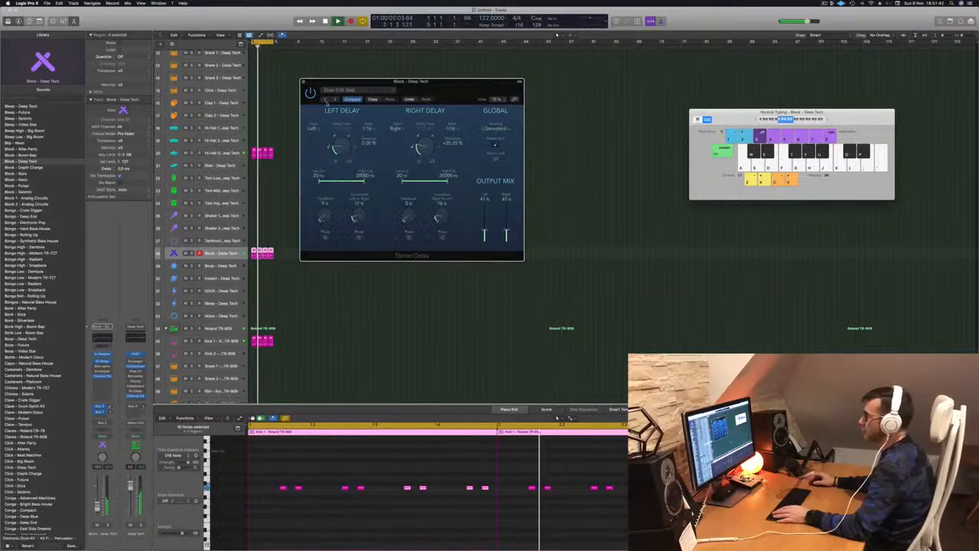
click(326, 100)
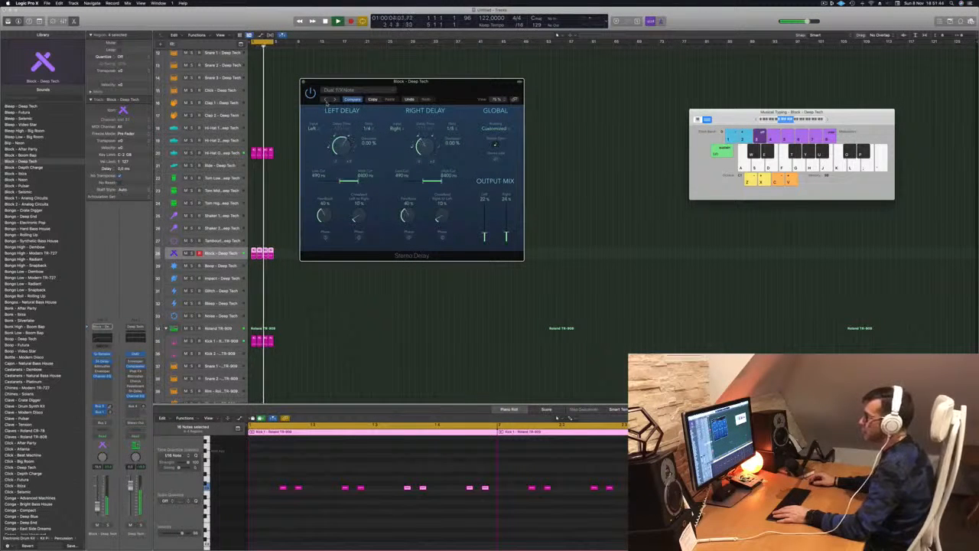
drag(444, 91, 462, 128)
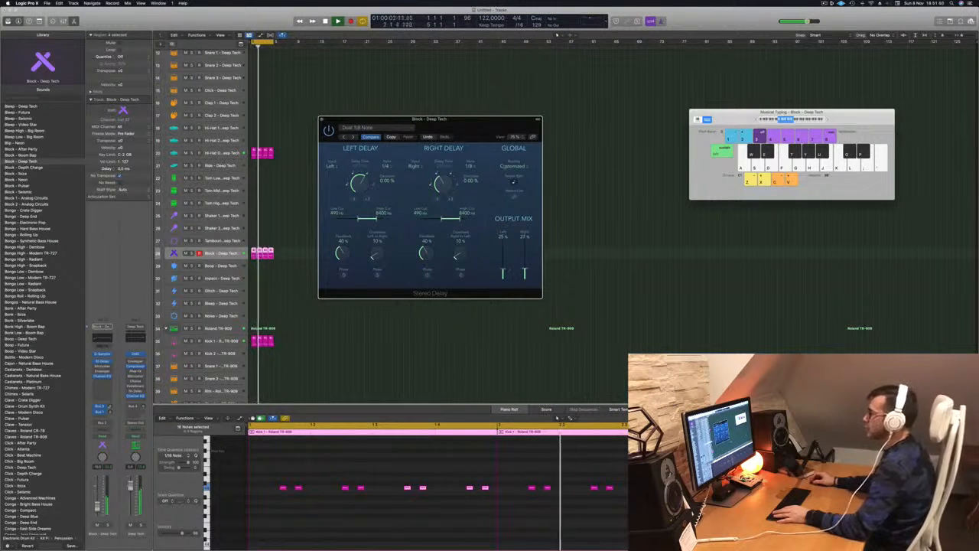
drag(482, 120, 503, 127)
click(345, 129)
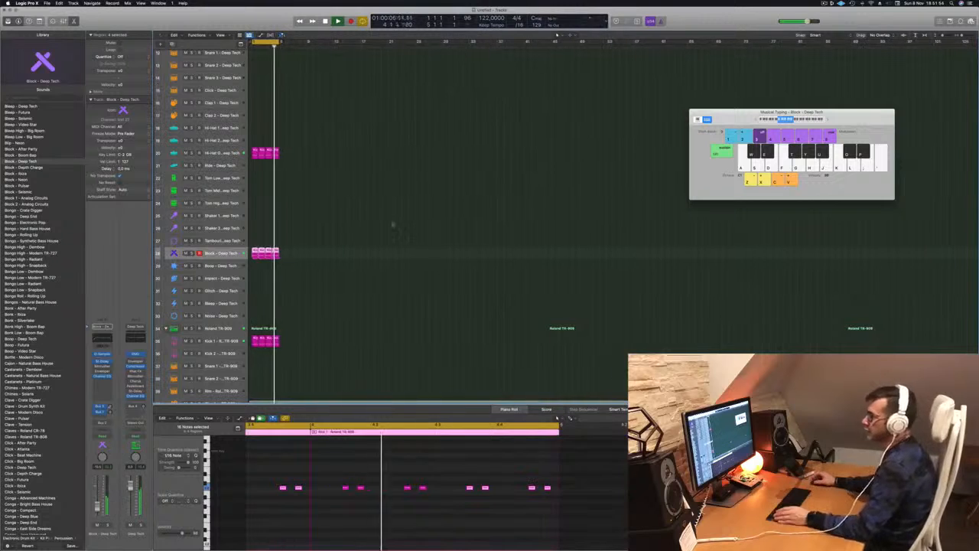
Copy the first TR-909 Kick 1 region to the start of the Roland TR-909 Tom Low track.
scroll(393, 219, down, 3)
scroll(387, 222, down, 8)
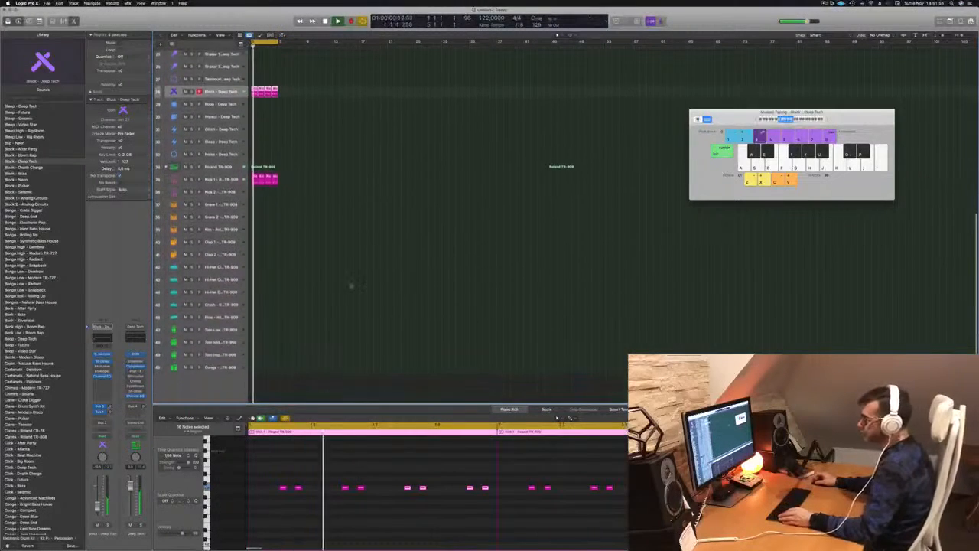
click(254, 180)
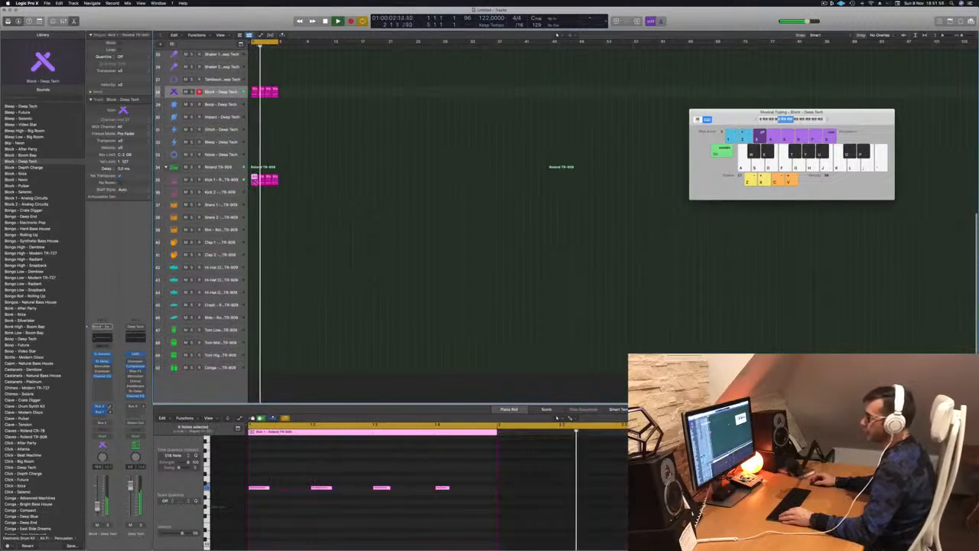
drag(253, 194, 254, 337)
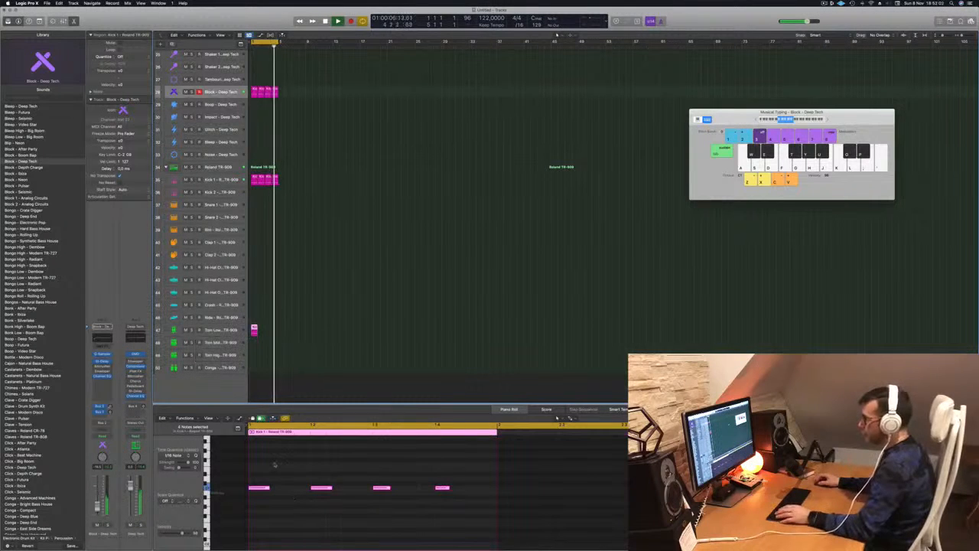
Delete the first and third notes of the Roland TR-909 Tom Low region and move the other two three sixteenths later.
drag(283, 470, 252, 505)
drag(346, 465, 391, 510)
key(Delete)
drag(302, 457, 454, 543)
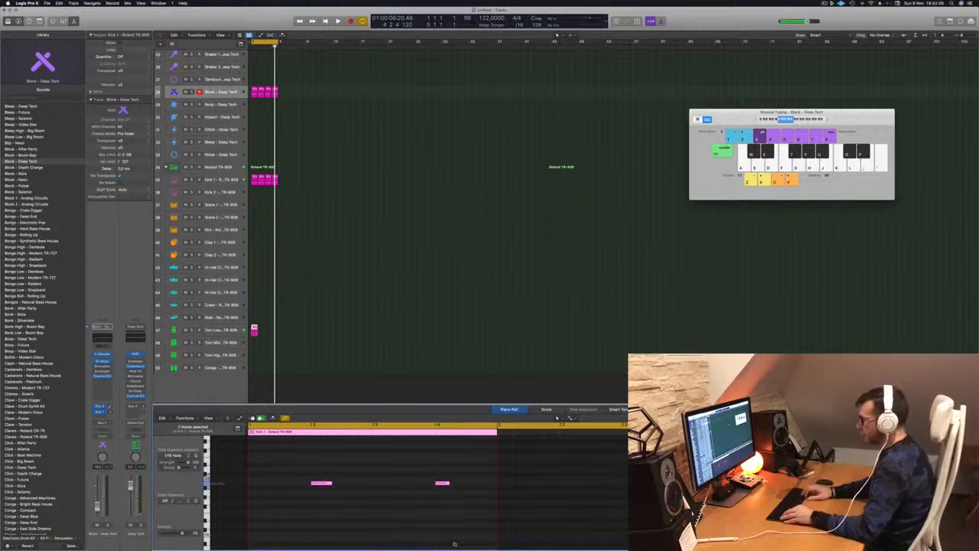
key(space)
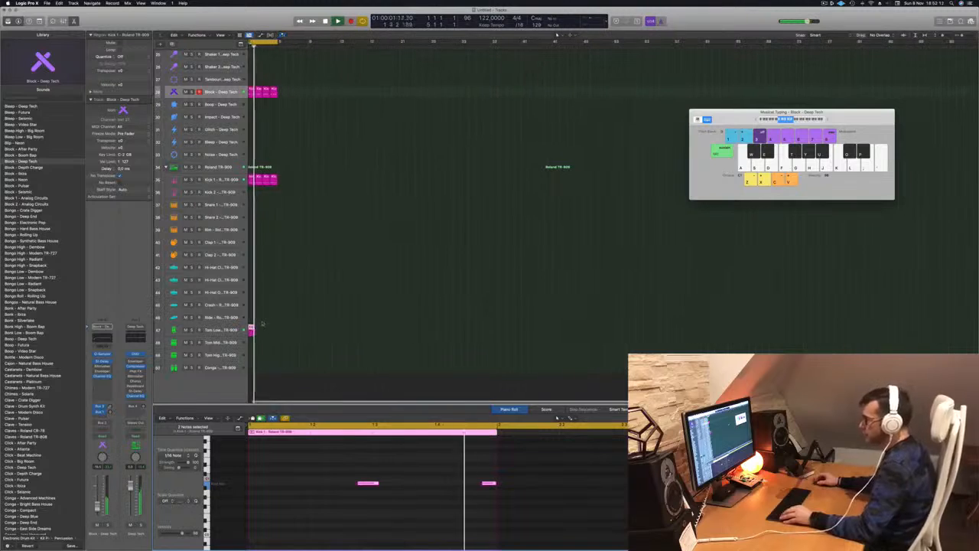
Copy the one-bar Tom Low region until it fills the four-bar cycle.
drag(254, 328, 277, 332)
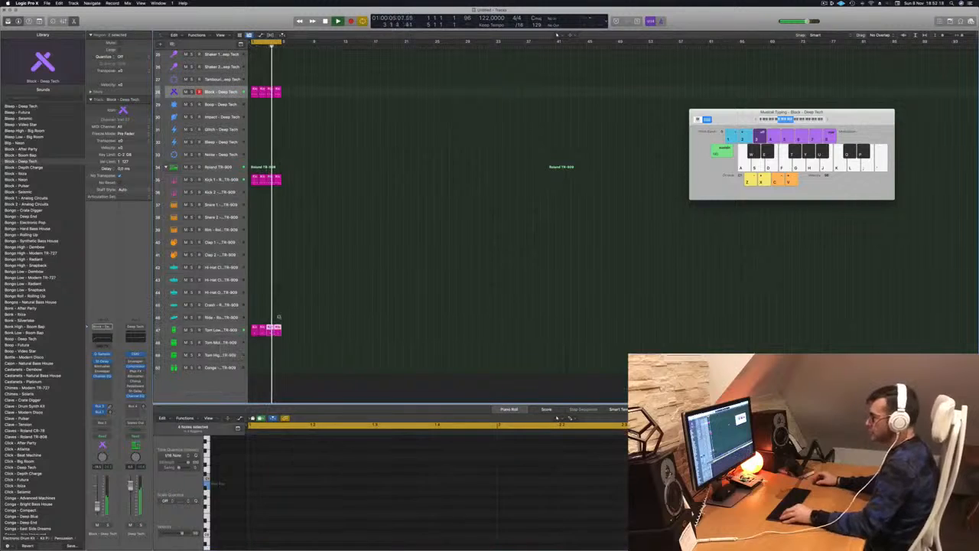
scroll(307, 248, down, 1)
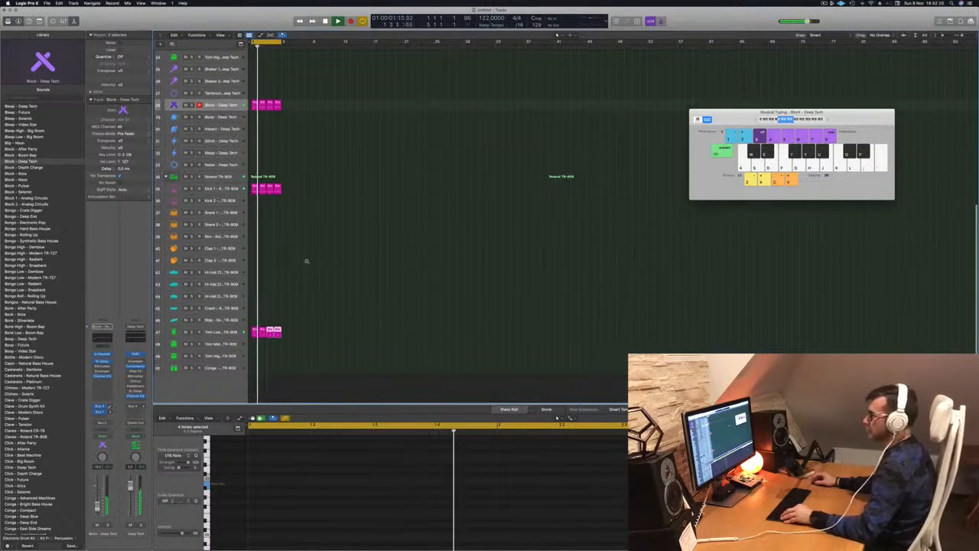
ctrl+alt+click(307, 261)
Copy the first Deep Tech open hi-hat region to the Shaker 2 - Deep Tech track and duplicate its notes onto the beats.
scroll(319, 263, down, 1)
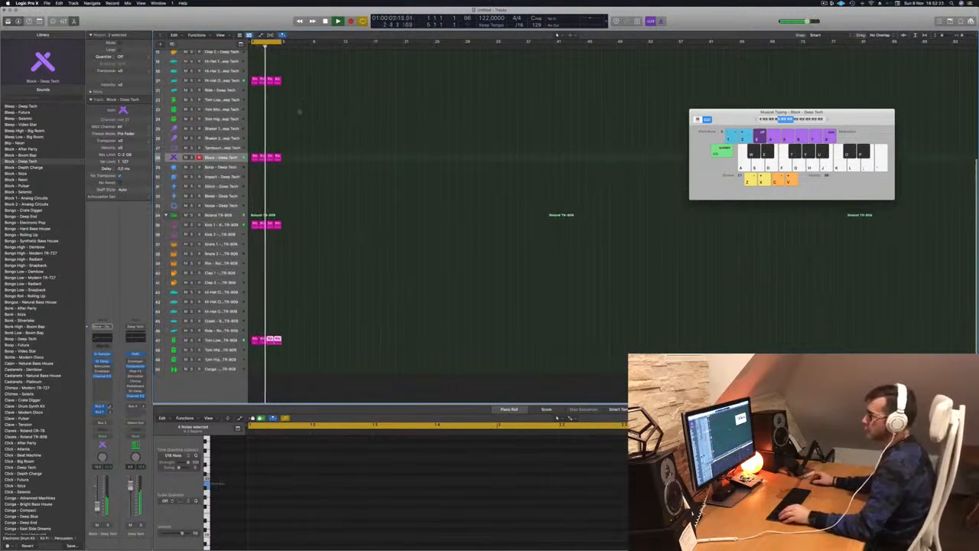
scroll(324, 133, down, 1)
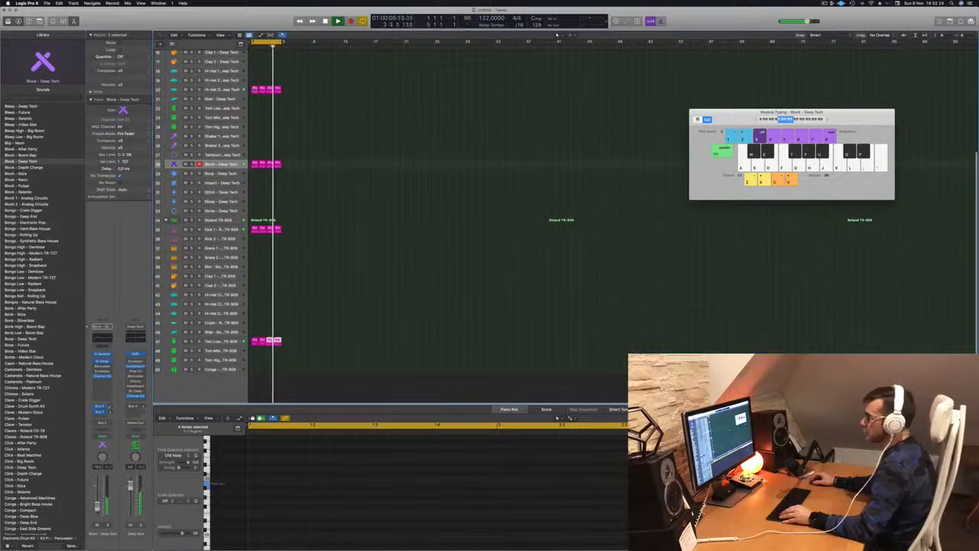
drag(254, 91, 256, 146)
key(space)
drag(273, 461, 512, 547)
drag(299, 456, 257, 461)
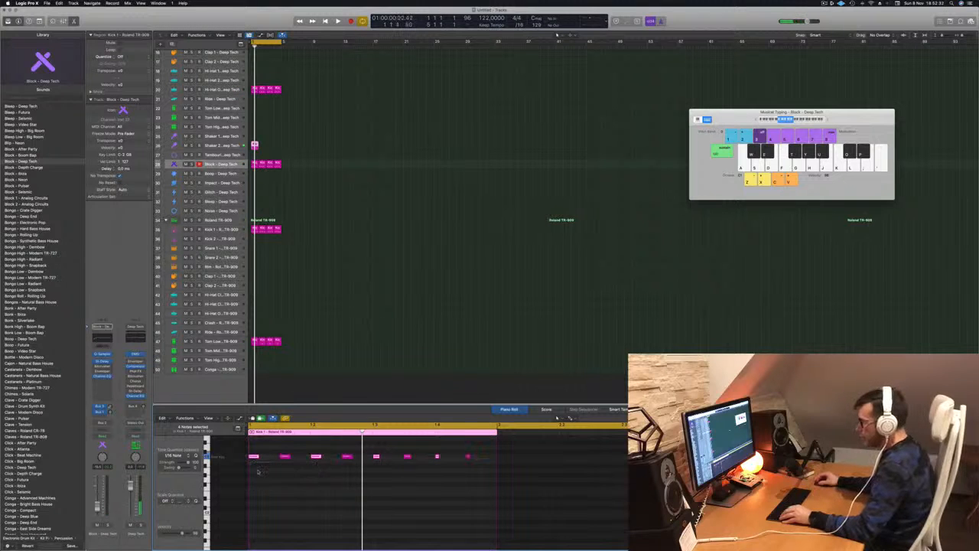
Duplicate the shaker notes onto the remaining sixteenth positions, filling the bar with continuous sixteenth notes.
key(space)
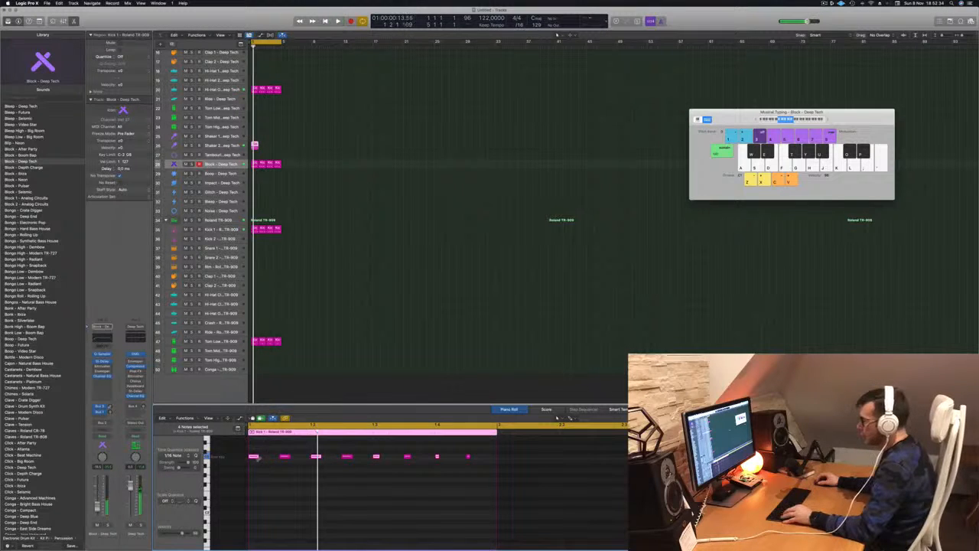
drag(266, 461, 272, 462)
key(space)
scroll(298, 489, down, 1)
key(space)
key(space)
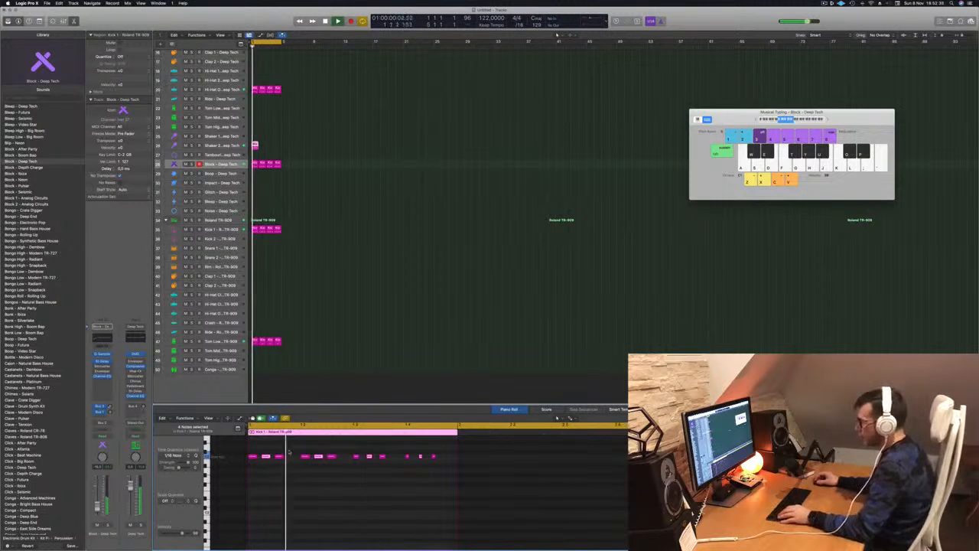
drag(266, 456, 293, 459)
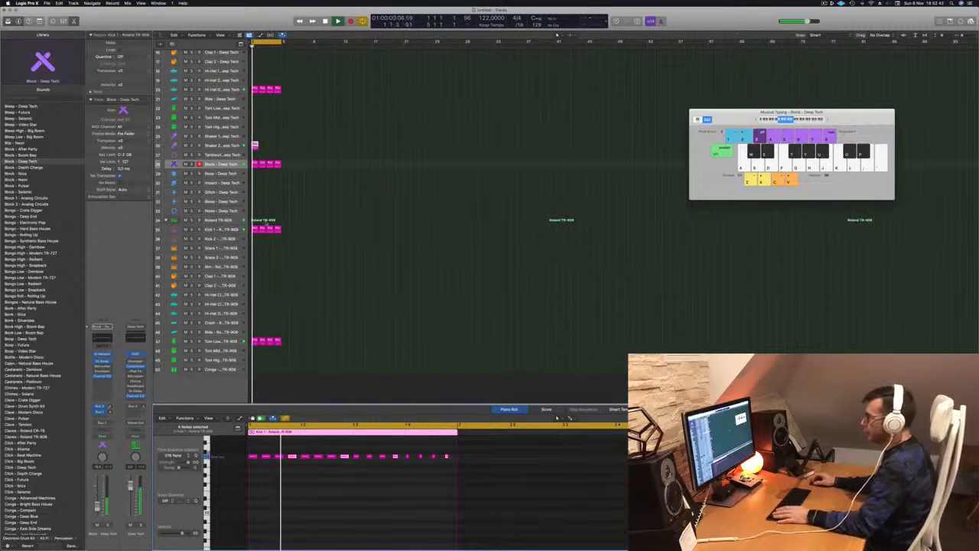
Lower the volume of the Block - Deep Tech track slightly and stop playback.
click(221, 164)
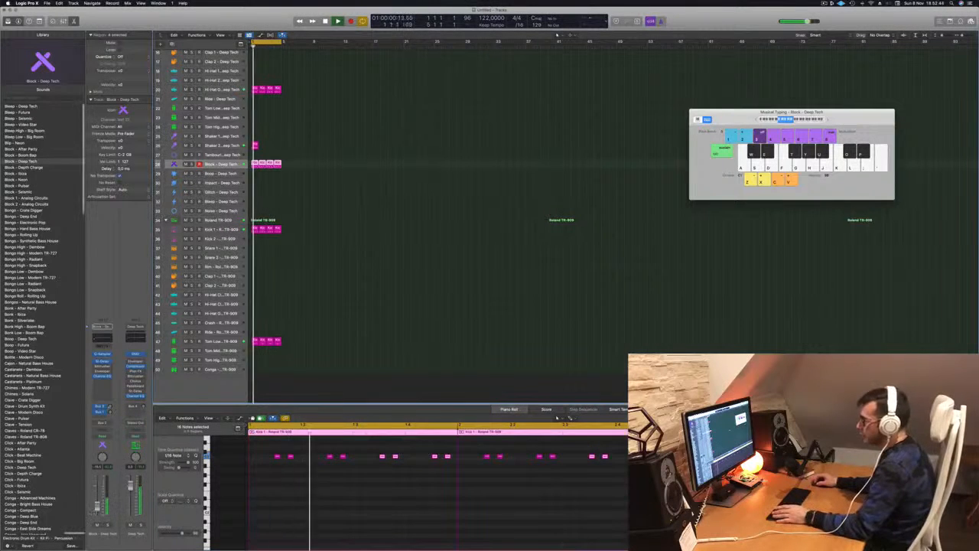
drag(97, 506, 97, 511)
key(Return)
key(space)
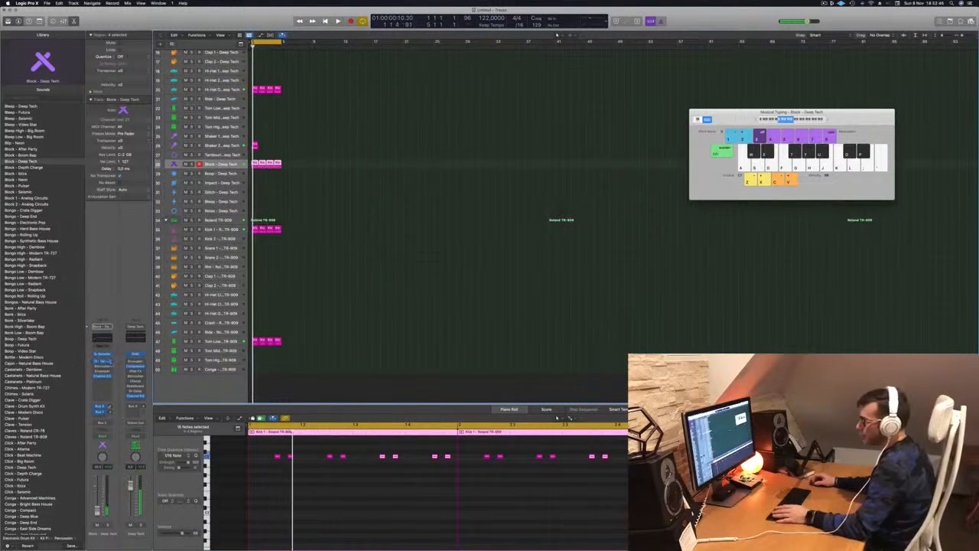
Insert a stereo Compressor after the Channel EQ on the Block - Deep Tech track.
click(102, 381)
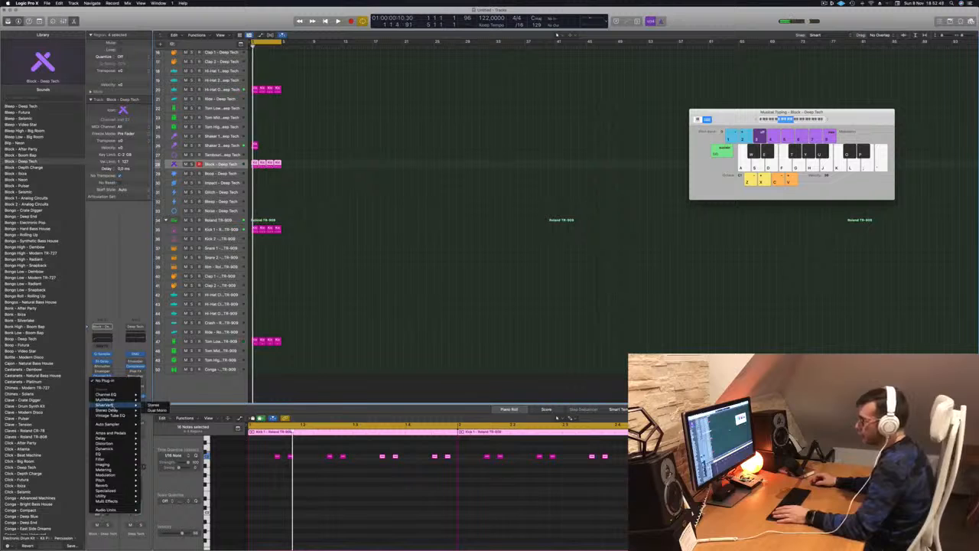
mouse_move(131, 448)
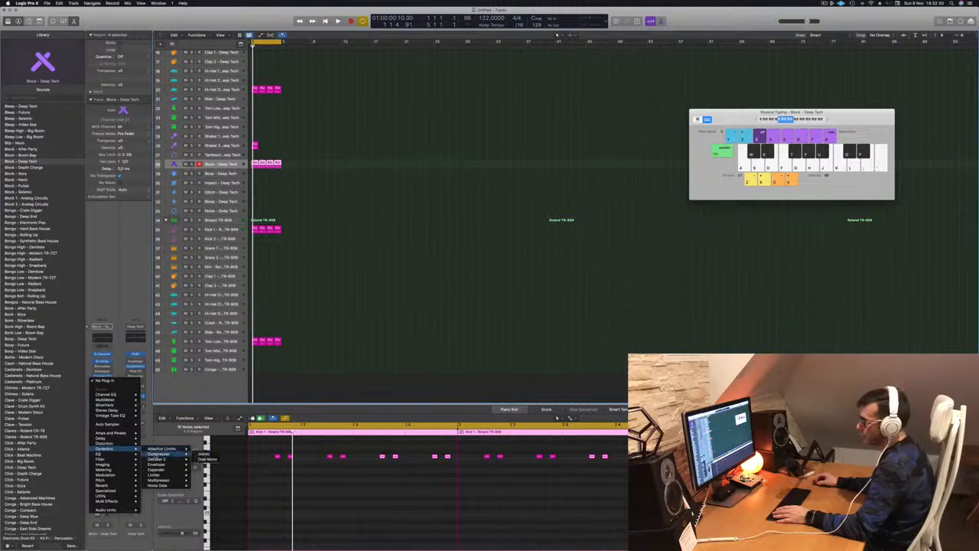
click(203, 454)
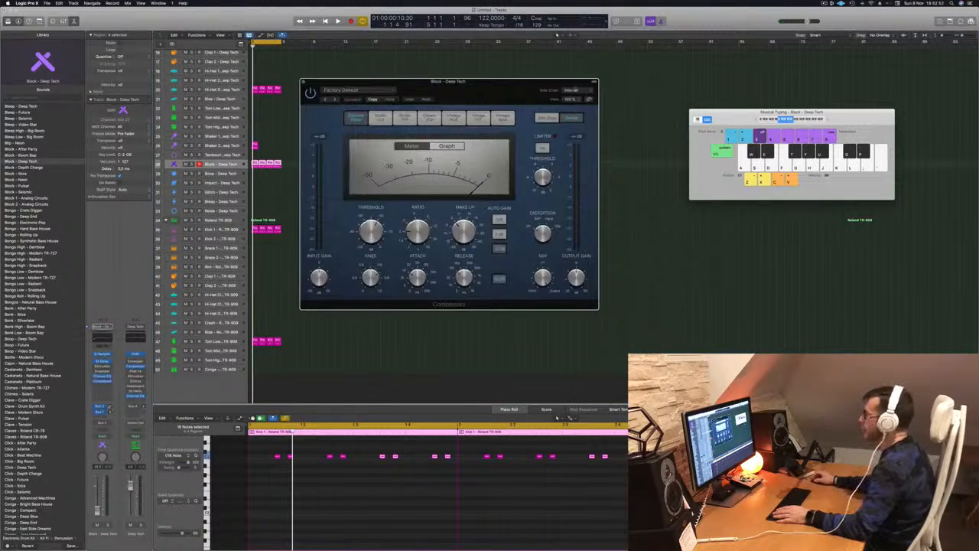
Set the Compressor's side chain source to the instrument Kick 1 - Roland TR-909 (Inst 33).
click(575, 91)
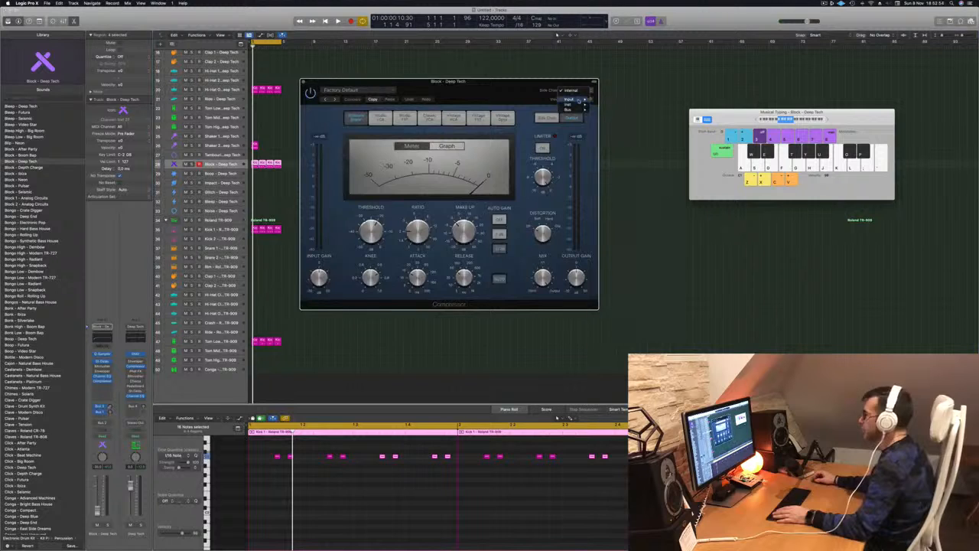
mouse_move(581, 105)
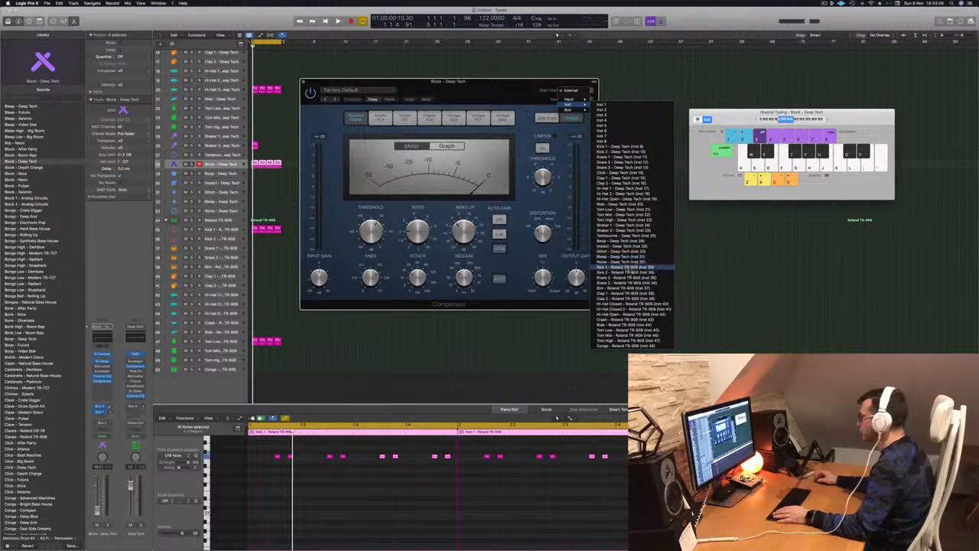
click(627, 266)
Play the loop and raise the output gain of the Block track's Compressor.
key(space)
drag(447, 81, 524, 77)
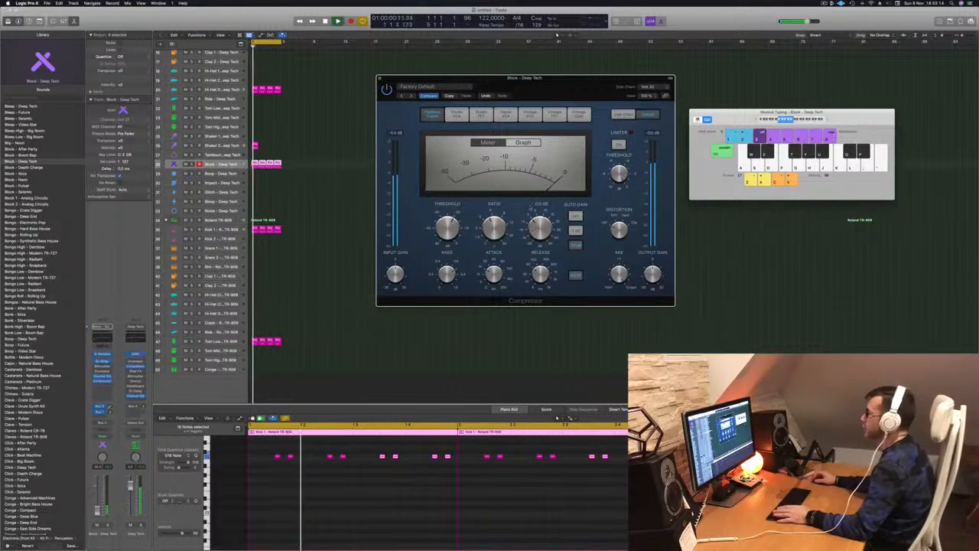
key(space)
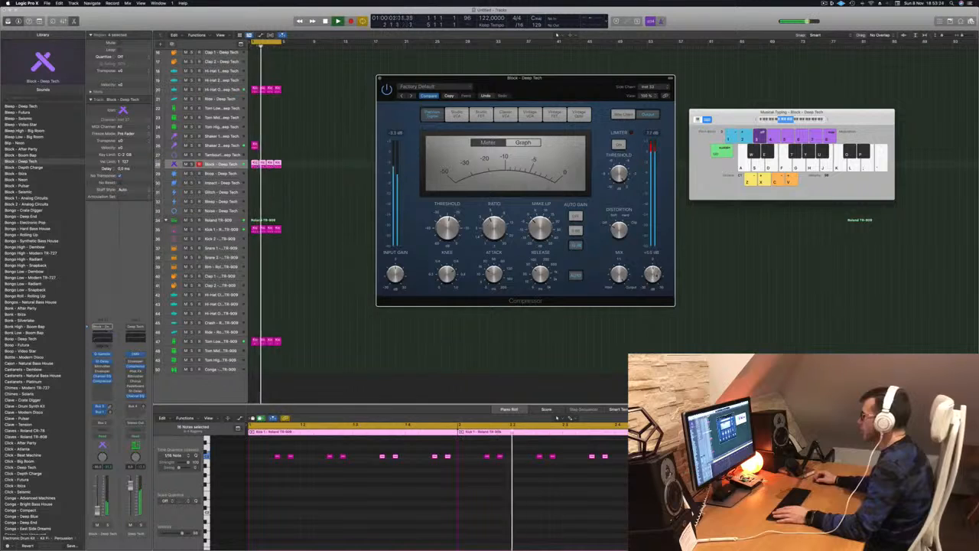
click(234, 164)
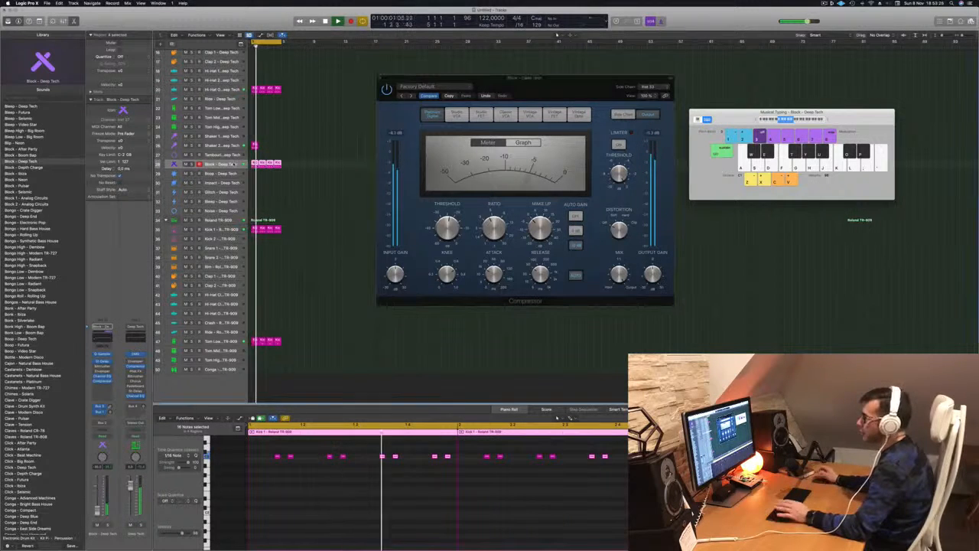
key(space)
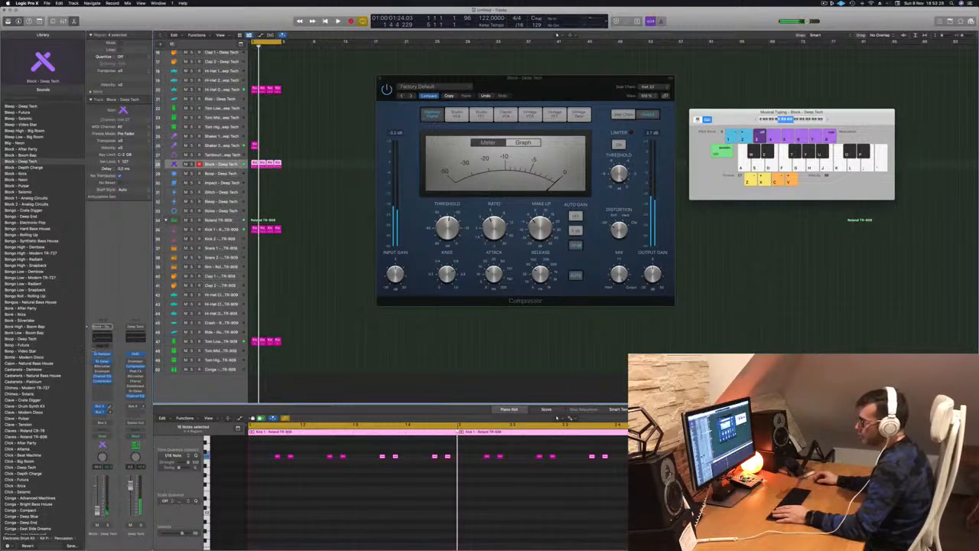
key(space)
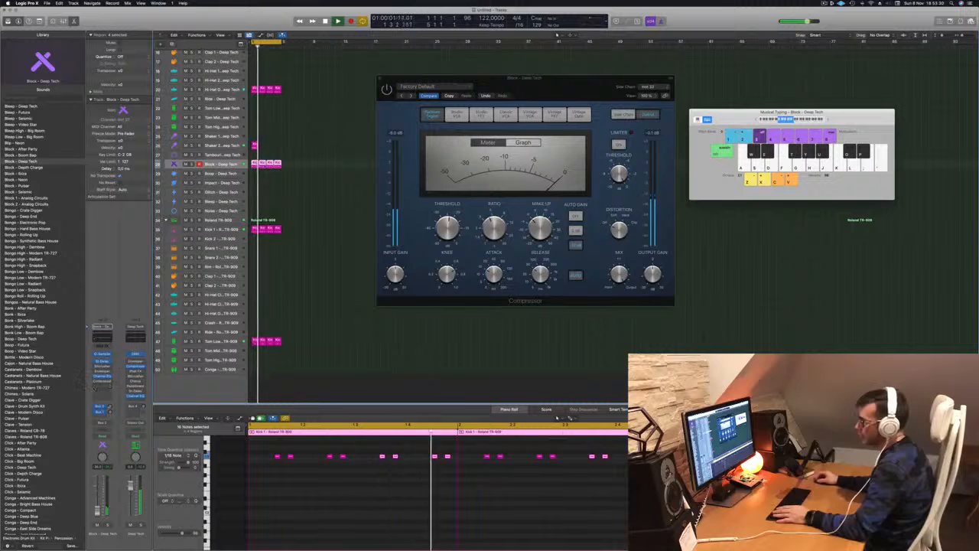
key(space)
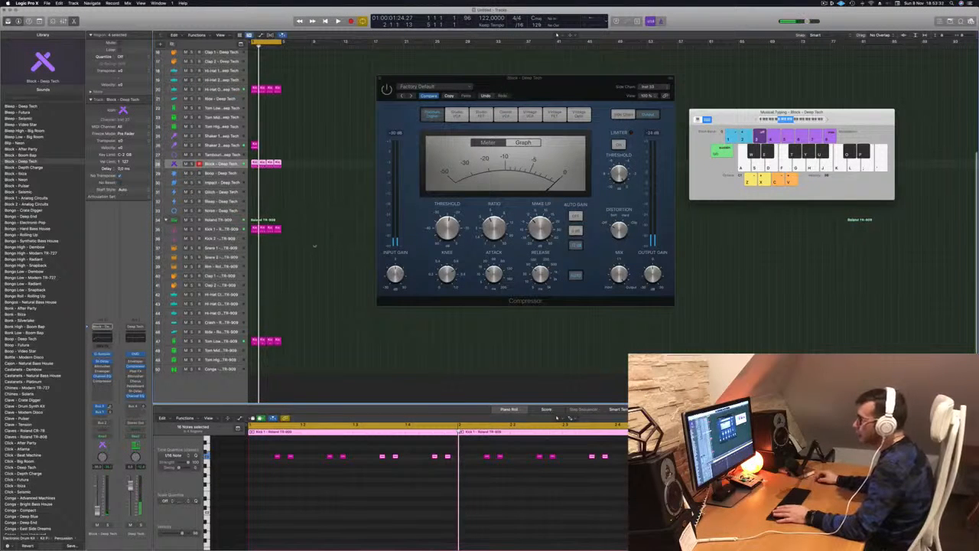
key(space)
Solo the Block - Deep Tech track to check its side-chain compression, and return to the full mix.
scroll(352, 198, up, 5)
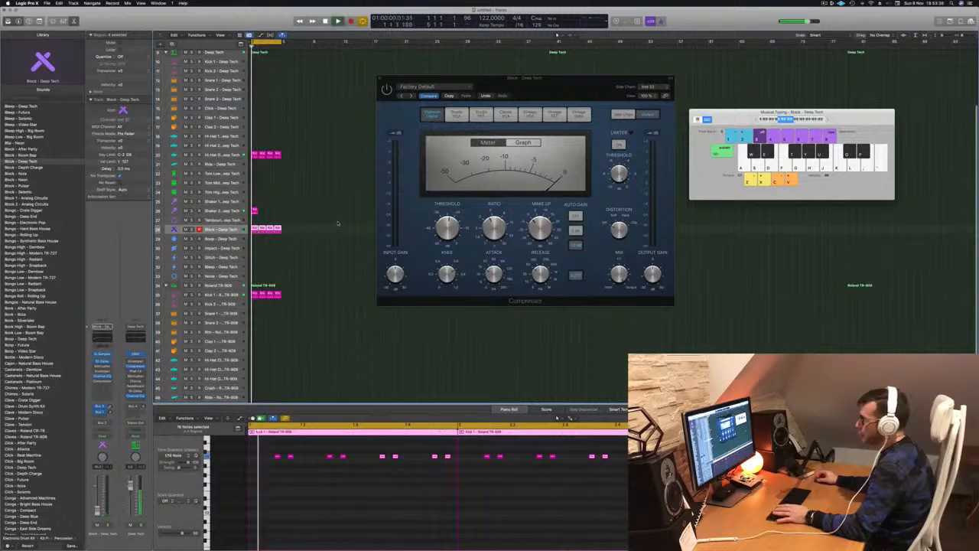
key(ctrl+s)
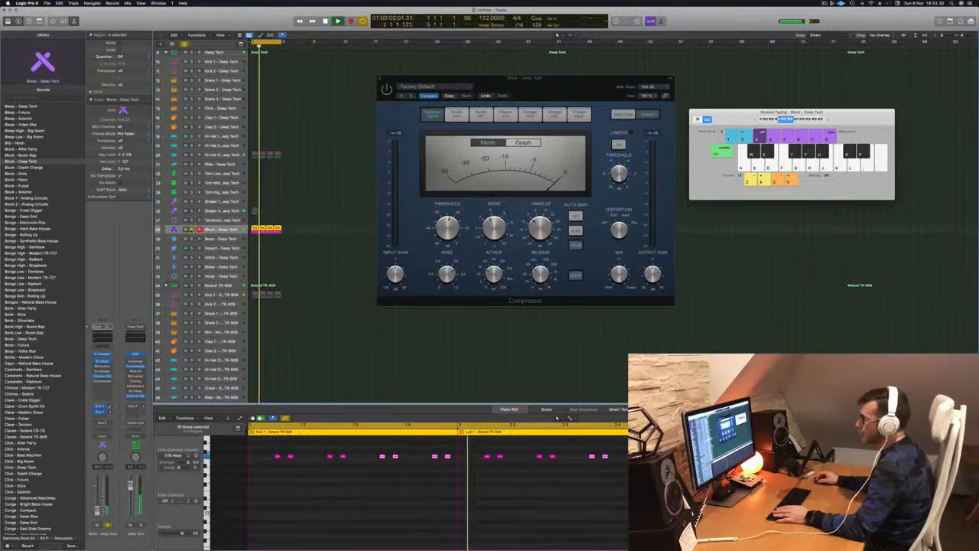
key(ctrl+s)
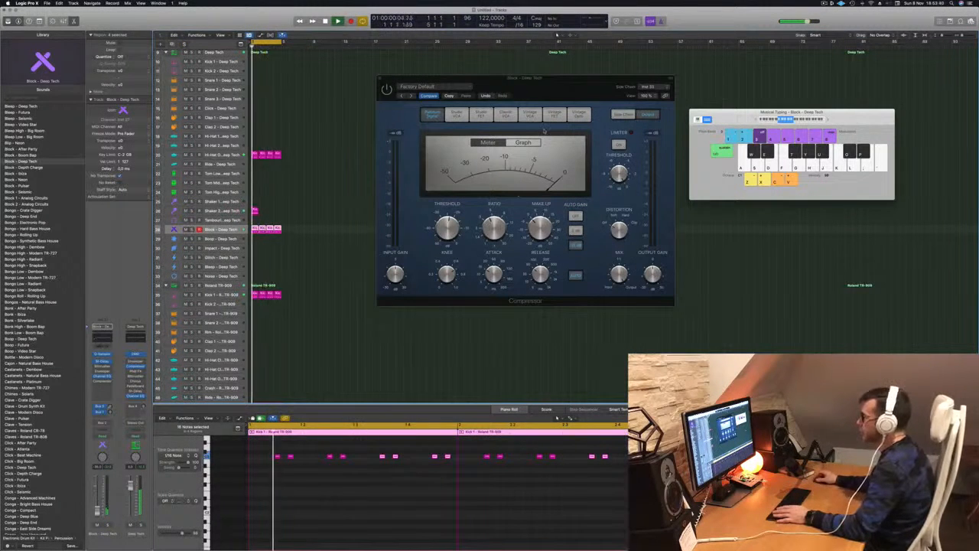
click(537, 86)
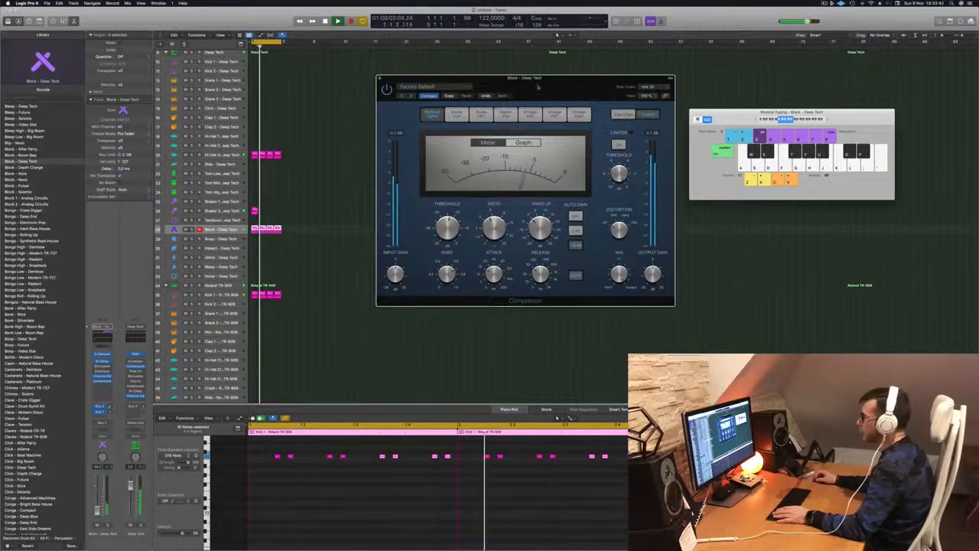
drag(537, 87, 516, 94)
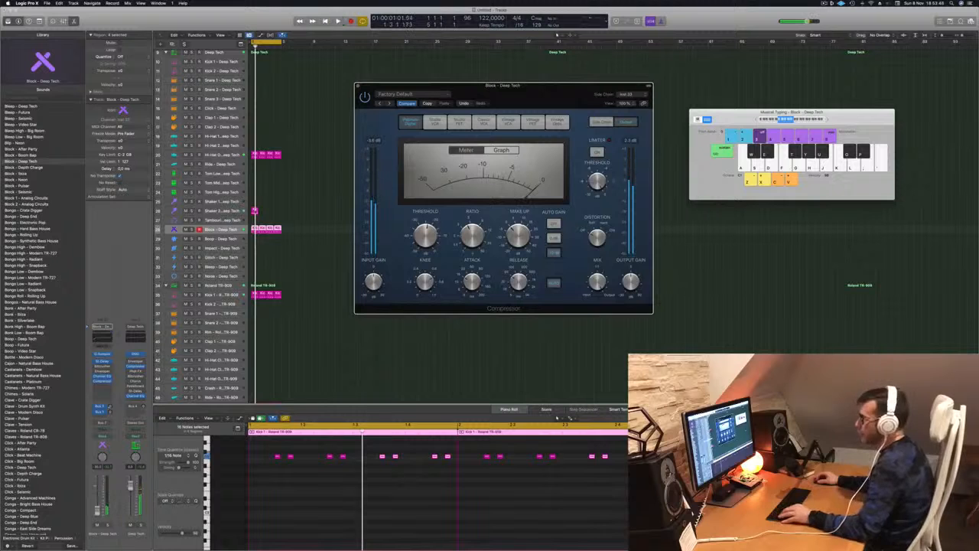
Copy the one-bar Shaker 2 region until it fills the four-bar cycle.
click(256, 211)
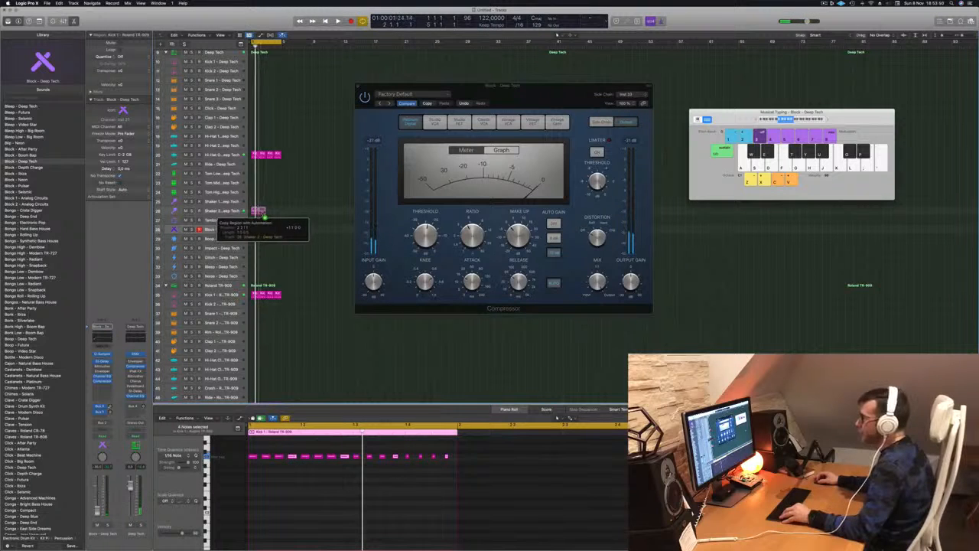
shift+click(255, 212)
drag(269, 213, 270, 215)
Select the Shaker 2 - Deep Tech track, close Musical Typing and show the Mixer.
click(231, 211)
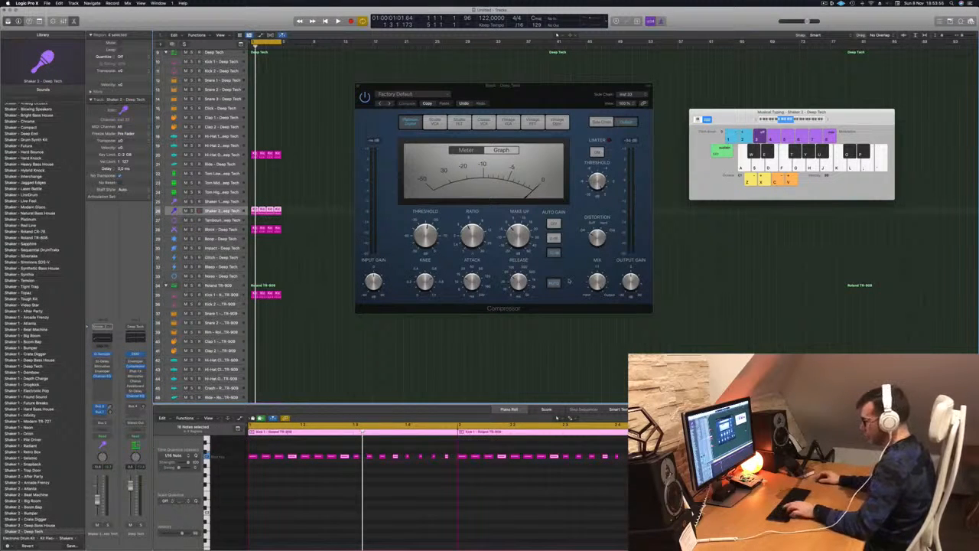
key(super+k)
key(x)
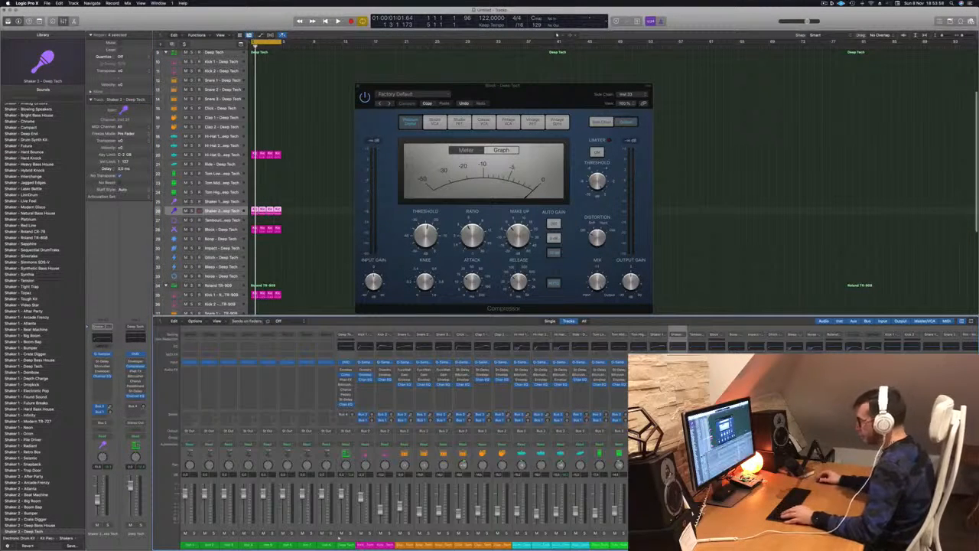
Add a Compressor after the Channel EQ on the Shaker 2 - Deep Tech channel and play the beat.
key(space)
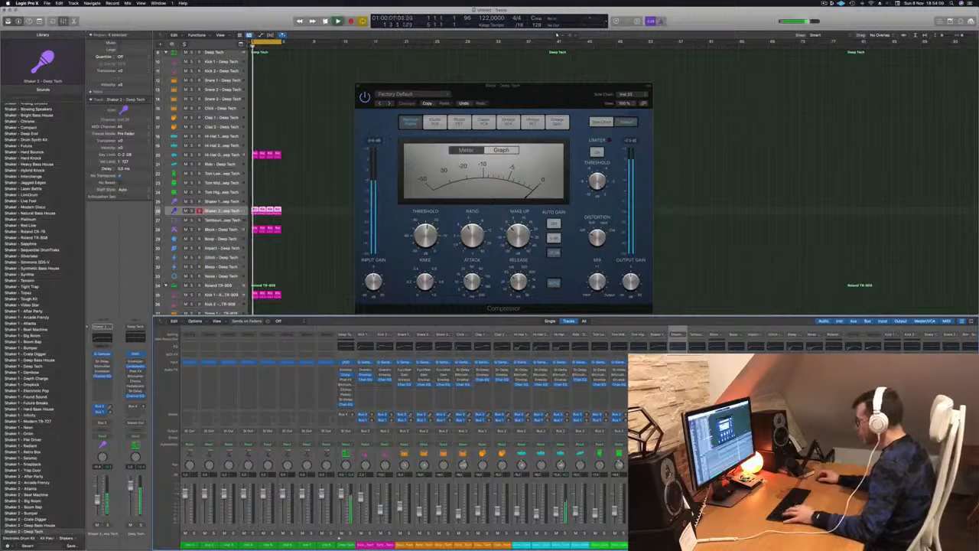
key(space)
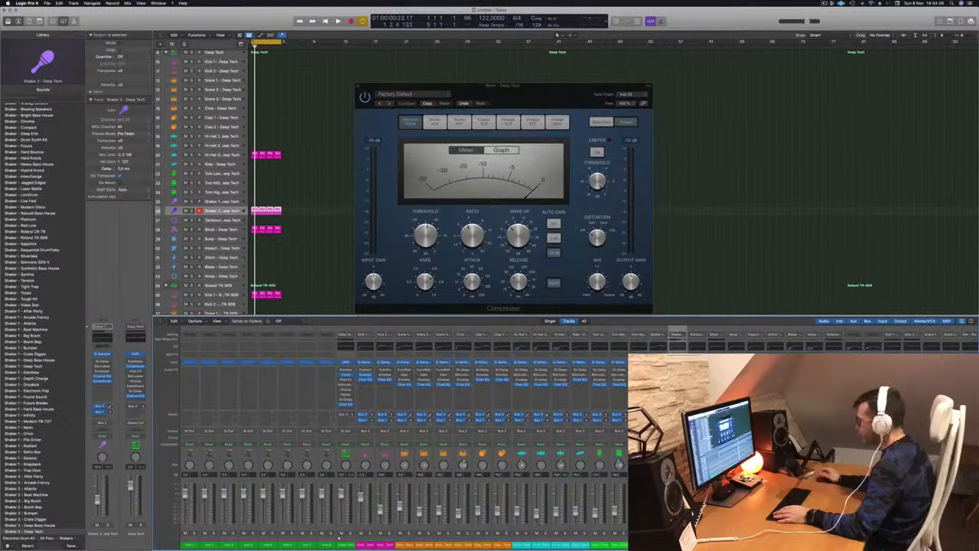
key(space)
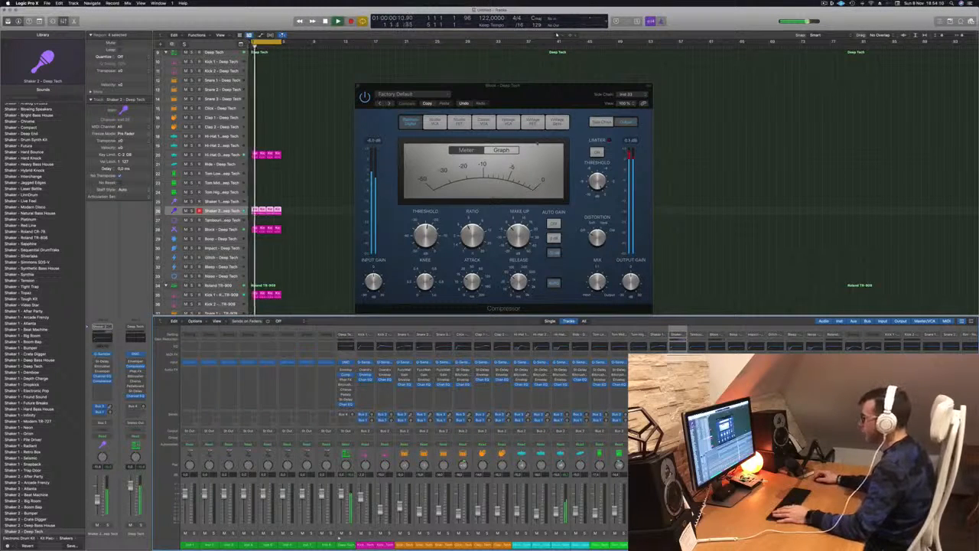
drag(554, 98, 574, 97)
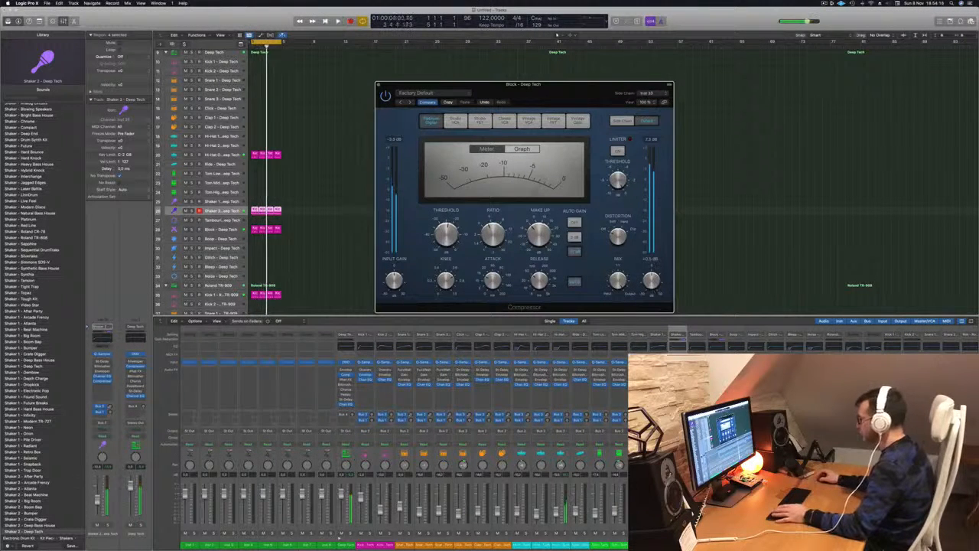
Solo the Shaker 2 - Deep Tech track, adjust the output gain on the open Block compressor, close it and return to the full mix.
click(191, 210)
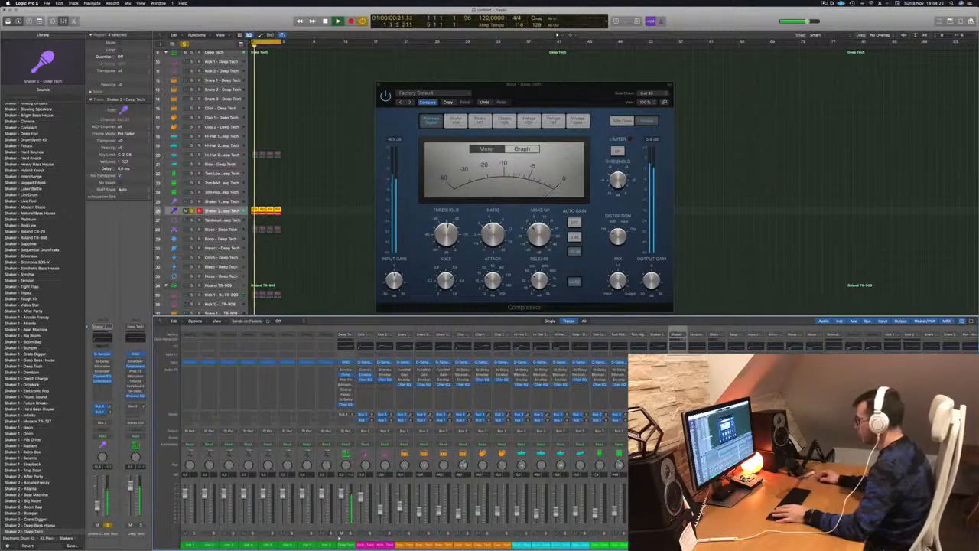
key(space)
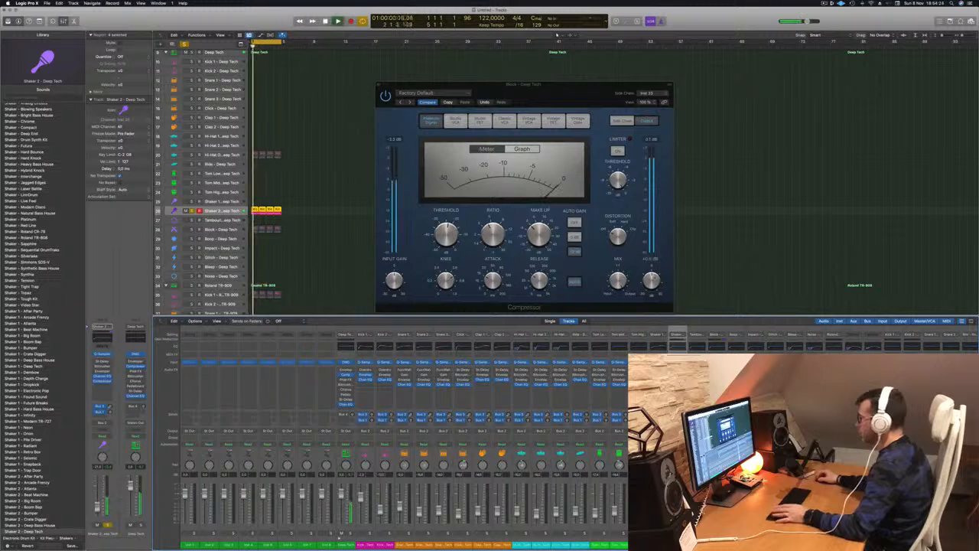
drag(651, 278, 653, 285)
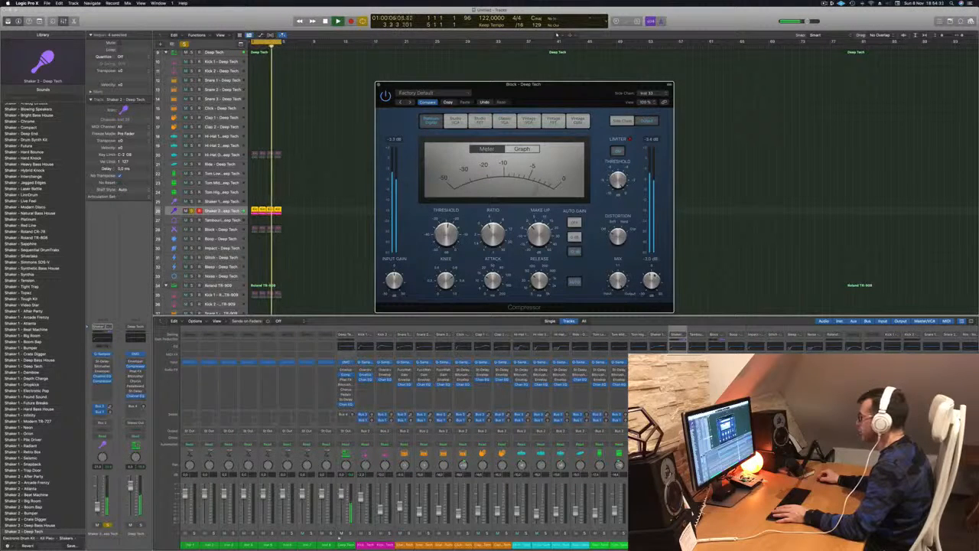
click(378, 84)
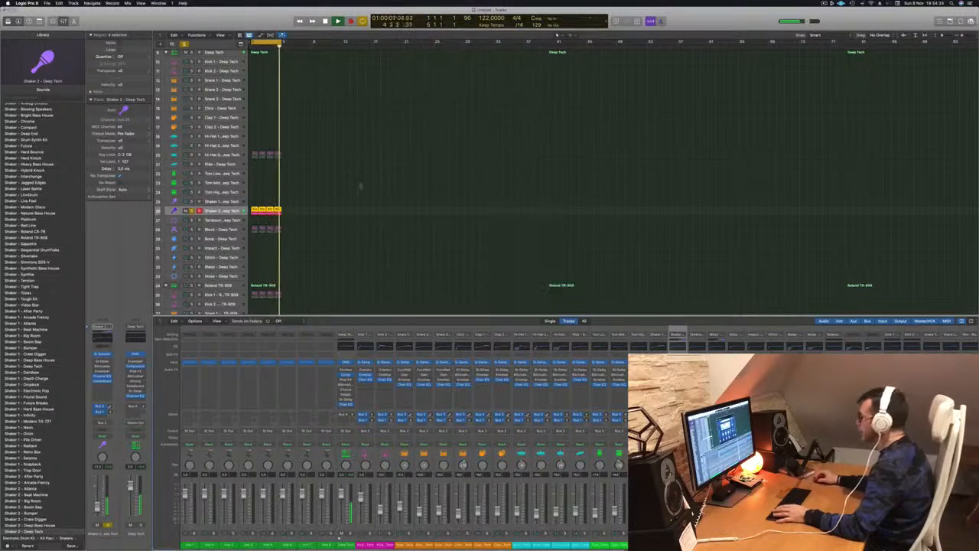
key(s)
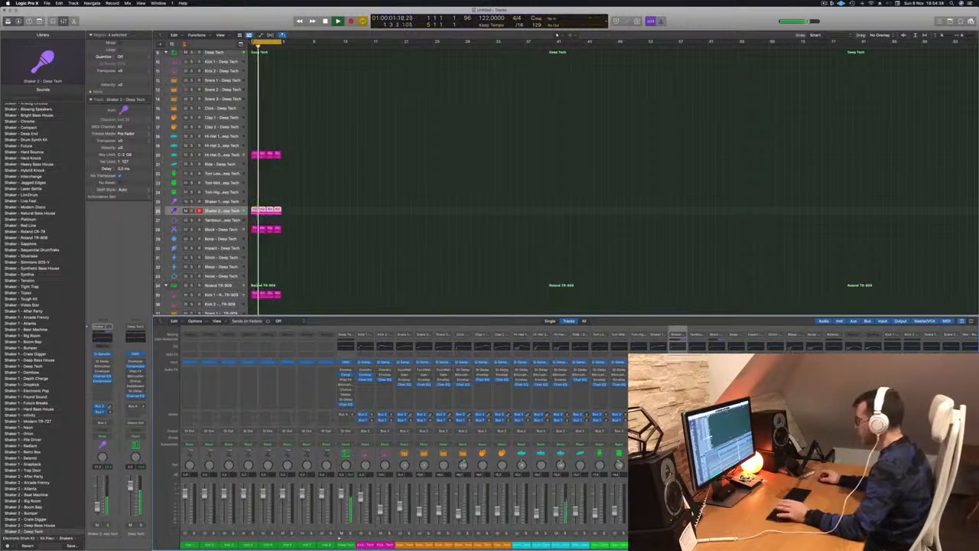
Set the Stereo Delay output mix on Shaker 2 - Deep Tech to 15% left and 26% right during playback, and close the plug-in.
key(space)
key(space)
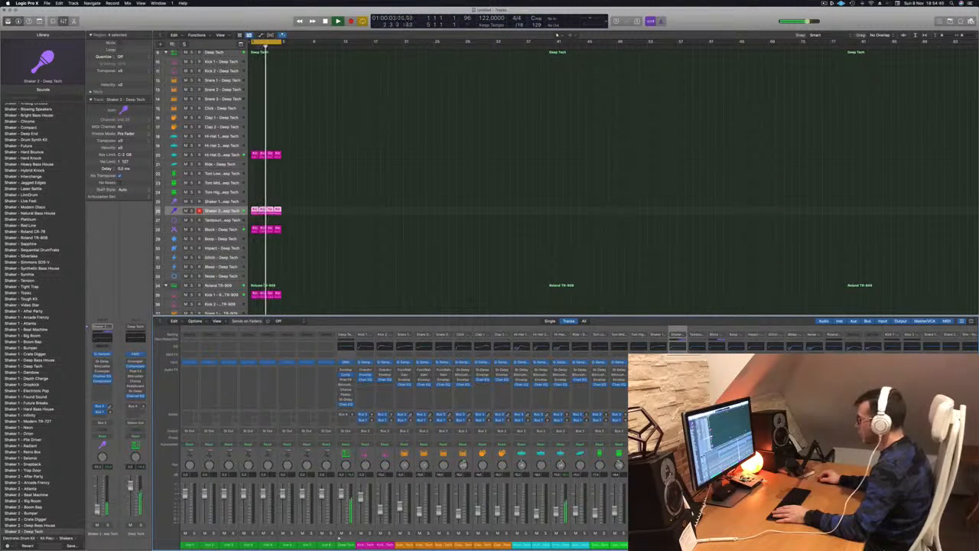
key(Return)
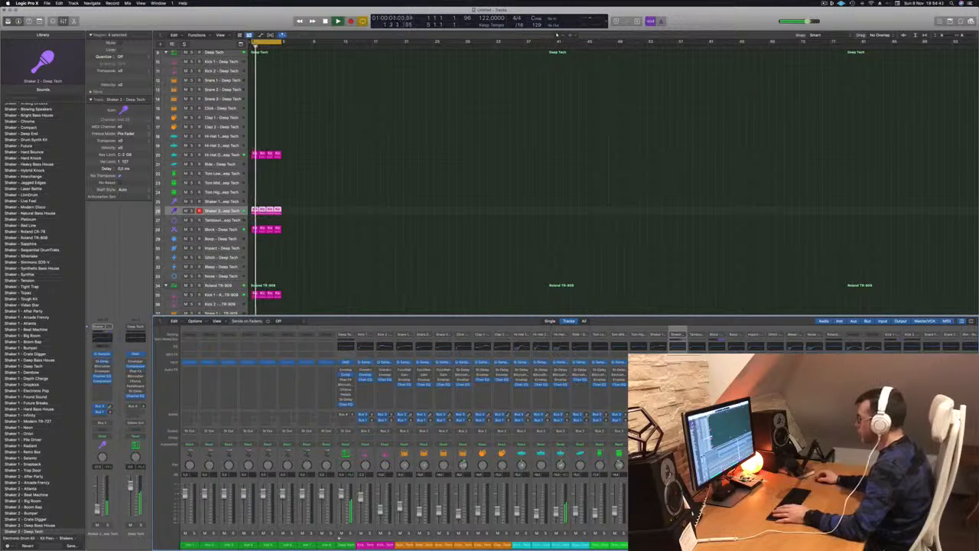
key(v)
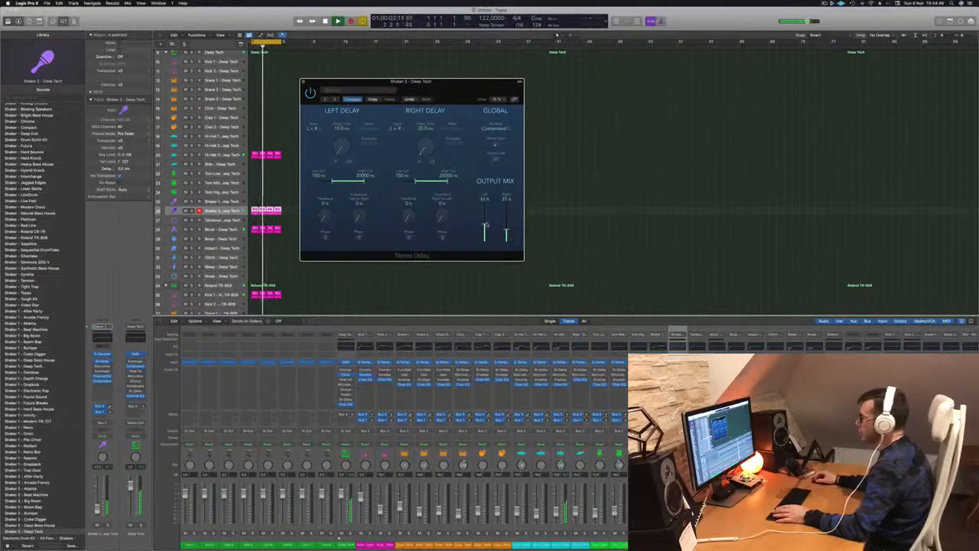
drag(484, 241, 485, 238)
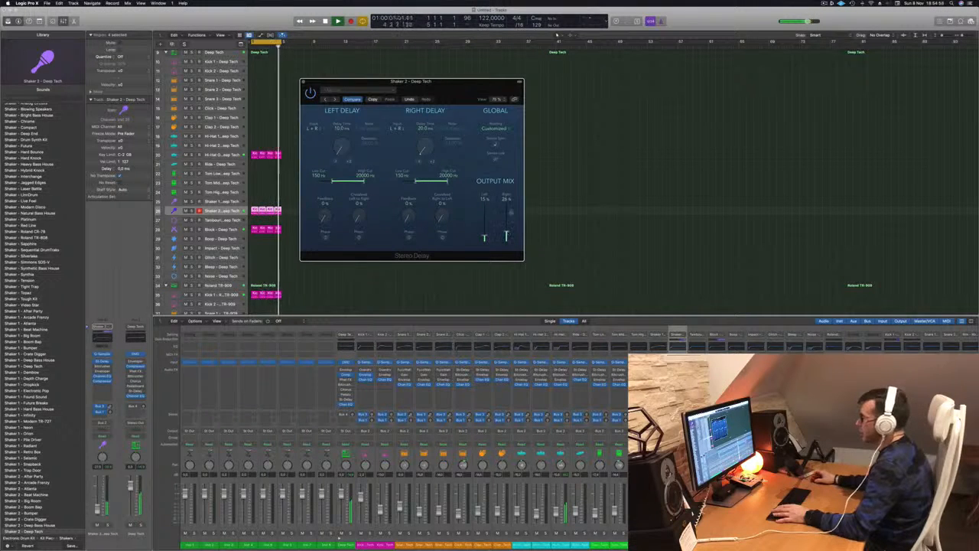
drag(473, 93, 591, 149)
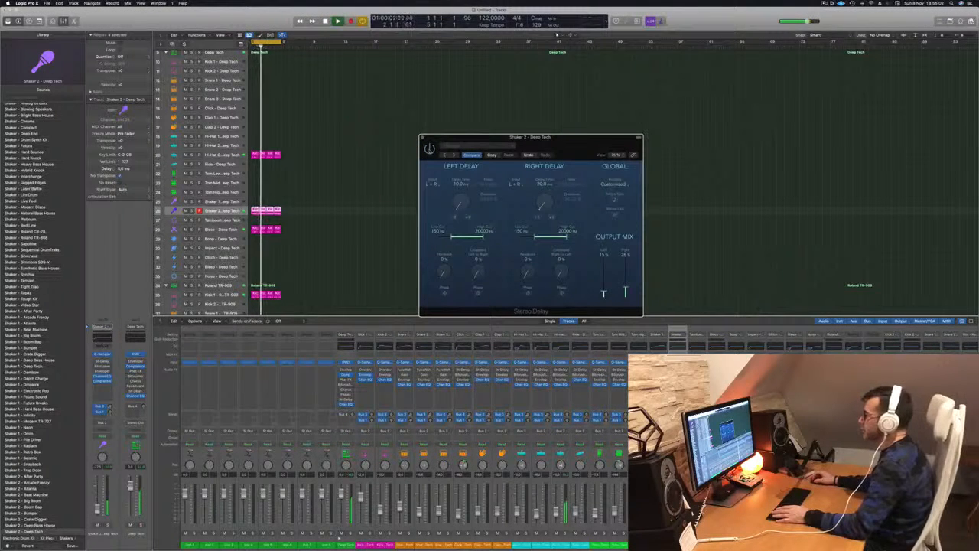
drag(589, 143, 601, 150)
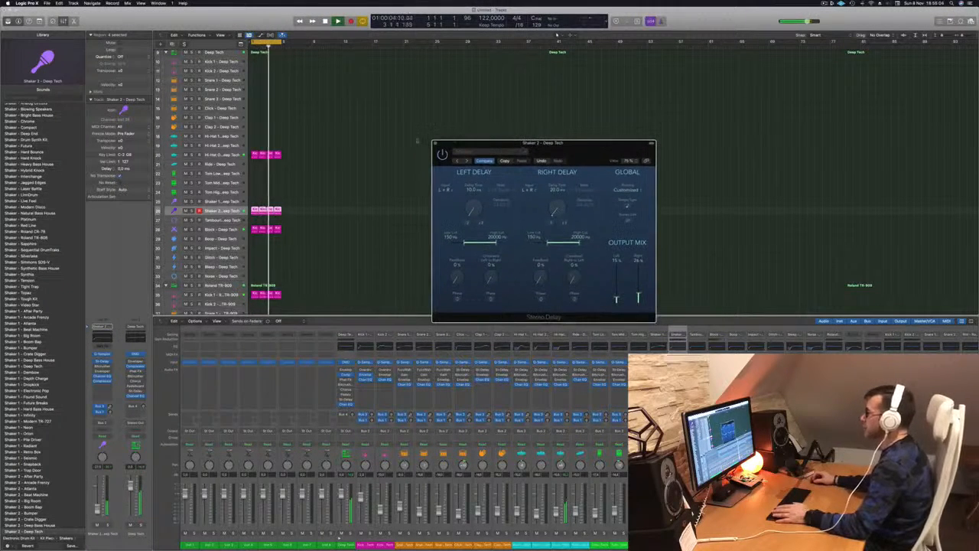
click(434, 143)
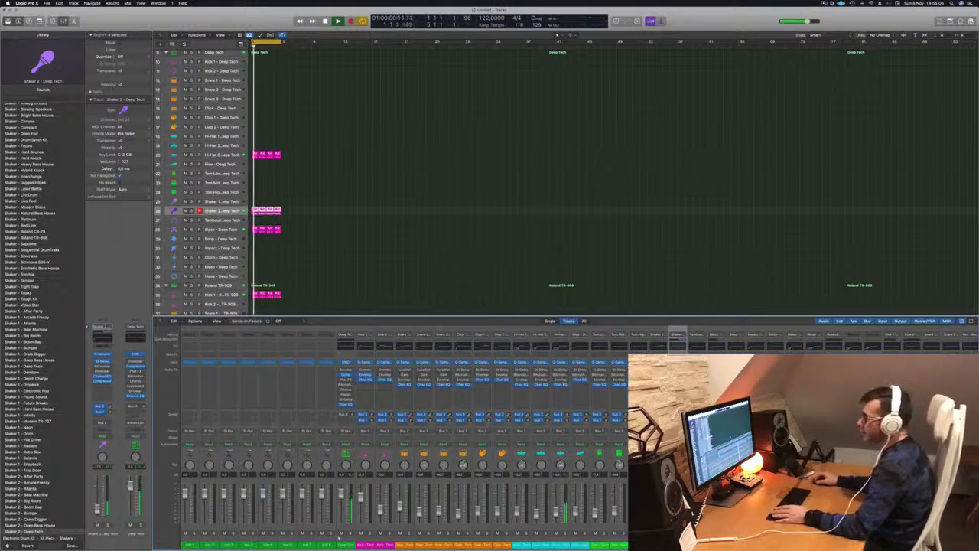
Raise the low-cut filter in the Shaker 2 - Deep Tech Channel EQ to about 2.4 kHz with the analyzer on, and close the plug-in.
click(101, 375)
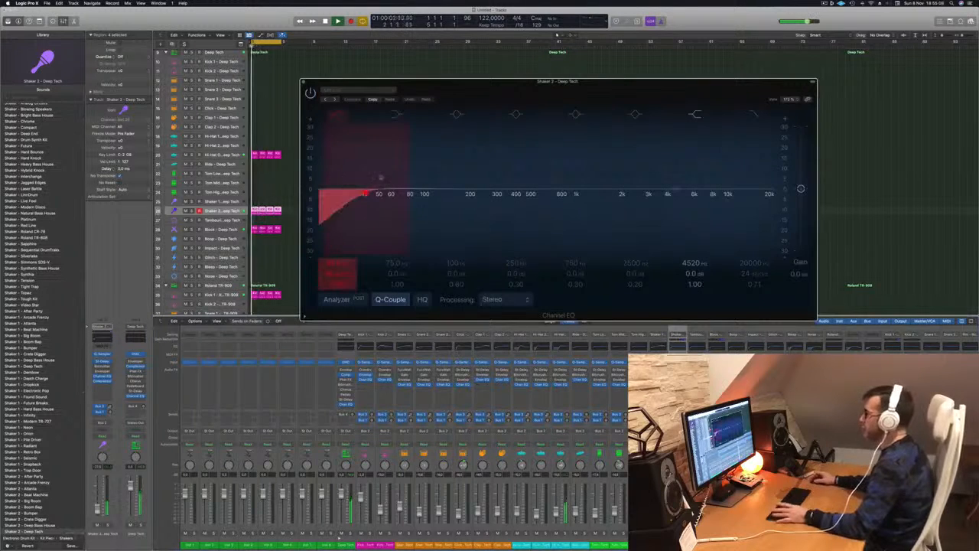
drag(364, 194, 654, 191)
click(335, 299)
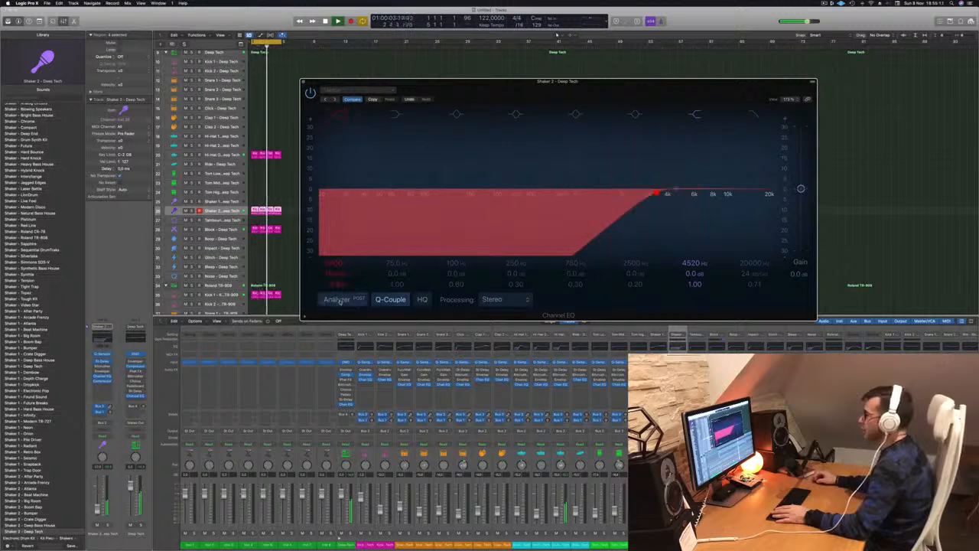
drag(656, 195, 543, 200)
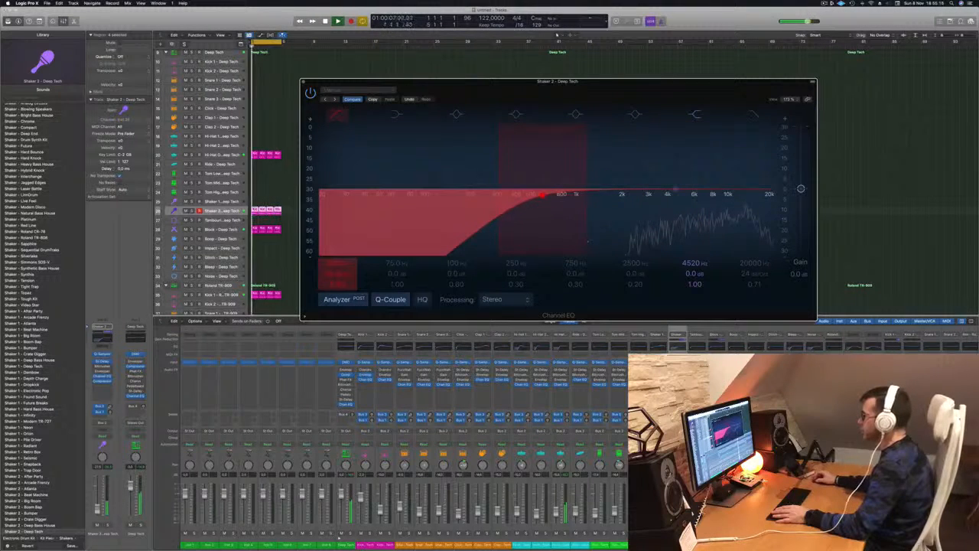
drag(543, 195, 634, 192)
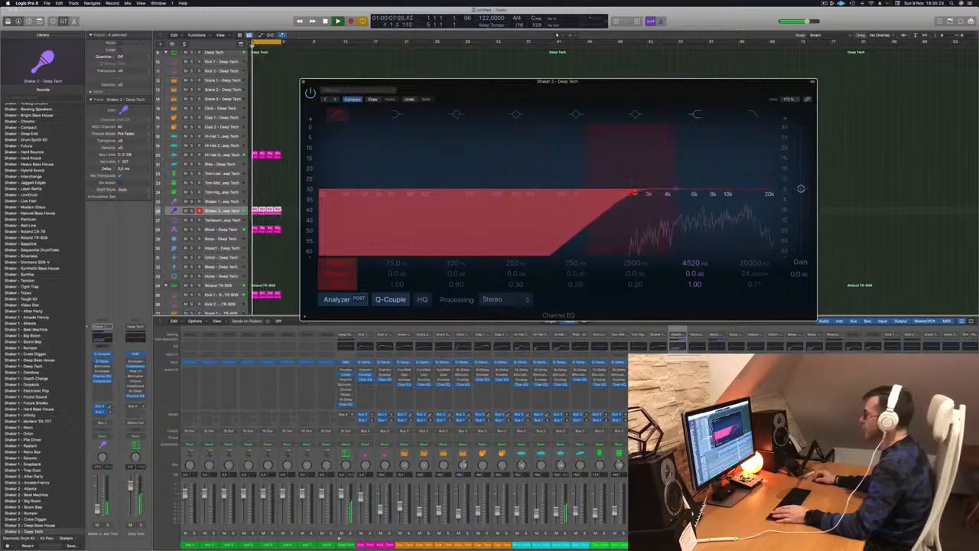
key(super+w)
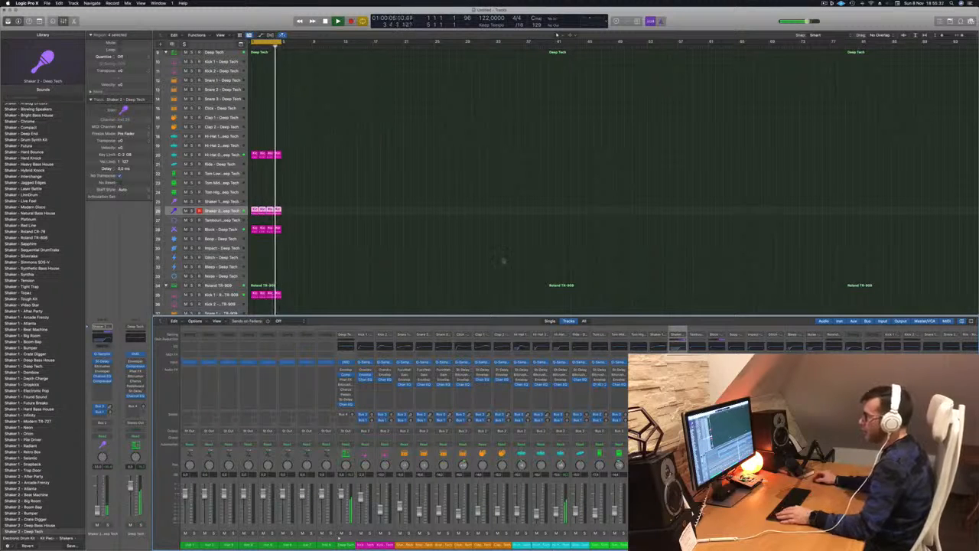
Copy the first Roland TR-909 kick region to the first closed hi-hat track of that kit and open the copy in the Piano Roll.
scroll(382, 243, right, 2)
scroll(436, 249, right, 2)
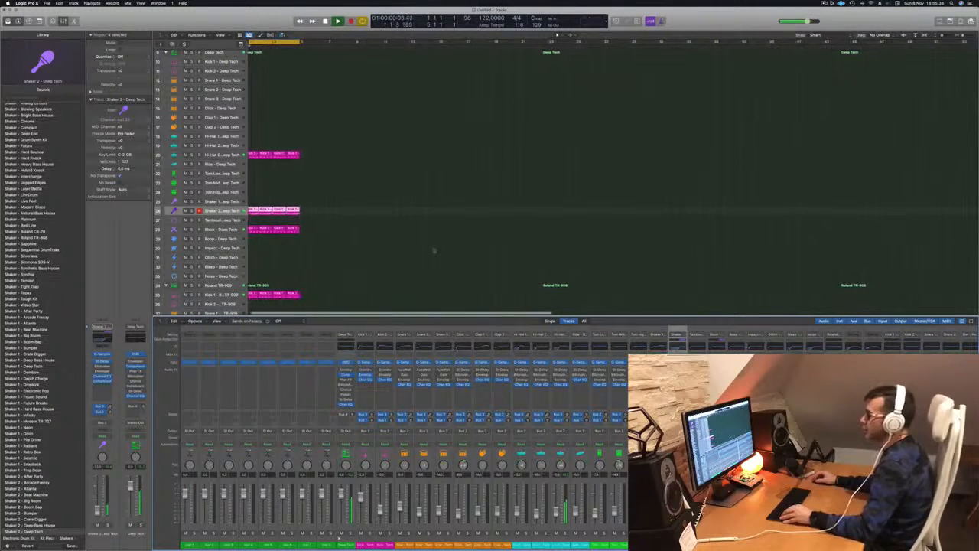
scroll(444, 260, down, 2)
scroll(443, 259, down, 5)
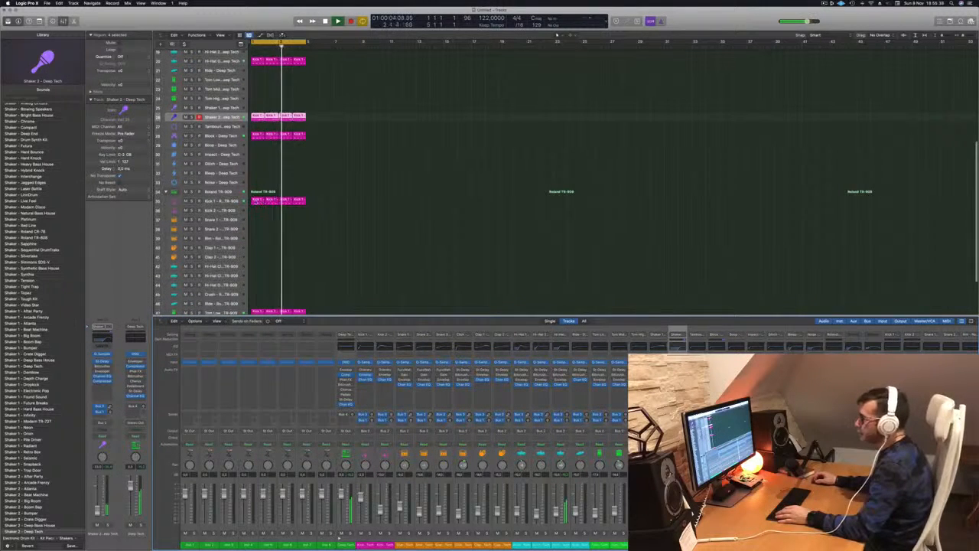
drag(263, 202, 256, 270)
key(space)
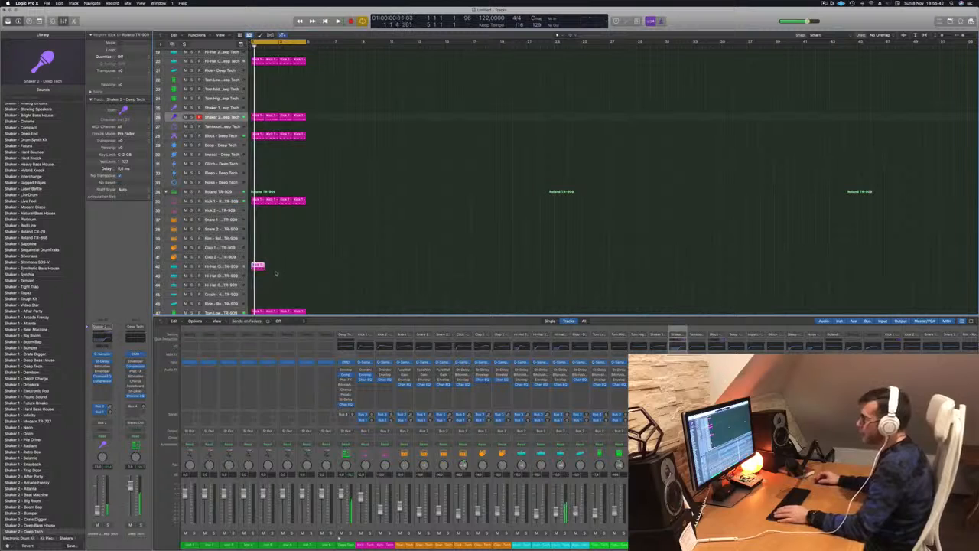
double_click(257, 266)
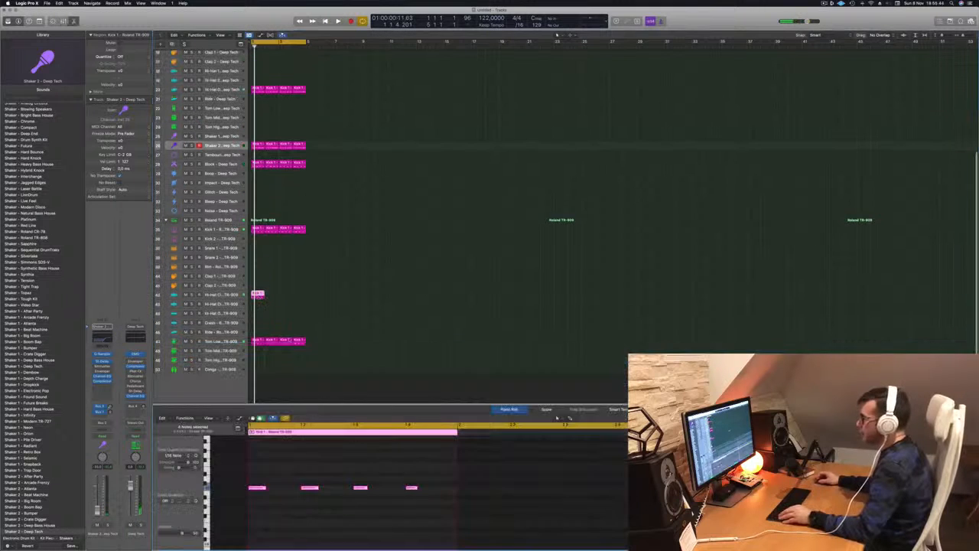
Transpose the four copied notes to the hi-hat's pitch, duplicate them into a one-bar sixteenth-note pattern and play the beat.
drag(252, 476, 502, 511)
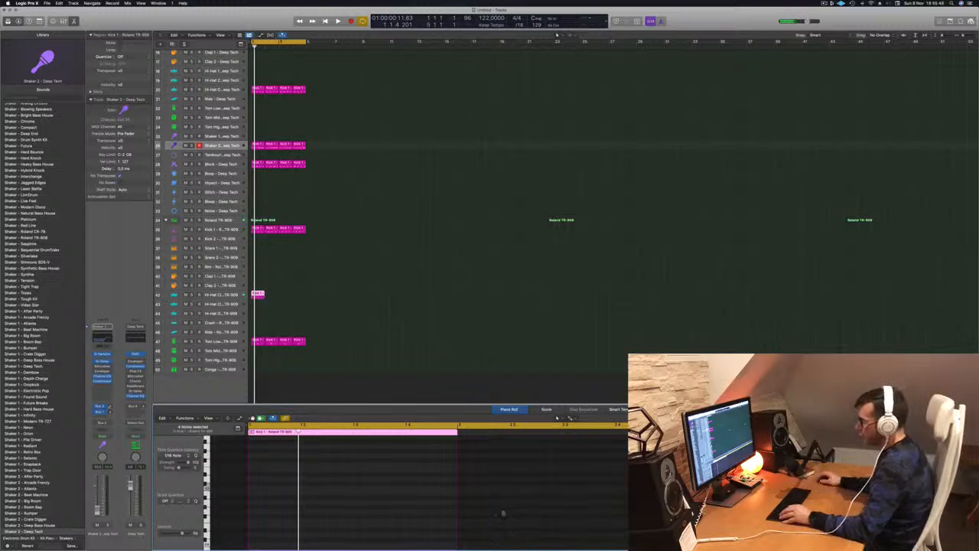
scroll(363, 523, up, 5)
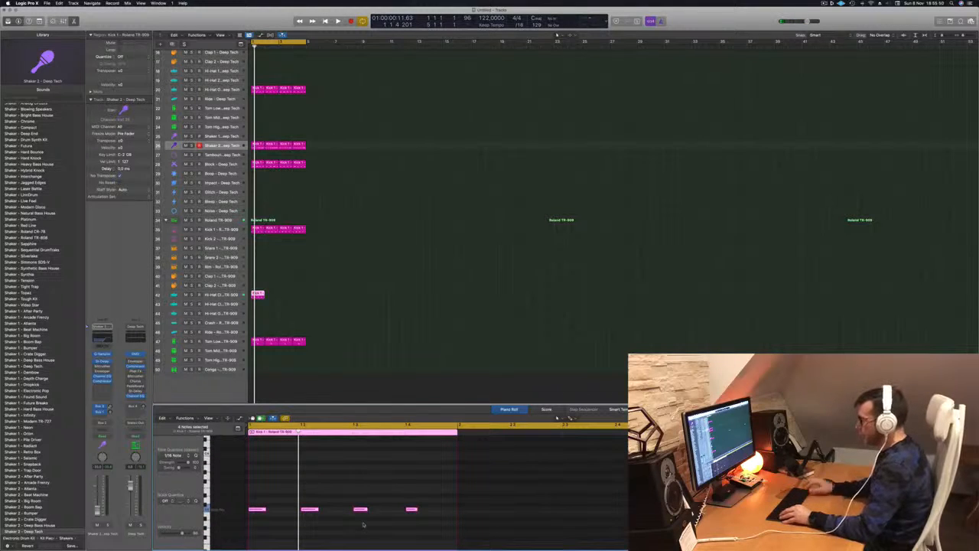
drag(266, 509, 287, 510)
key(space)
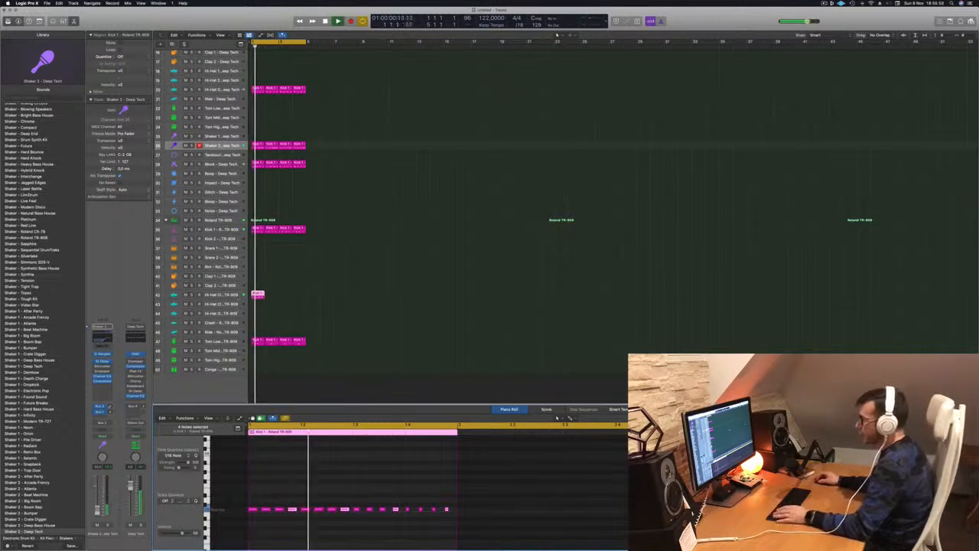
Copy the one-bar closed hi-hat region until it fills the four-bar cycle, and move all four regions to the Hi-Hat Closed 2 track.
click(260, 294)
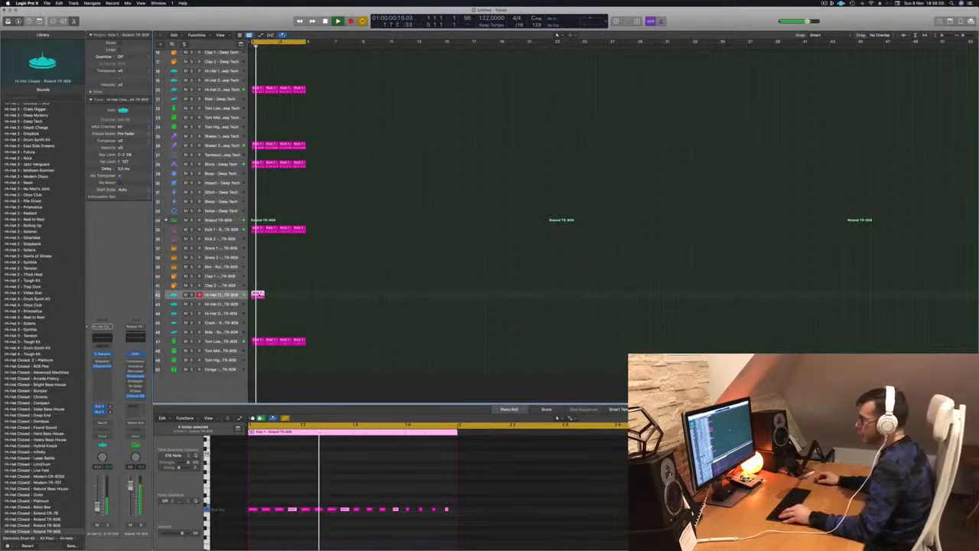
mouse_move(265, 295)
mouse_down()
mouse_move(272, 299)
mouse_move(254, 295)
mouse_move(283, 298)
mouse_up()
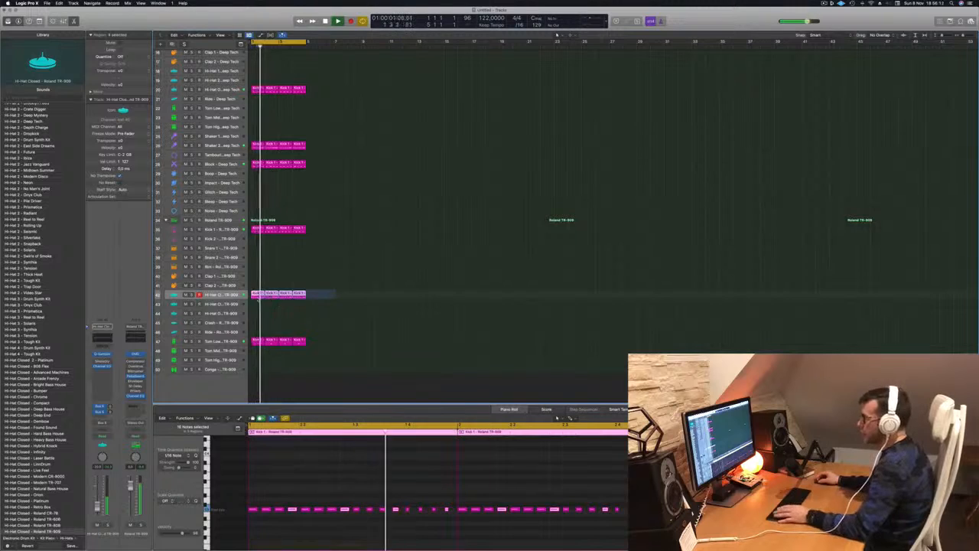
drag(257, 296, 260, 305)
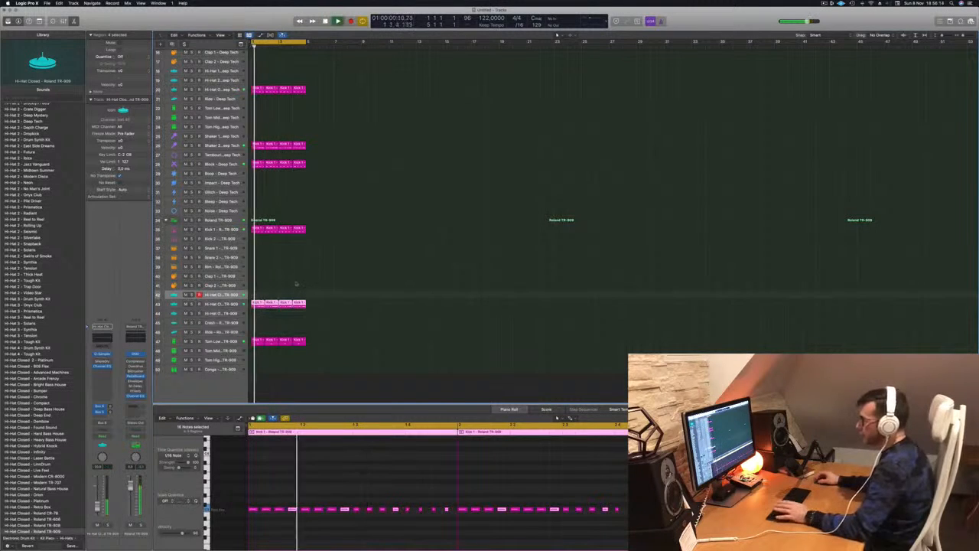
key(Down)
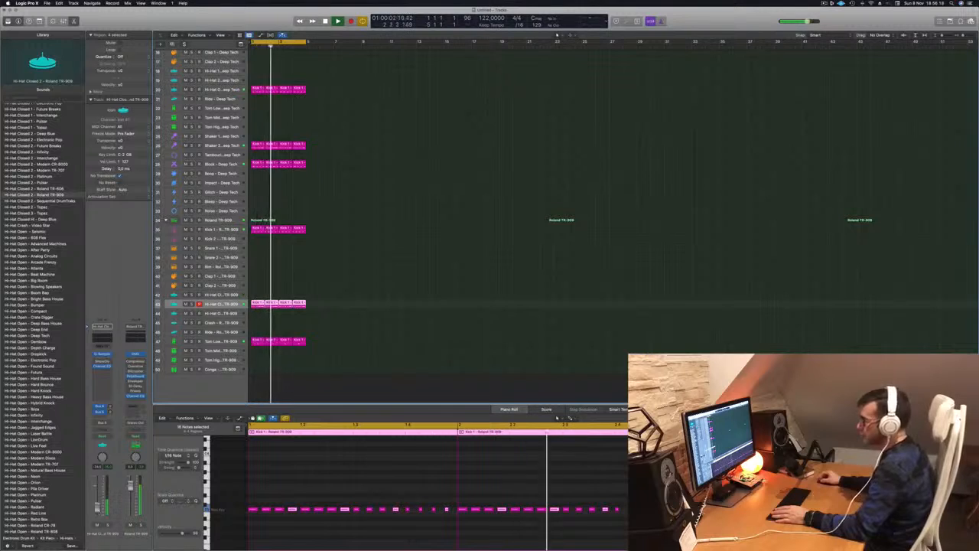
Copy the first TR-909 kick region to the Snare 1 track of the same kit and delete its notes on beats 1 and 3.
scroll(465, 335, up, 6)
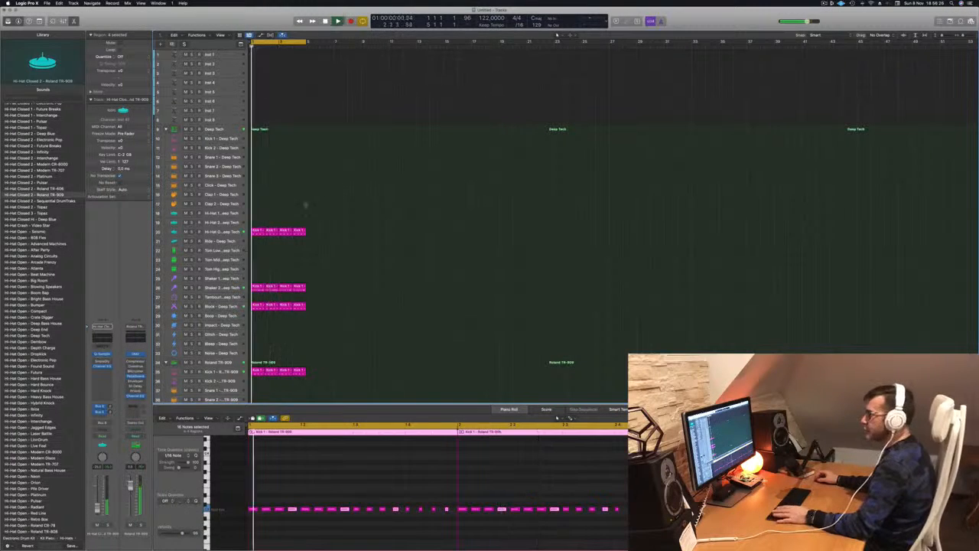
click(259, 231)
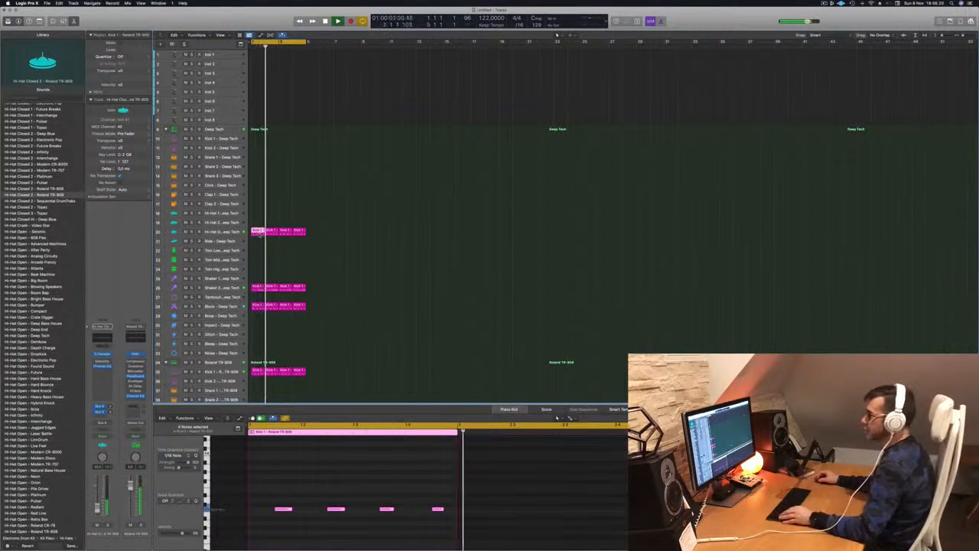
scroll(324, 268, down, 5)
key(space)
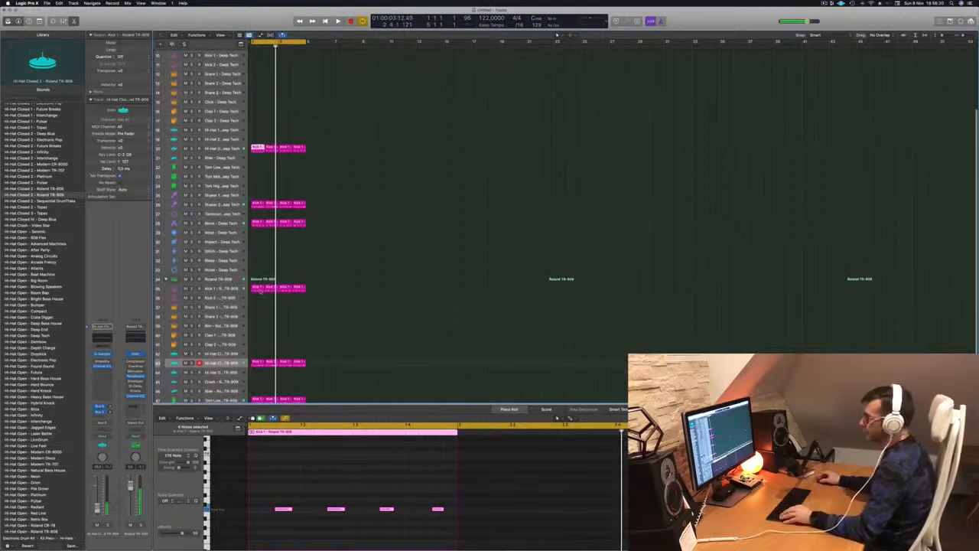
drag(260, 289, 260, 307)
drag(293, 466, 255, 506)
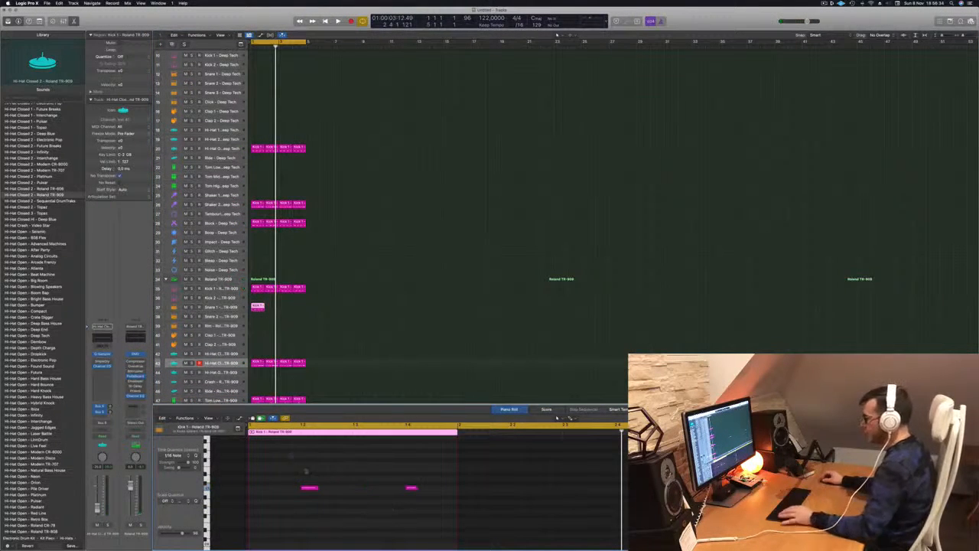
Transpose the snare region's notes on beats 2 and 4 to the snare's pitch and play the beat.
drag(289, 453, 427, 507)
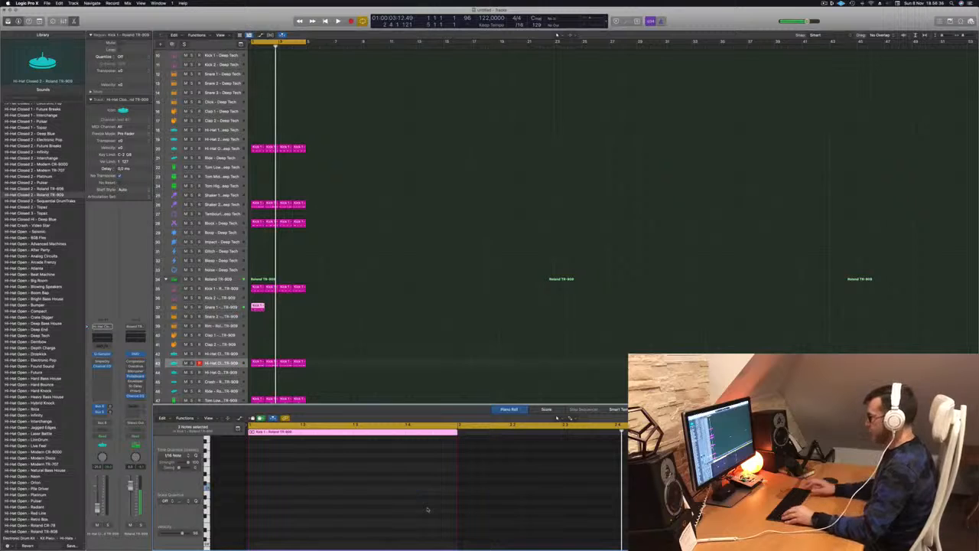
scroll(426, 510, up, 3)
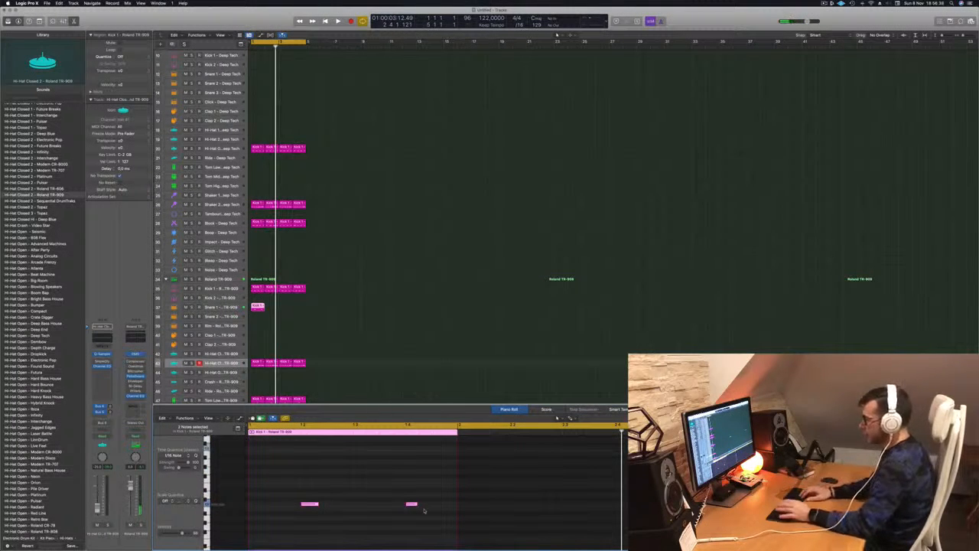
key(space)
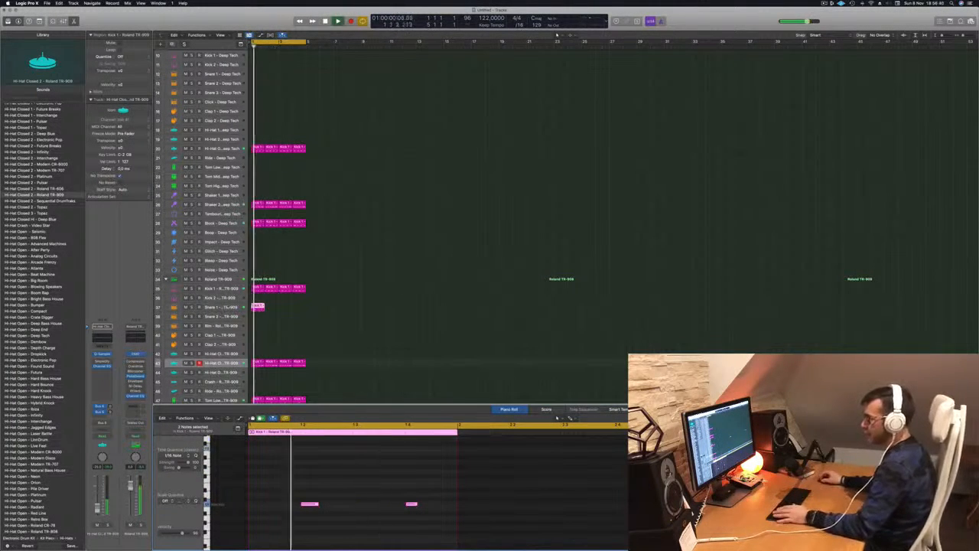
Copy the one-bar TR-909 Snare 1 region until it fills the four-bar cycle and play the beat.
click(228, 307)
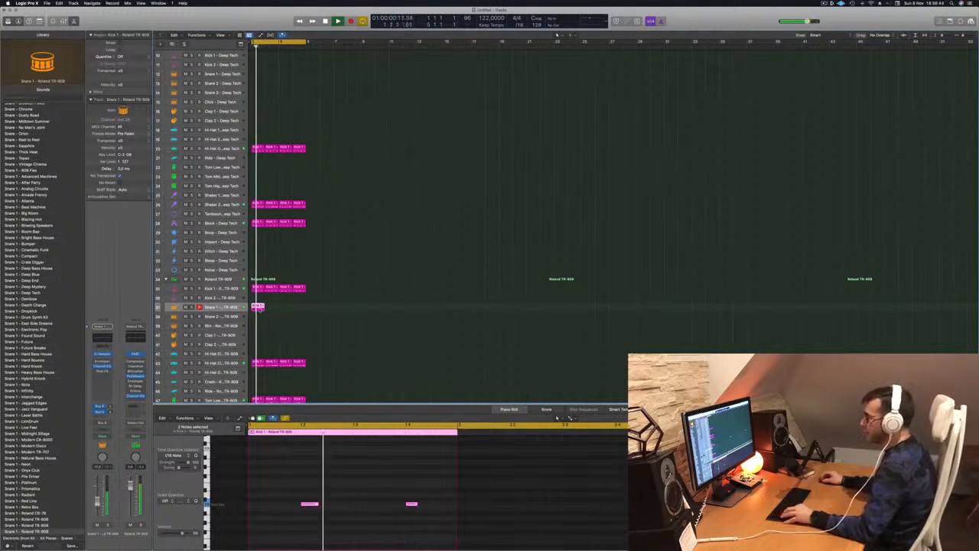
drag(259, 310, 284, 306)
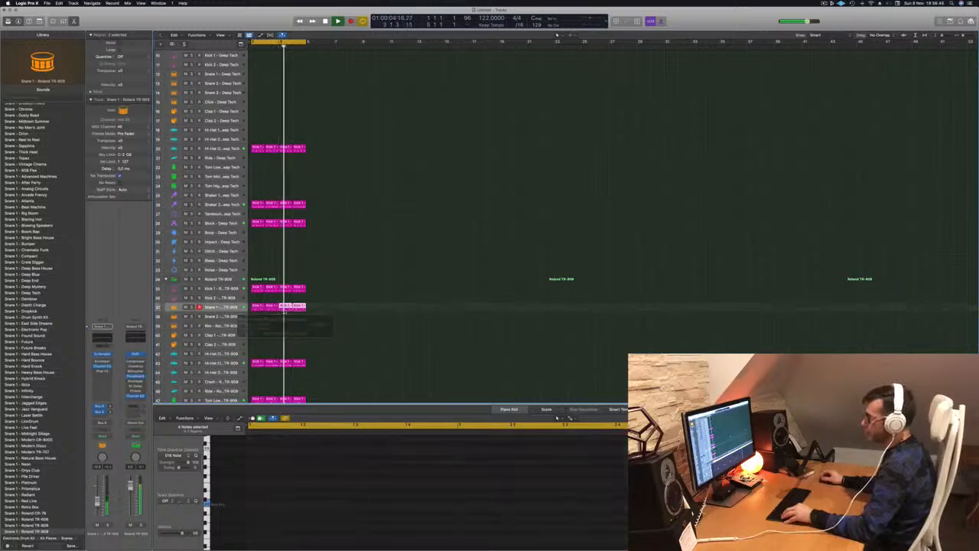
key(space)
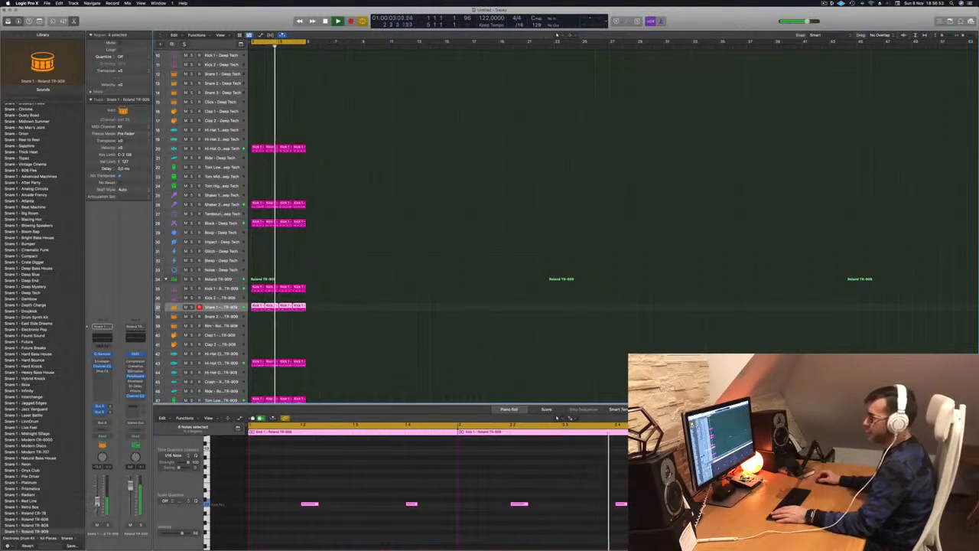
click(362, 271)
Copy the first Deep Tech open hi-hat region to the Kick 2 - Deep Tech track, shift its four notes onto the beats and transpose them down.
scroll(371, 214, up, 5)
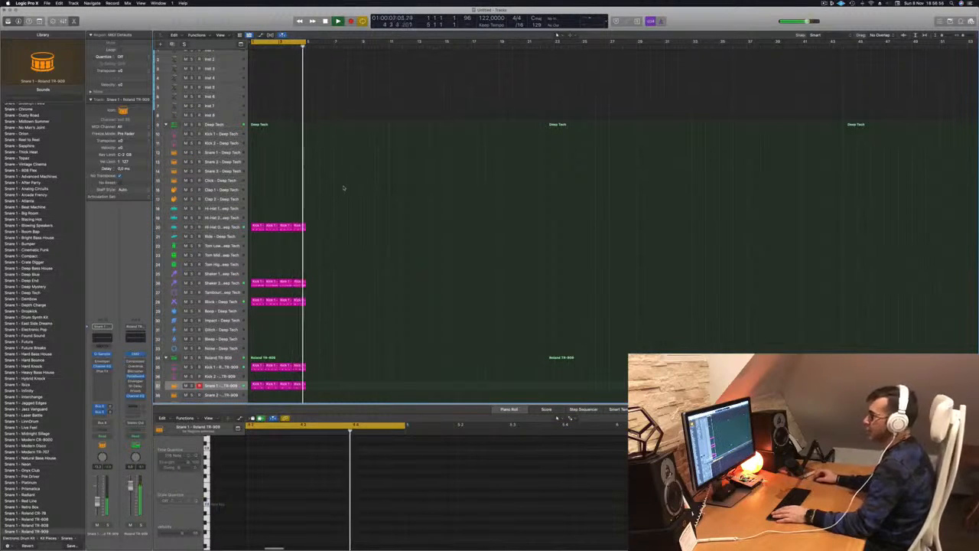
drag(254, 227, 254, 145)
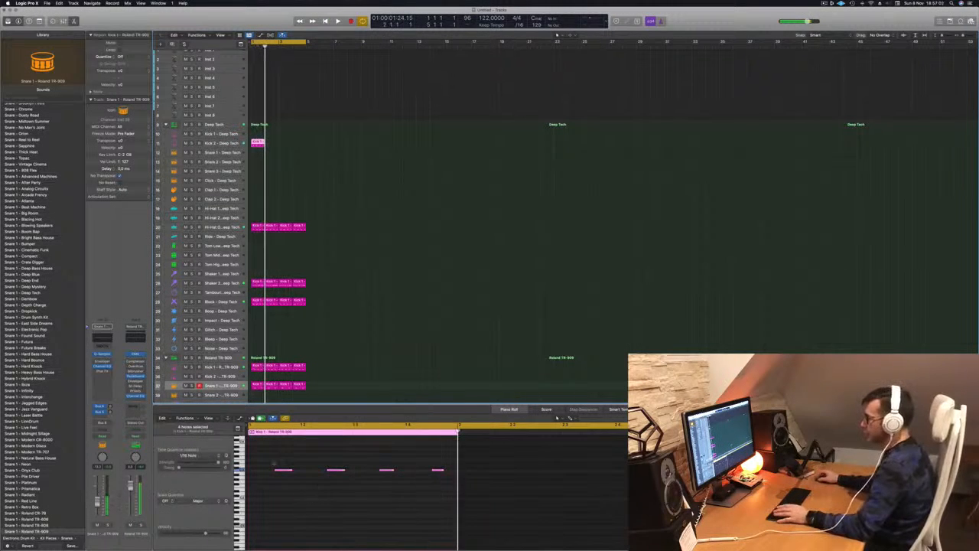
drag(261, 456, 490, 502)
key(alt+shift+Down)
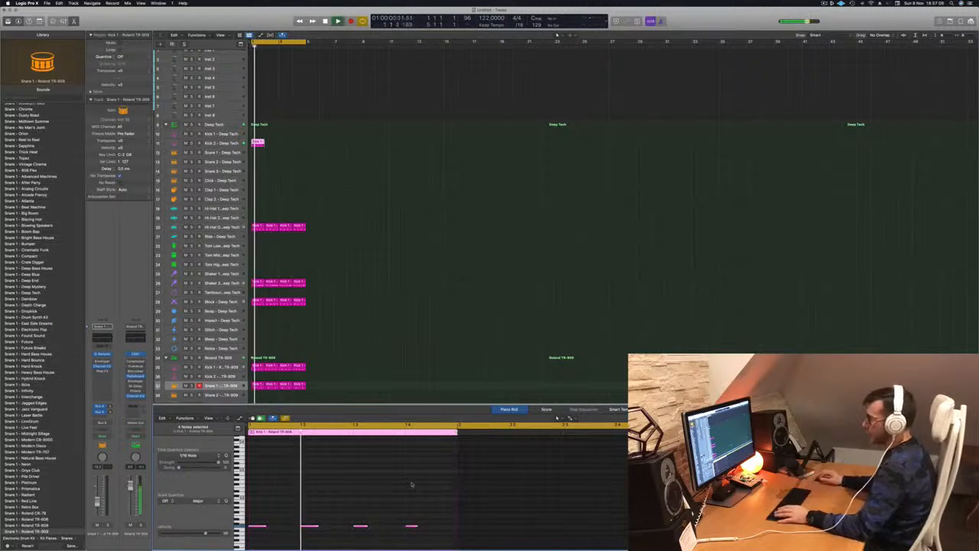
key(space)
key(space)
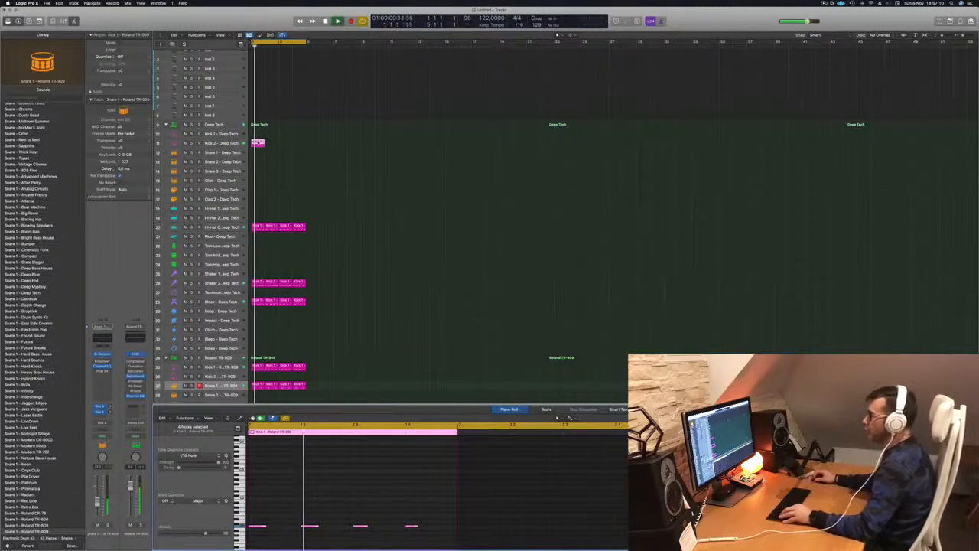
Fill the four-bar cycle with copies of the Kick 2 - Deep Tech region and transpose all their notes to the kick's pitch.
drag(260, 143, 272, 146)
mouse_move(286, 147)
mouse_down()
mouse_move(257, 144)
mouse_move(292, 149)
mouse_up()
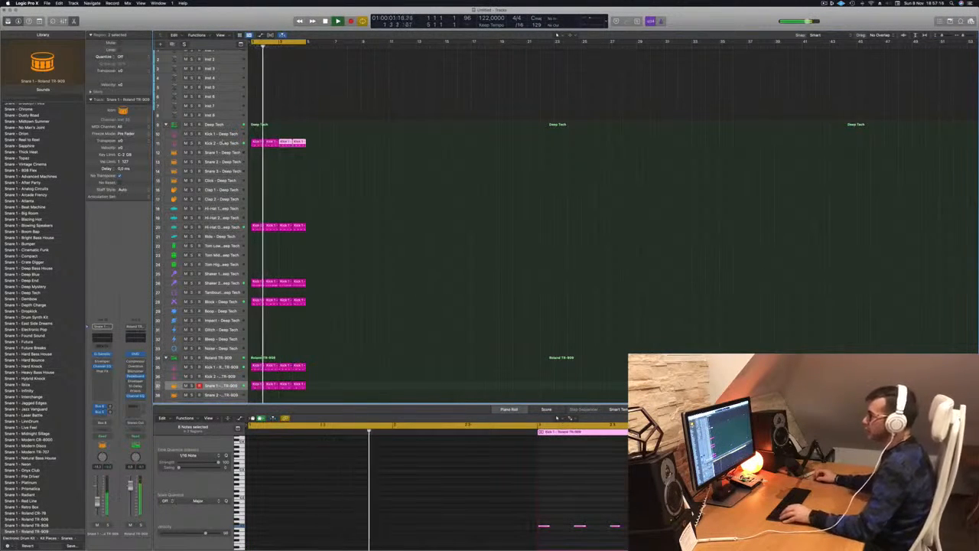
click(220, 143)
click(342, 493)
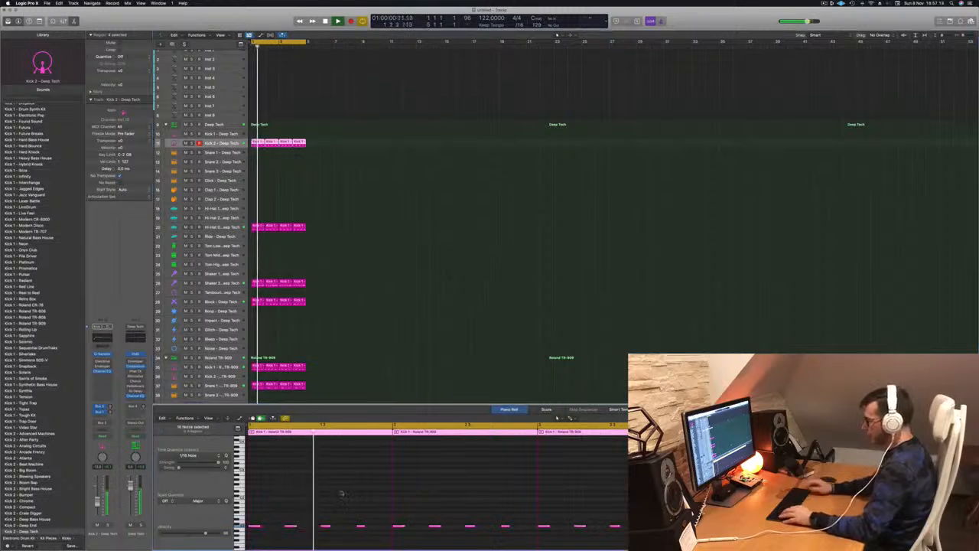
key(super+a)
key(alt+shift+Down)
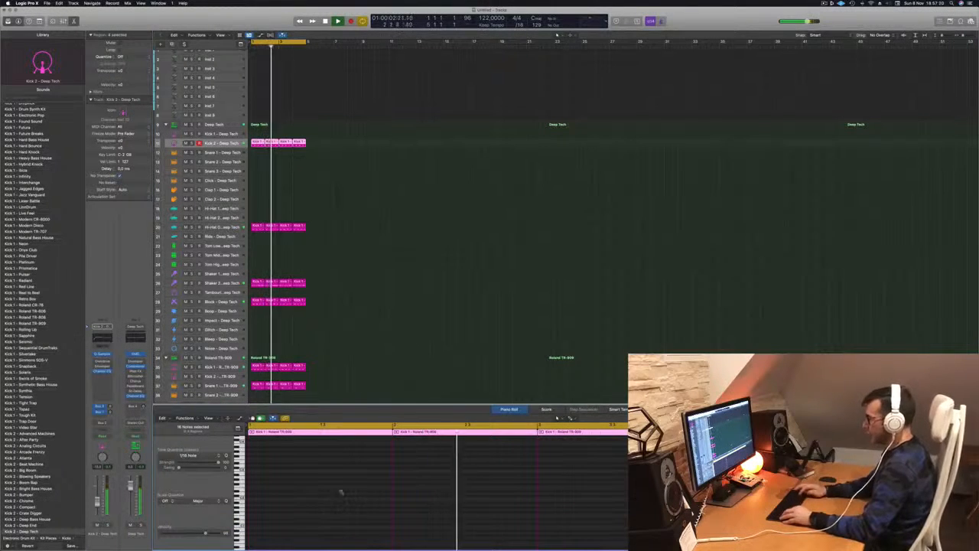
click(185, 143)
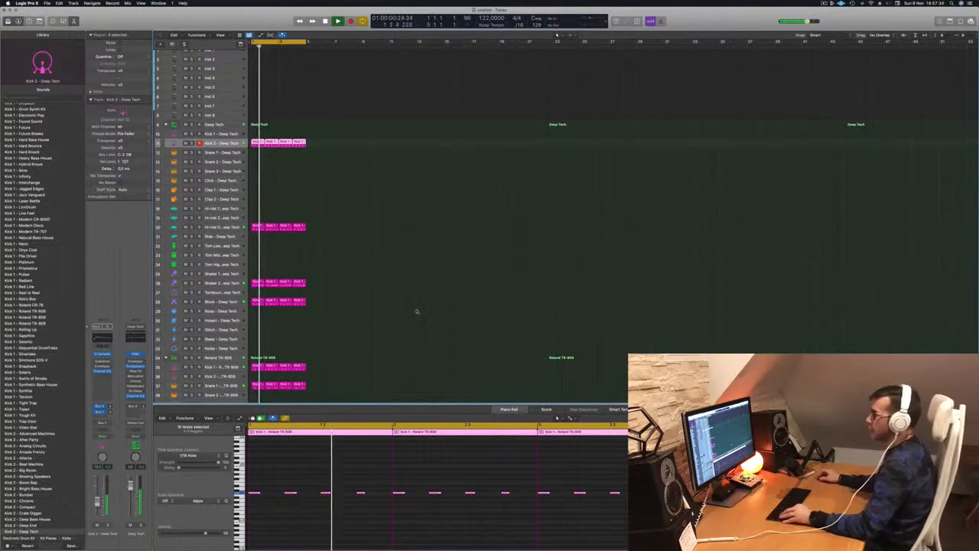
Repeat all drum regions three times up to bar 17 and extend the cycle range to the same bar.
key(super+Up)
key(super+Up)
key(super+Up)
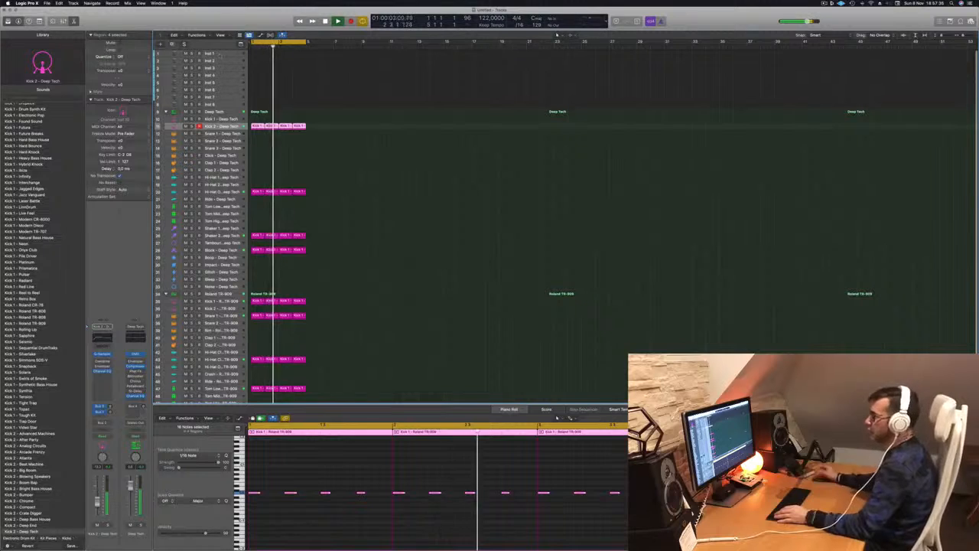
click(214, 53)
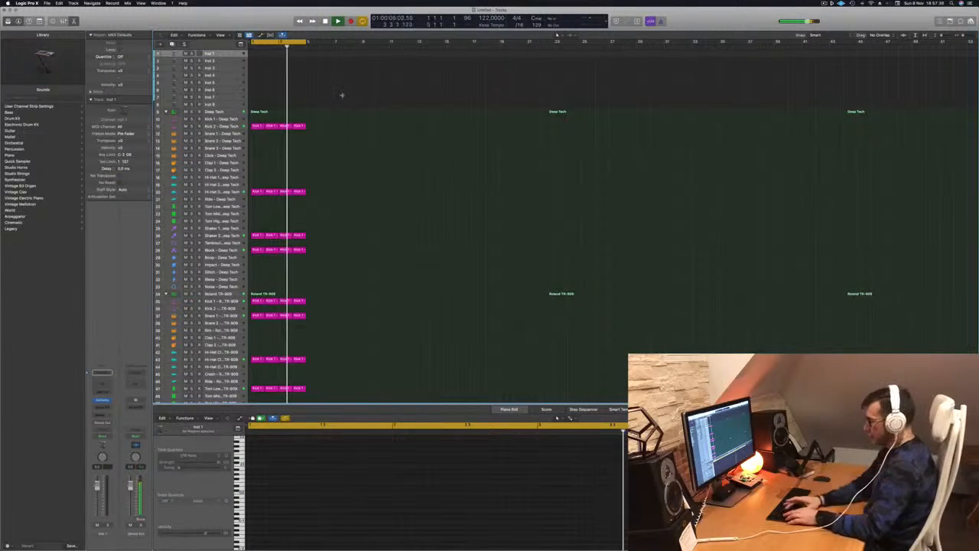
key(super+r)
key(super+r)
key(super+r)
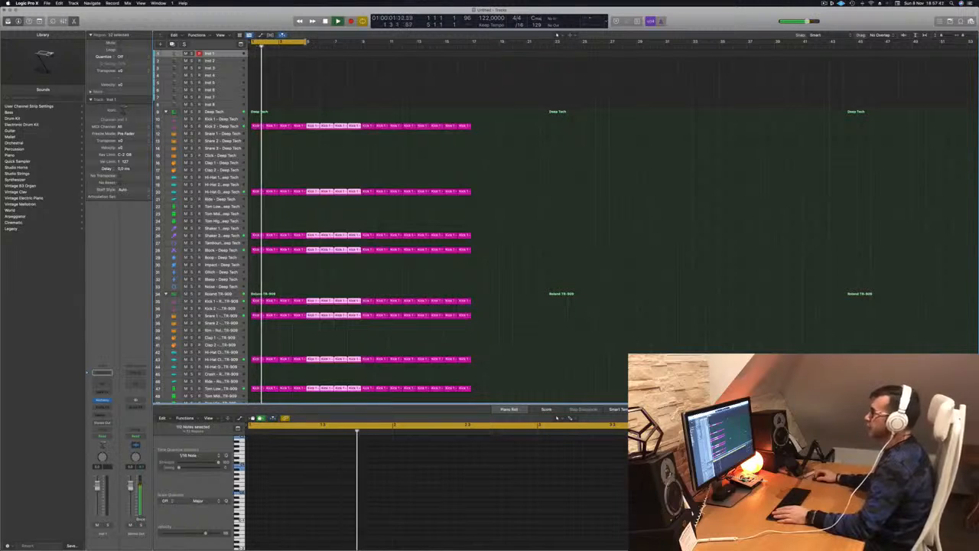
drag(310, 43, 471, 74)
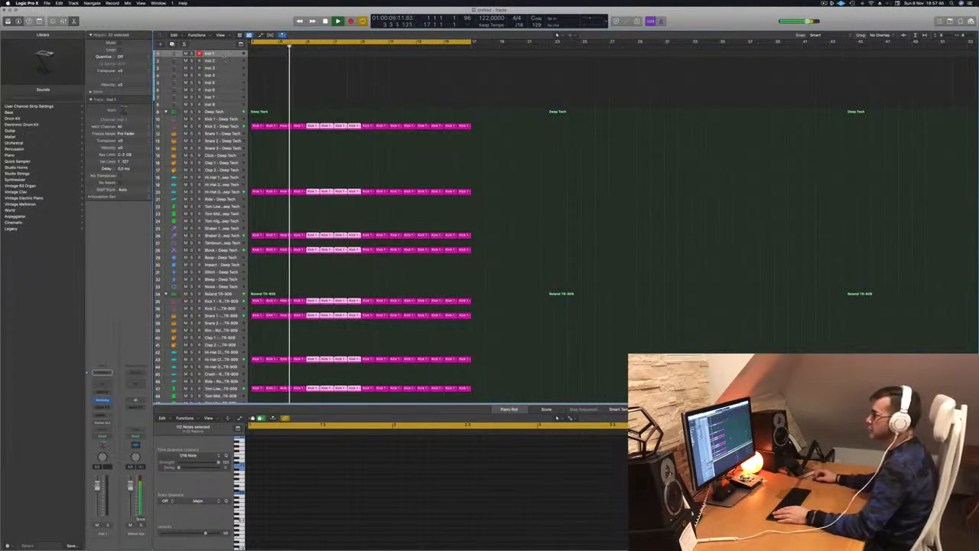
Enlarge the Inst 1 track, open its Alchemy synth and load the Brass Response preset from the Brass category.
drag(191, 57, 191, 132)
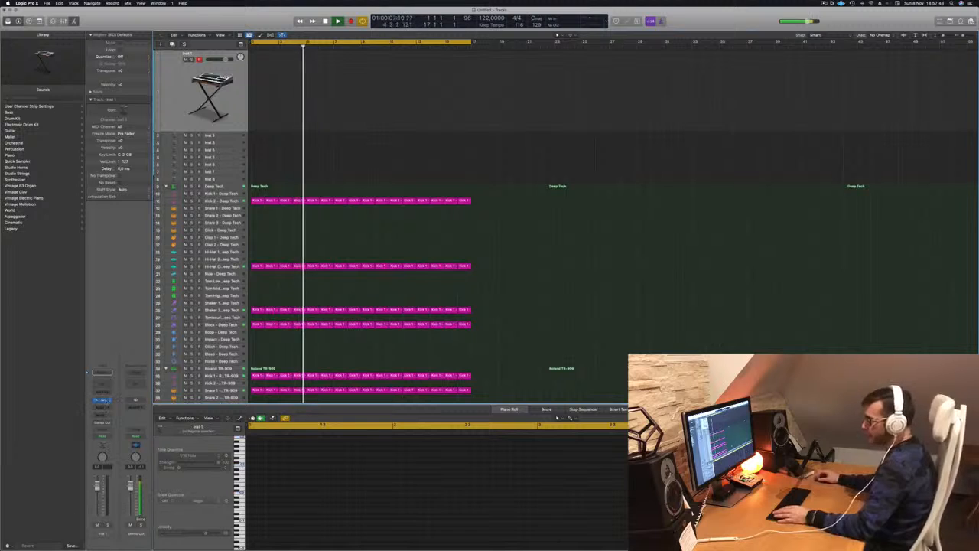
click(102, 399)
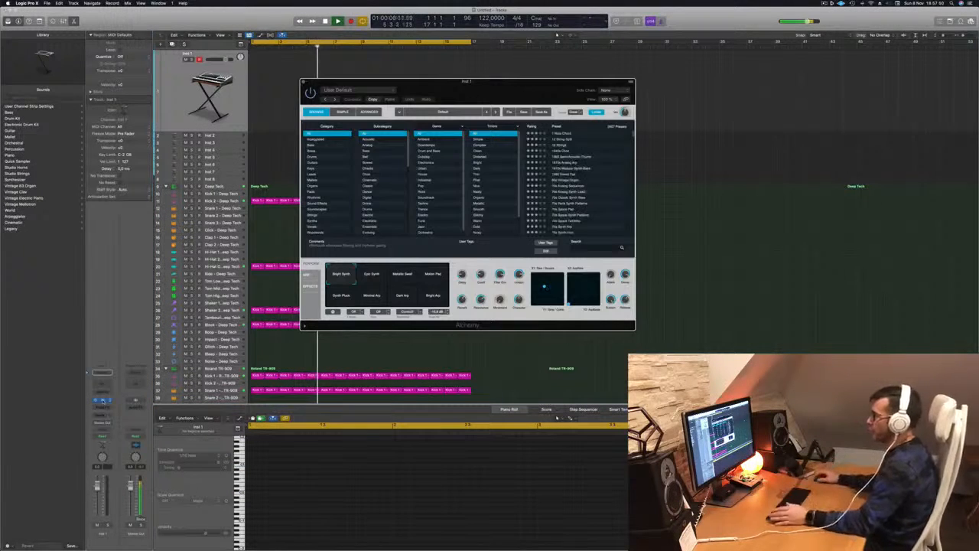
click(313, 150)
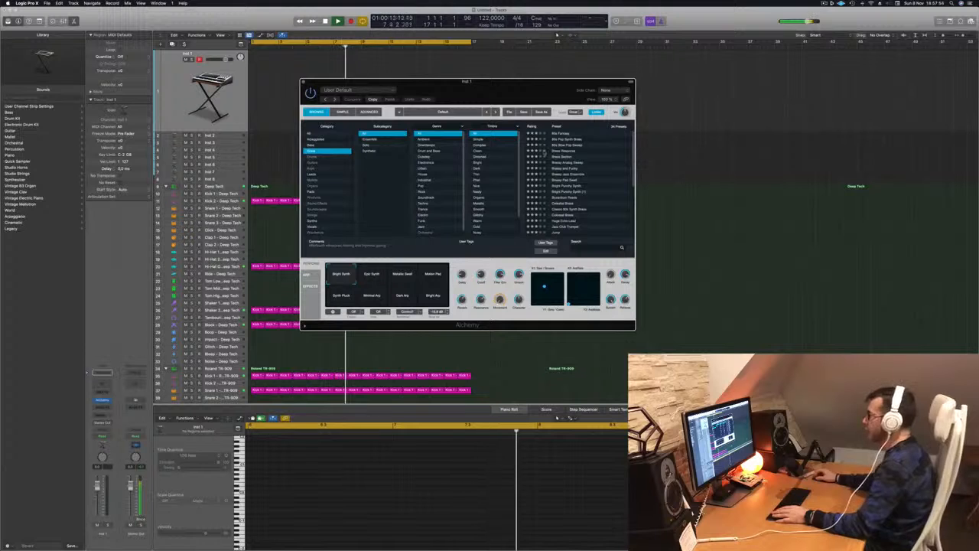
click(563, 135)
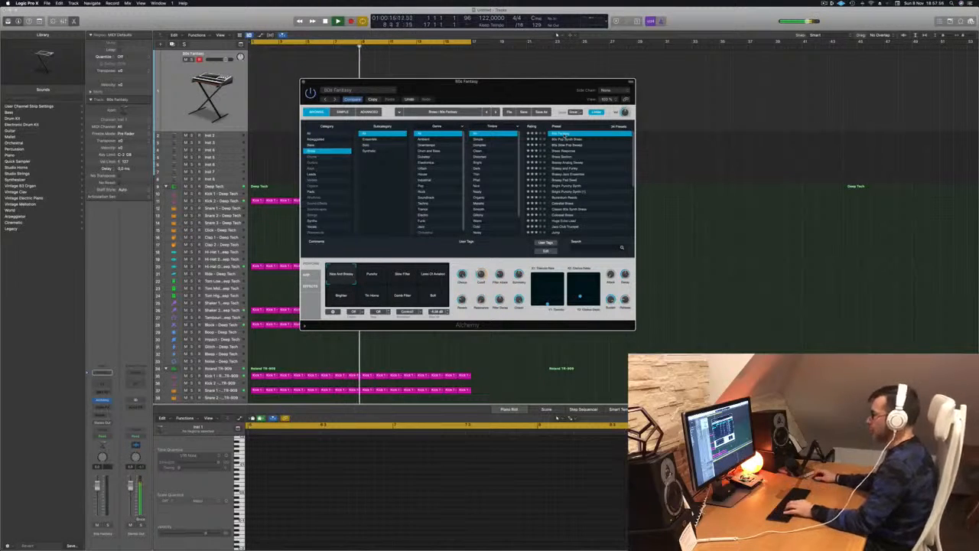
click(564, 152)
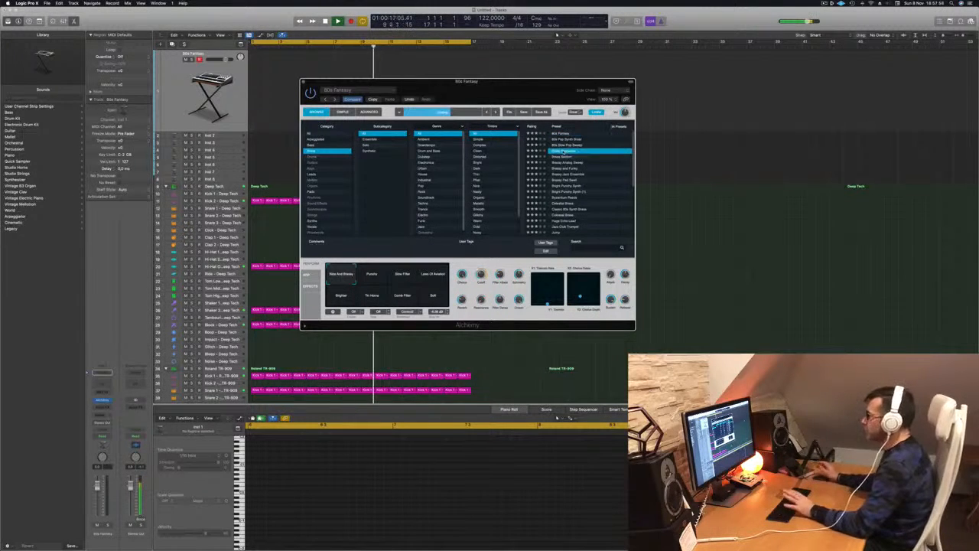
drag(538, 92, 516, 110)
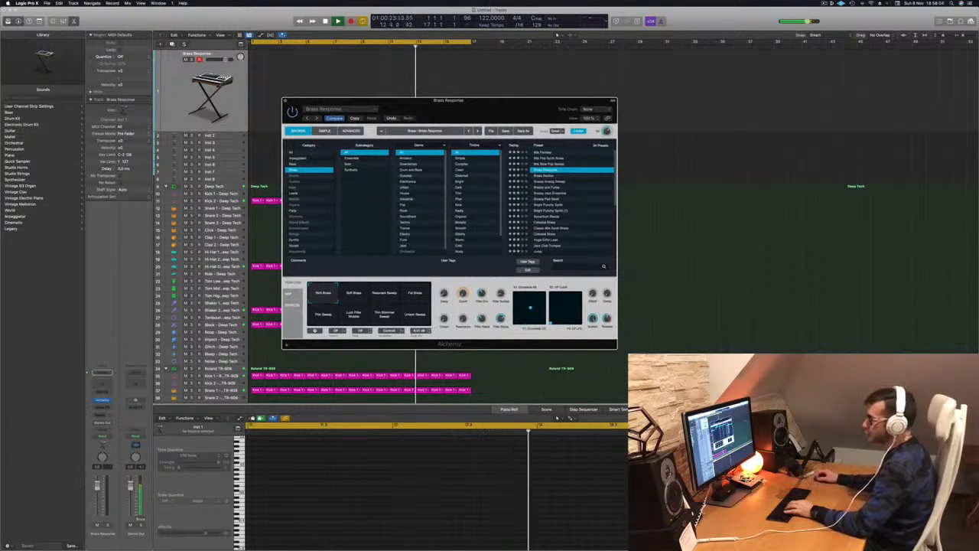
Show the Musical Typing keyboard and audition the Brass Response variations Soft Brass, Resonant Sweep, Fat Brass and Thin Sweep.
key(g)
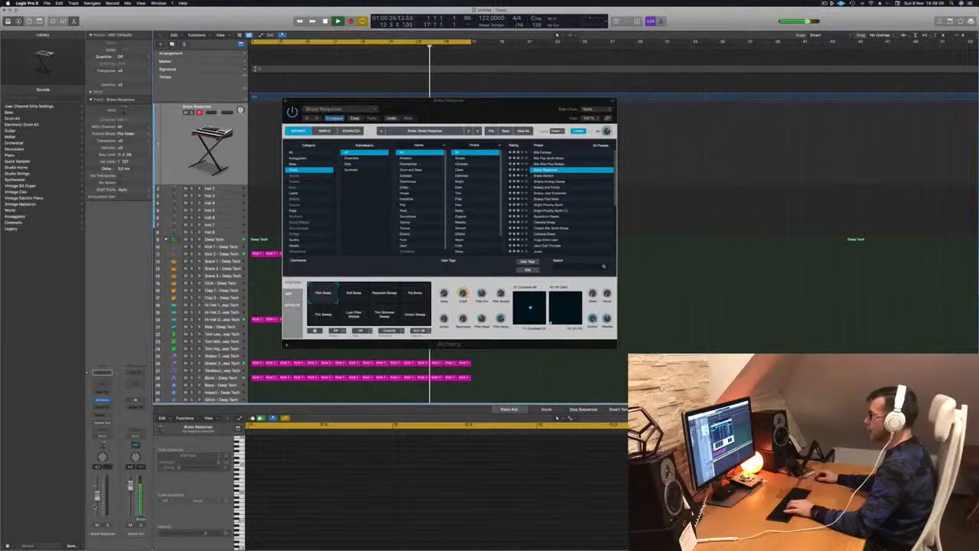
key(g)
key(super+k)
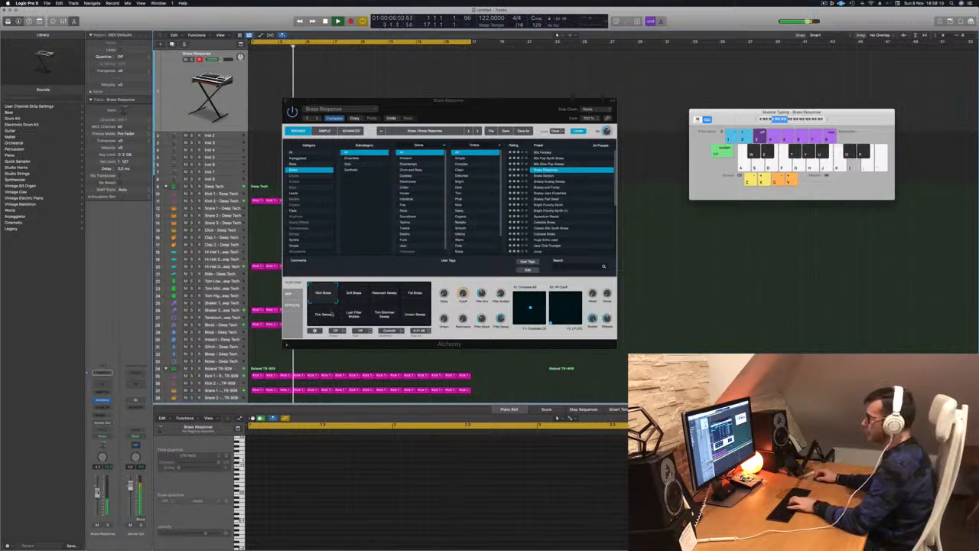
click(352, 293)
click(390, 300)
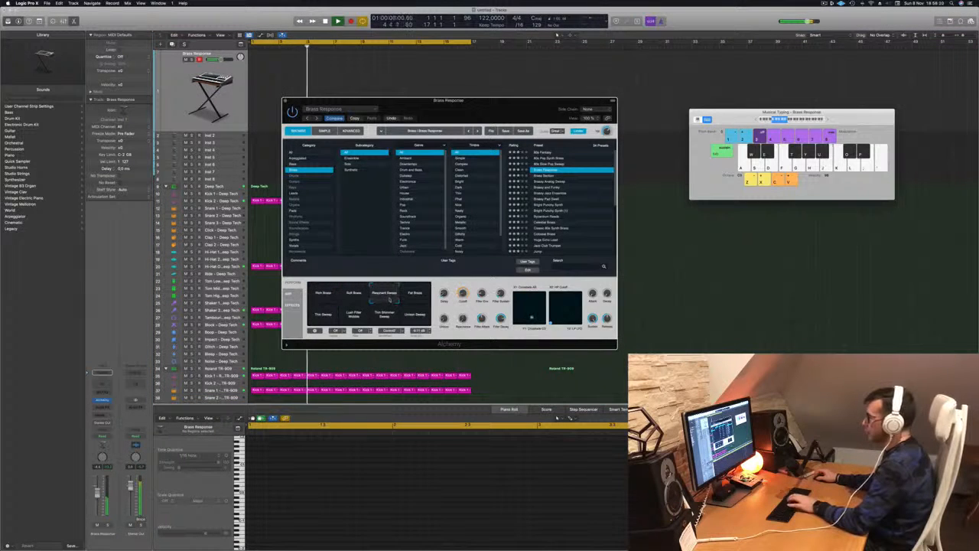
click(417, 299)
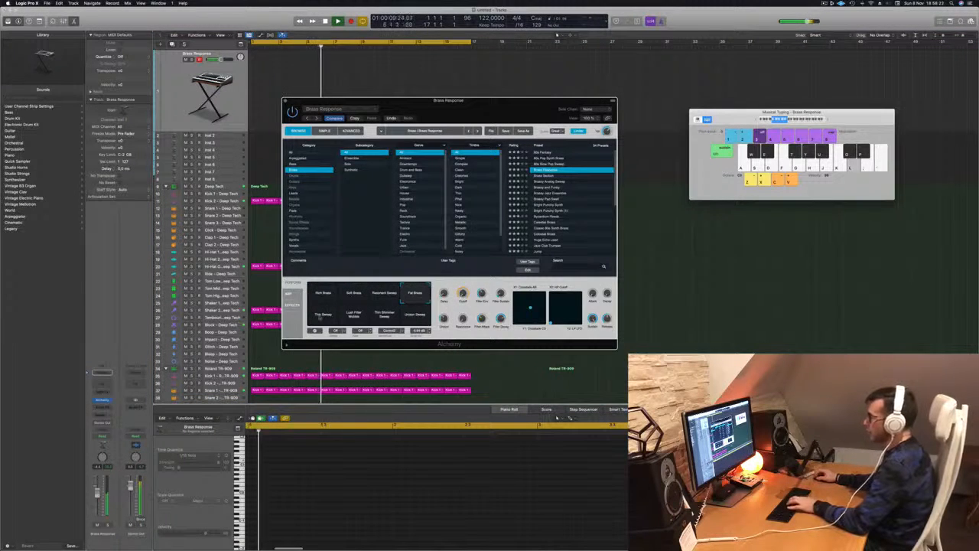
click(323, 314)
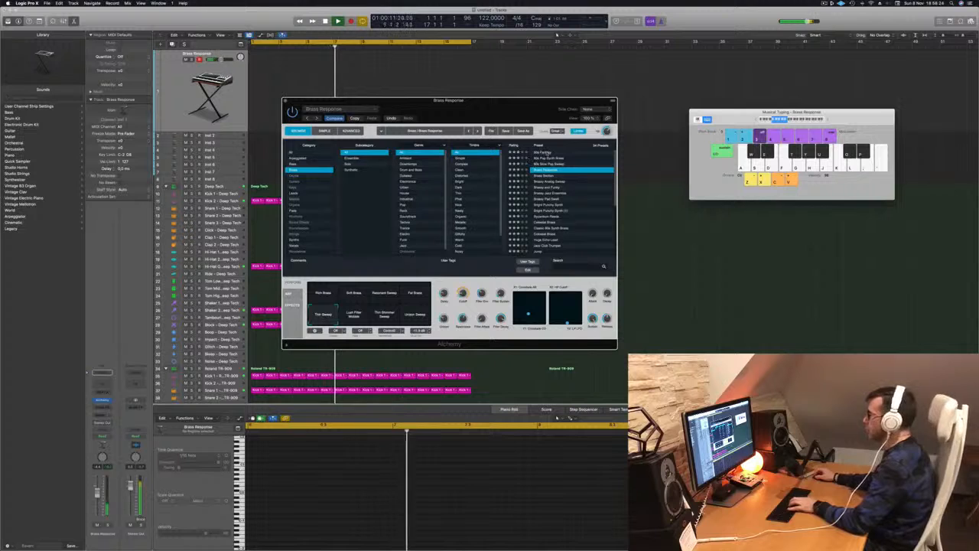
Audition the Brass presets one by one from 80s Fantasy and settle on Brassy and Funky.
click(547, 152)
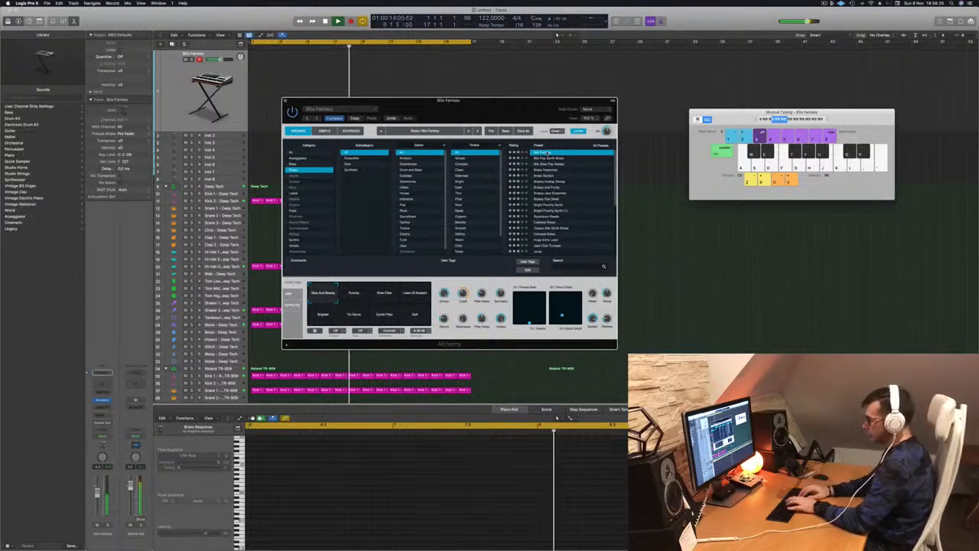
key(Down)
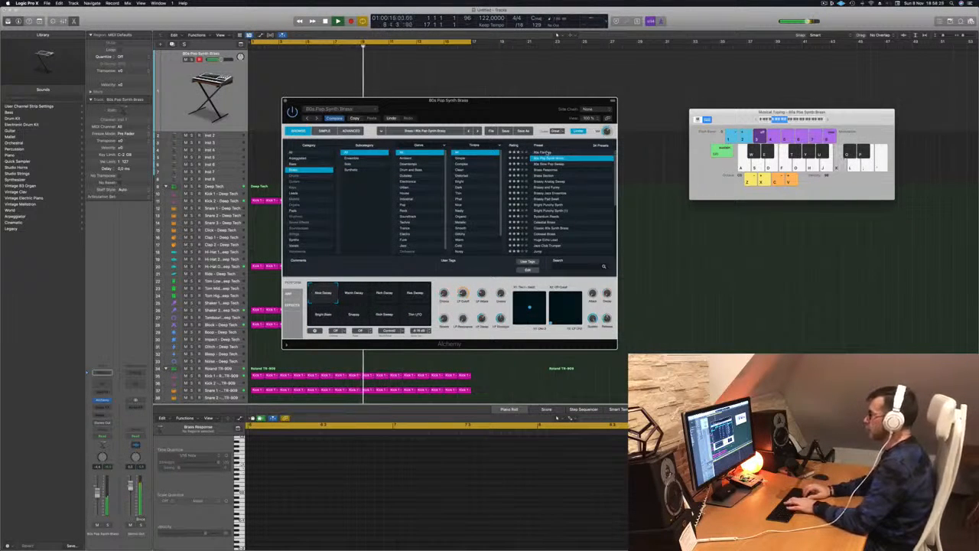
key(Down)
key(Down)
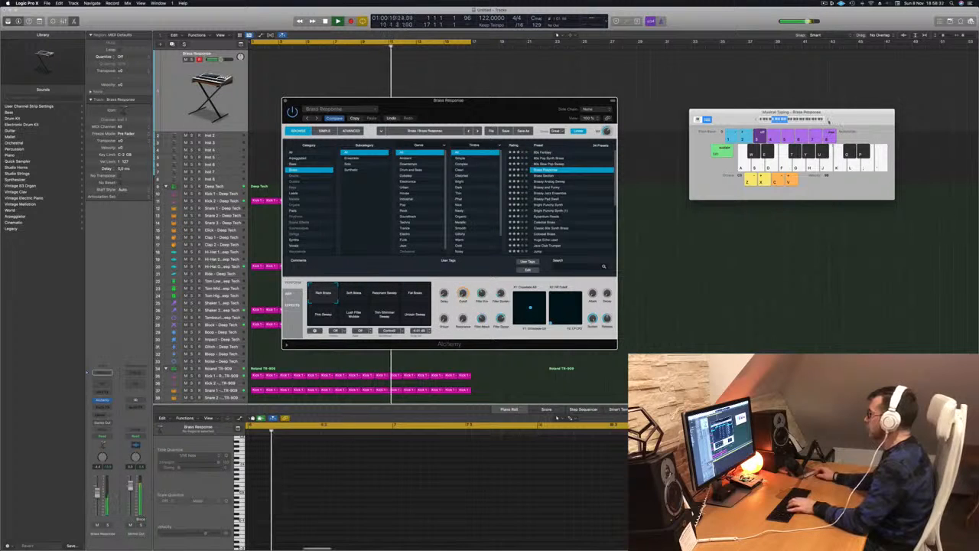
key(Down)
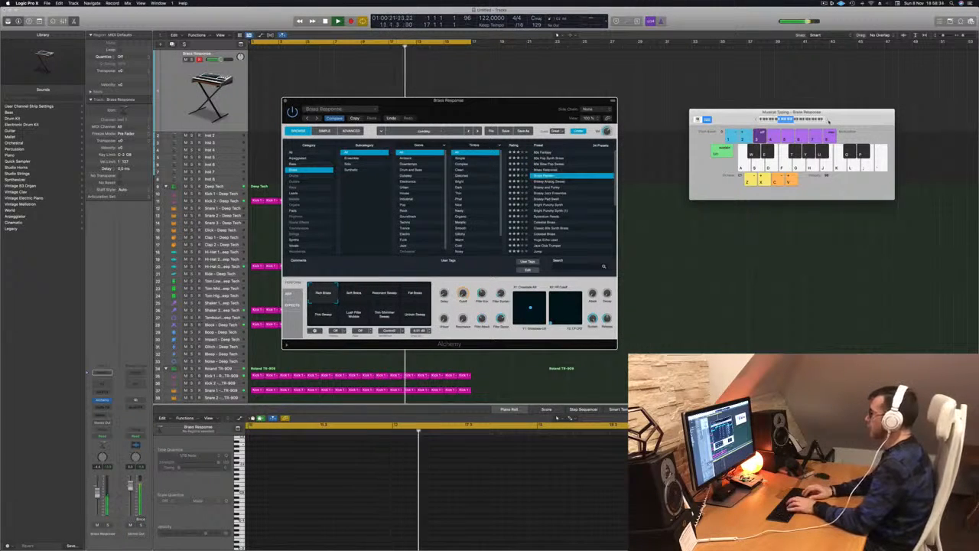
key(Down)
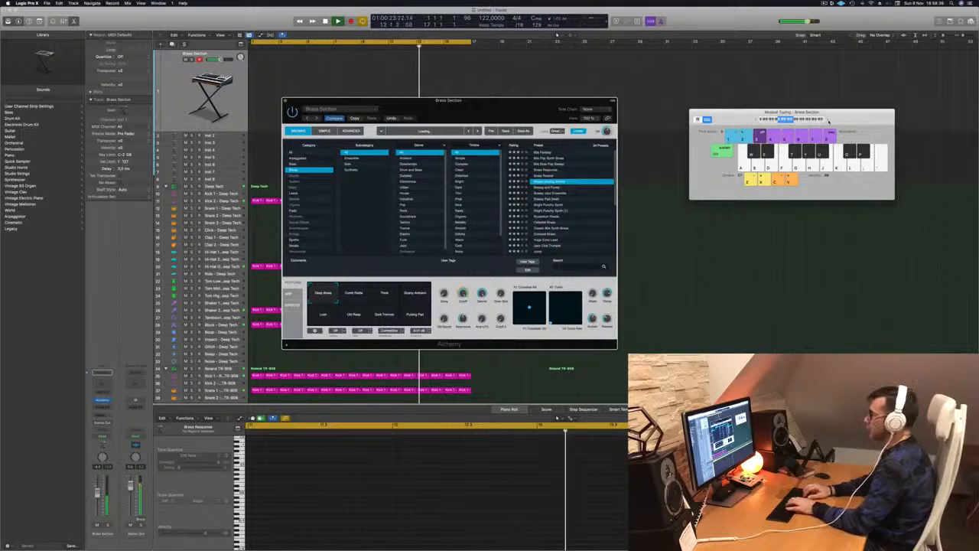
key(Down)
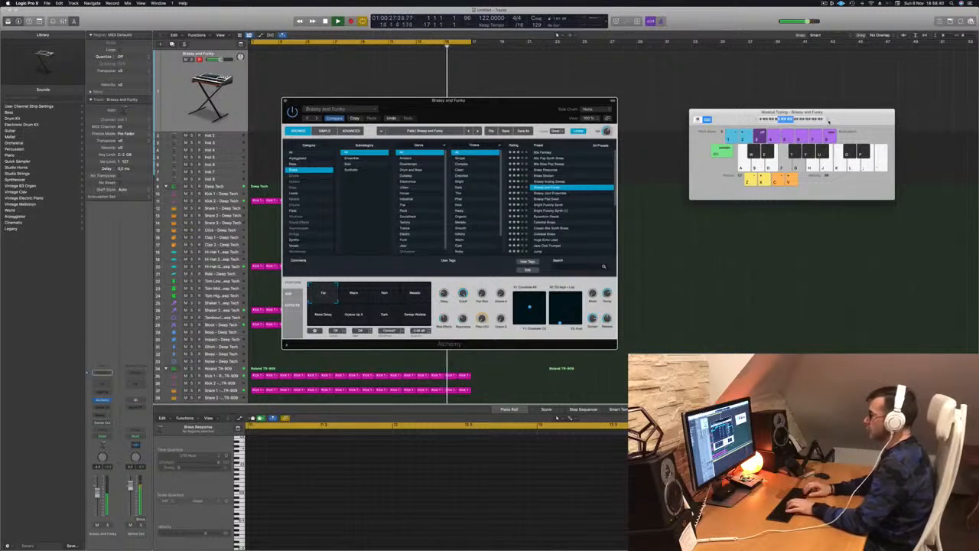
Audition the Rich, Metallic, Sweep Wobble and Dark variations of Brassy and Funky, ending on the Octave Up variation.
click(384, 297)
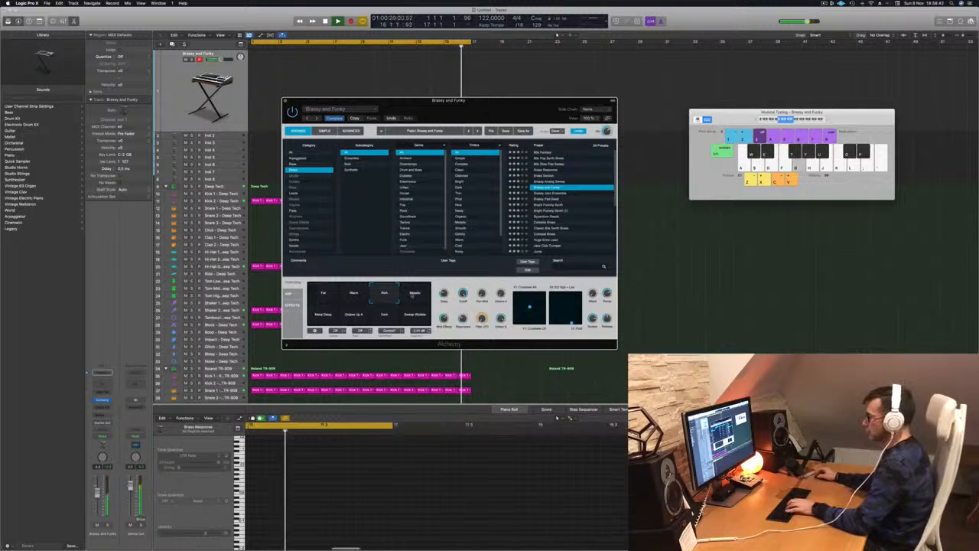
click(415, 296)
click(415, 317)
click(385, 316)
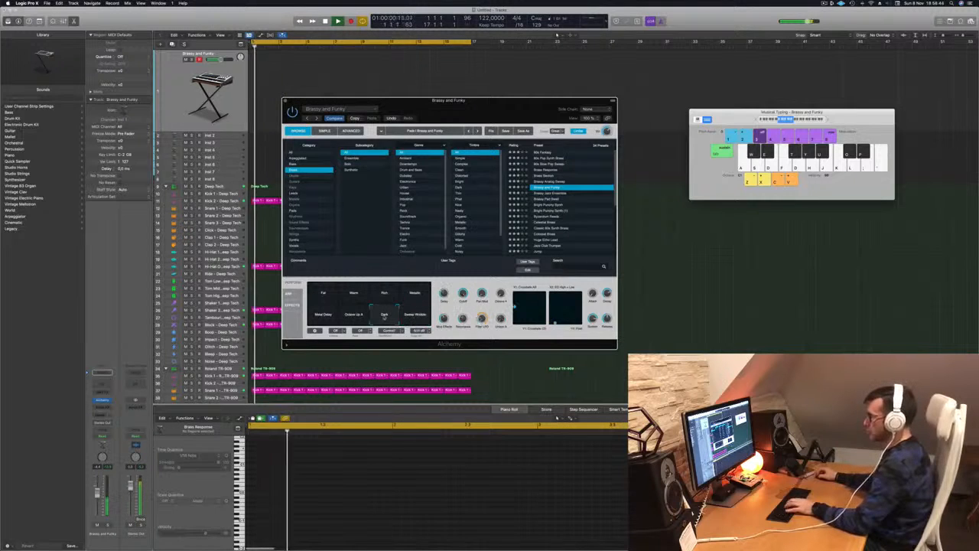
click(352, 319)
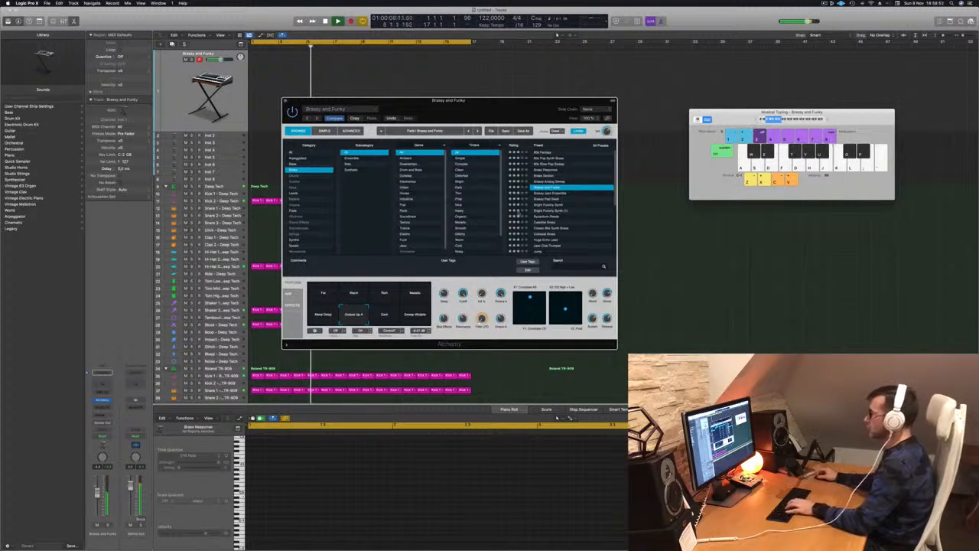
Load the Brassy Jazz Ensemble preset, switch to Brassy Pad Swell and try it with a few played notes.
click(547, 194)
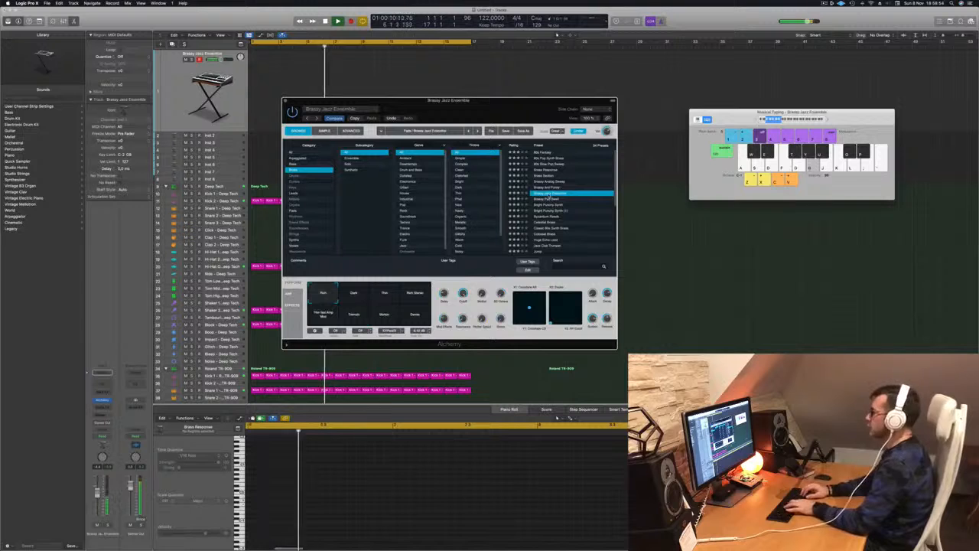
click(548, 199)
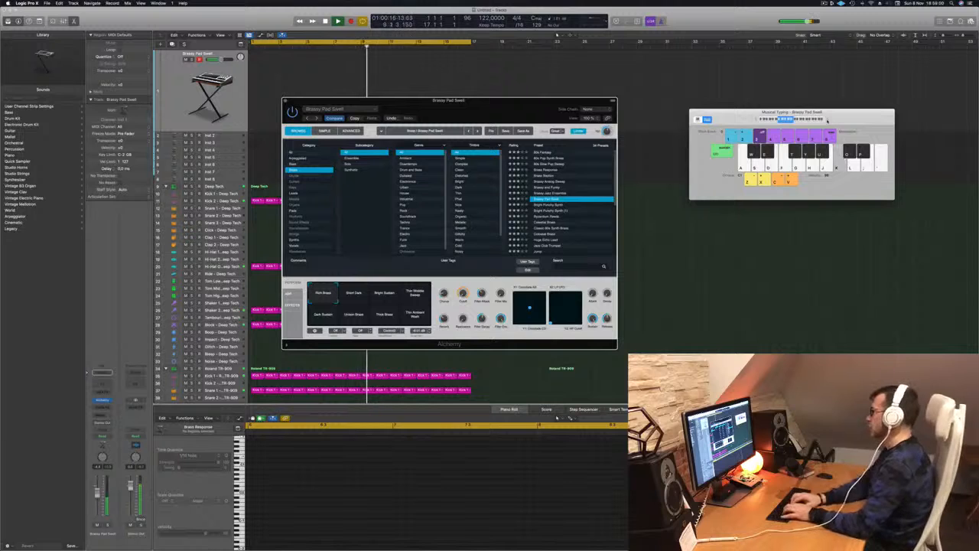
key(s)
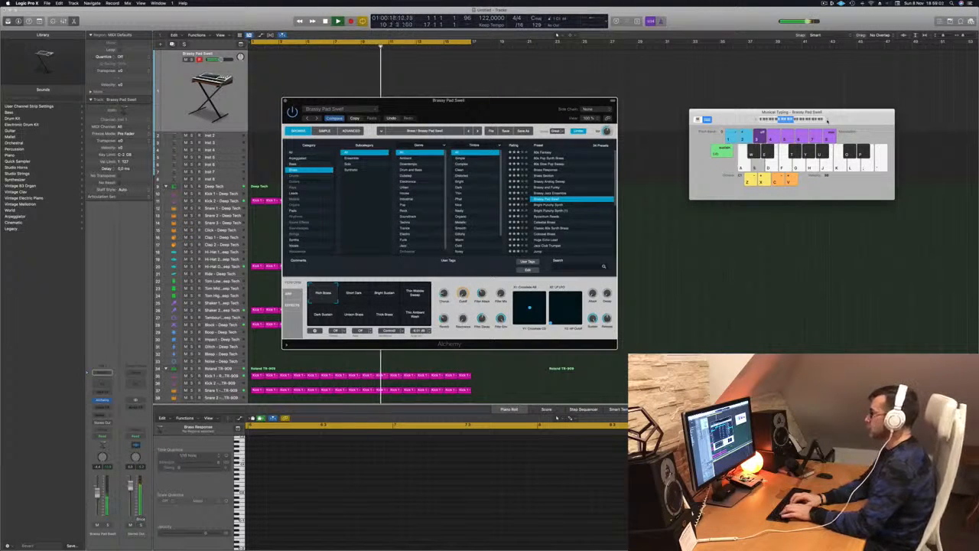
key(g)
key(f)
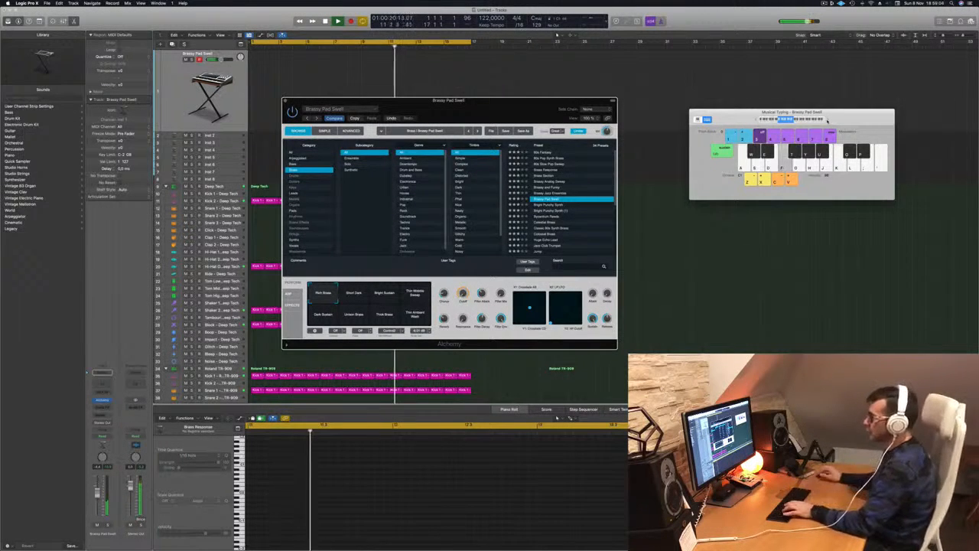
key(d)
key(f)
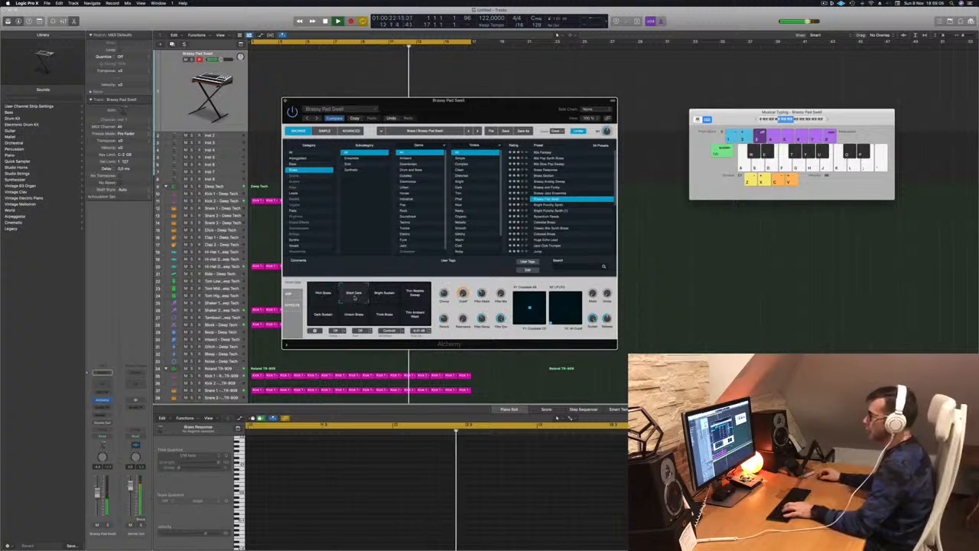
Audition the Bright Sustain, Thin Wobble Sweep, Thin Ambient Wash, Thick Brass, Unison Brass and Dark Sustain variations of Brassy Pad Swell.
click(388, 297)
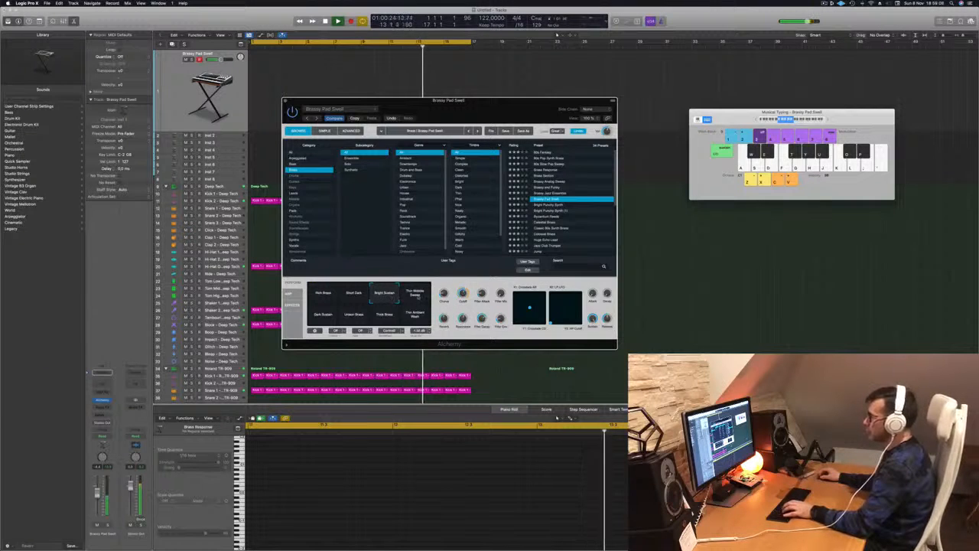
click(413, 293)
click(409, 315)
click(384, 315)
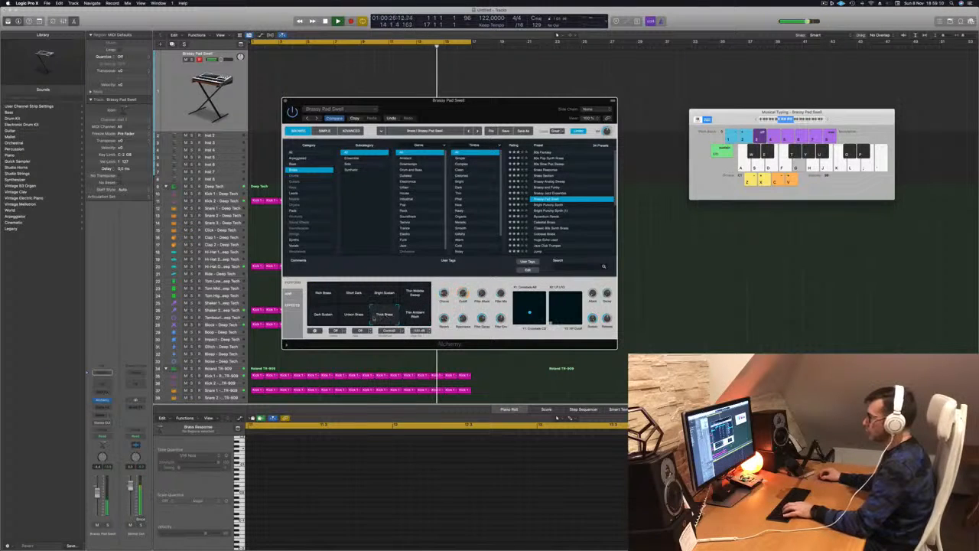
key(s)
key(a)
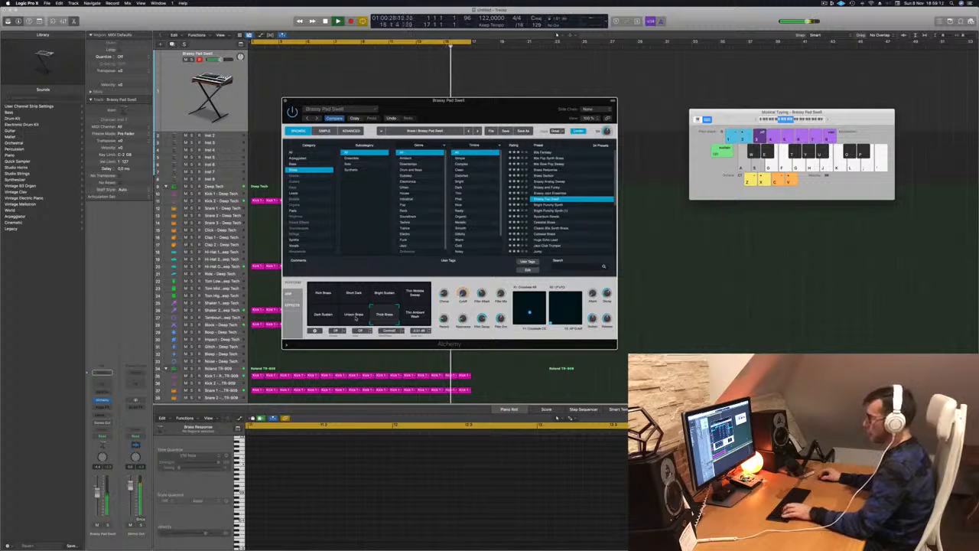
click(354, 316)
click(331, 312)
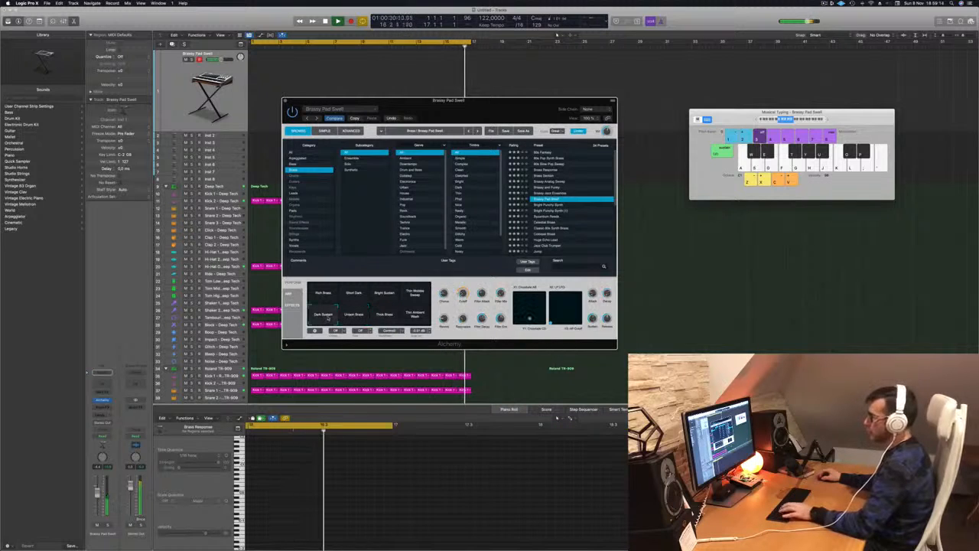
Compare the Short Dark, Rich Brass, Unison Brass and Dark Sustain variations again and settle on Thick Brass.
key(d)
click(352, 296)
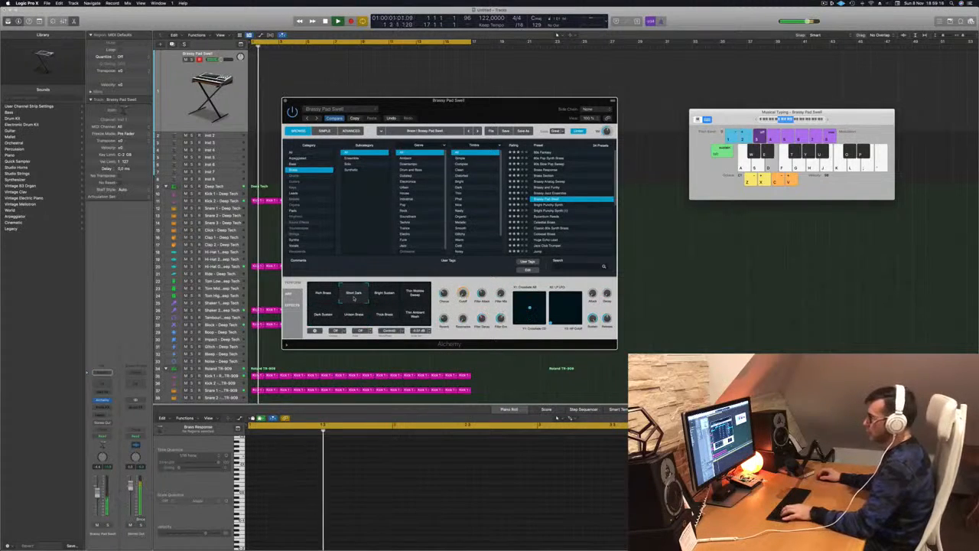
click(382, 296)
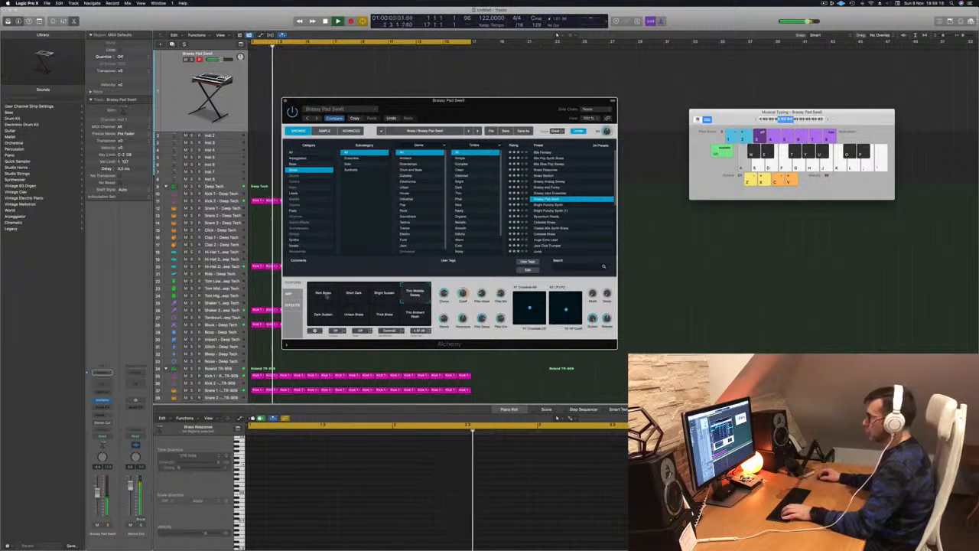
click(323, 296)
click(351, 315)
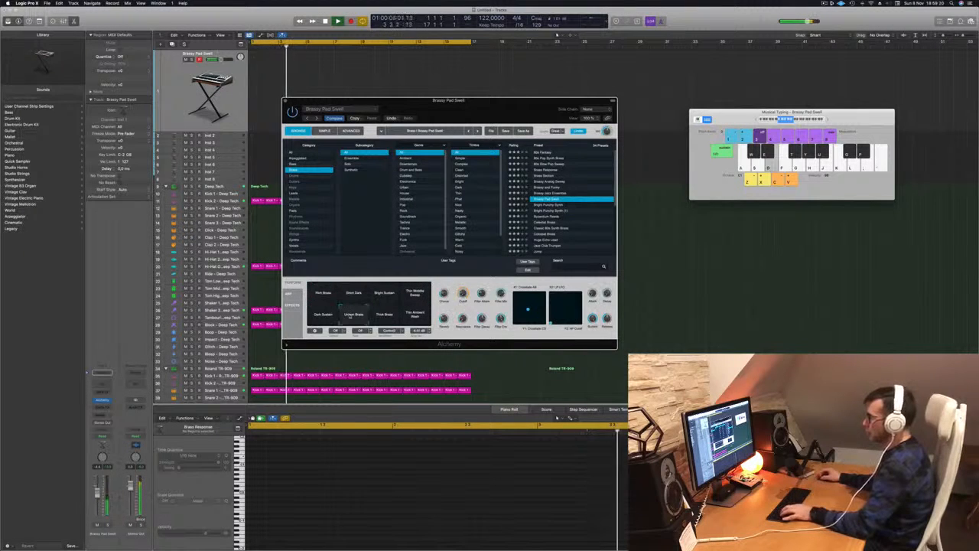
click(321, 313)
click(382, 315)
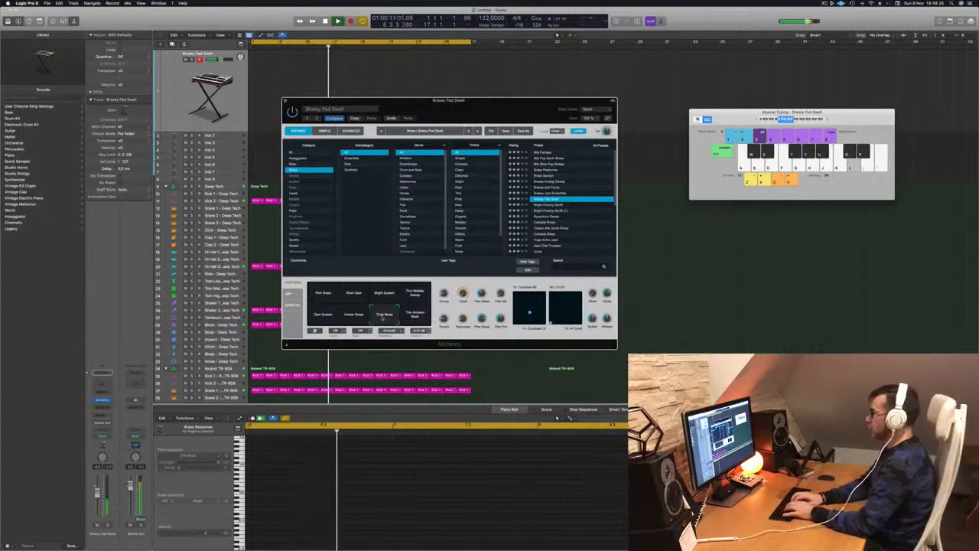
Rehearse a brass melody over the playing drum beat with the Thick Brass variation.
key(k)
key(g)
key(h)
key(f)
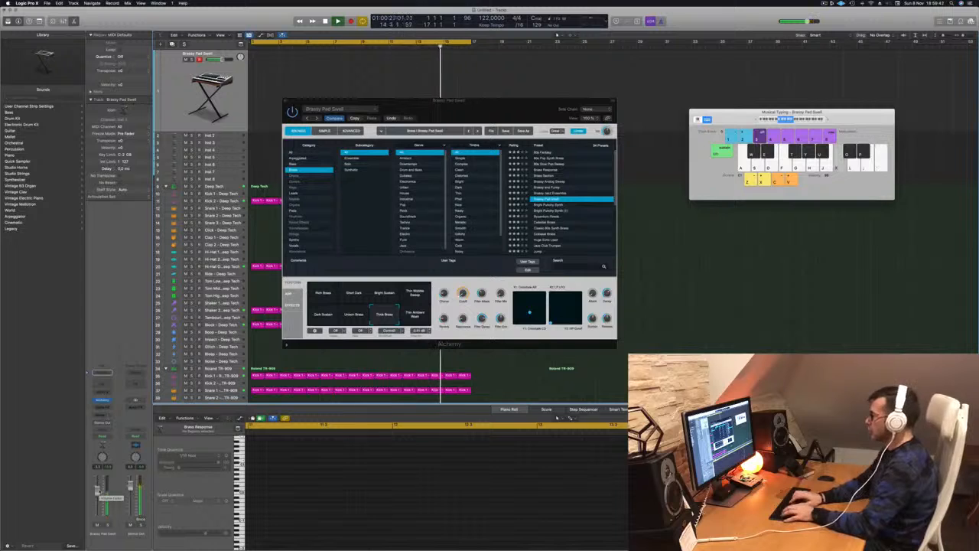
Start recording on the brass track and play a descending phrase, answered by low notes, over the first four bars.
key(r)
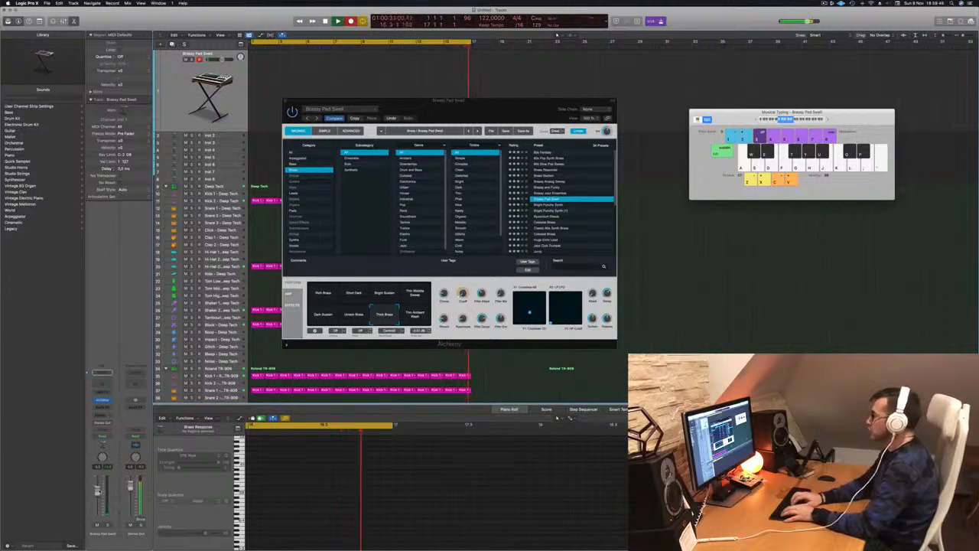
key(apostrophe)
key(l)
key(k)
key(j)
key(s)
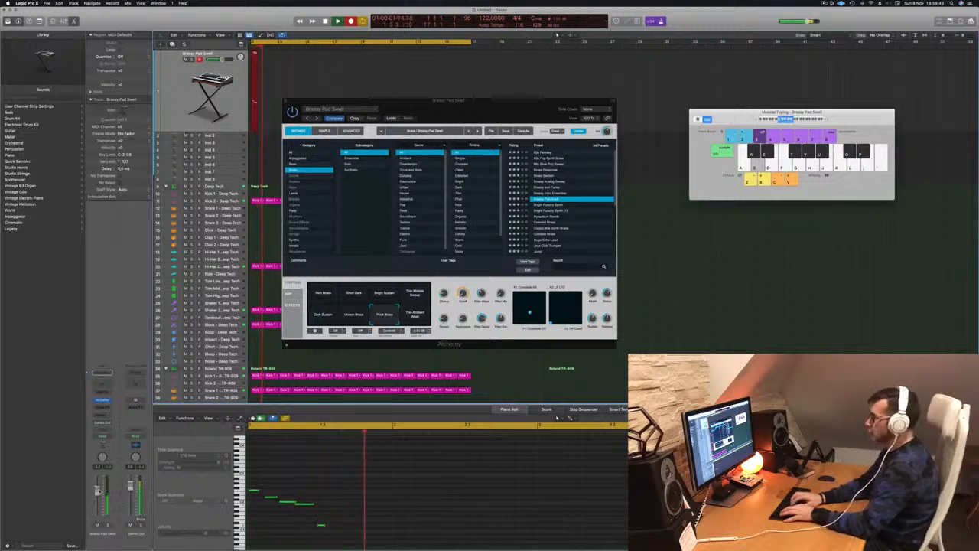
key(h)
key(f)
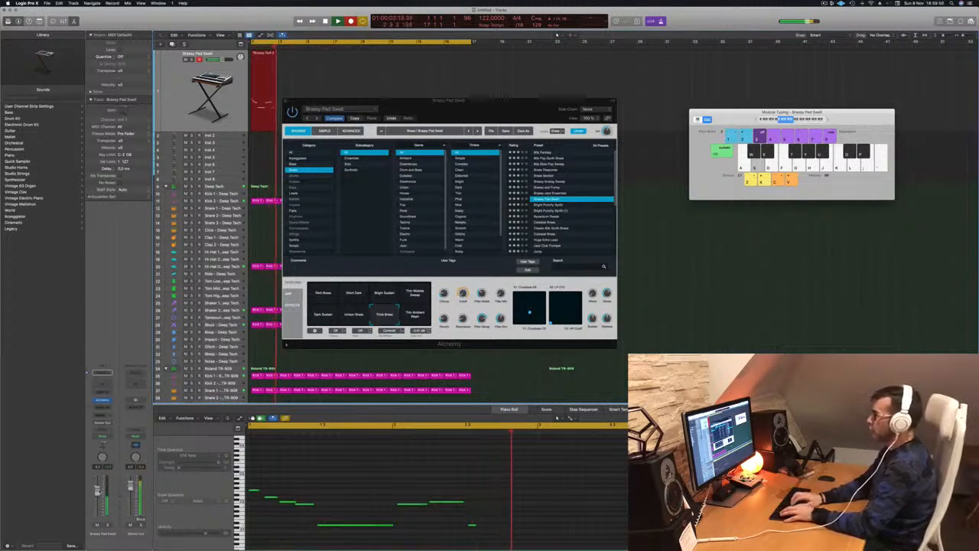
key(apostrophe)
key(l)
key(k)
key(j)
key(s)
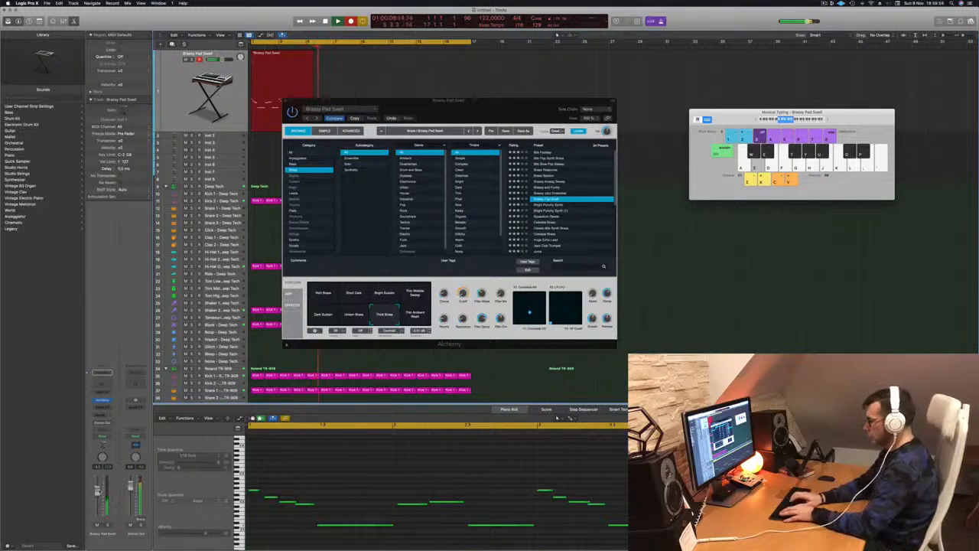
Continue the brass recording from bar 5 to about bar 10 with varied repeats of the descending phrase.
key(j)
key(a)
key(s)
key(d)
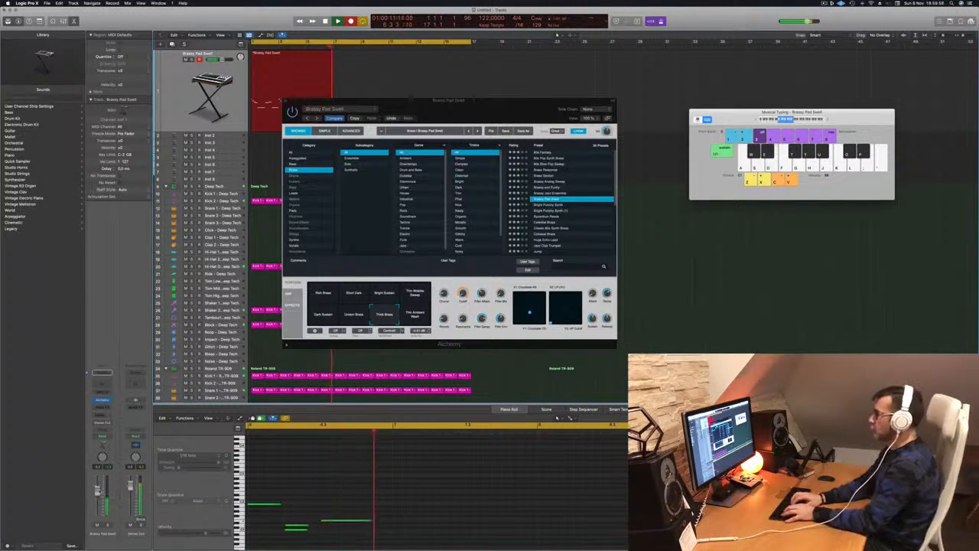
key(apostrophe)
key(l)
key(k)
key(j)
key(d)
key(s)
key(s)
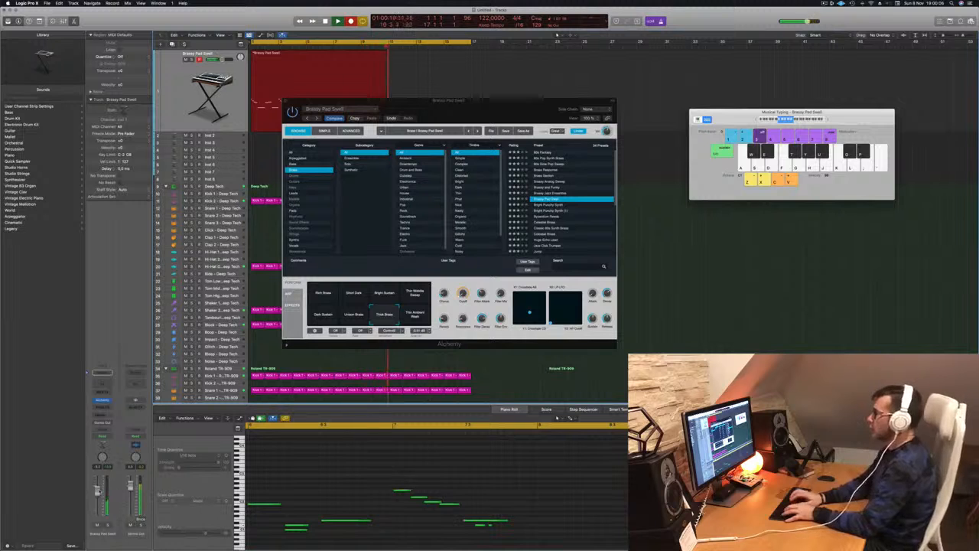
Play further variations of the descending brass phrase from bar 11 up to the end of bar 16.
key(apostrophe)
key(l)
key(k)
key(j)
key(d)
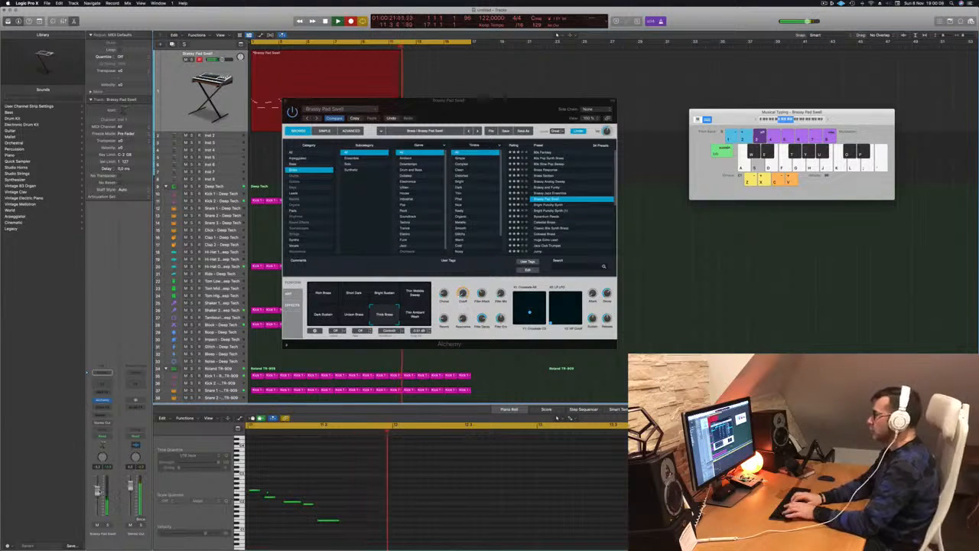
key(d)
key(j)
key(apostrophe)
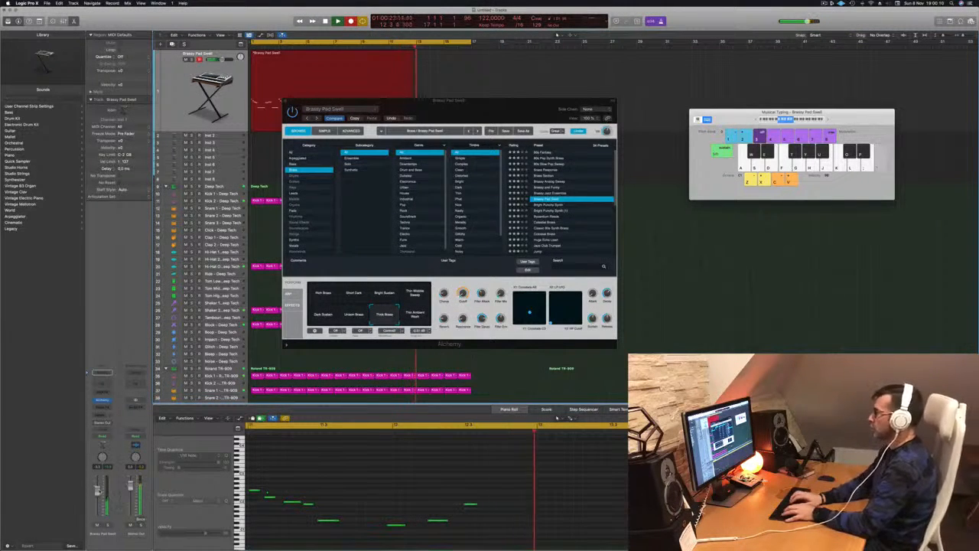
key(apostrophe)
key(l)
key(k)
key(d)
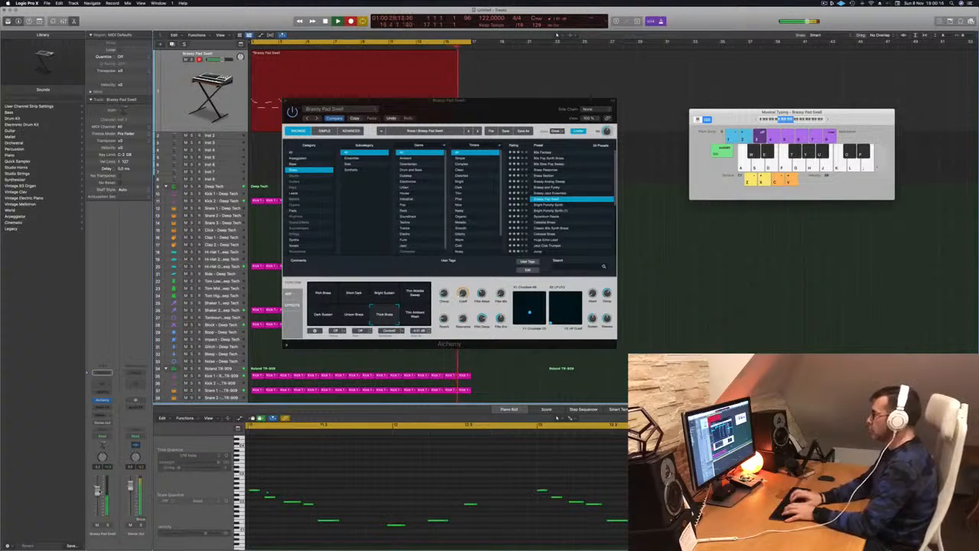
key(l)
key(k)
key(j)
key(d)
key(l)
key(d)
key(k)
key(d)
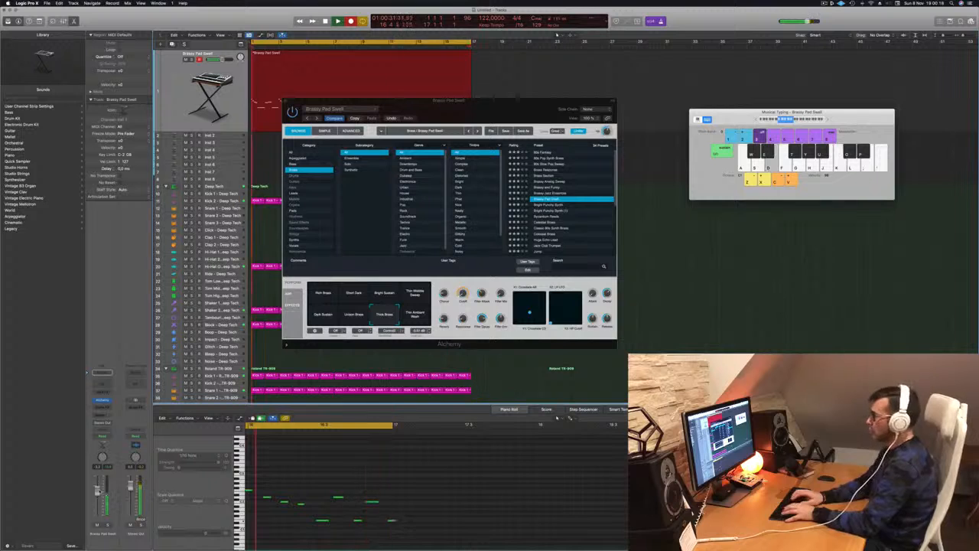
With the Alchemy window moved out of the way, quantize the recorded brass region to 1/16 notes and tidy note lengths in its first bars.
drag(544, 104, 836, 19)
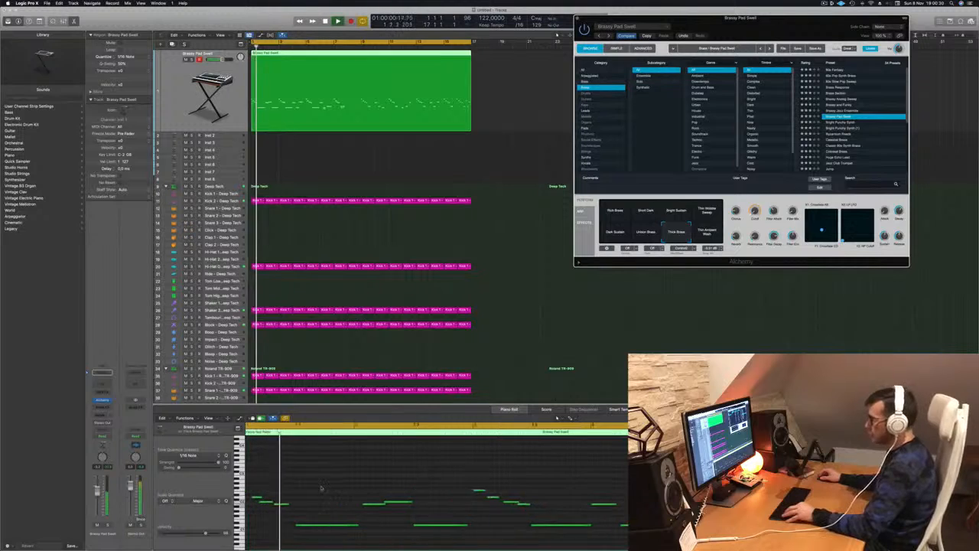
click(273, 499)
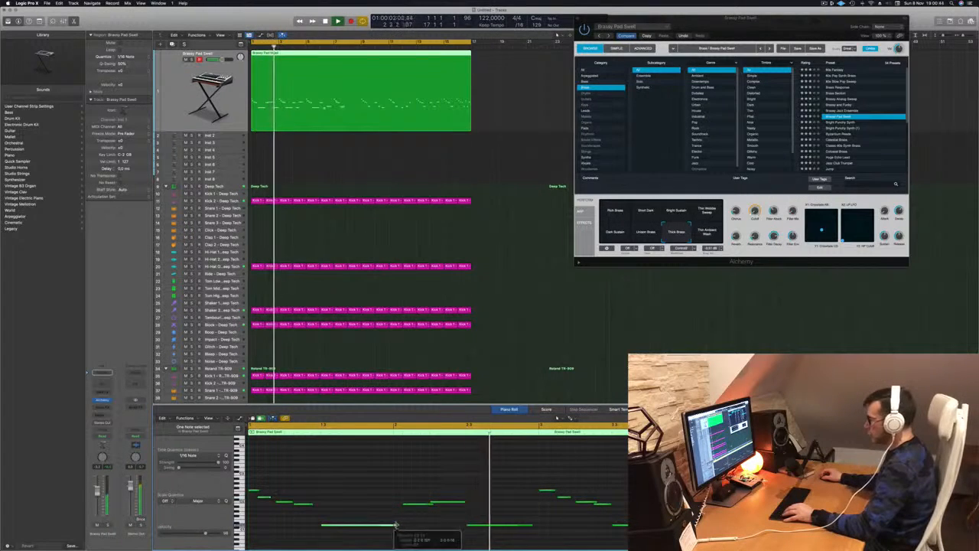
drag(403, 490, 473, 512)
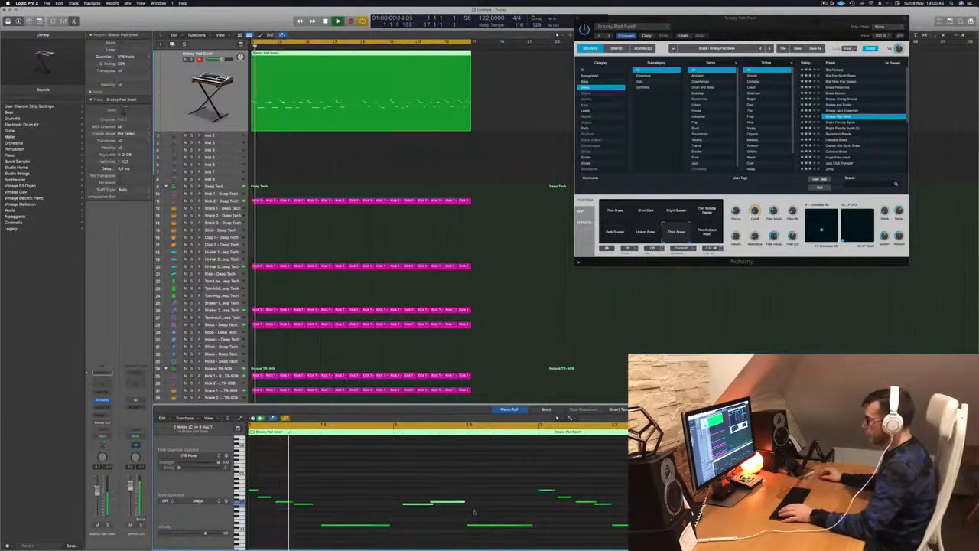
click(408, 514)
key(space)
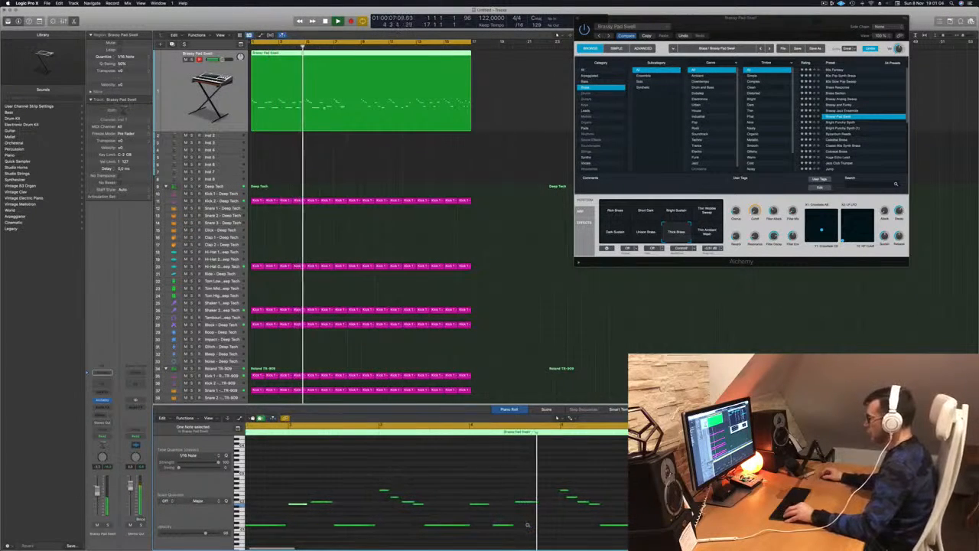
key(Return)
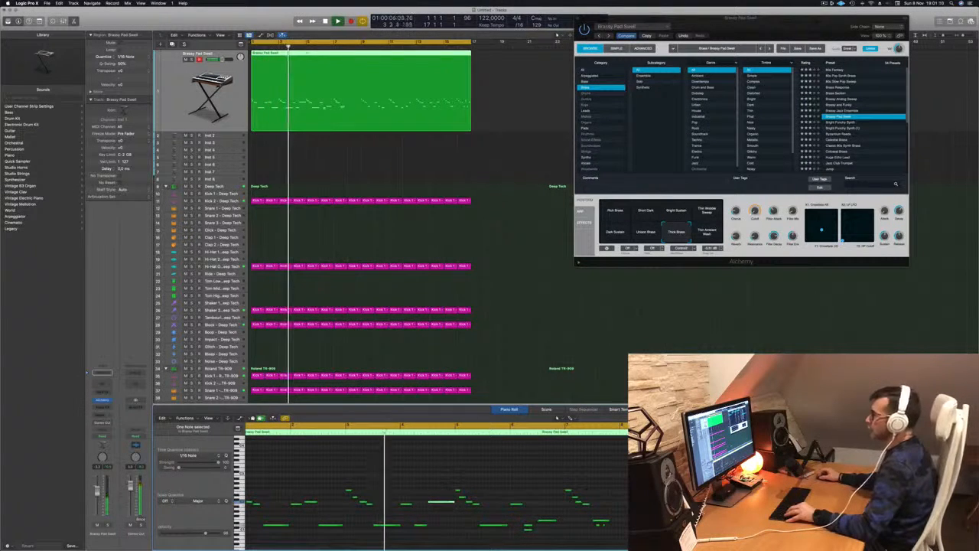
Split the brass region at bar 5 and delete everything after the split.
click(304, 131)
click(306, 57)
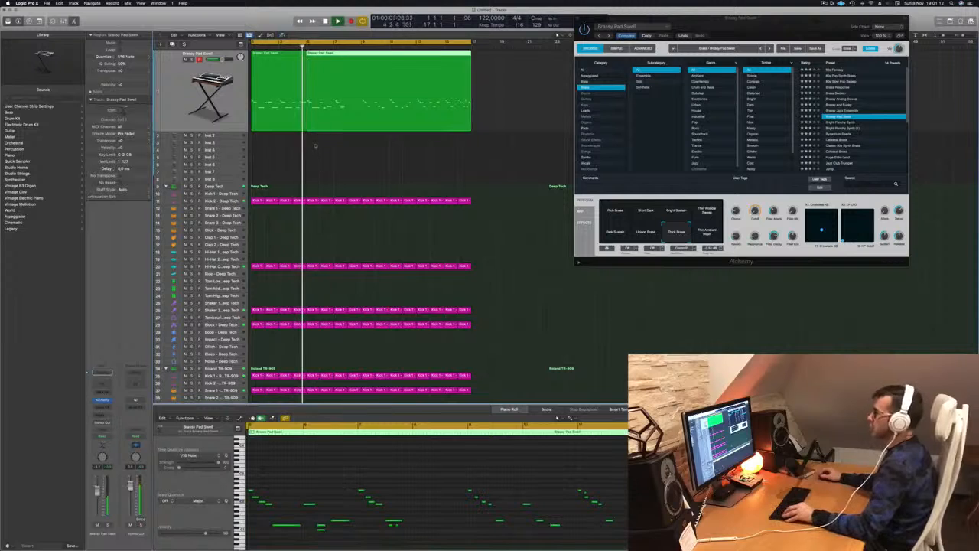
scroll(315, 146, left, 4)
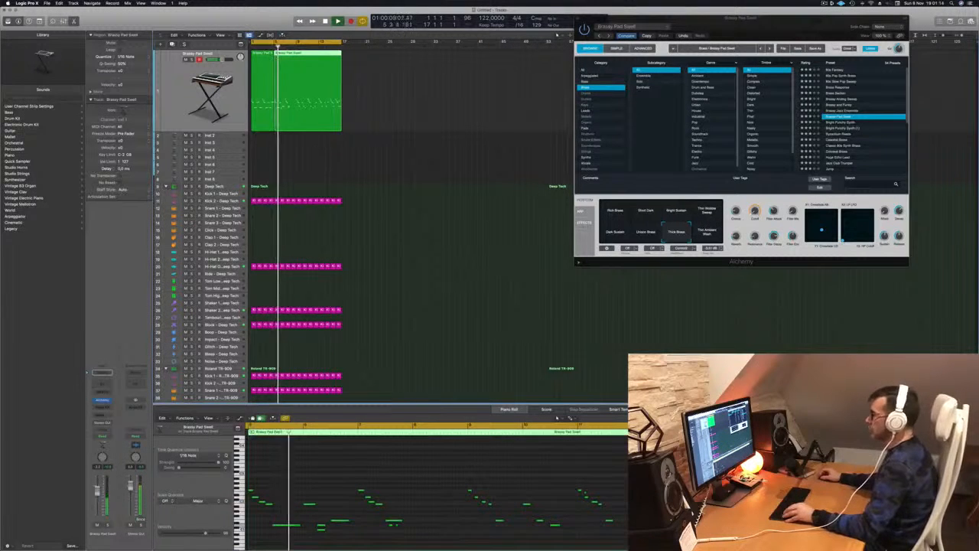
key(Return)
key(Return)
key(BackSpace)
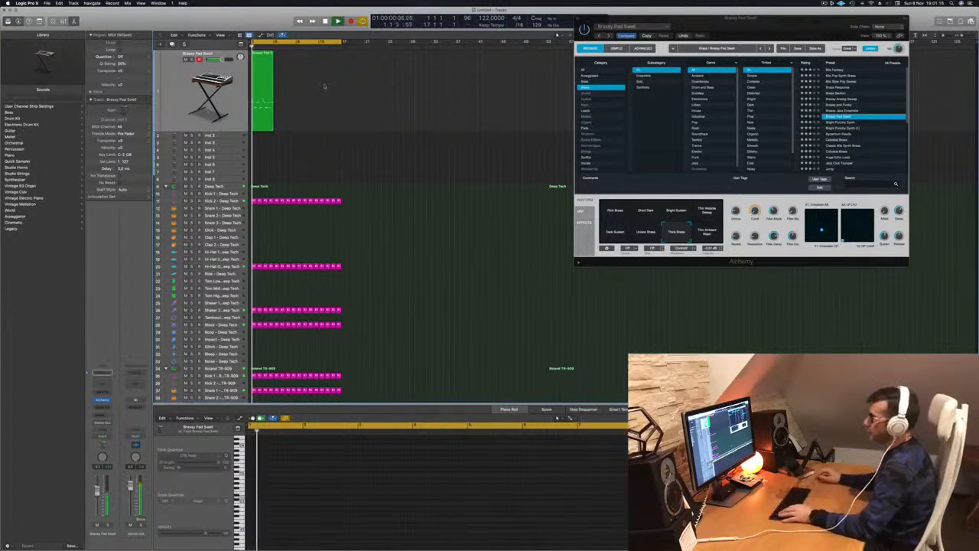
Transpose all notes of the remaining four-bar brass region down one octave.
click(269, 82)
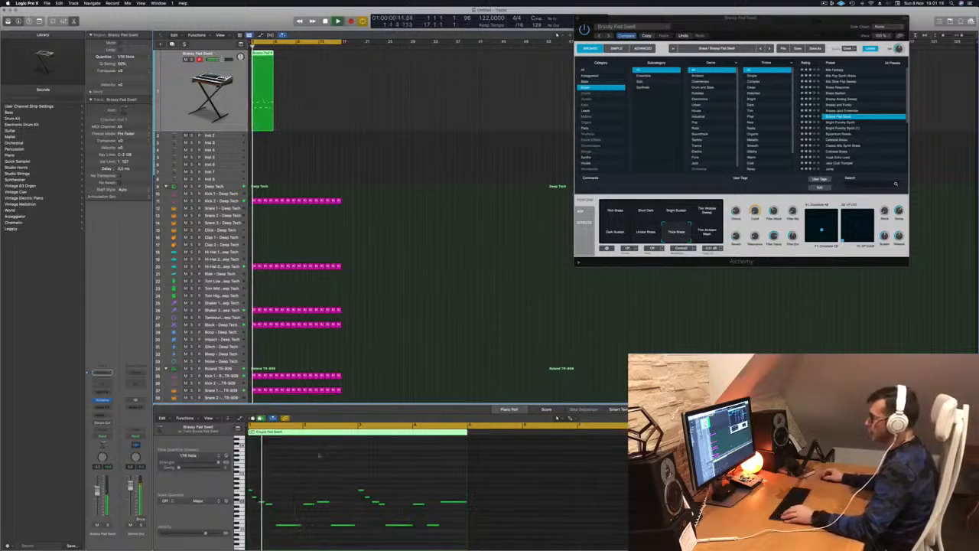
click(322, 464)
key(Return)
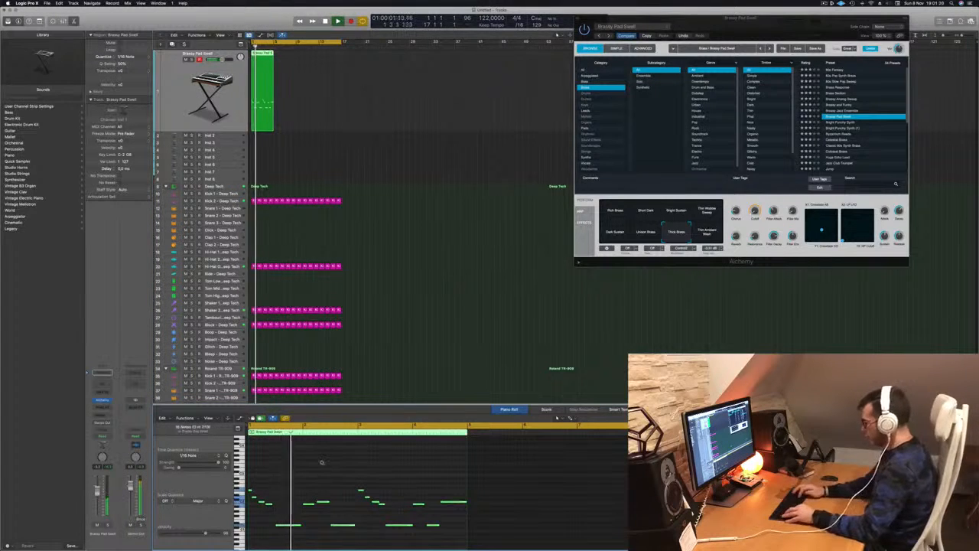
scroll(322, 464, up, 2)
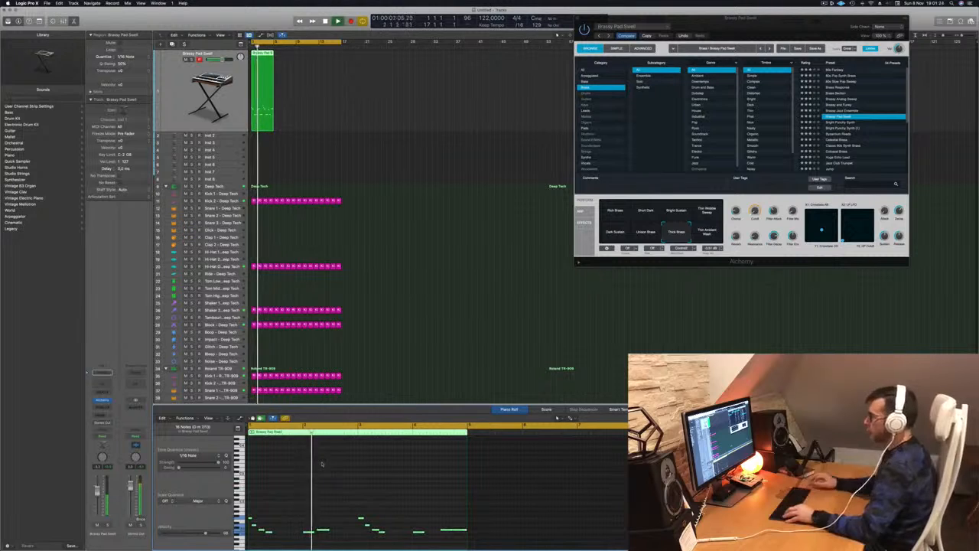
Audition the Alchemy performance snapshots against the looping brass melody and keep Rich Brass selected.
scroll(290, 115, down, 2)
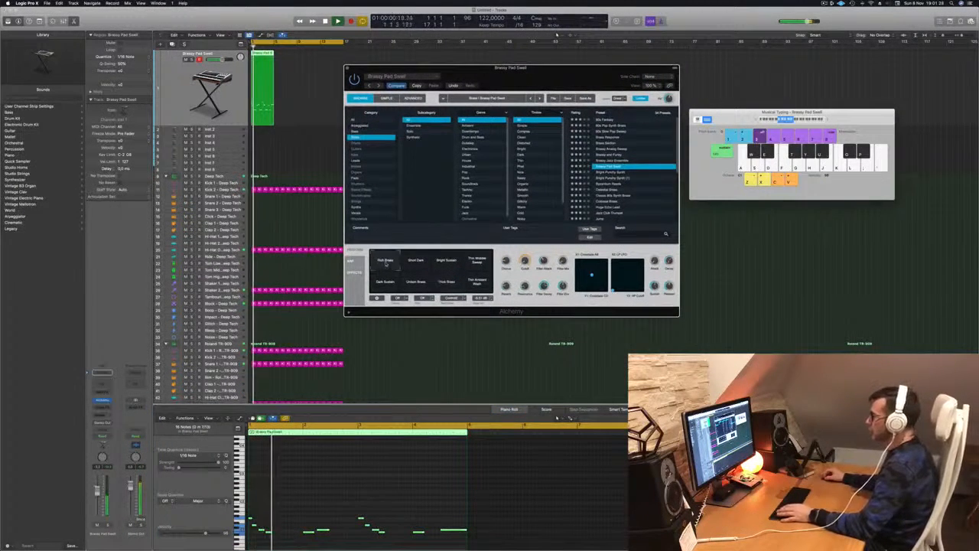
key(a)
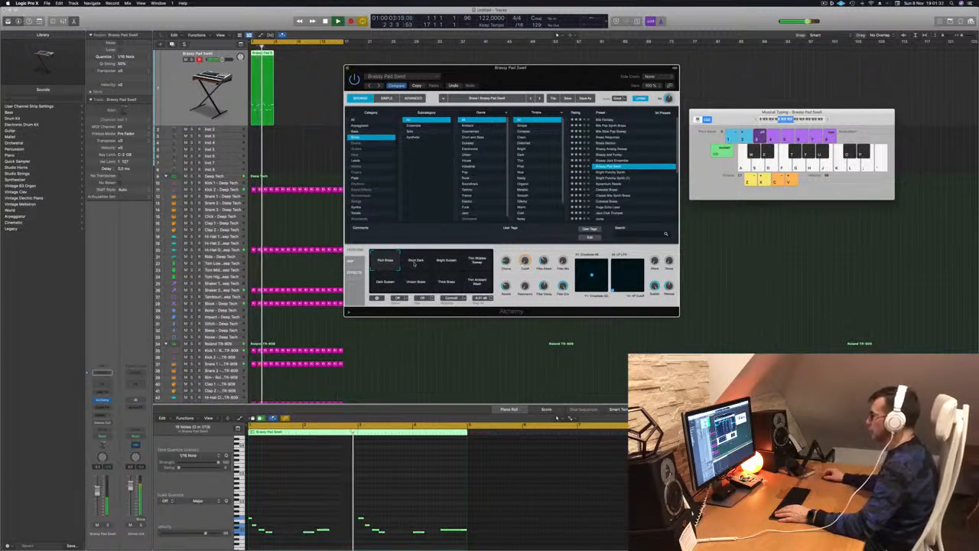
click(415, 263)
click(447, 264)
click(484, 265)
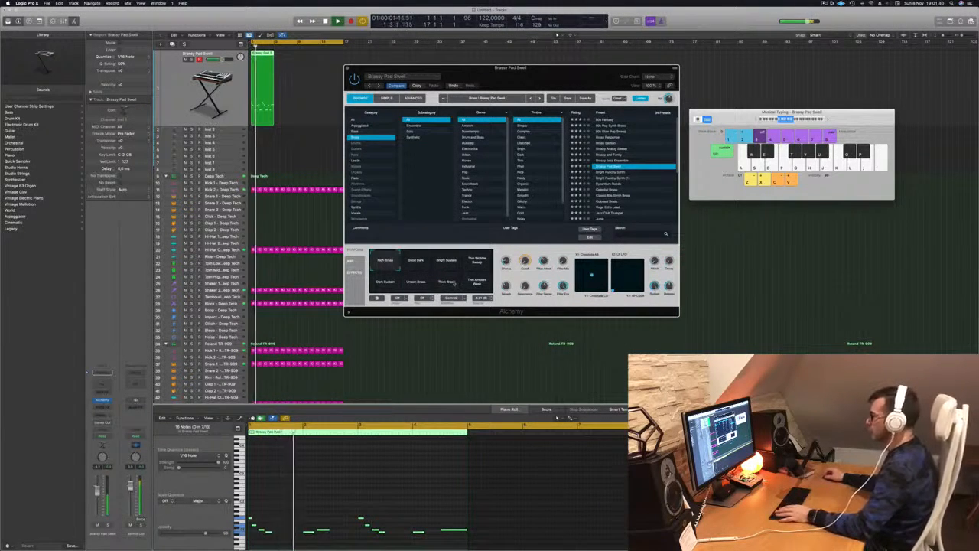
drag(573, 77, 601, 134)
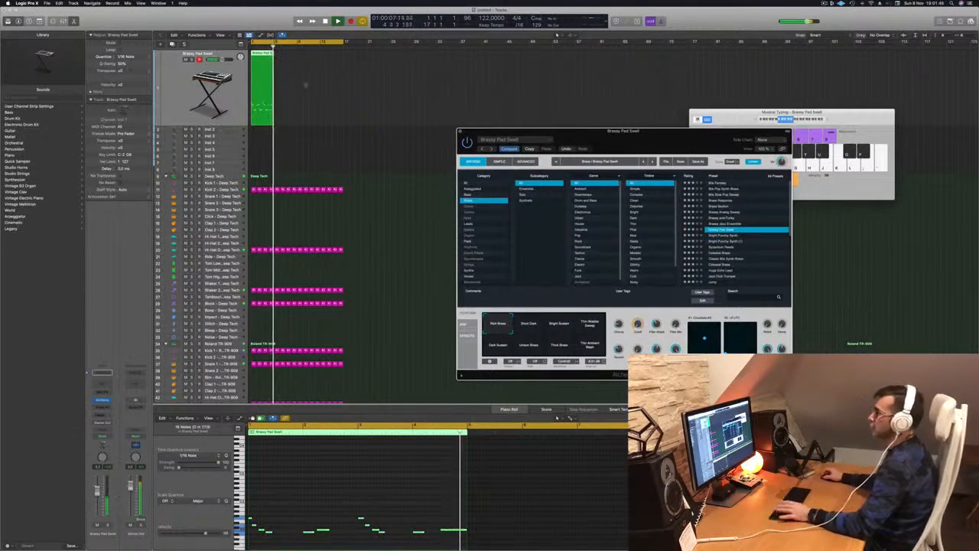
Duplicate the four-bar brass region until its copies fill all 16 bars, and play the arrangement from the start.
drag(268, 60, 304, 63)
drag(324, 82, 264, 61)
key(super+r)
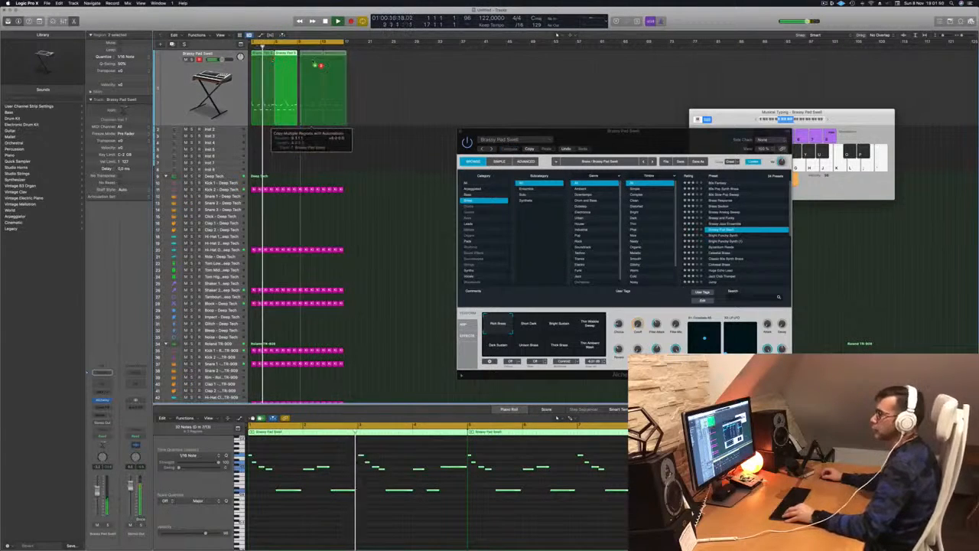
drag(591, 135, 417, 86)
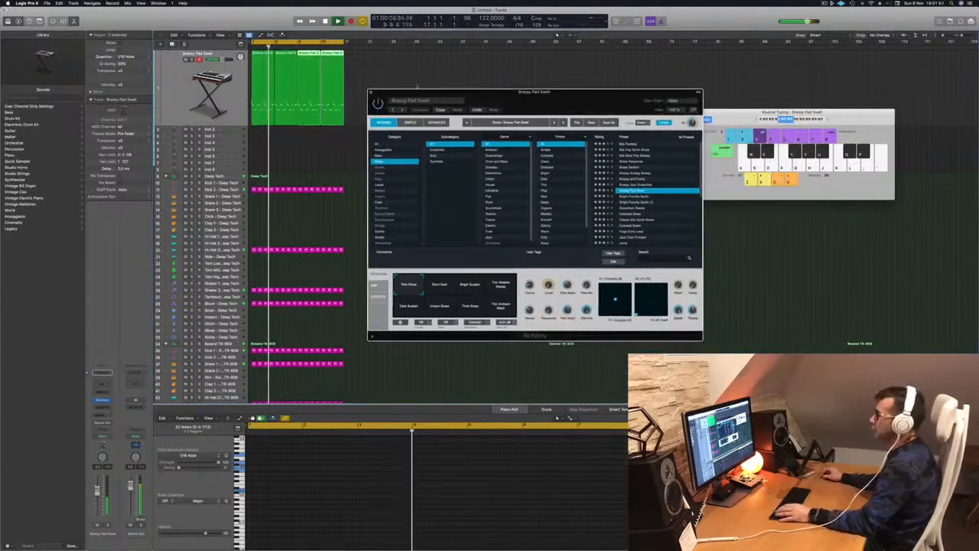
click(172, 87)
key(space)
key(space)
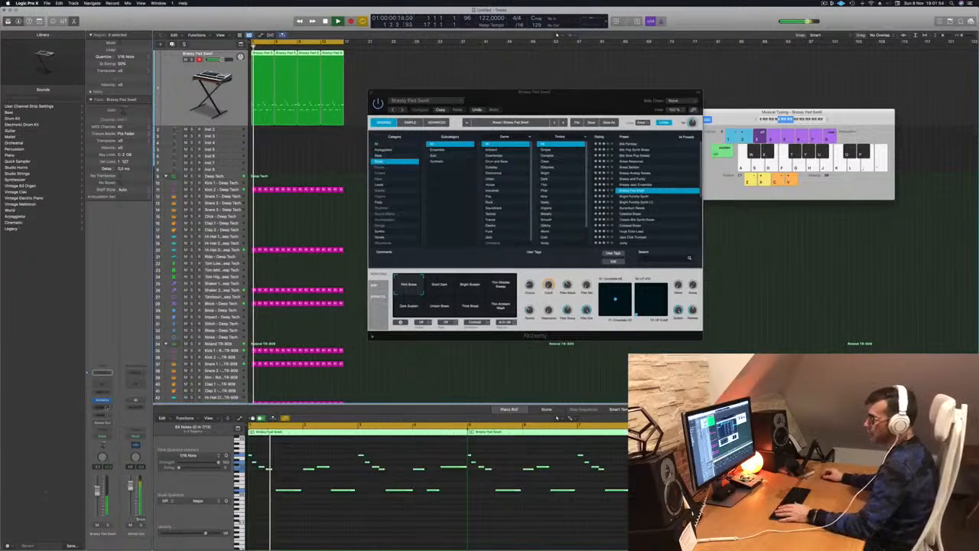
Insert a stereo Compressor on the brass channel and set its side chain to the Roland TR-909 Kick 1 (Inst 33).
click(102, 406)
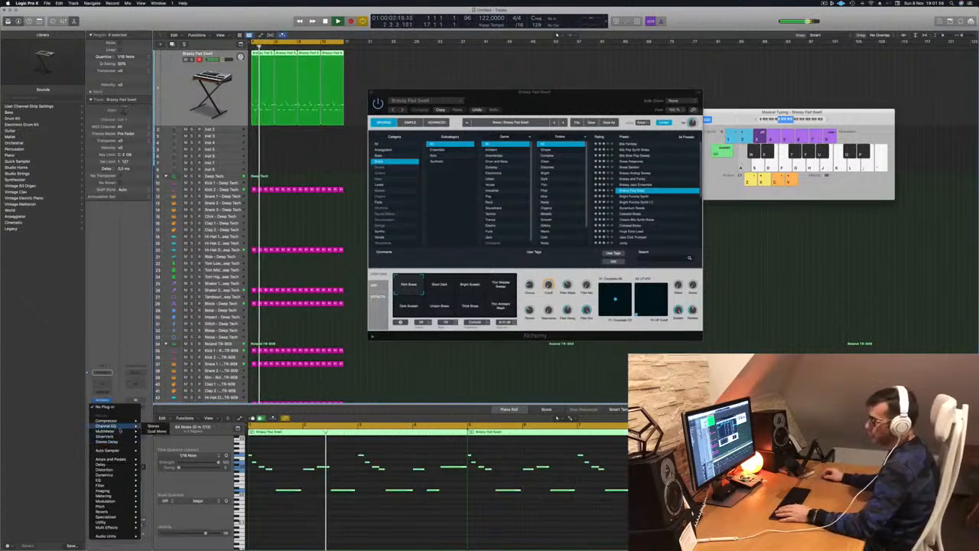
mouse_move(114, 420)
click(154, 421)
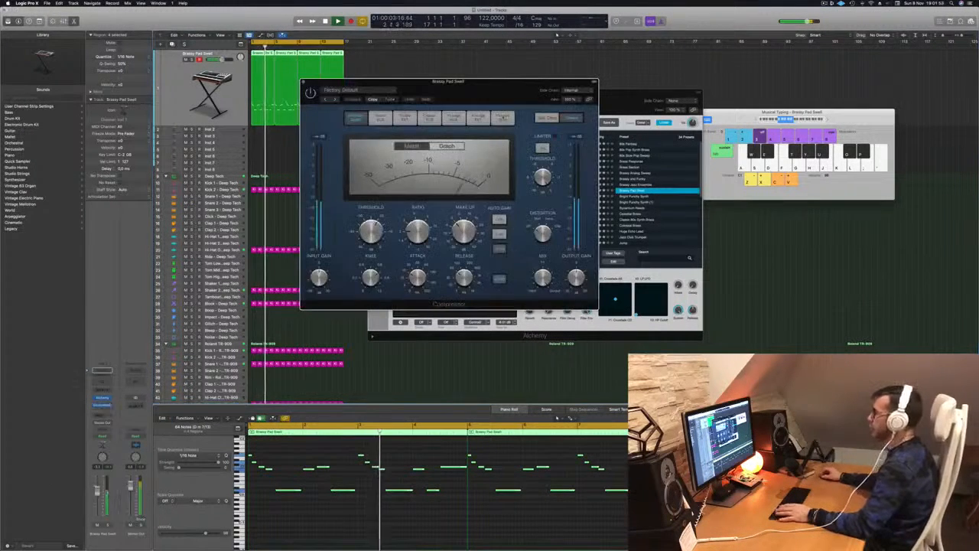
click(574, 90)
mouse_move(568, 104)
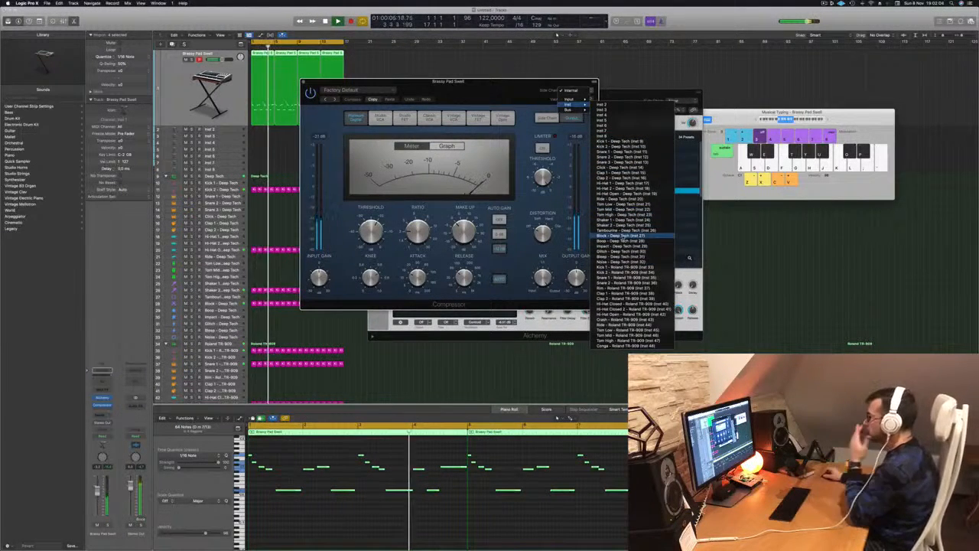
click(622, 267)
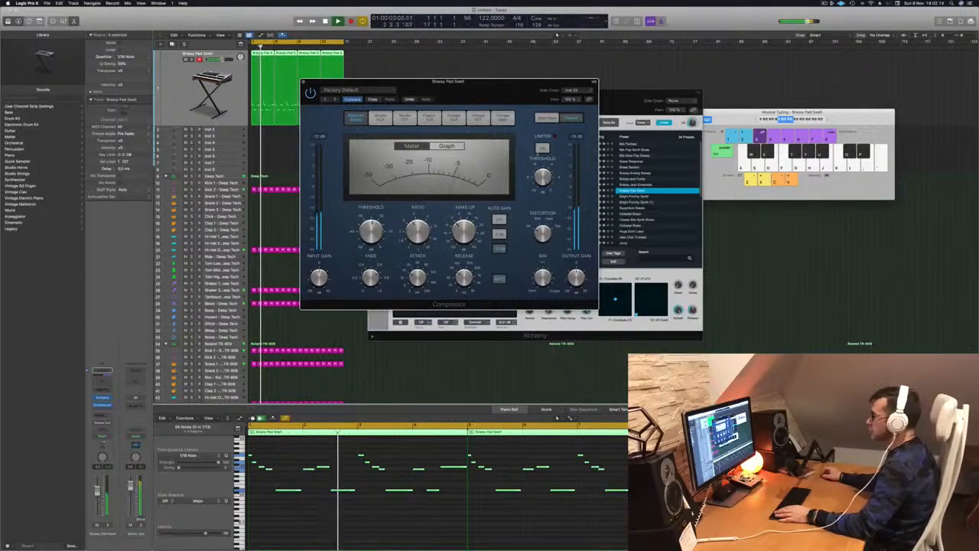
drag(482, 88, 598, 144)
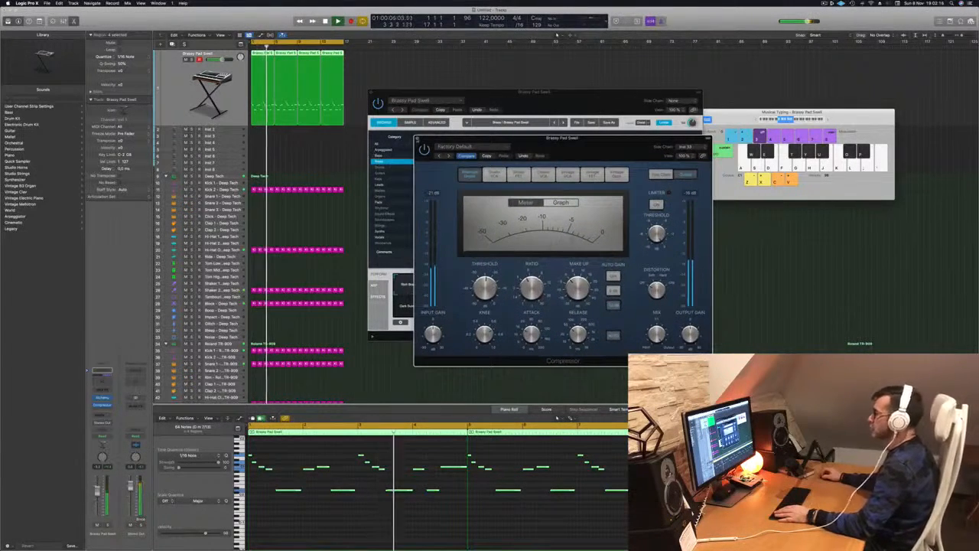
click(418, 138)
drag(531, 103, 547, 101)
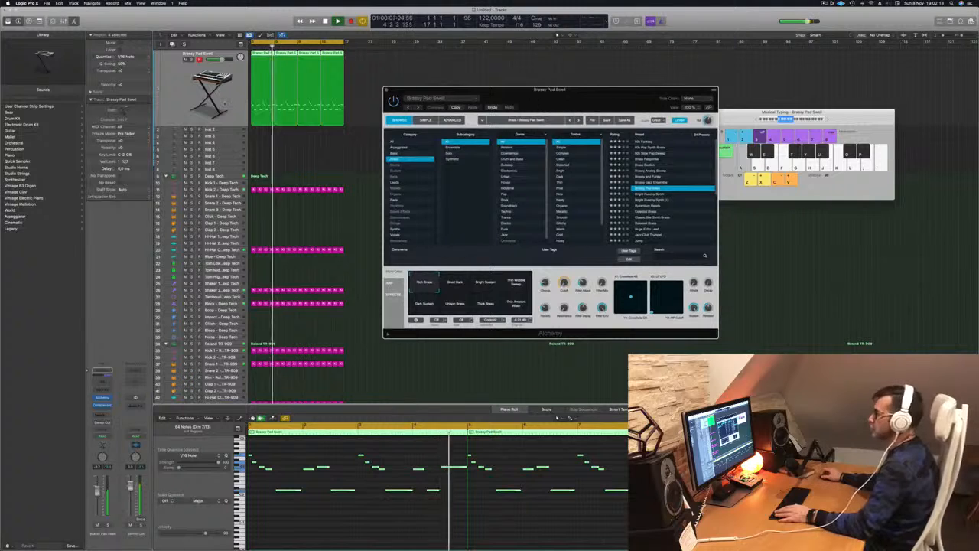
Restart playback from the beginning and add a send to Bus 7 on the brass channel.
key(Return)
key(Return)
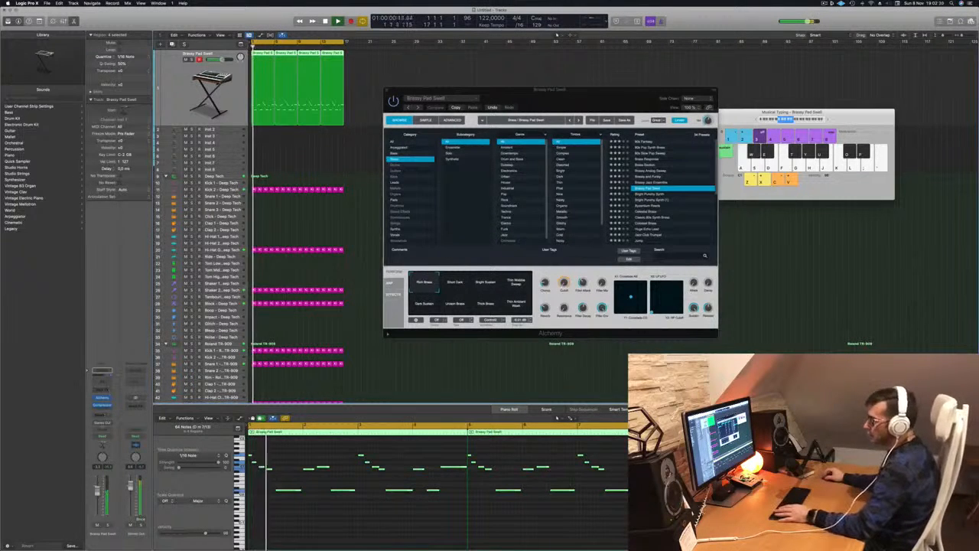
click(99, 415)
mouse_move(107, 422)
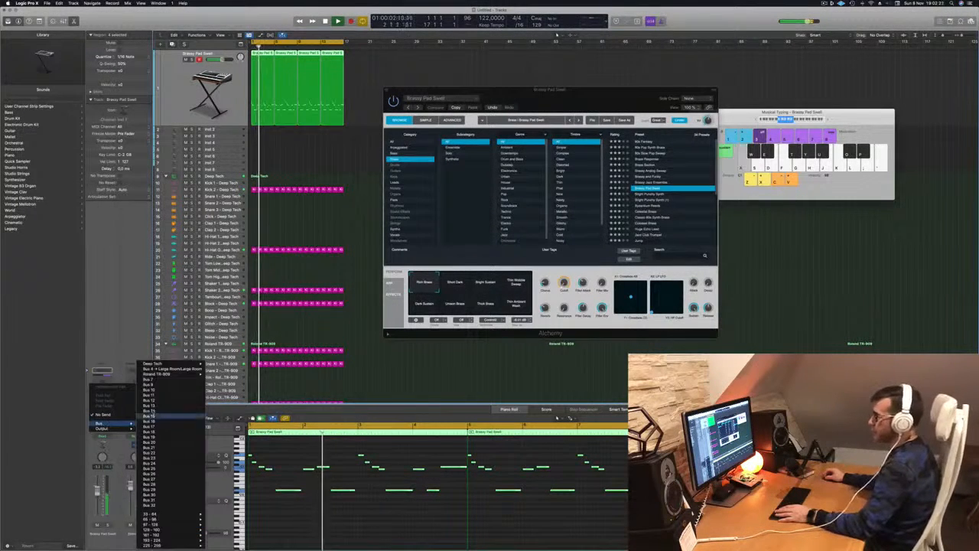
click(165, 381)
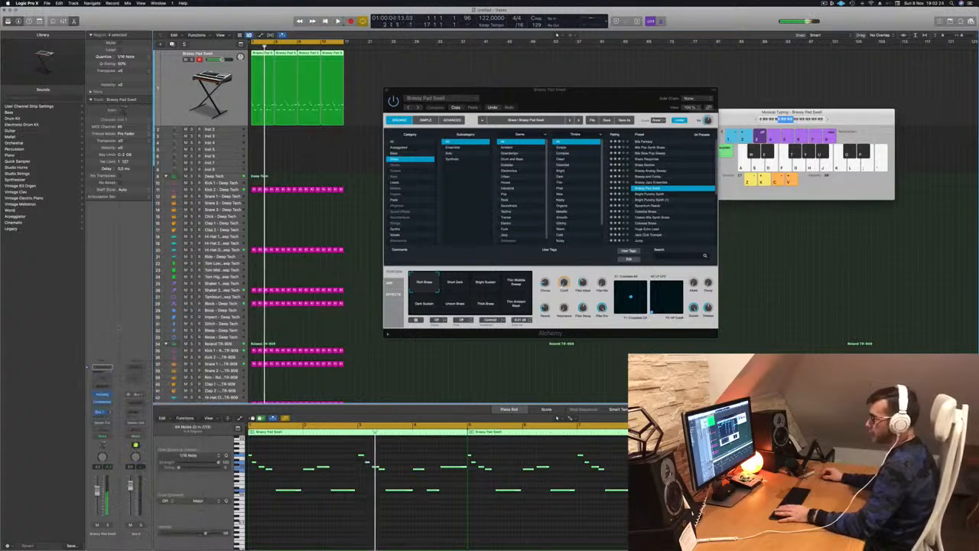
Insert a stereo ChromaVerb reverb on the aux channel fed by Bus 7.
click(138, 401)
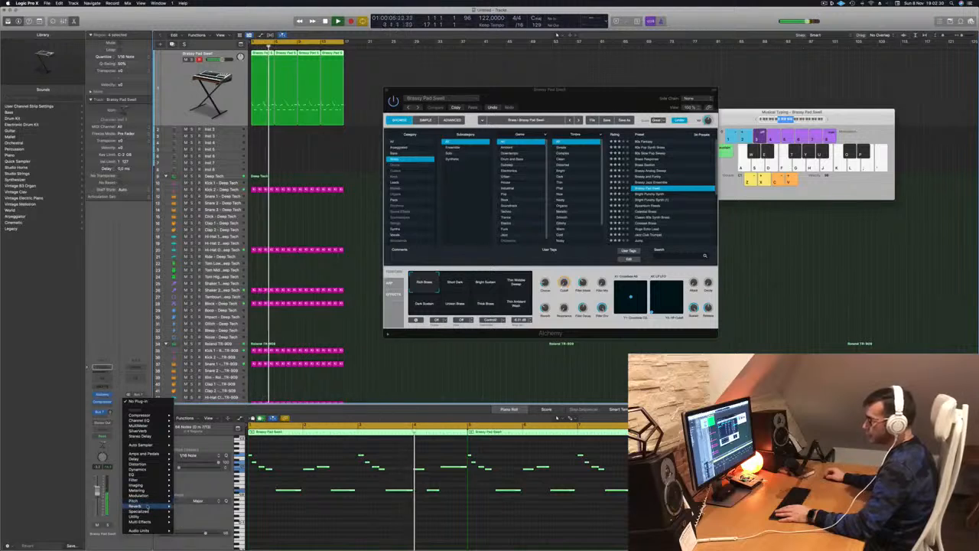
mouse_move(146, 505)
mouse_move(187, 506)
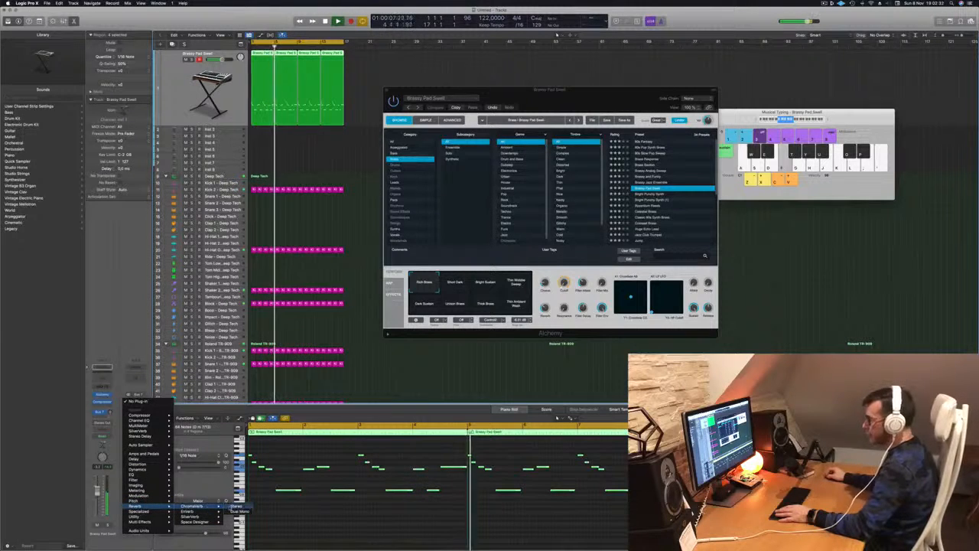
click(235, 506)
drag(476, 86, 532, 96)
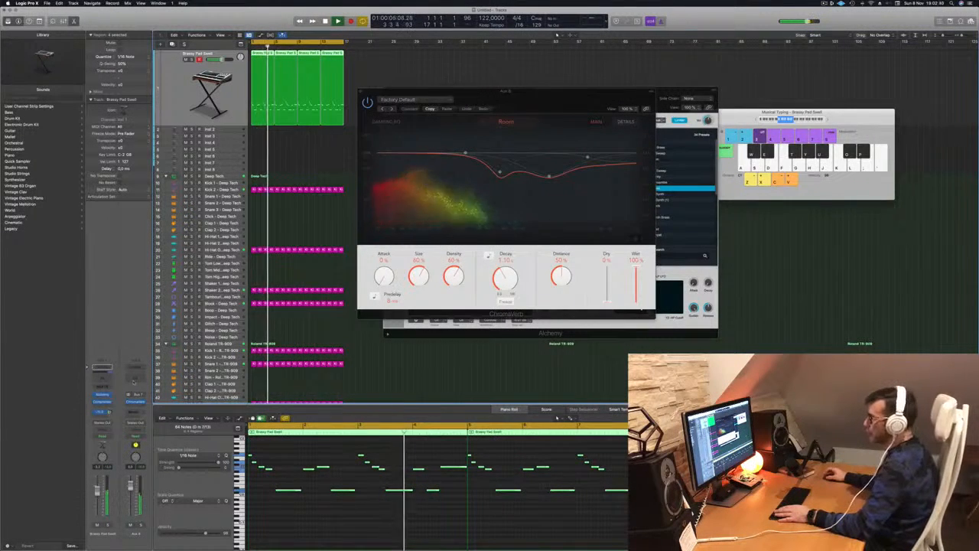
Add a Channel EQ to the reverb aux with a low cut at 169 Hz, 12 dB/Oct and Q 0.79.
click(135, 375)
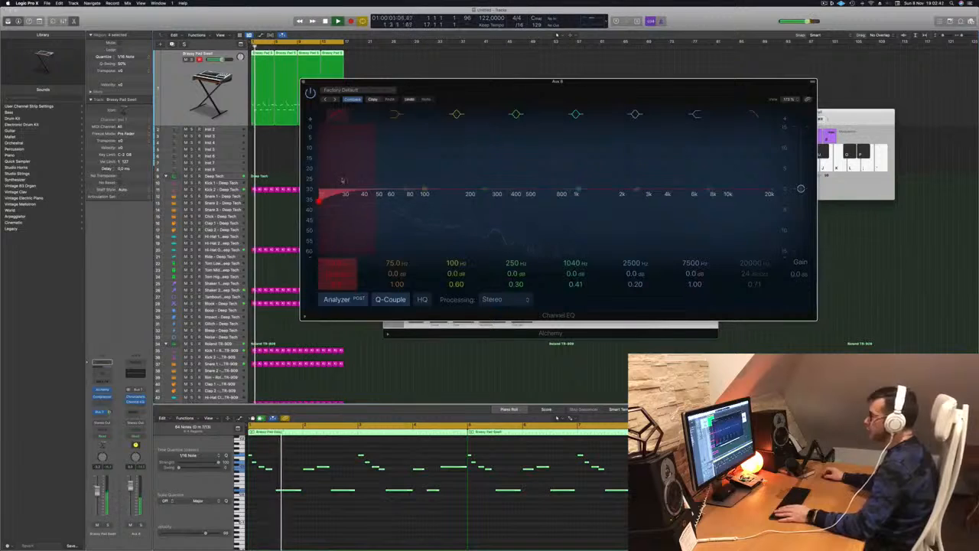
drag(342, 180, 477, 166)
drag(458, 200, 458, 198)
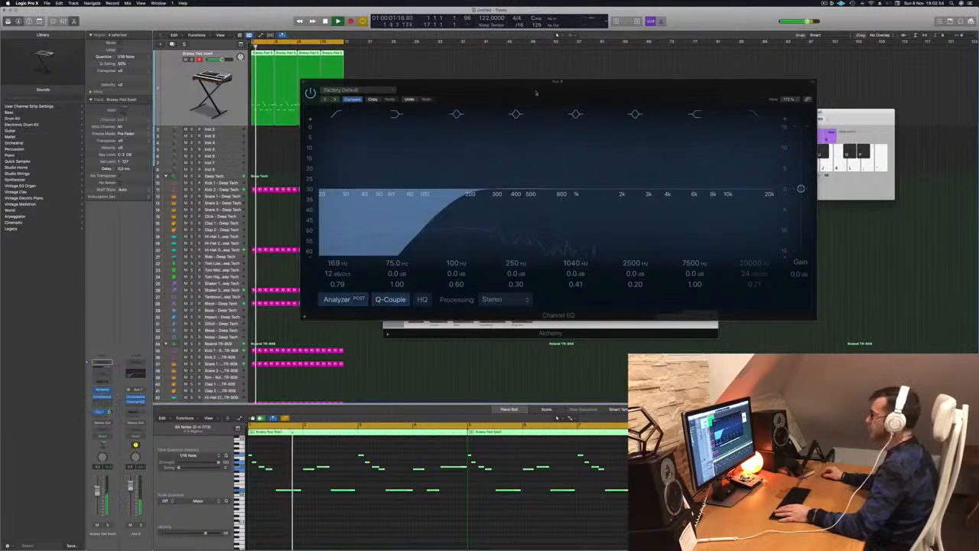
drag(536, 93, 665, 101)
click(432, 90)
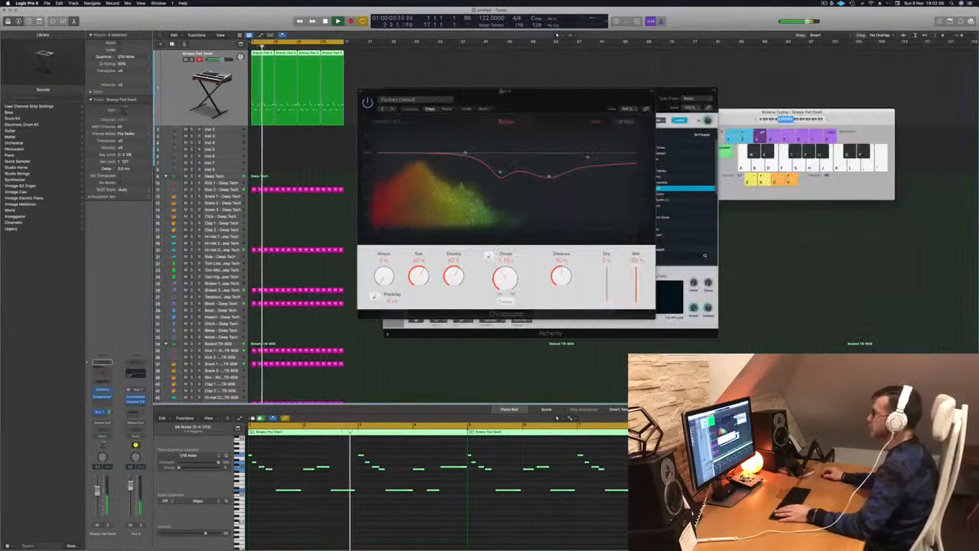
Change the ChromaVerb preset to Large Ambience, compare it with the reverb bypassed, and close the plug-in window.
drag(432, 110, 405, 134)
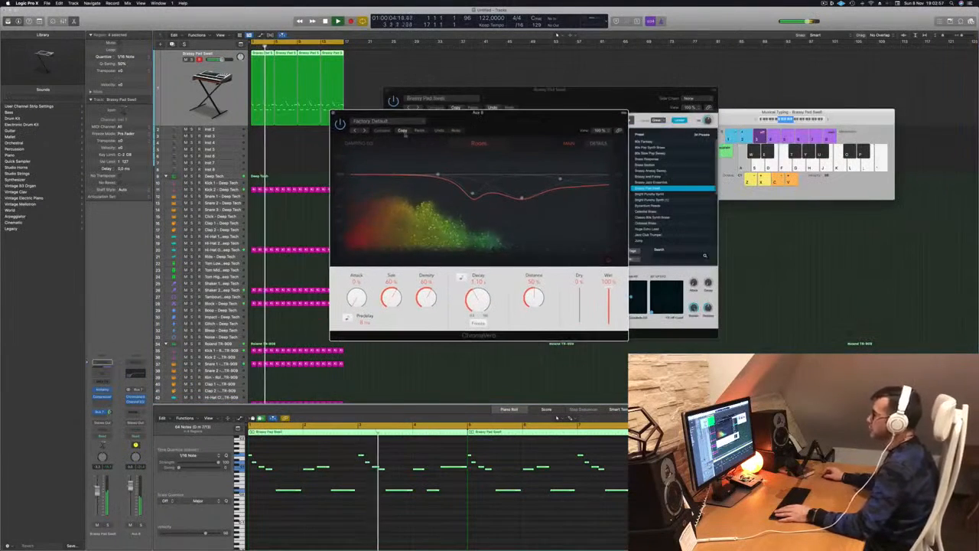
click(364, 131)
click(364, 131)
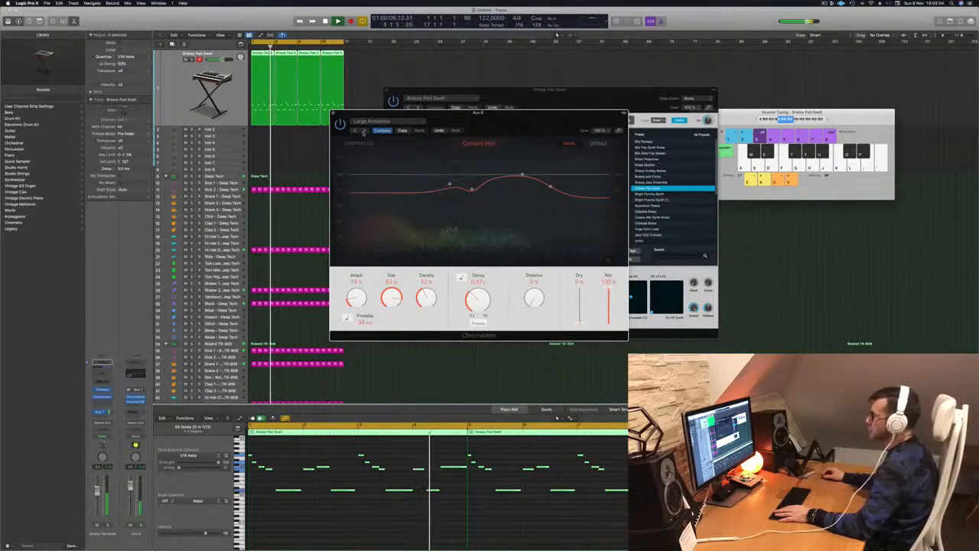
click(363, 132)
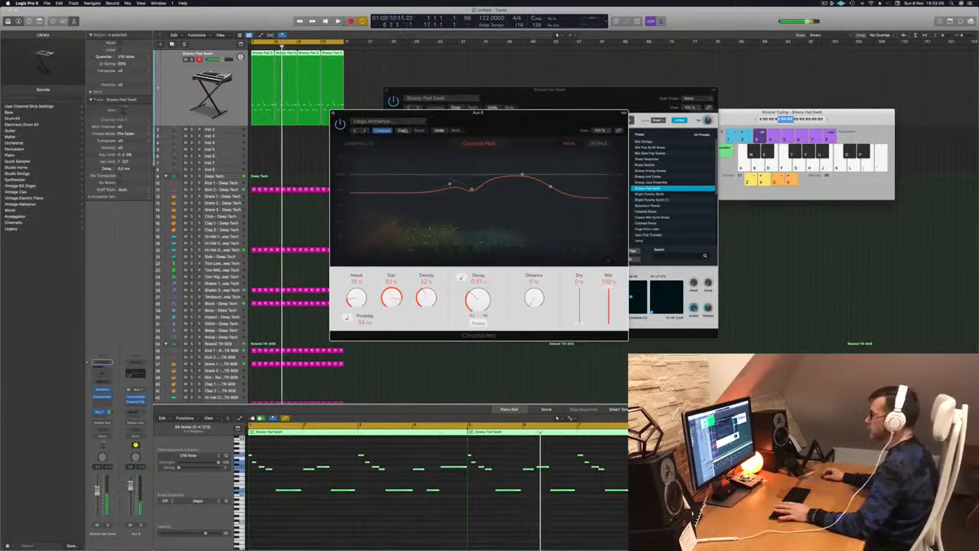
click(355, 130)
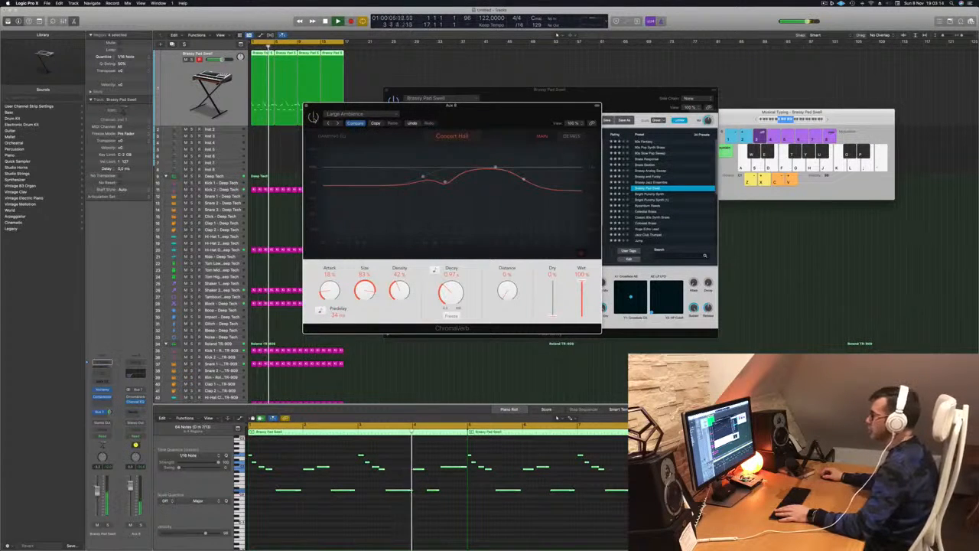
click(313, 118)
drag(460, 107, 520, 92)
click(319, 108)
key(Return)
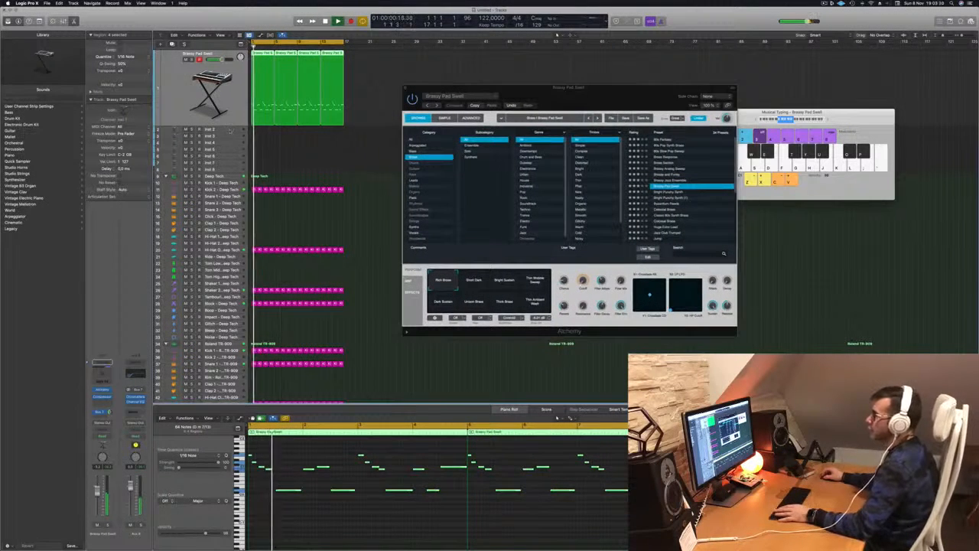
Select the empty Inst 2 track, enlarge its height and open its Alchemy instrument.
click(213, 131)
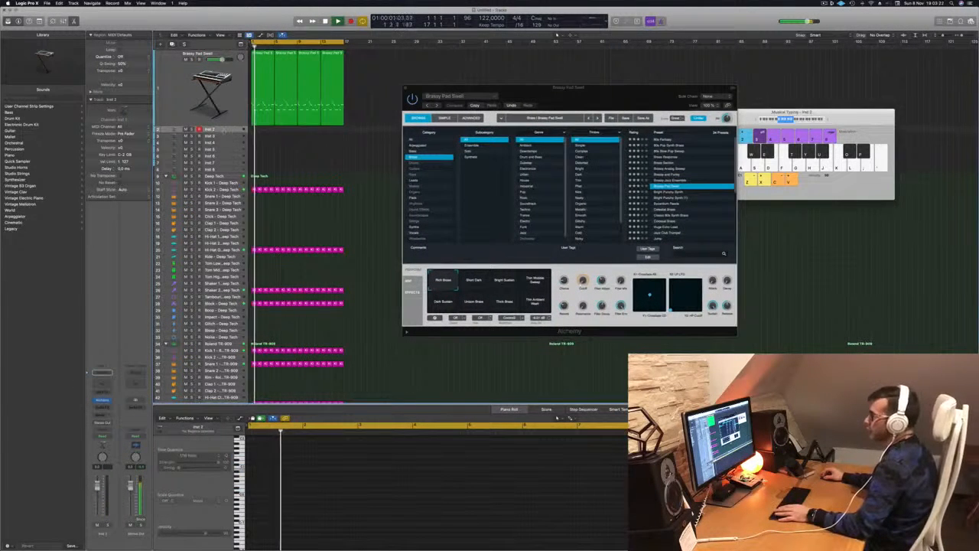
drag(213, 132, 221, 164)
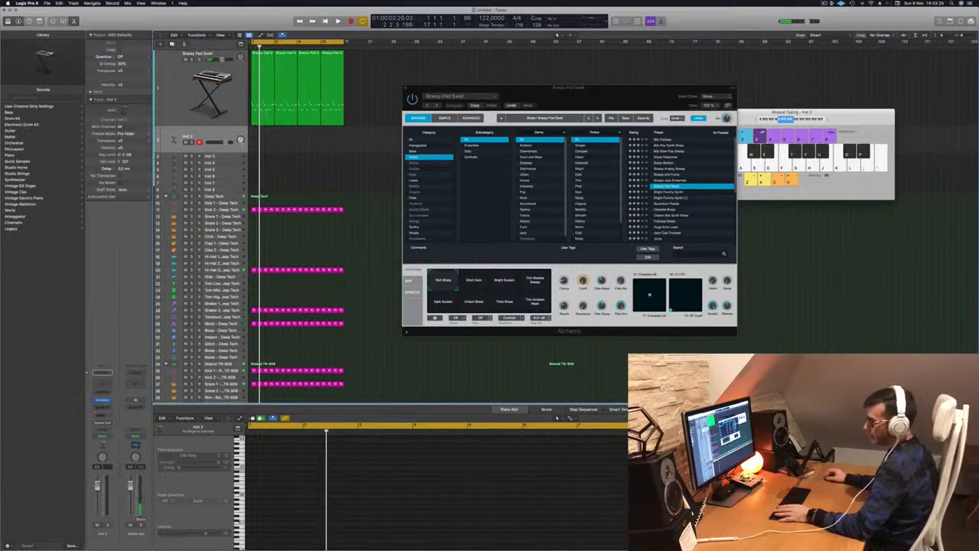
click(101, 400)
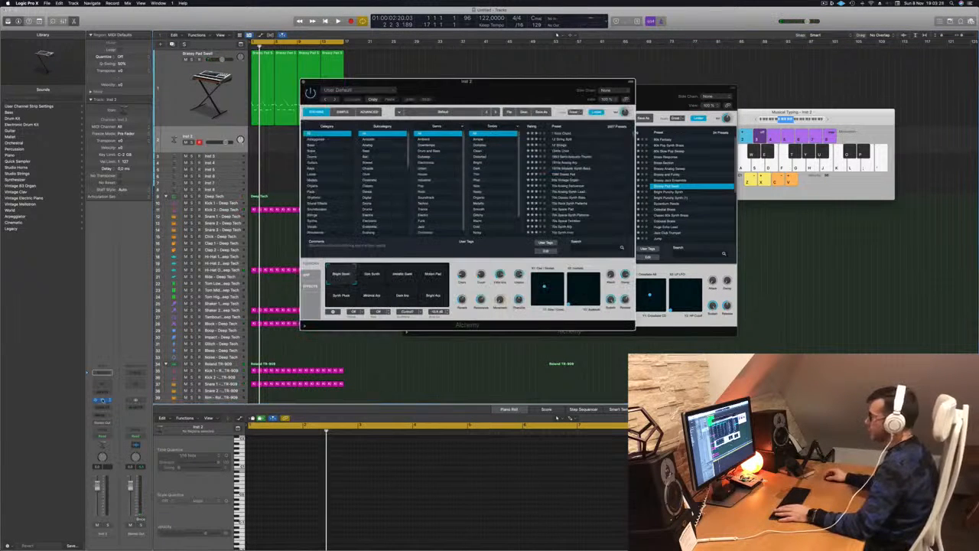
drag(512, 95, 545, 99)
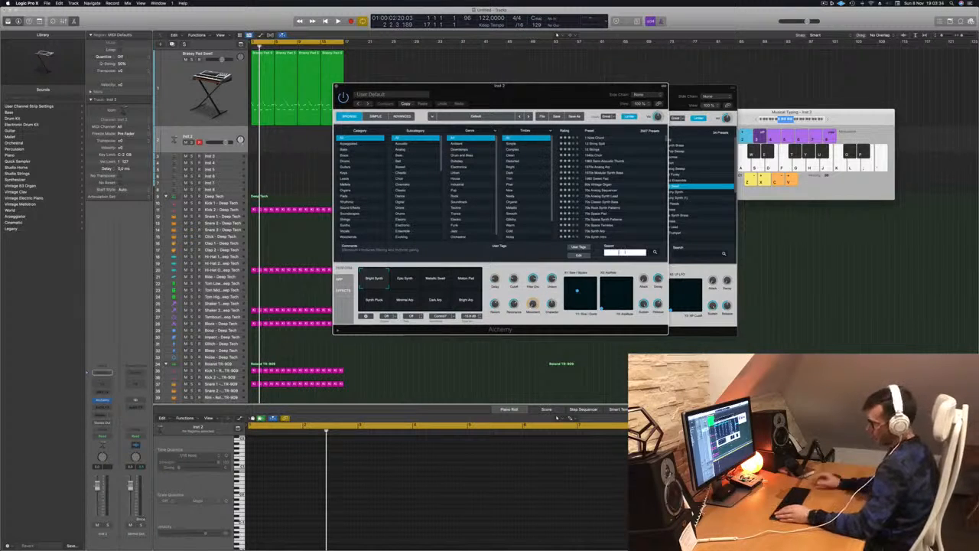
Search the Alchemy presets for "acid" and load Classic Acid Patterns on the second instrument track.
text(adasd)
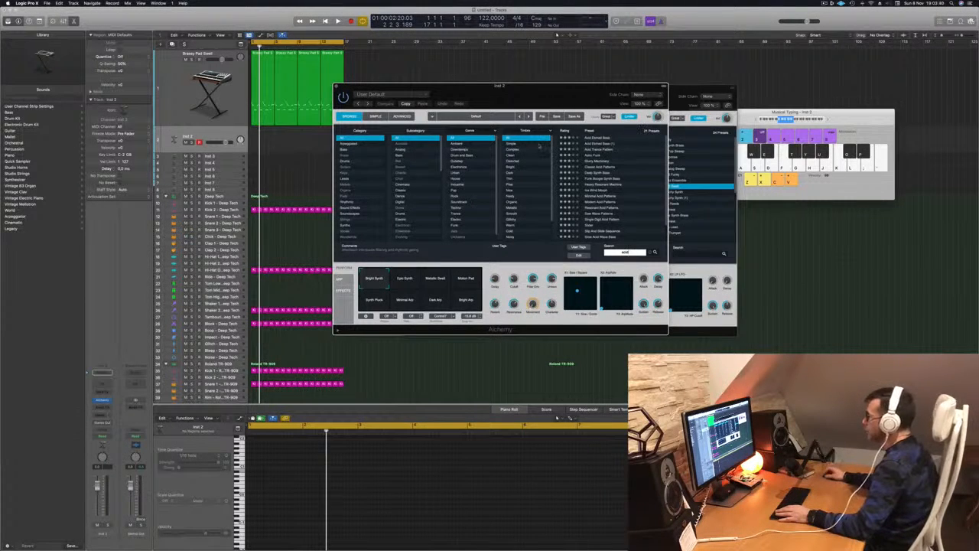
click(596, 166)
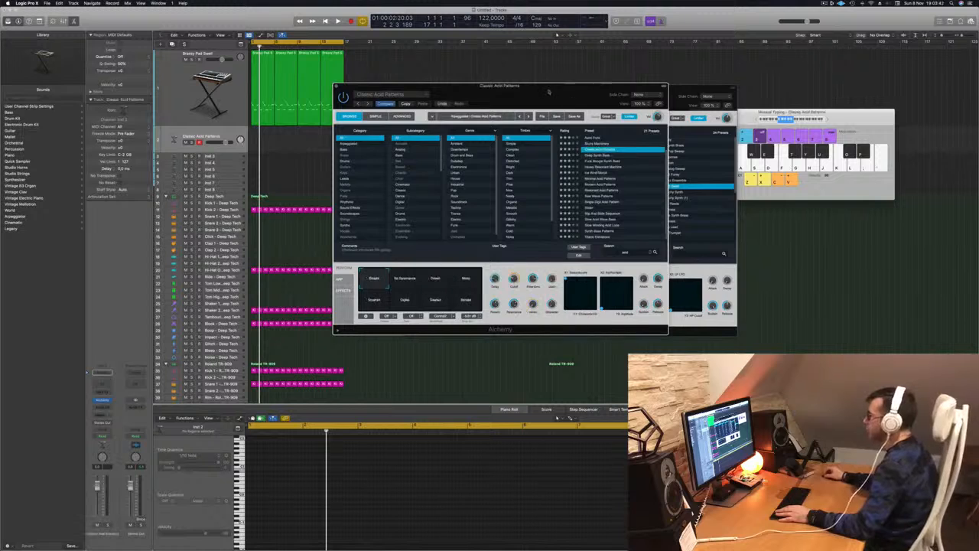
drag(548, 92, 706, 105)
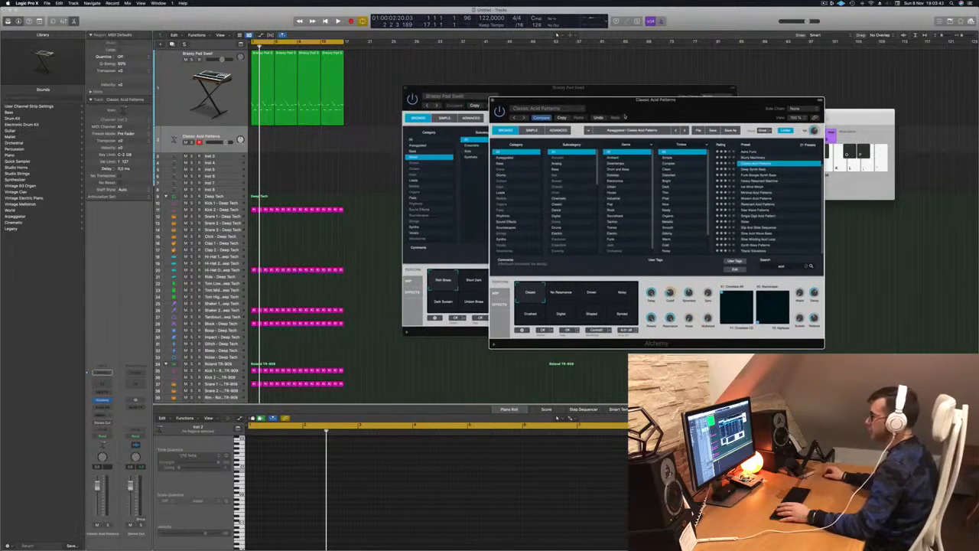
click(558, 417)
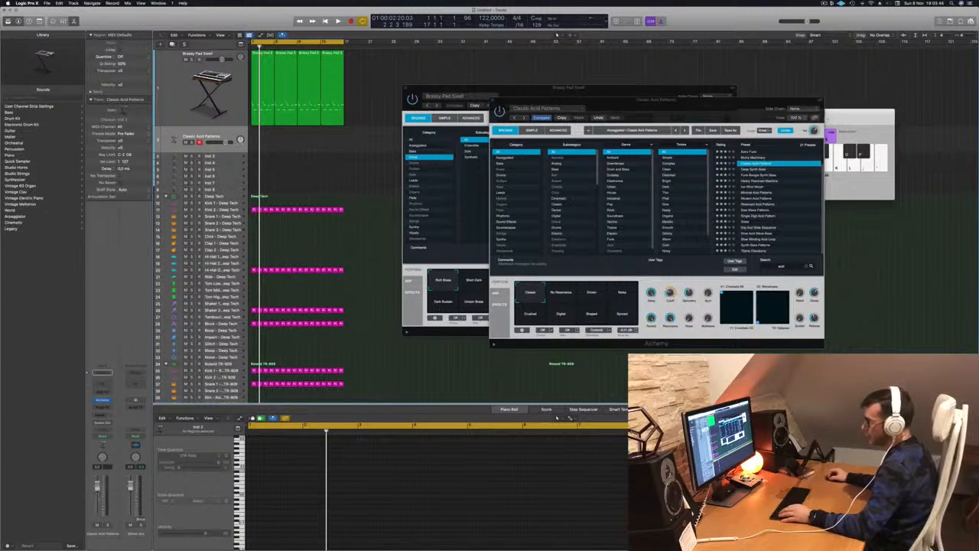
Play back the beat and audition the Classic Acid Patterns sound with Musical Typing, one octave higher.
key(space)
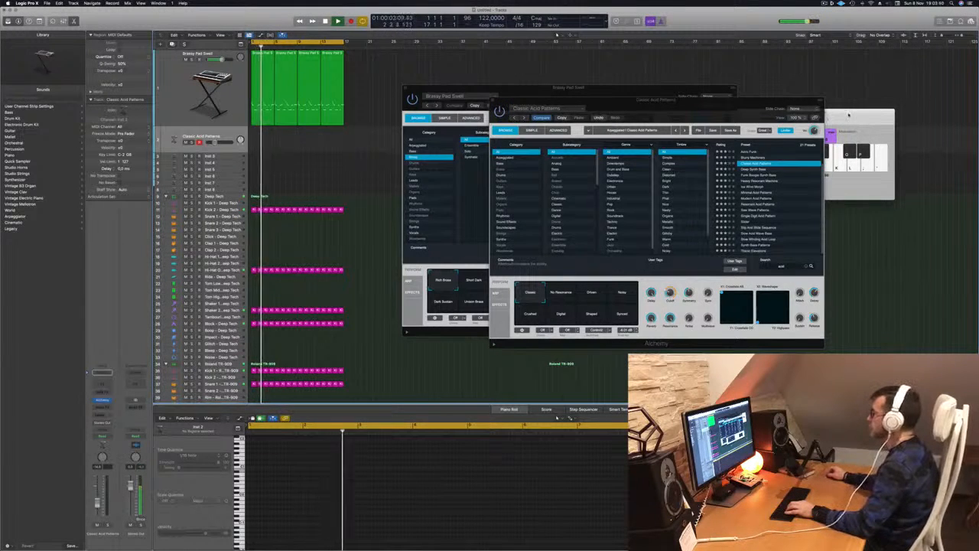
drag(849, 119, 834, 153)
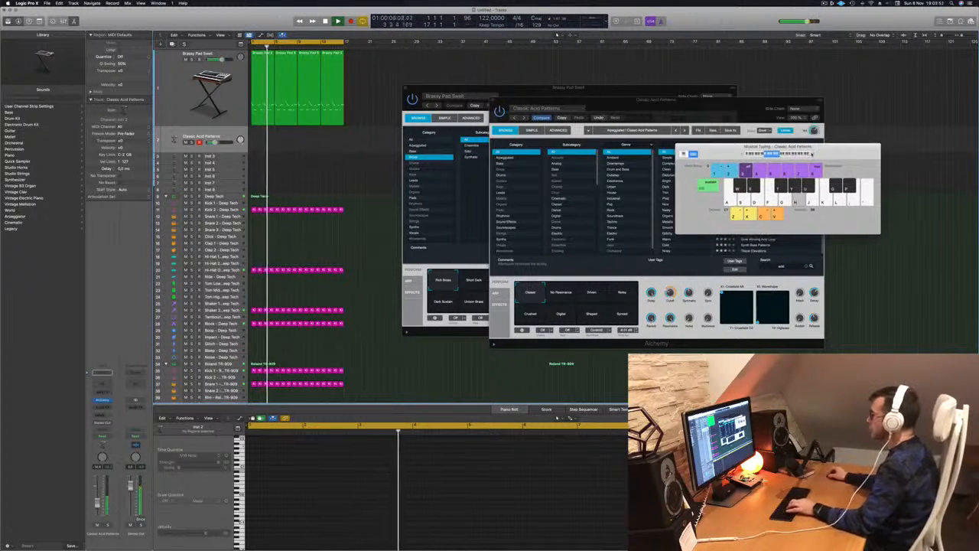
key(x)
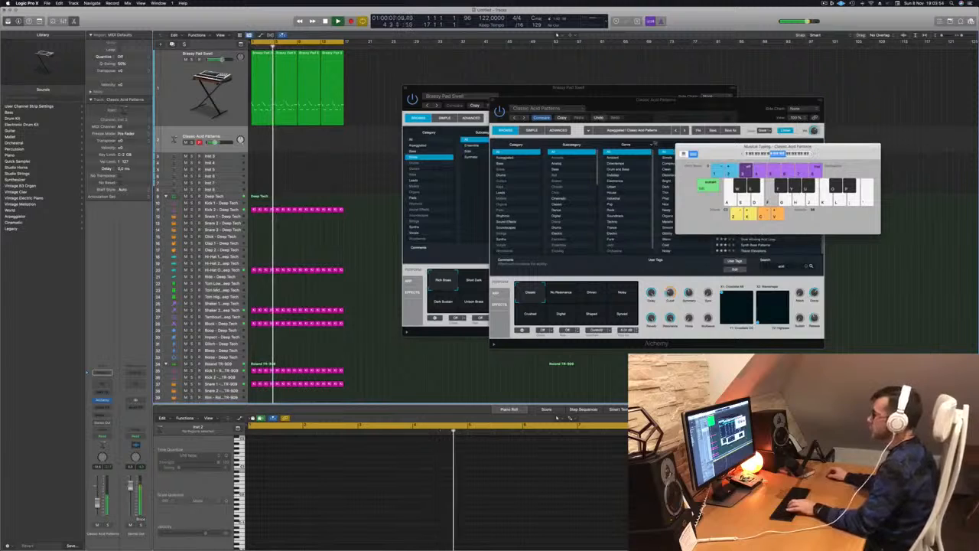
key(f)
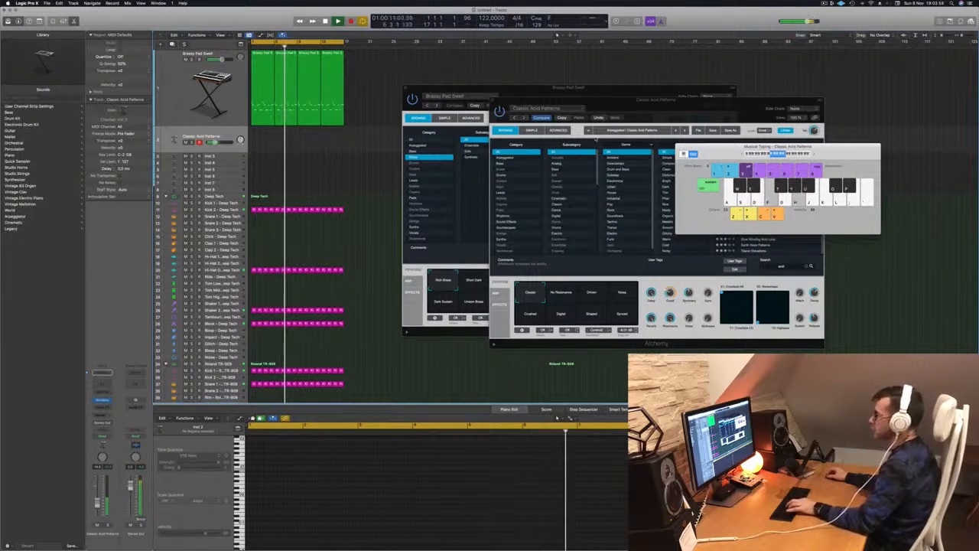
Copy the first Brassy Pad Swell region to the acid track and delete its upper notes, keeping the four low notes.
drag(261, 73, 262, 142)
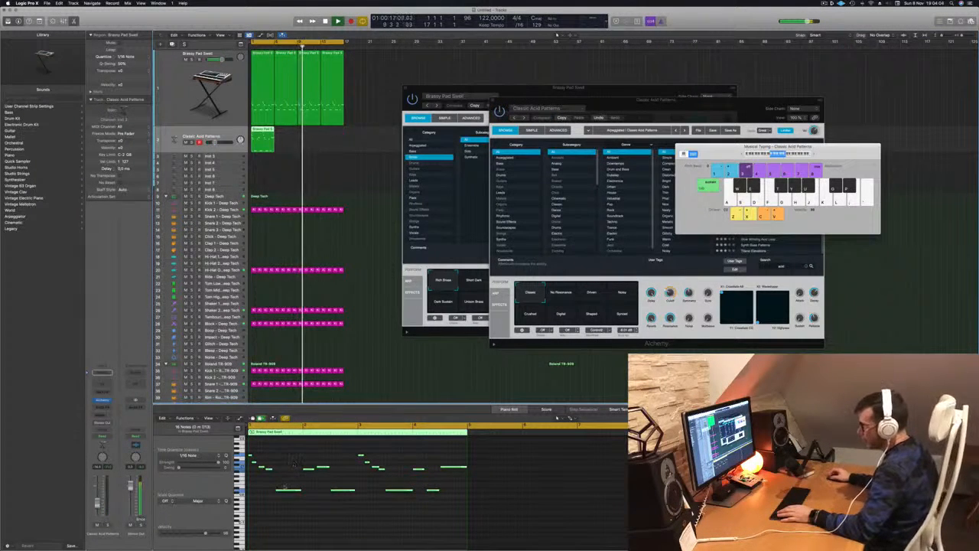
drag(263, 480, 487, 450)
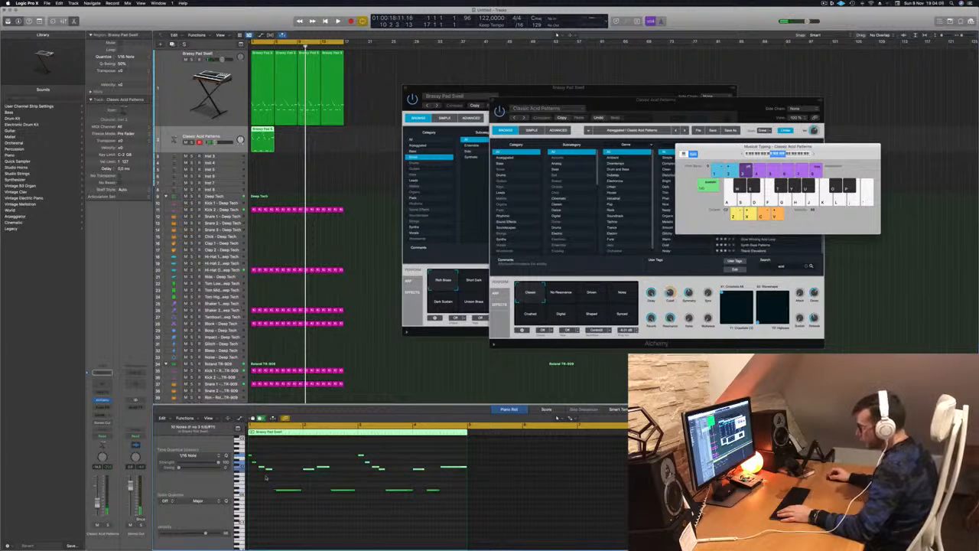
drag(252, 478, 486, 446)
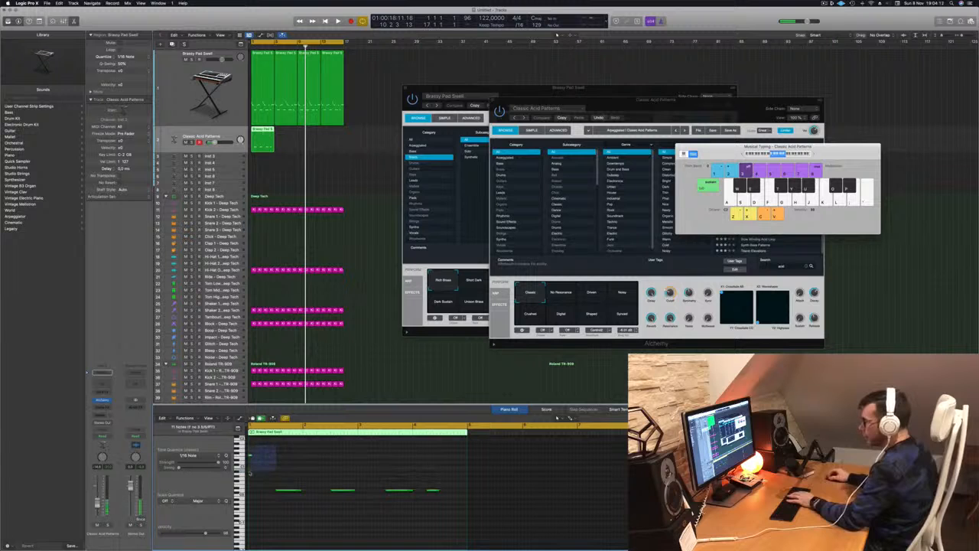
Shift the four low notes earlier so the first starts at bar 1, and delete the last two.
drag(280, 468, 528, 526)
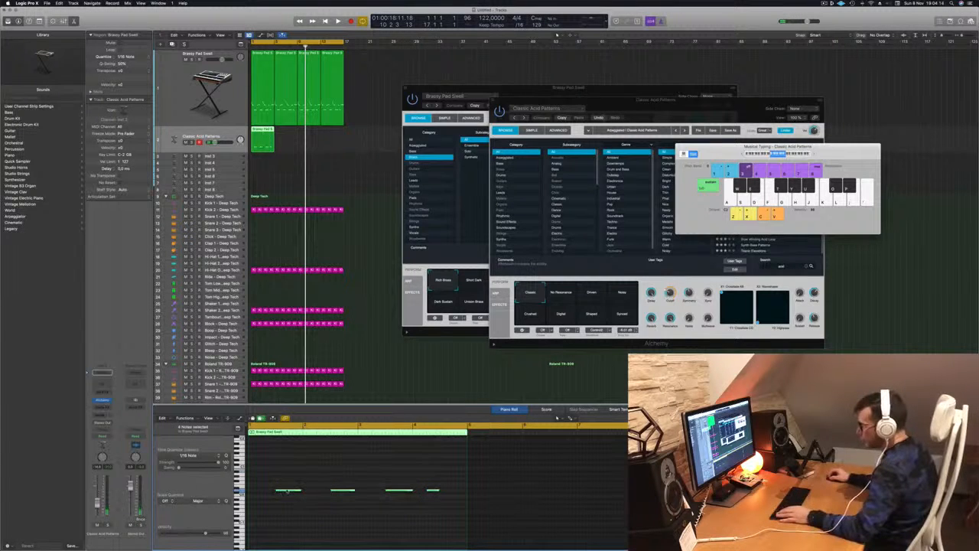
drag(287, 492, 260, 493)
key(space)
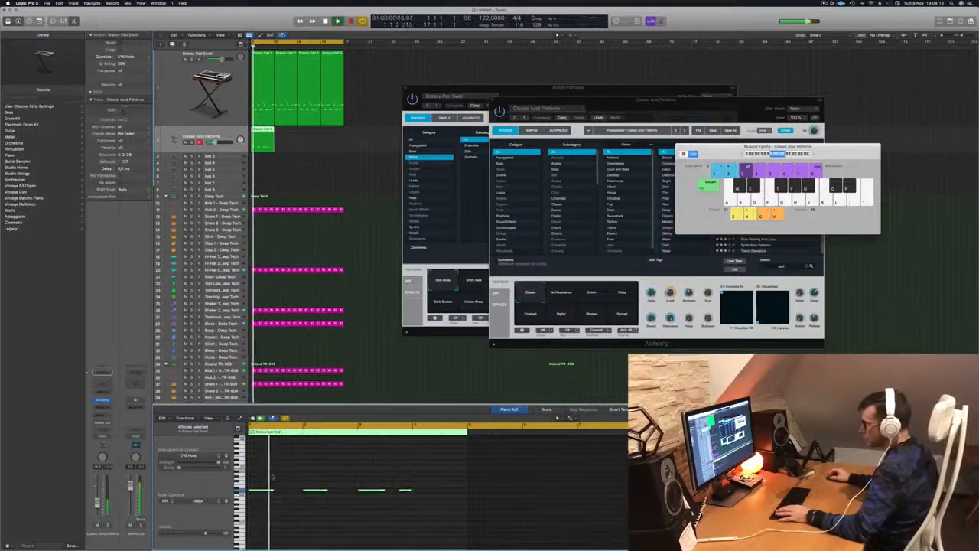
drag(250, 474, 421, 504)
key(Return)
key(Delete)
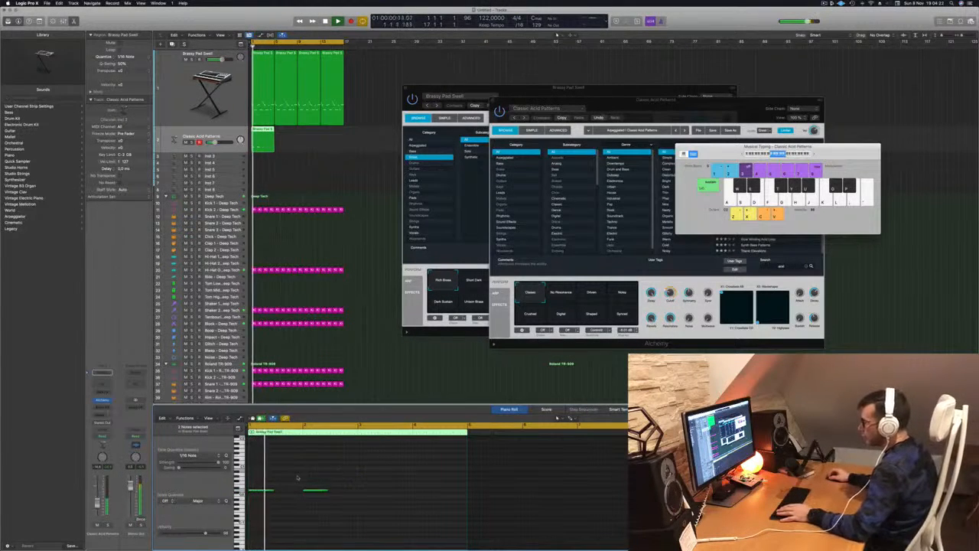
Lengthen the two remaining notes to one bar each and duplicate them to fill all four bars of the acid region.
drag(272, 489, 302, 492)
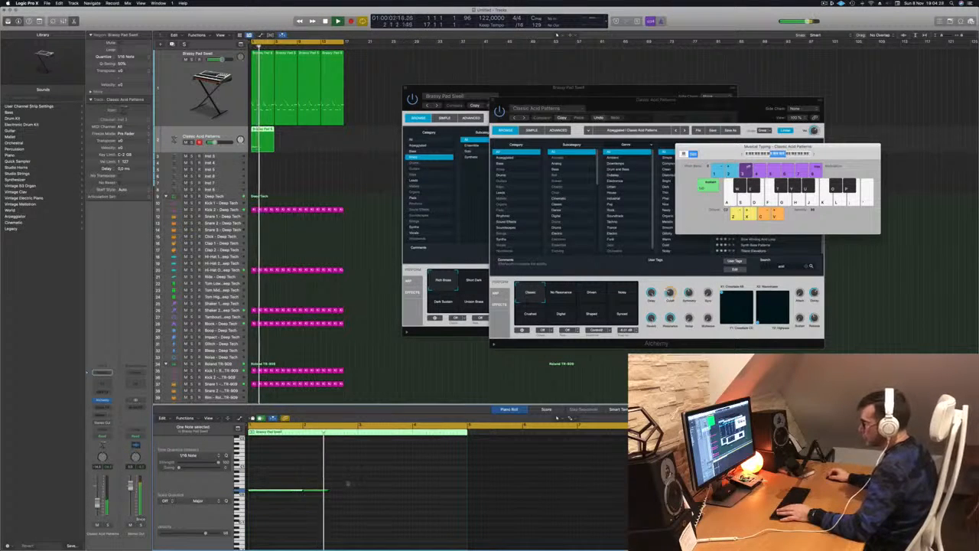
drag(329, 490, 388, 493)
key(space)
click(342, 490)
key(space)
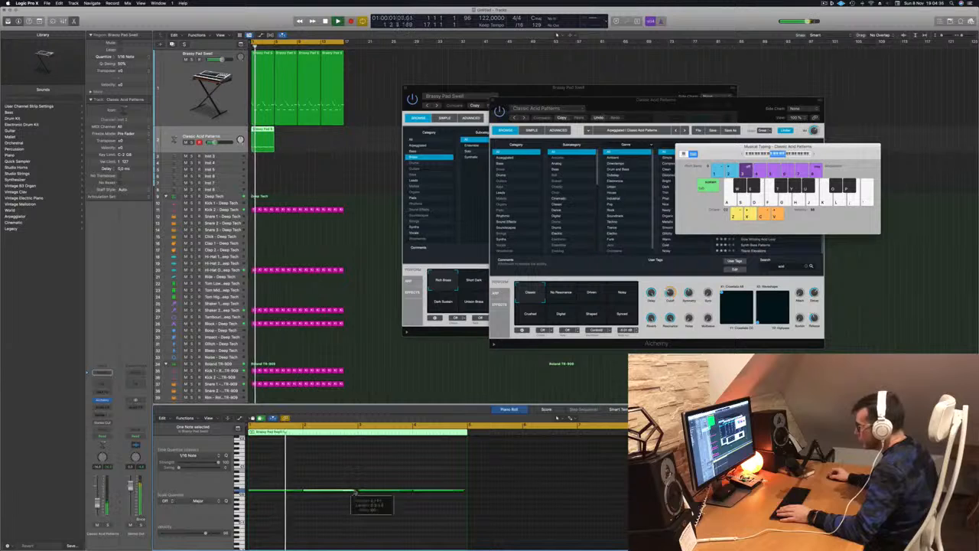
Transpose all four acid notes up by octaves and play back the loop with the Alchemy window moved aside.
drag(270, 481, 484, 502)
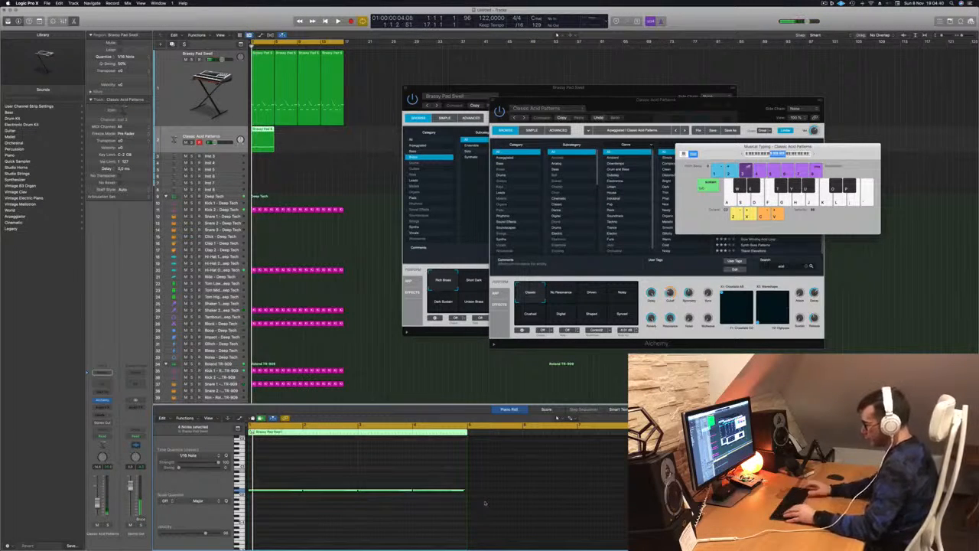
click(427, 532)
key(super+a)
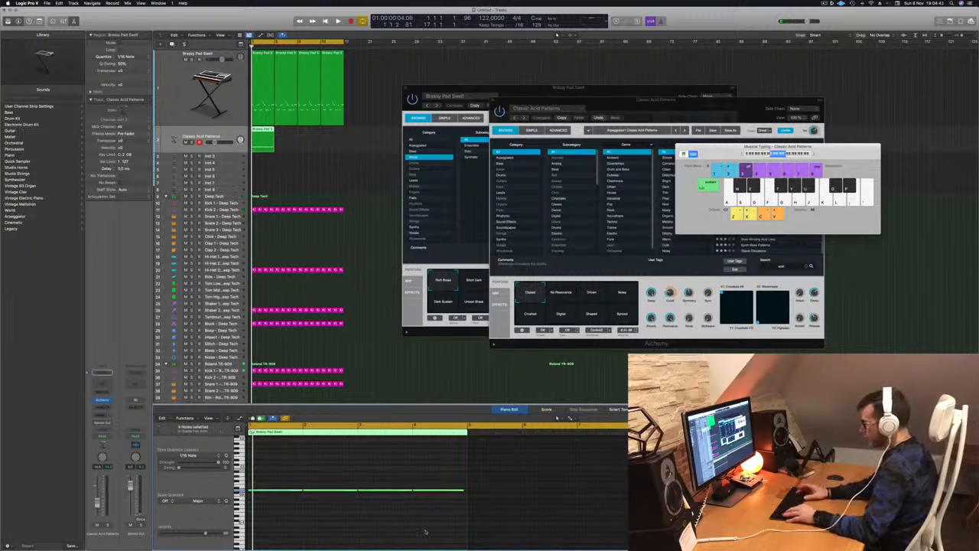
key(alt+shift+Up)
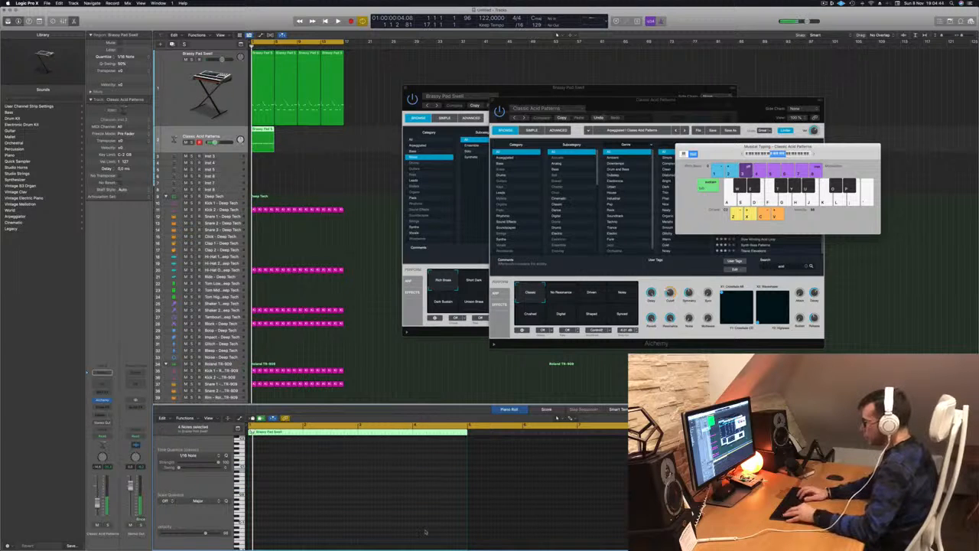
key(space)
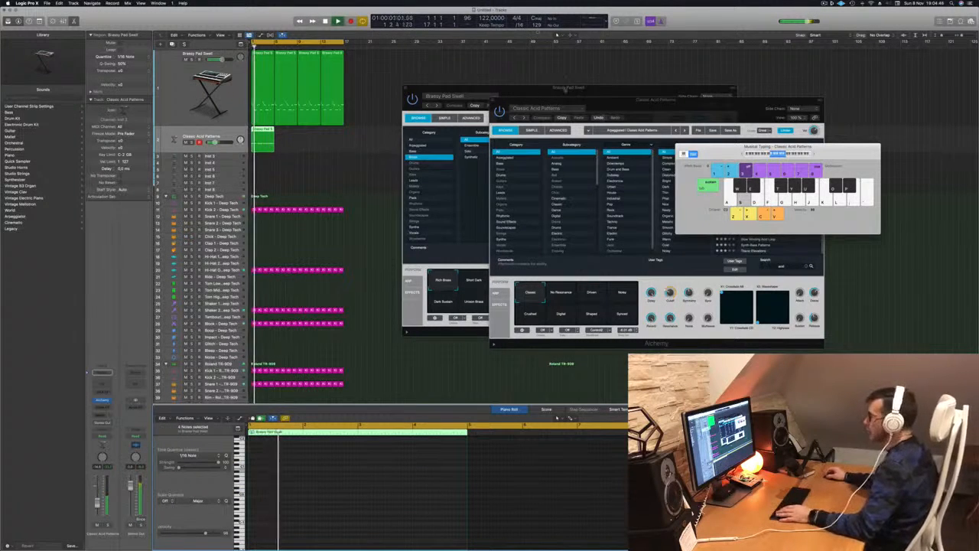
drag(599, 102, 556, 117)
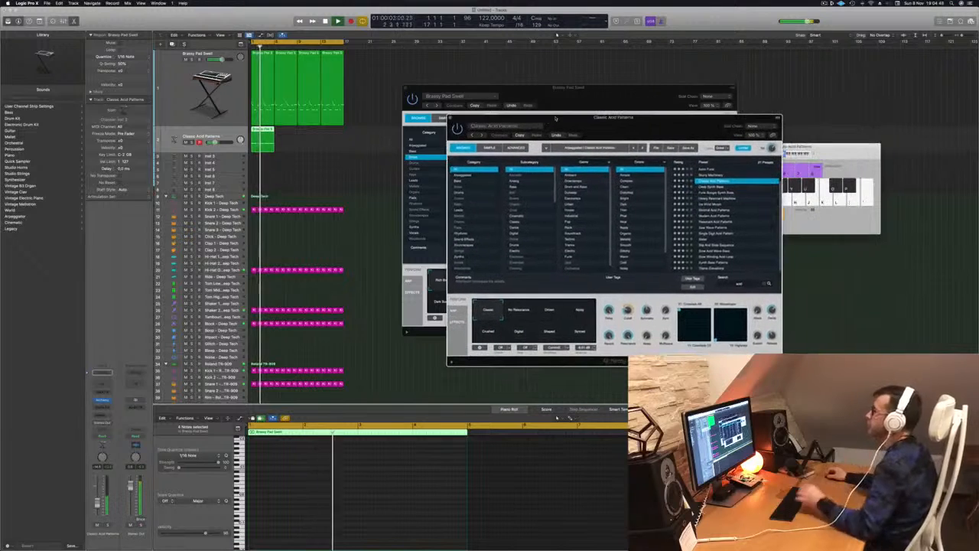
Audition the Classic Acid Patterns performance snapshots from Classic through Synced during playback, returning to No Resonance.
click(517, 313)
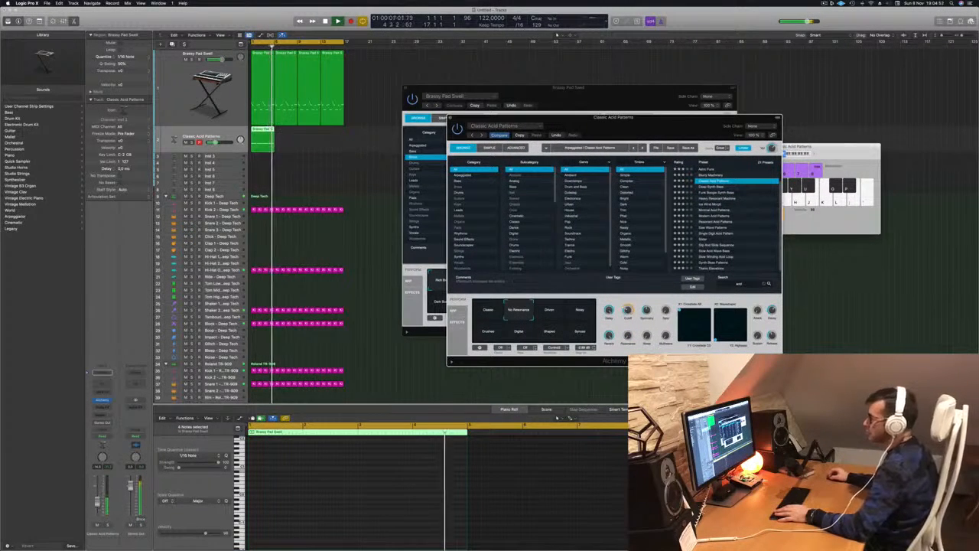
drag(97, 502, 97, 500)
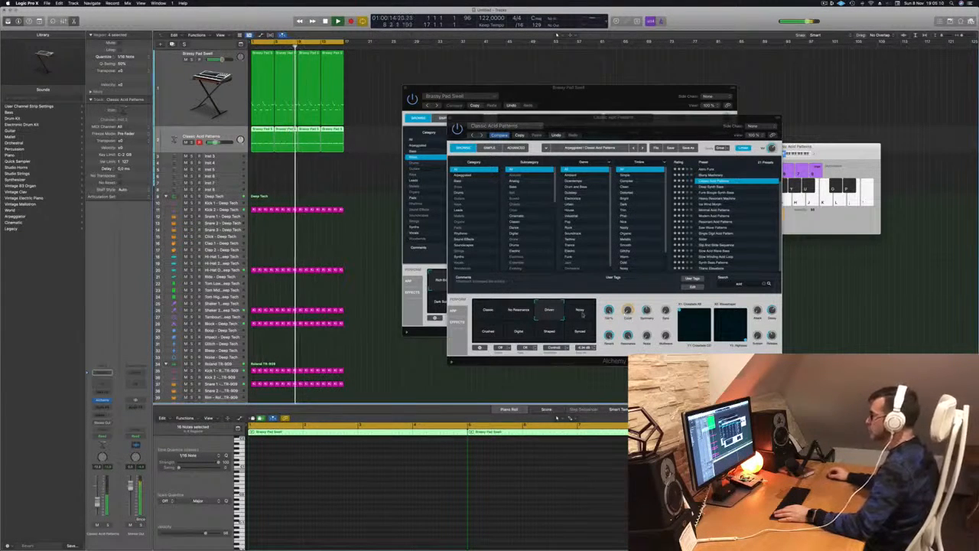
click(585, 310)
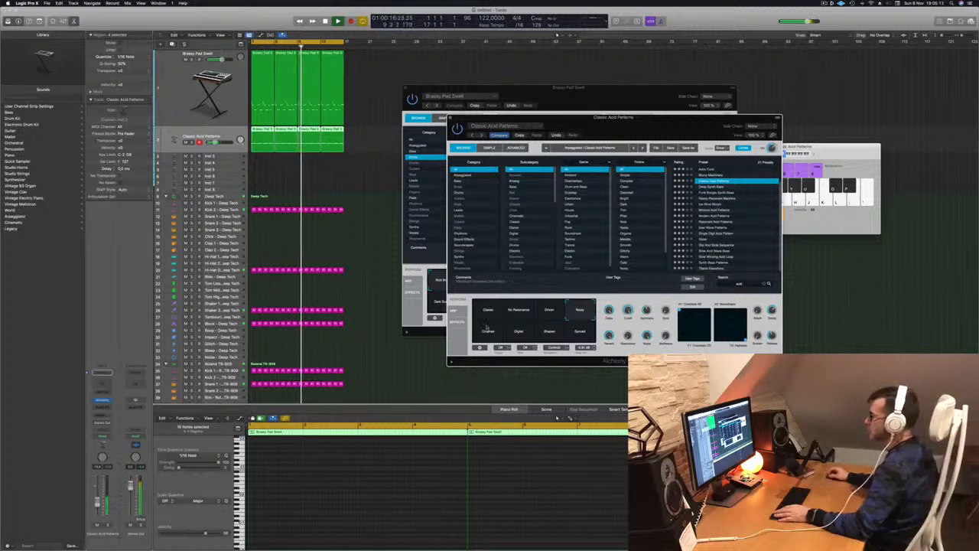
click(485, 329)
click(518, 331)
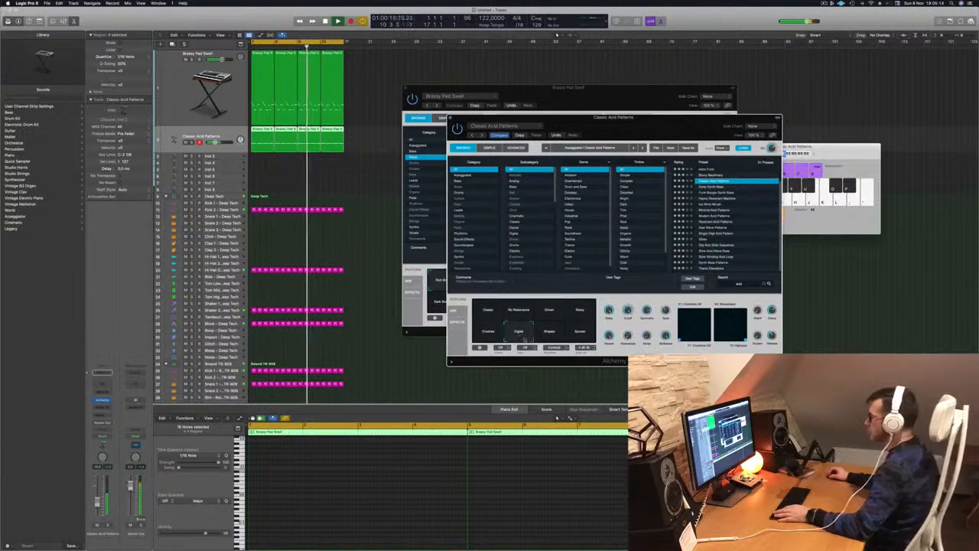
click(555, 336)
click(583, 335)
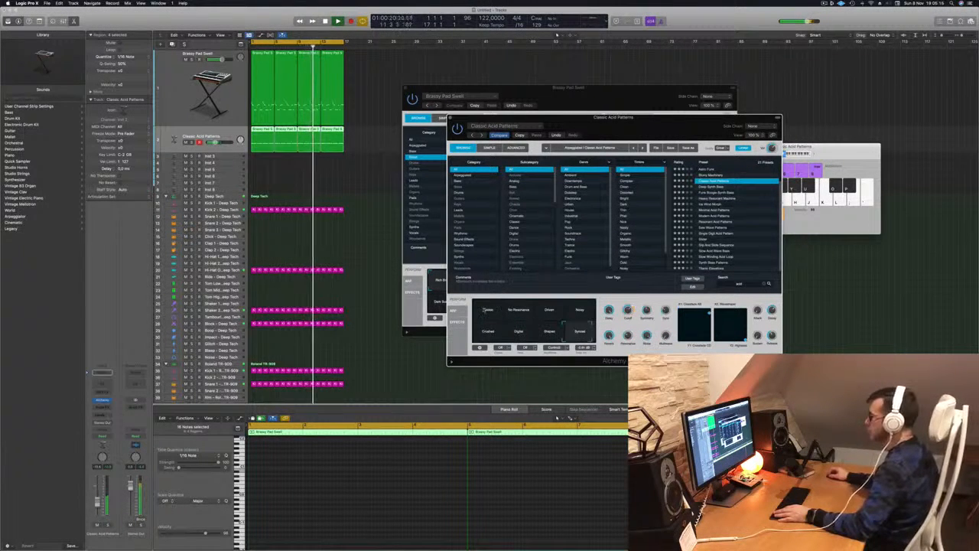
click(494, 315)
click(519, 313)
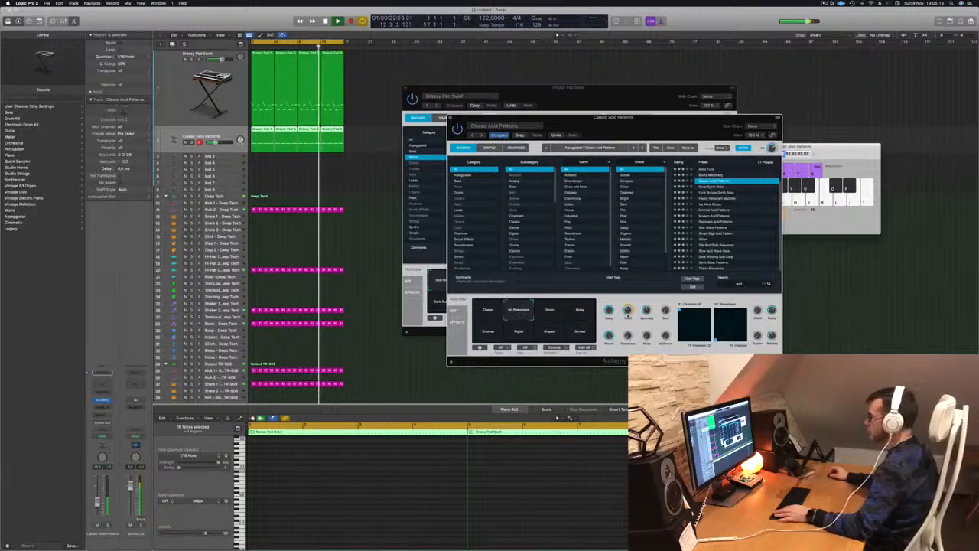
Adjust the synth's Cutoff, compare the Driven and No Resonance snapshots, and raise the Classic Acid Patterns track's volume slightly.
mouse_move(627, 311)
mouse_down()
mouse_move(626, 333)
mouse_move(627, 304)
mouse_move(630, 316)
mouse_up()
click(557, 312)
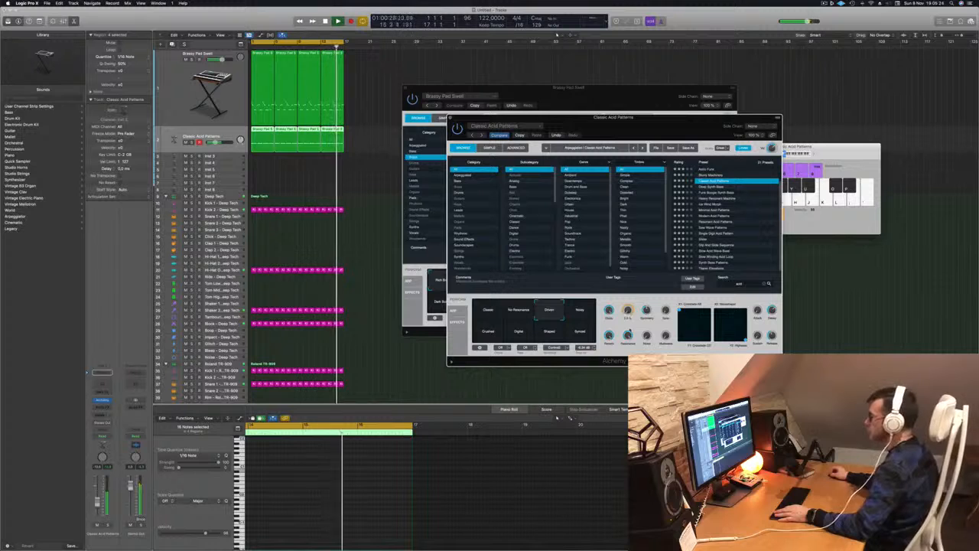
click(517, 314)
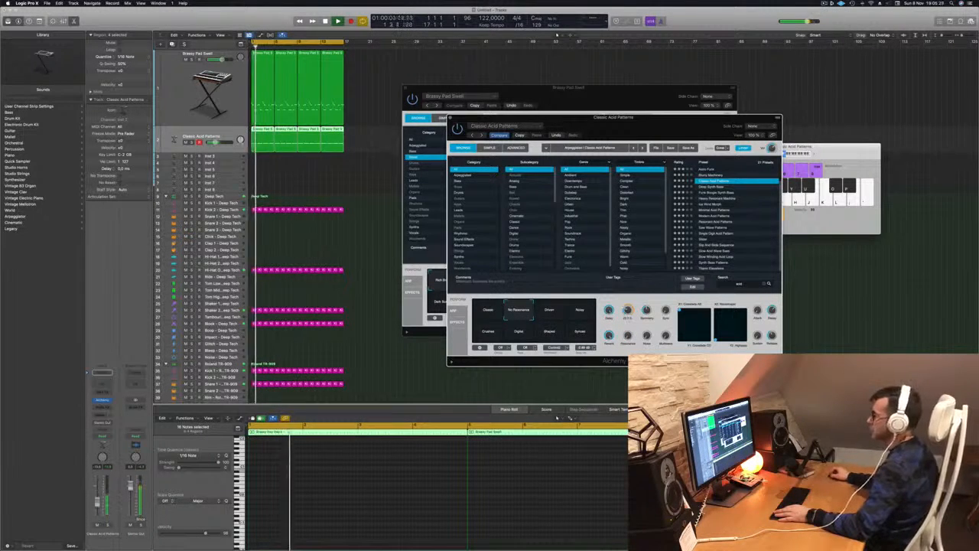
drag(214, 143, 218, 142)
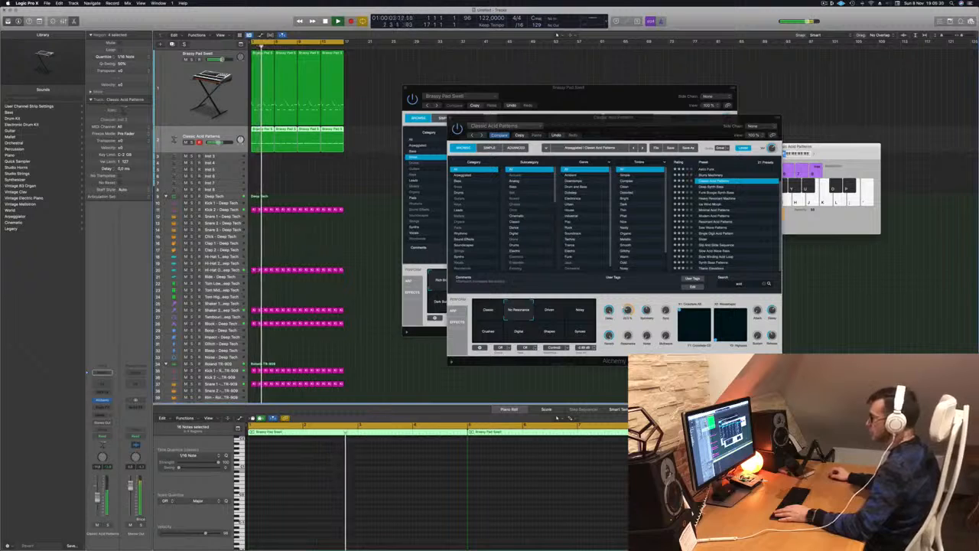
Show the Classic Acid Patterns arpeggiator settings and raise the track's volume slightly, playing the arrangement.
click(456, 311)
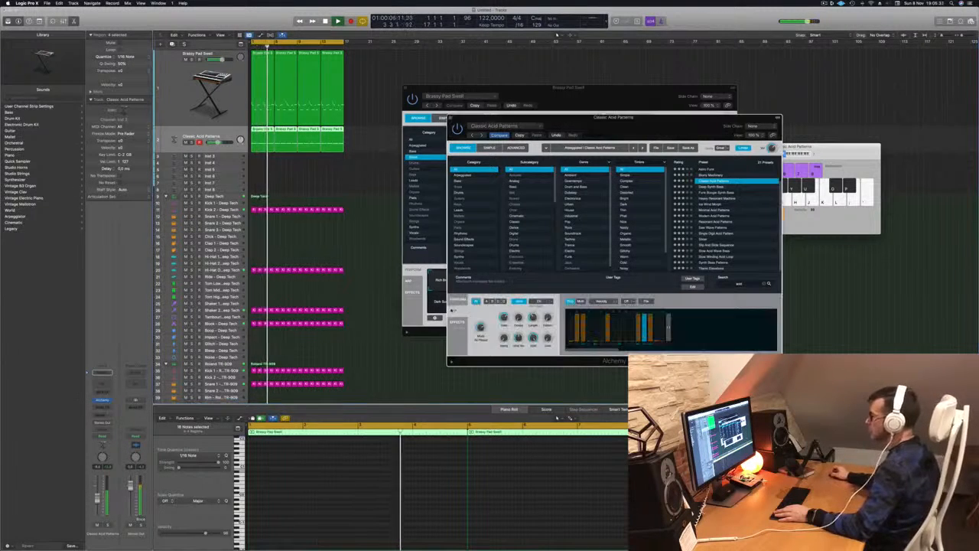
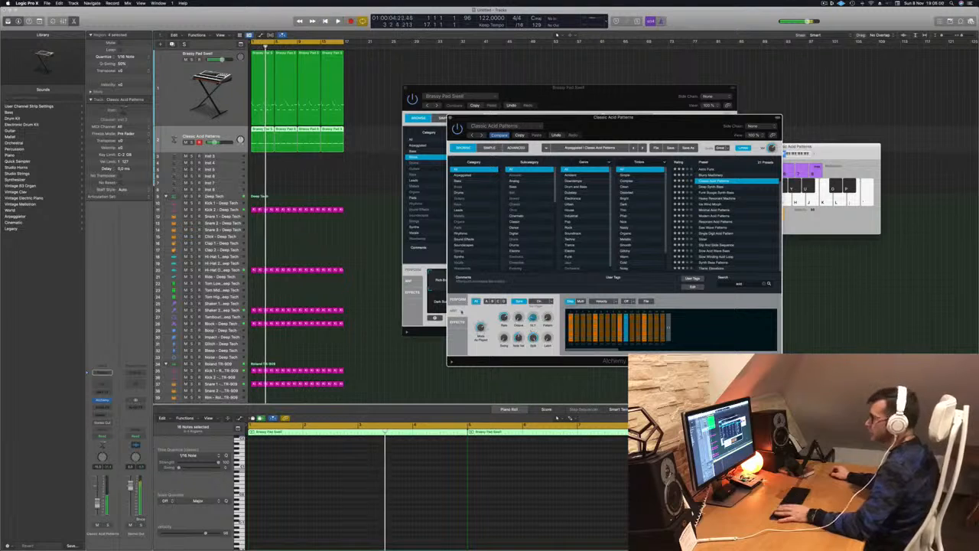
drag(97, 503, 97, 500)
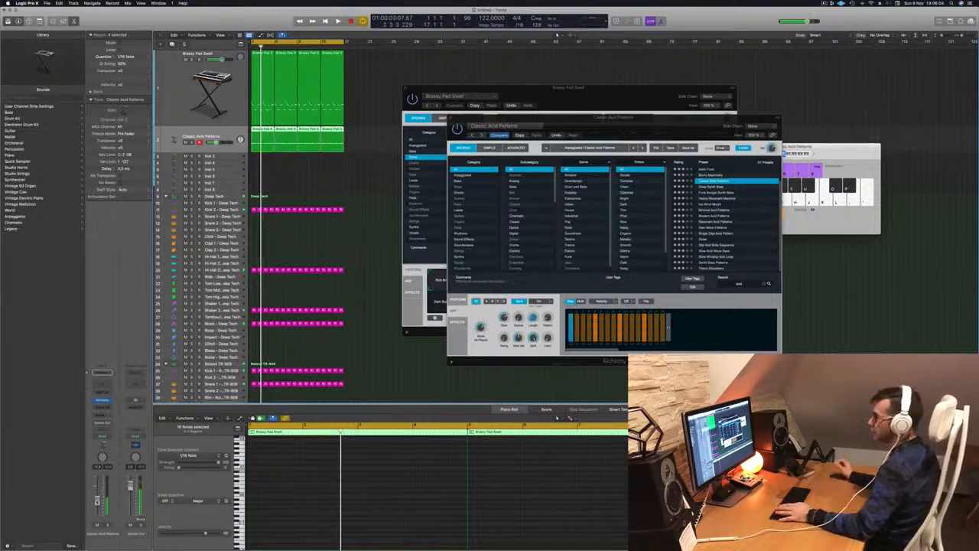
key(space)
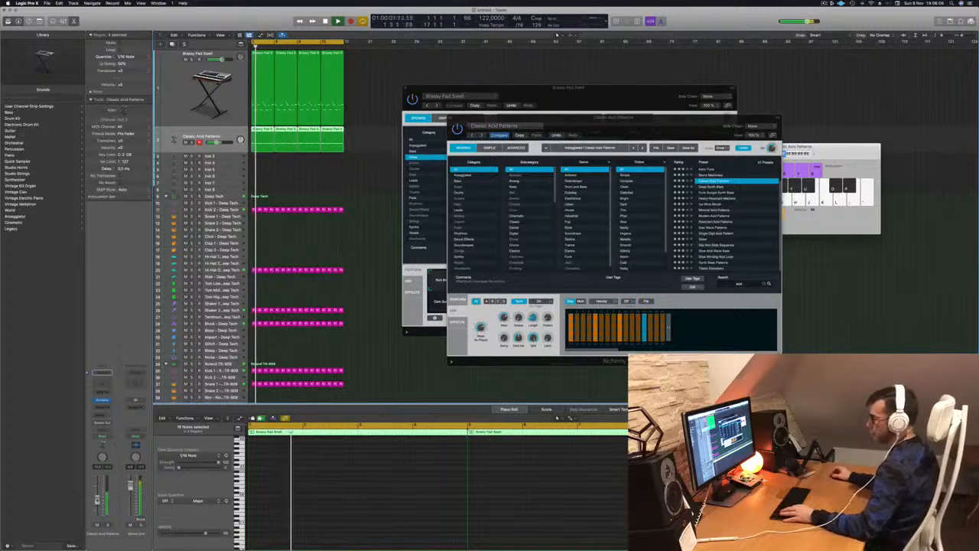
Deselect the regions, close the musical typing keyboard and show the mixer.
click(368, 364)
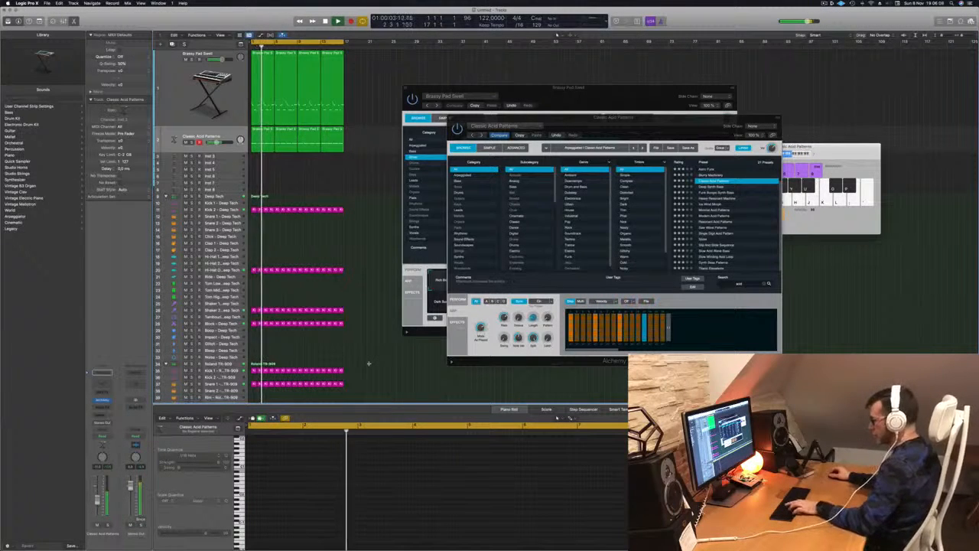
key(super+k)
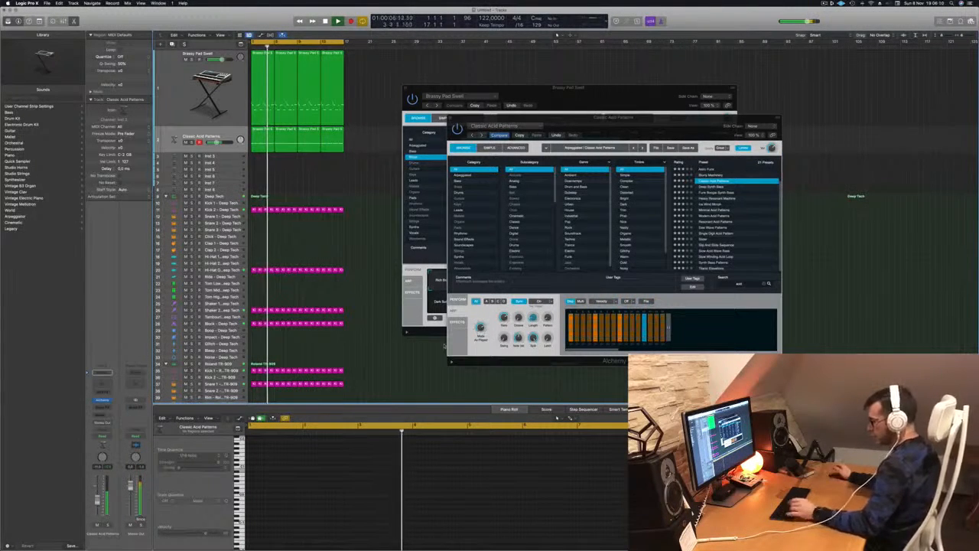
key(x)
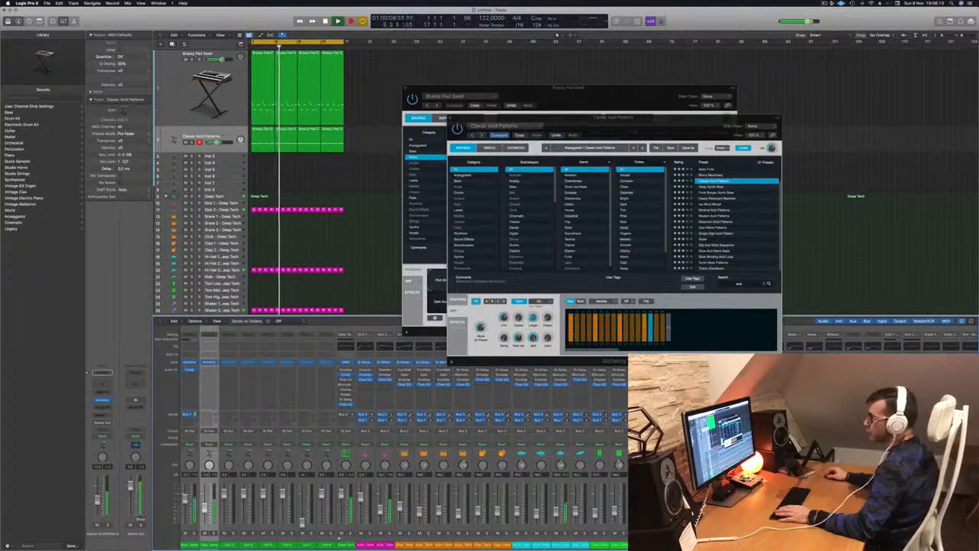
Add a side-chained Compressor to the Classic Acid Patterns channel, lower the channel's fader slightly, and close the plug-in window.
click(223, 137)
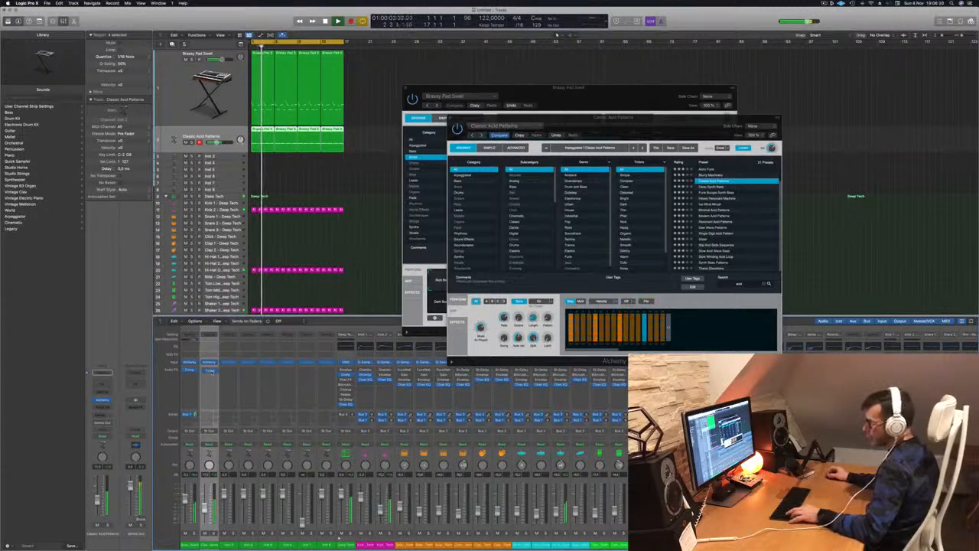
click(209, 370)
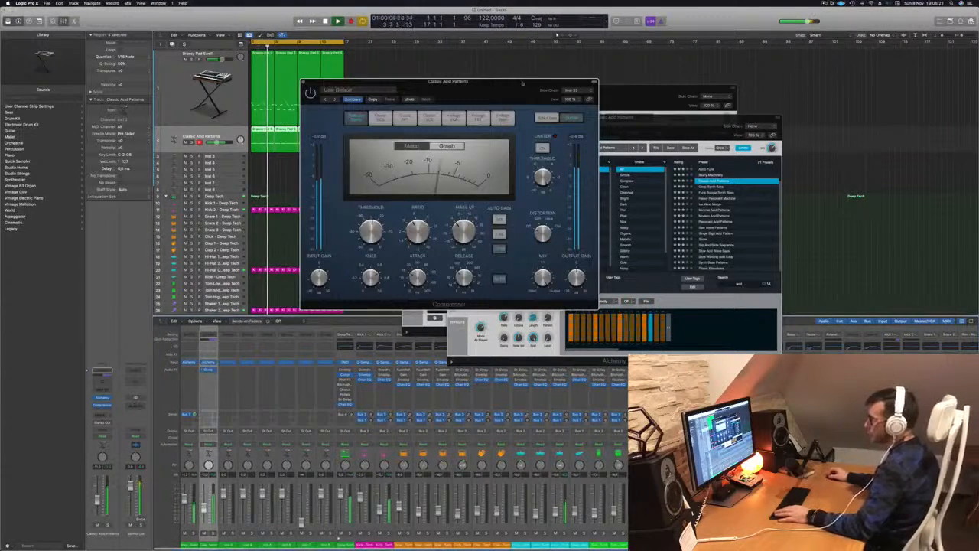
drag(492, 91, 552, 140)
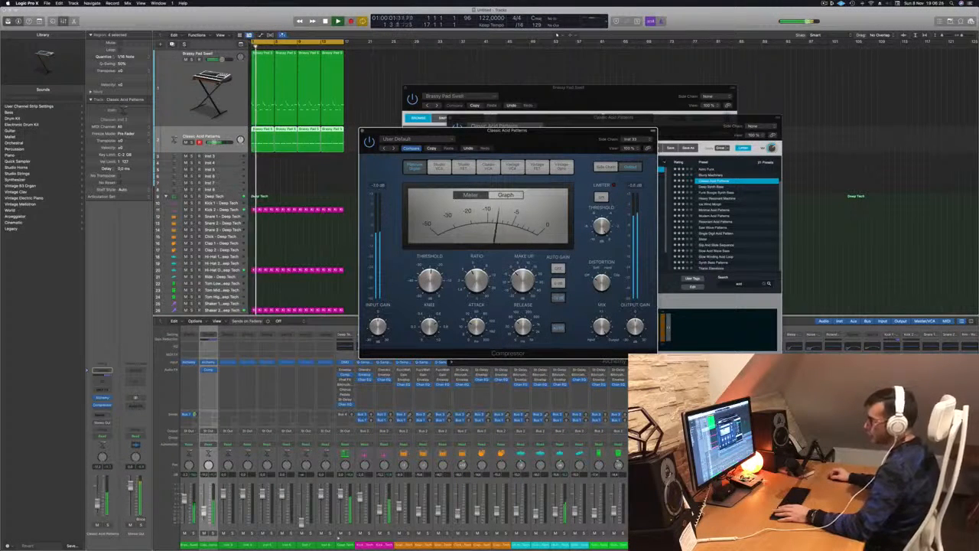
click(204, 511)
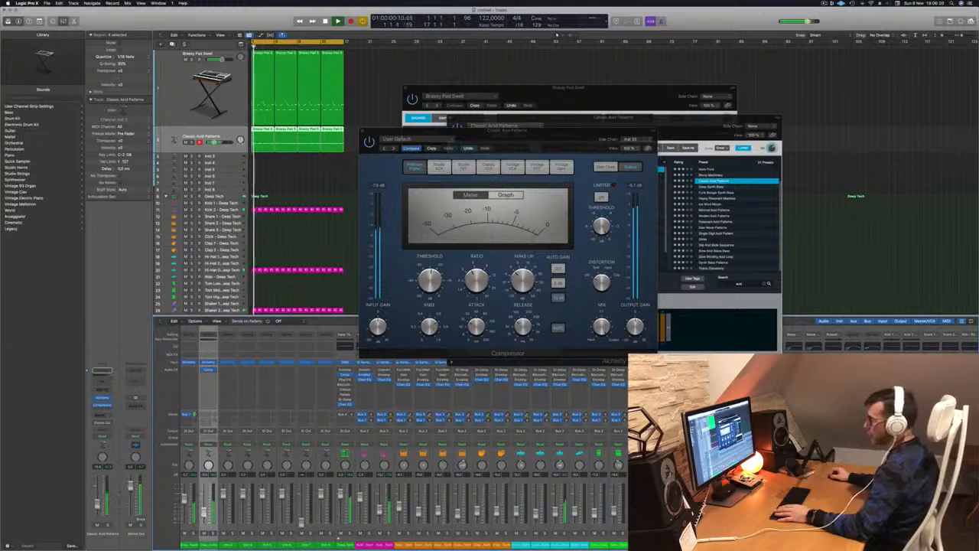
drag(555, 137, 538, 273)
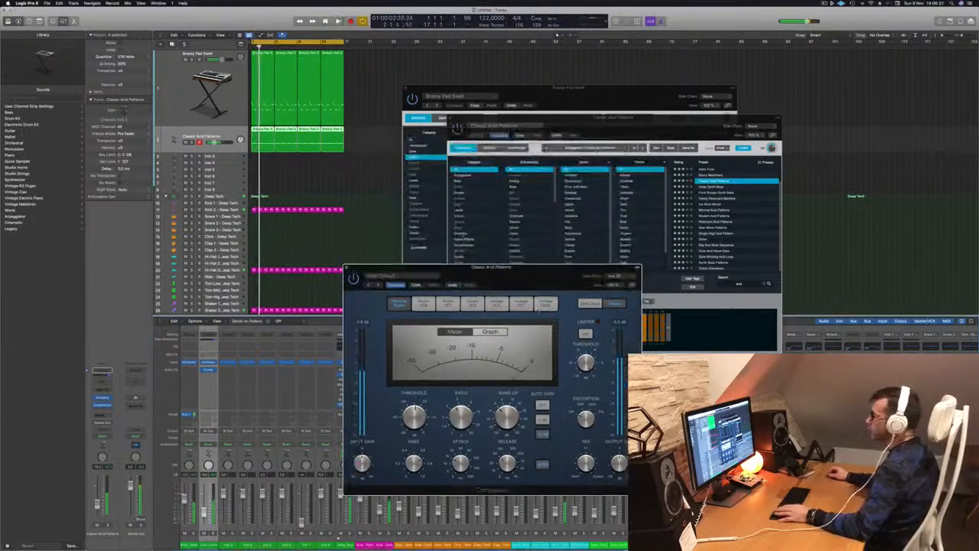
click(347, 269)
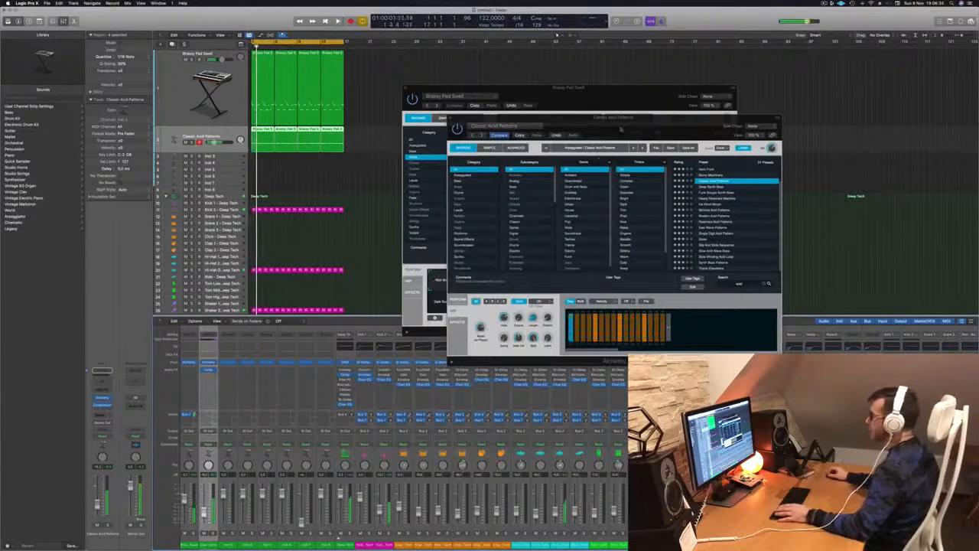
Return the Classic Acid Patterns synth to its performance controls and choose the Driven snapshot.
drag(621, 130, 611, 135)
click(448, 304)
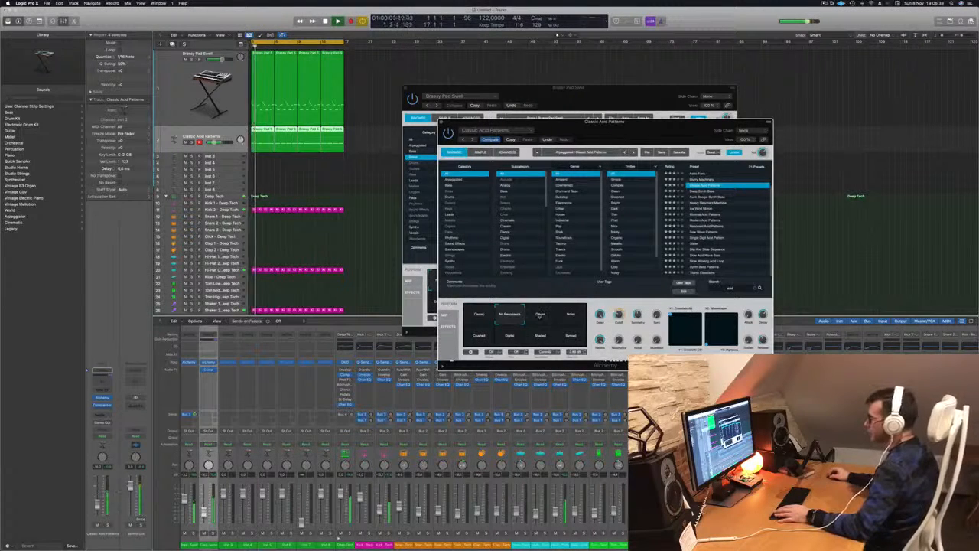
click(539, 315)
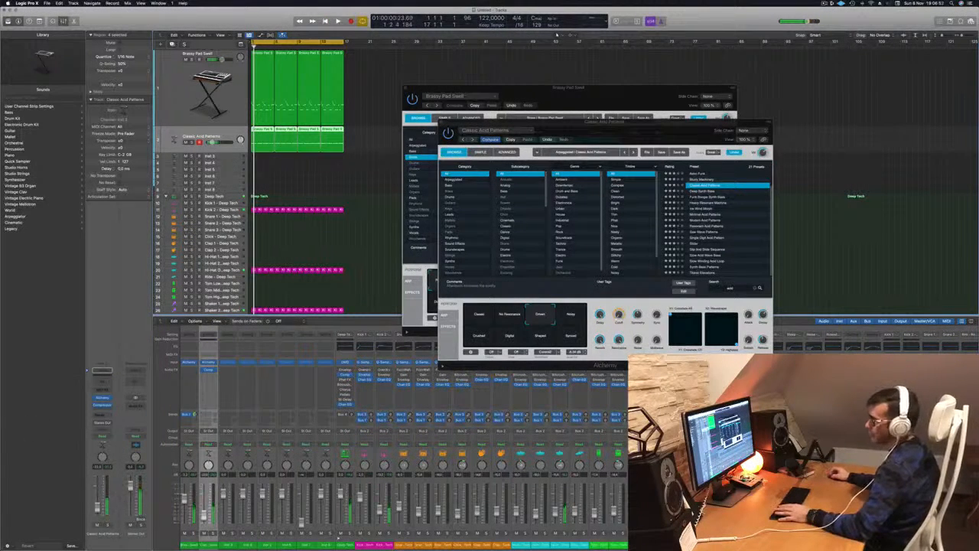
Set the Classic Acid Patterns track's automation mode to Touch and record a Cutoff sweep during playback.
click(102, 435)
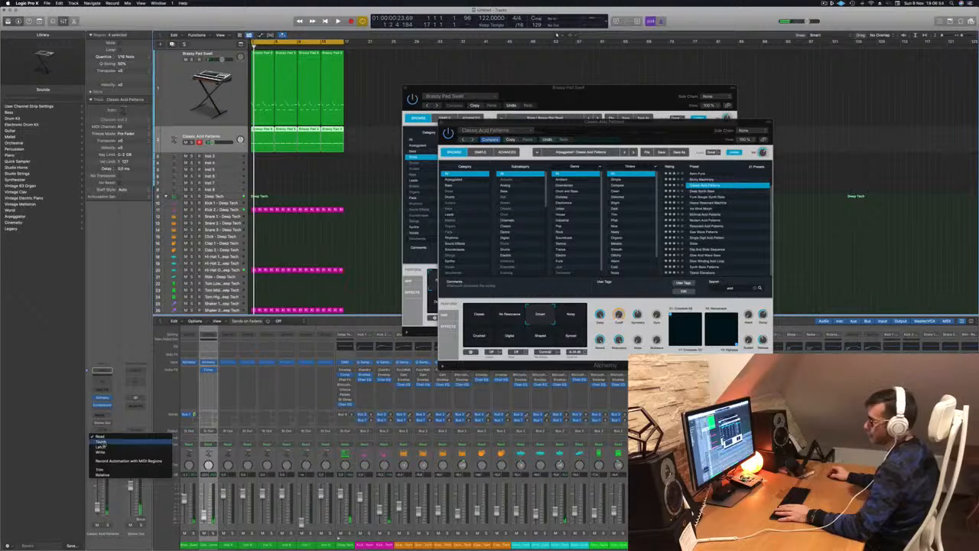
click(101, 441)
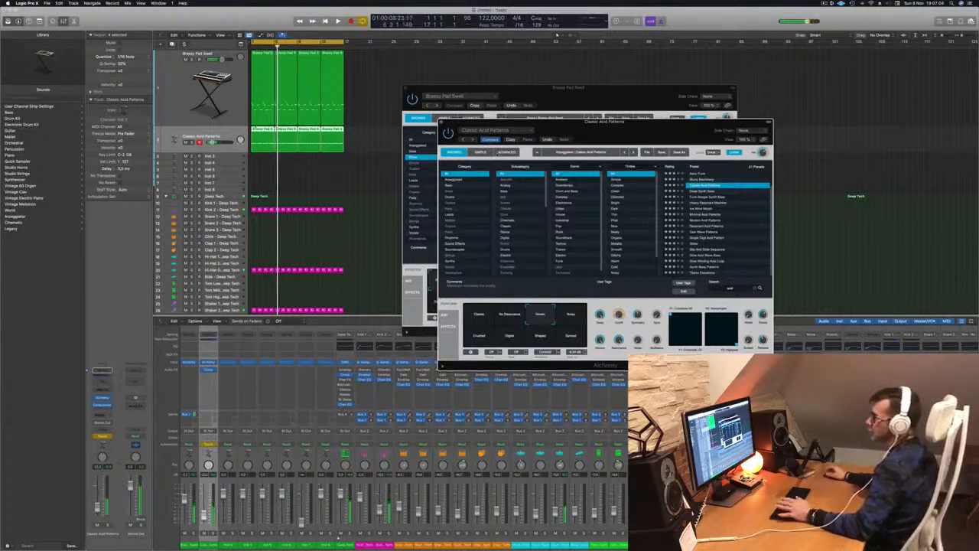
key(space)
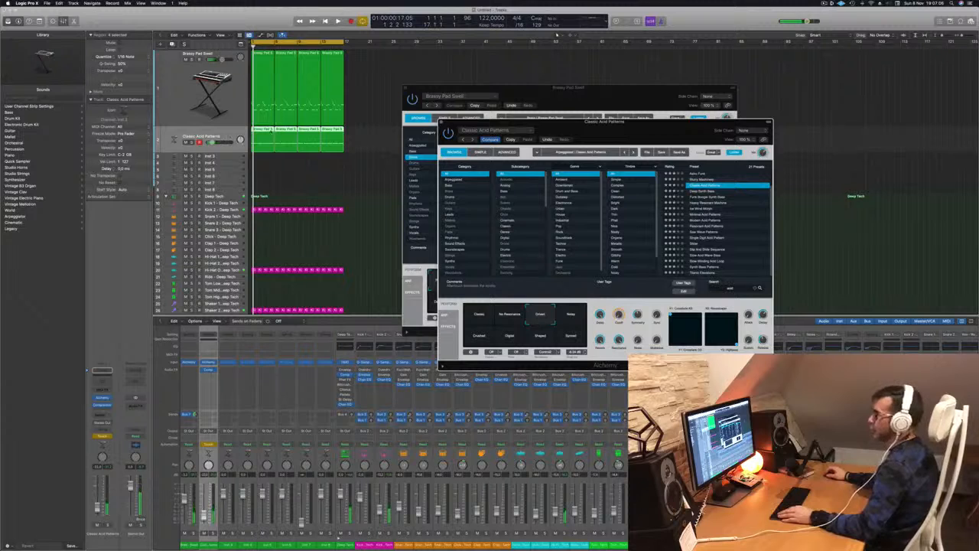
Show track automation, set Classic Acid Patterns to Read mode and unfold its Cutoff automation lane.
key(a)
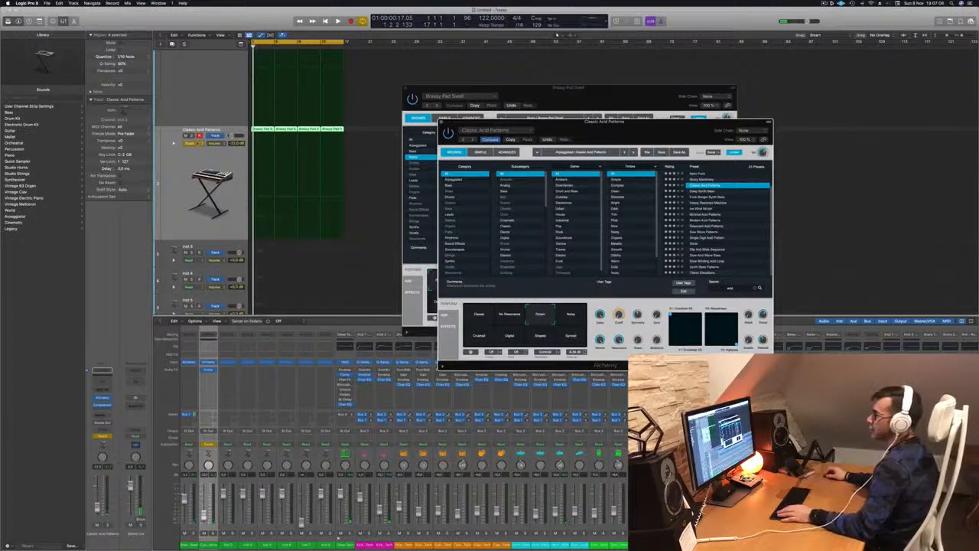
click(191, 143)
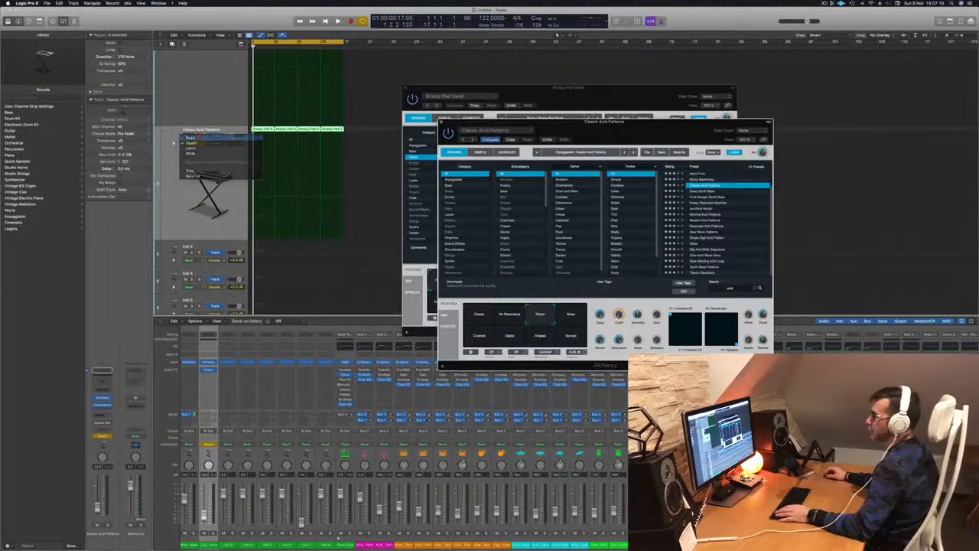
click(198, 139)
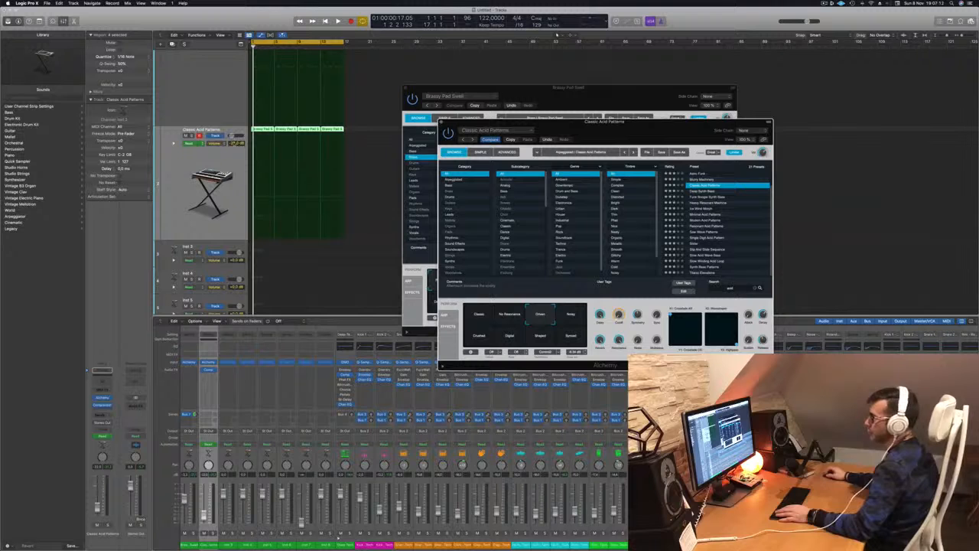
click(174, 143)
scroll(217, 259, down, 3)
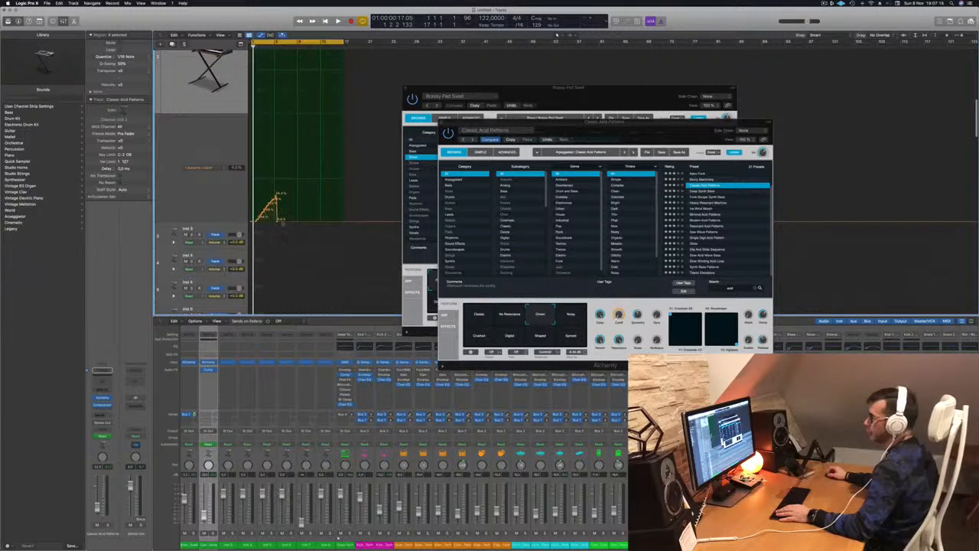
Replace the recorded Cutoff automation with two rising and falling ramps, peaking at bars 5 and 13 and returning to 0 % at bars 9 and 17.
drag(278, 222, 251, 225)
key(space)
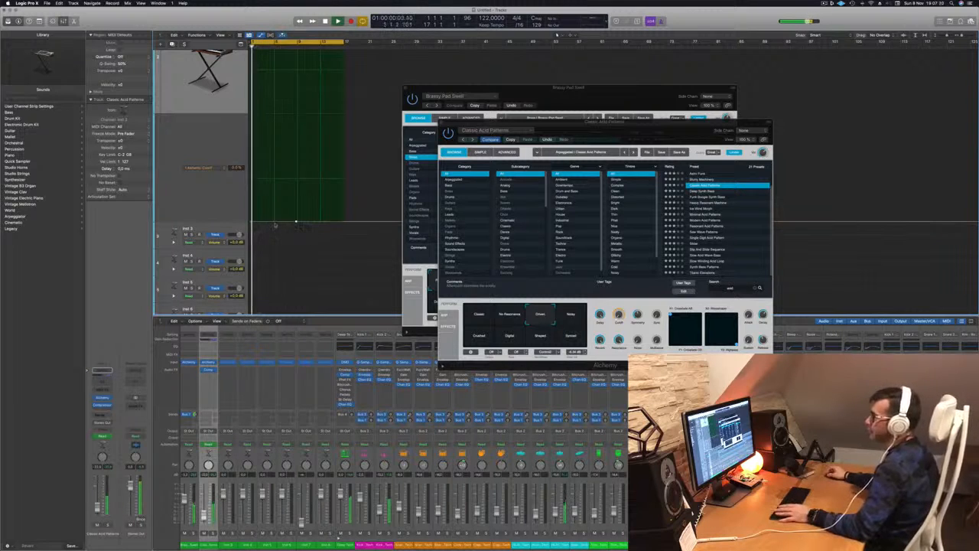
click(275, 222)
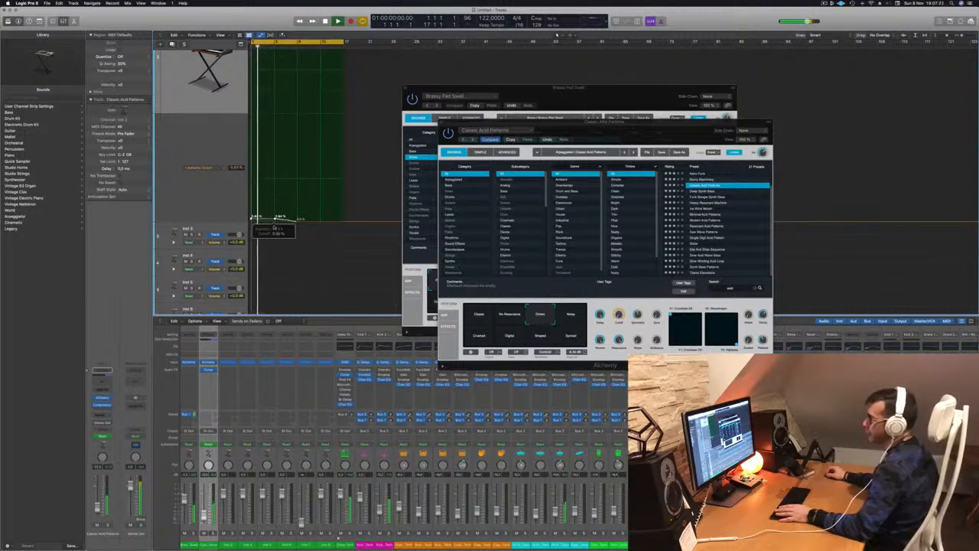
drag(275, 222, 275, 219)
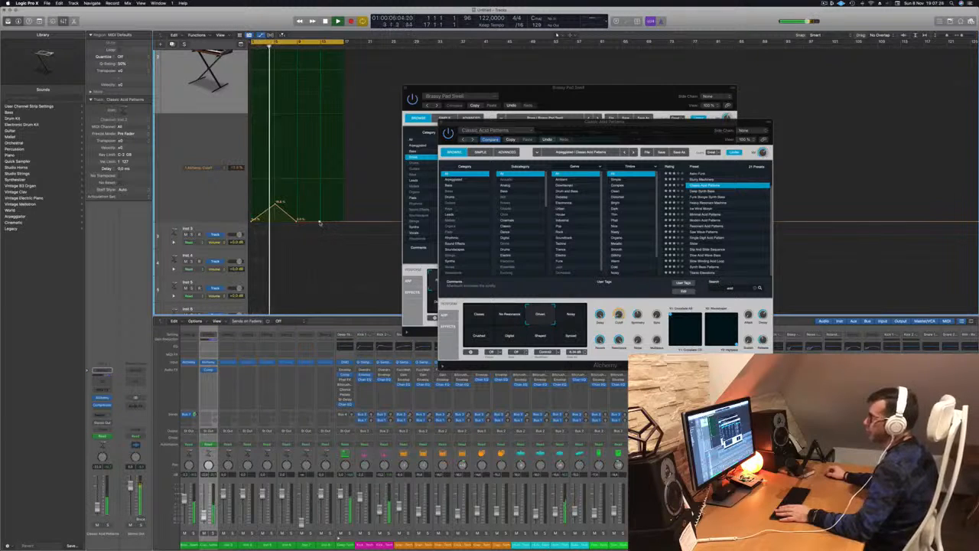
drag(319, 222, 346, 219)
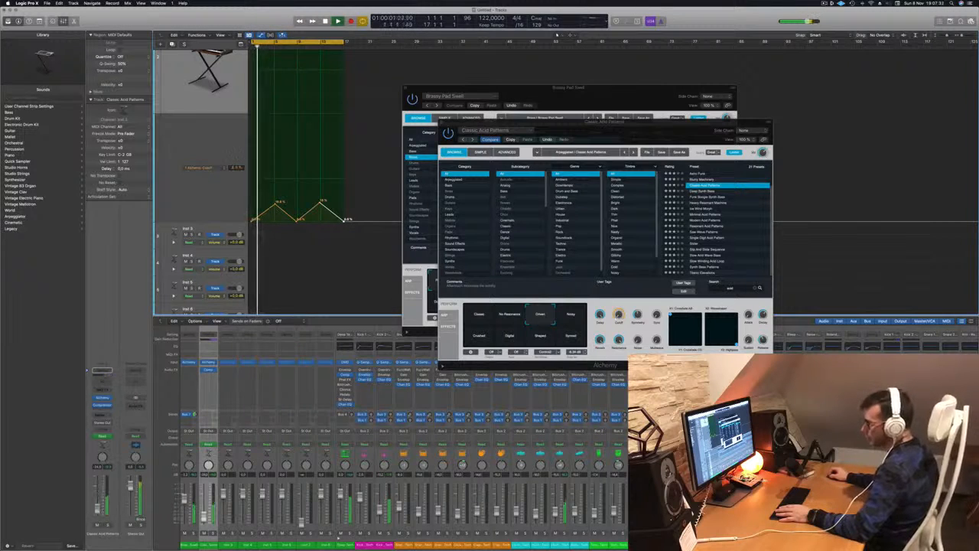
Add a Channel EQ to the Classic Acid Patterns track and enable its low cut at 108 Hz with a Q of 0.88.
click(97, 384)
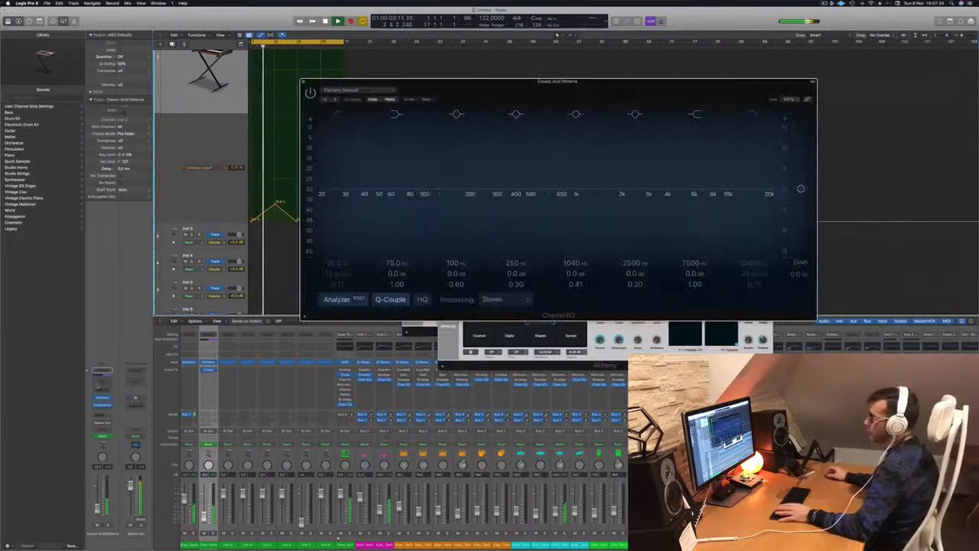
key(Return)
click(344, 119)
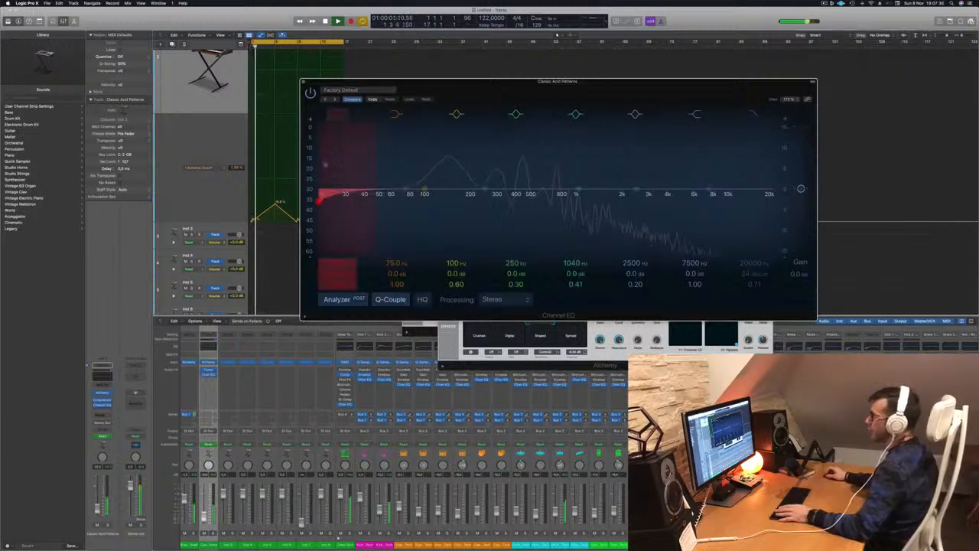
drag(327, 163, 430, 165)
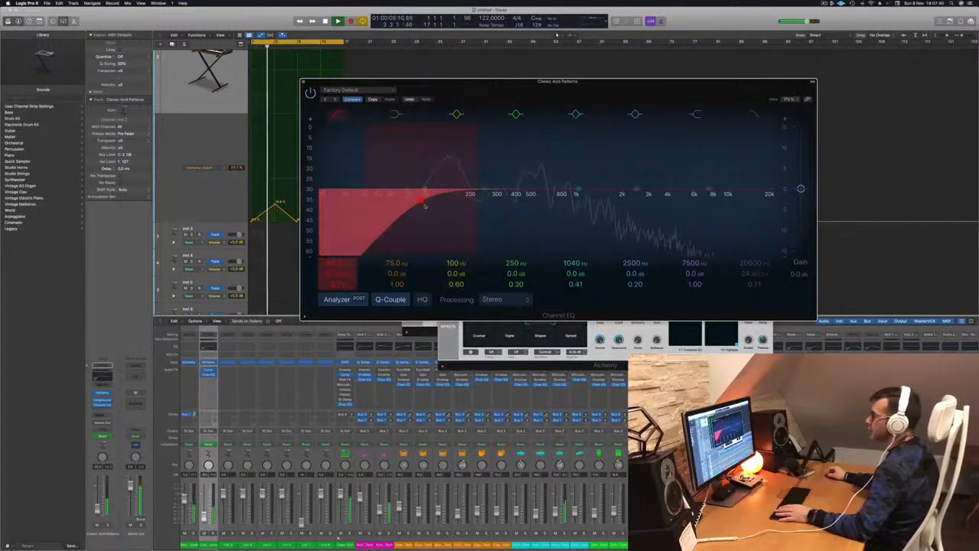
drag(422, 197, 430, 188)
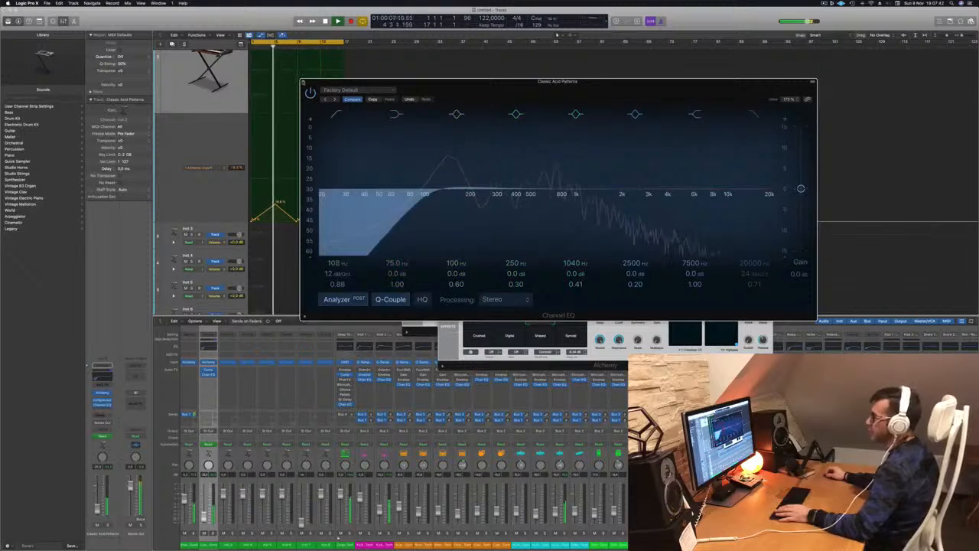
click(303, 82)
Duplicate the Brassy Pad Swell track and copy its first region onto the new track at bar 1.
scroll(356, 172, down, 3)
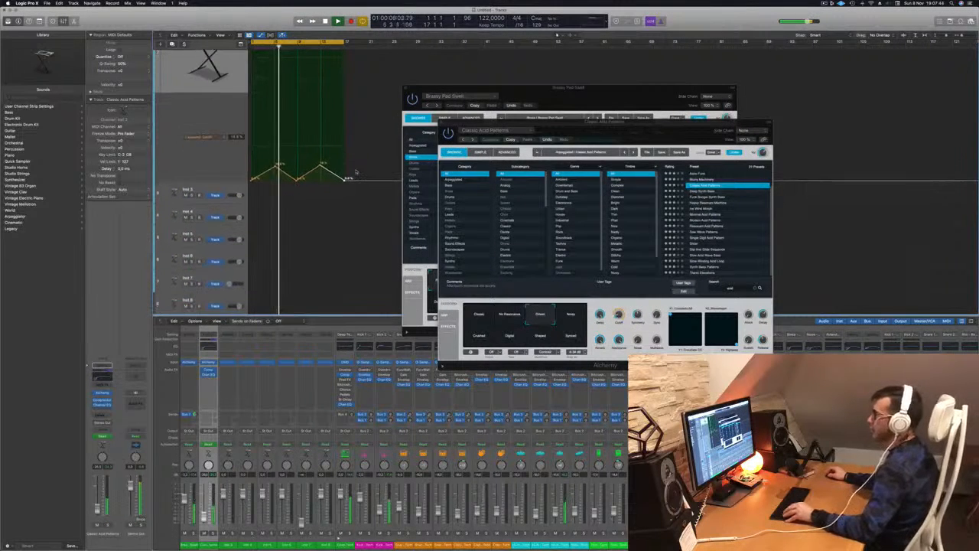
scroll(363, 168, up, 8)
click(215, 110)
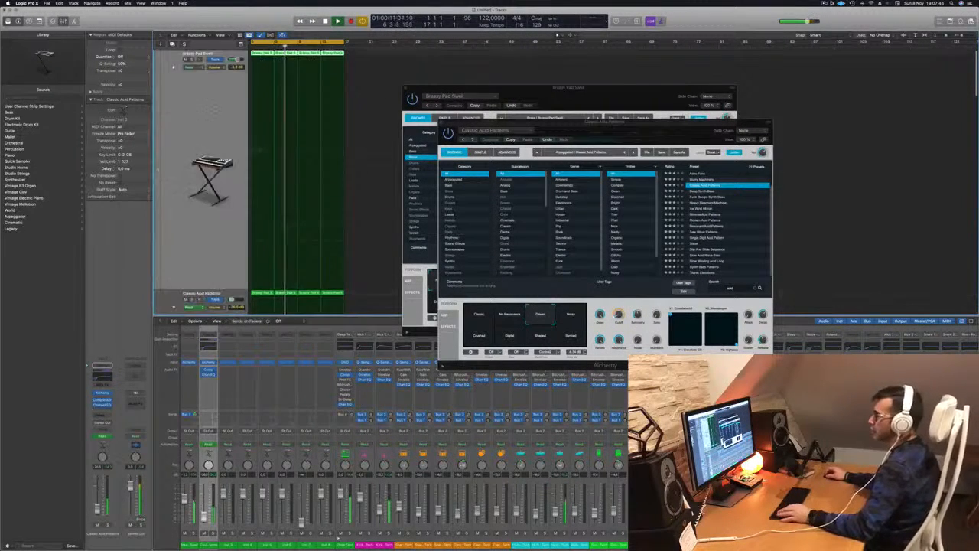
key(z)
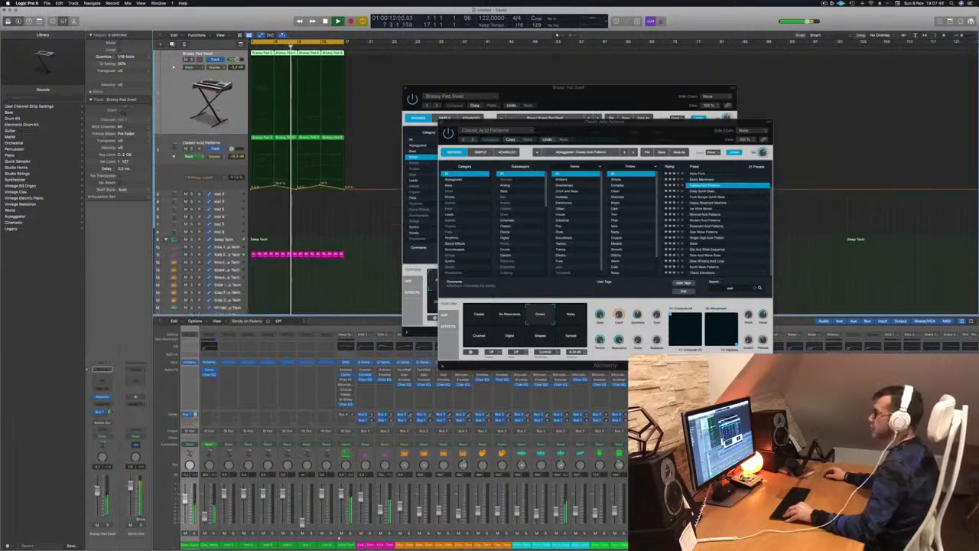
drag(560, 128, 855, 125)
drag(635, 86, 703, 107)
drag(930, 124, 814, 80)
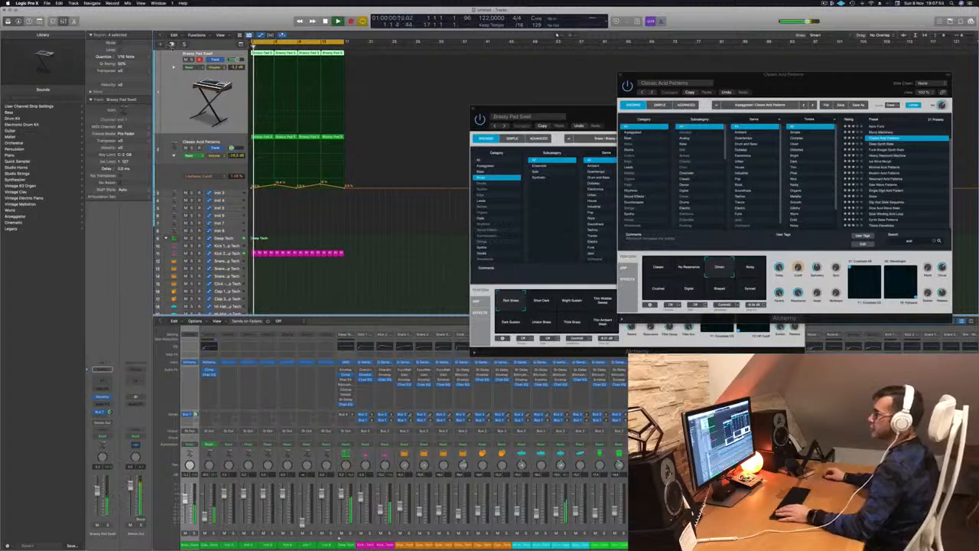
key(super+d)
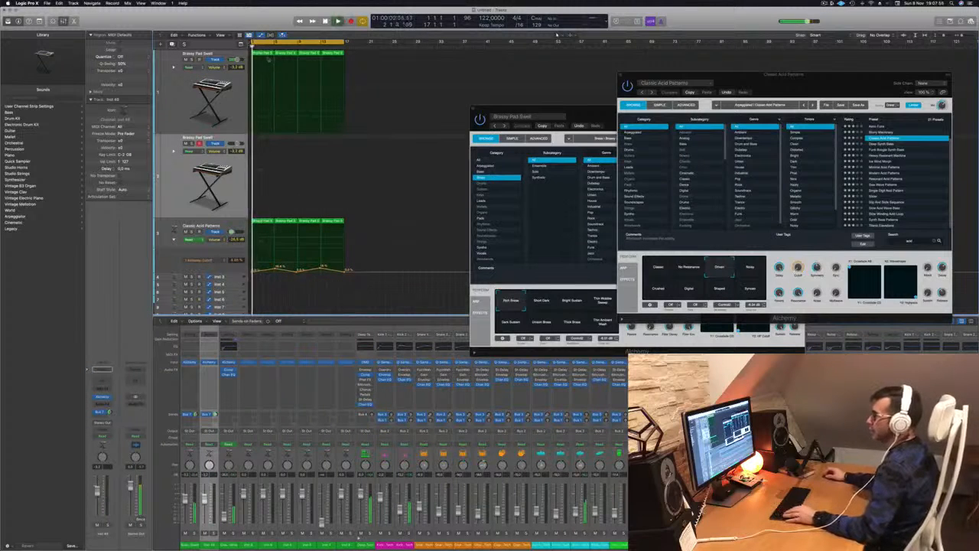
drag(254, 88, 260, 143)
Delete all the upper notes from the copied region in the Piano Roll, keeping only the four low notes.
key(space)
key(p)
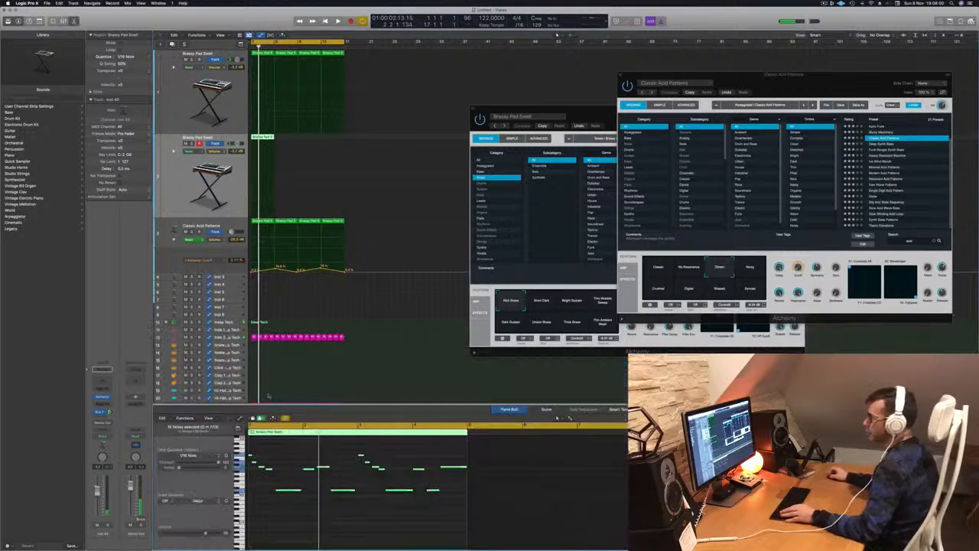
scroll(314, 501, right, 1)
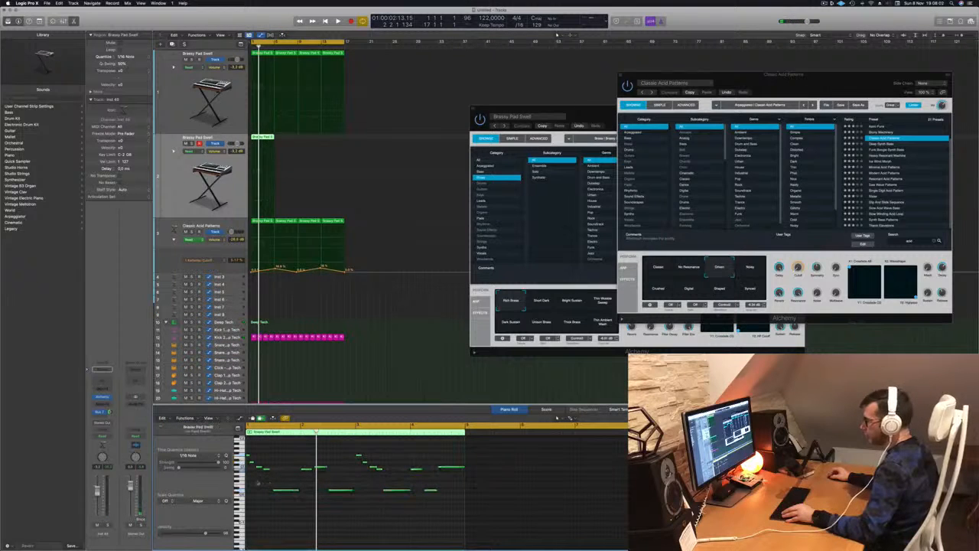
drag(361, 476, 464, 453)
key(BackSpace)
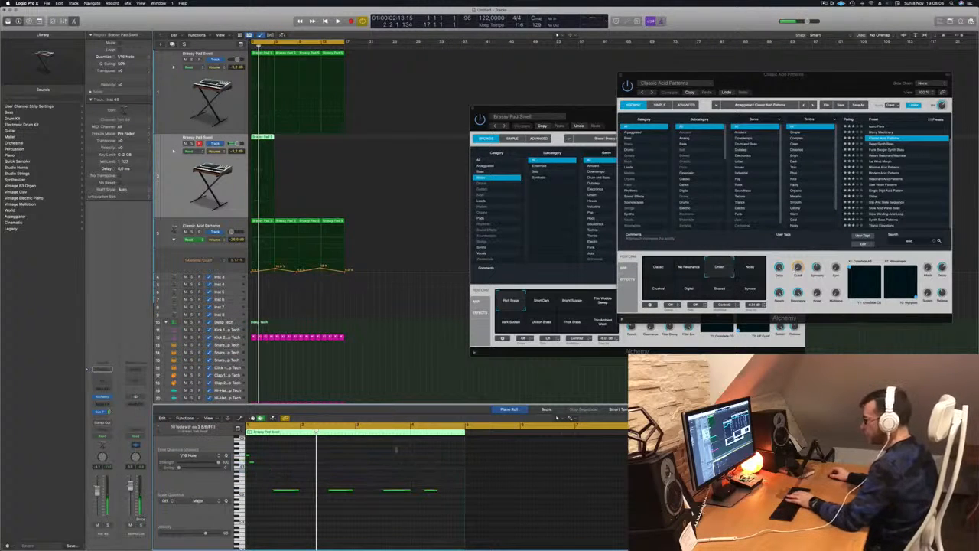
drag(295, 471, 237, 442)
key(Delete)
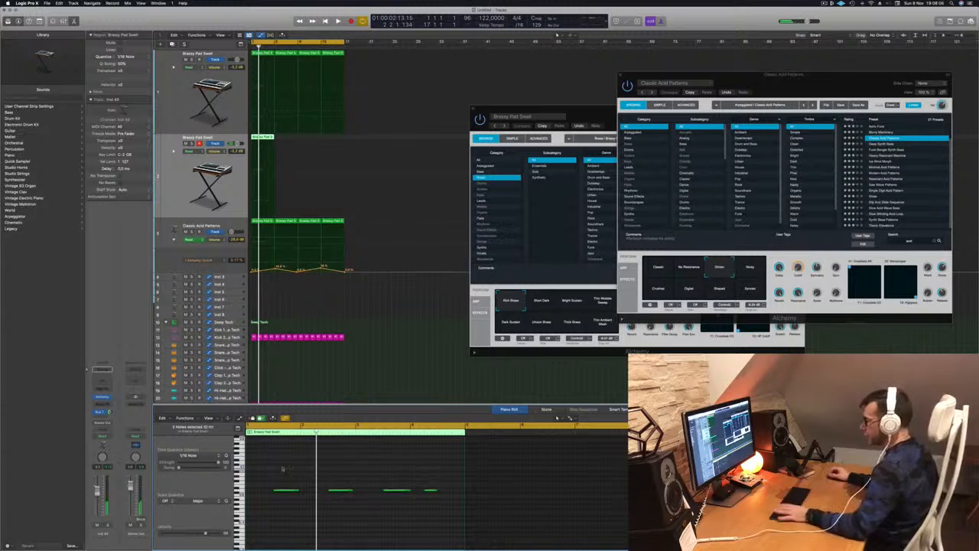
Play the remaining bass line and transpose its four notes up one octave.
key(space)
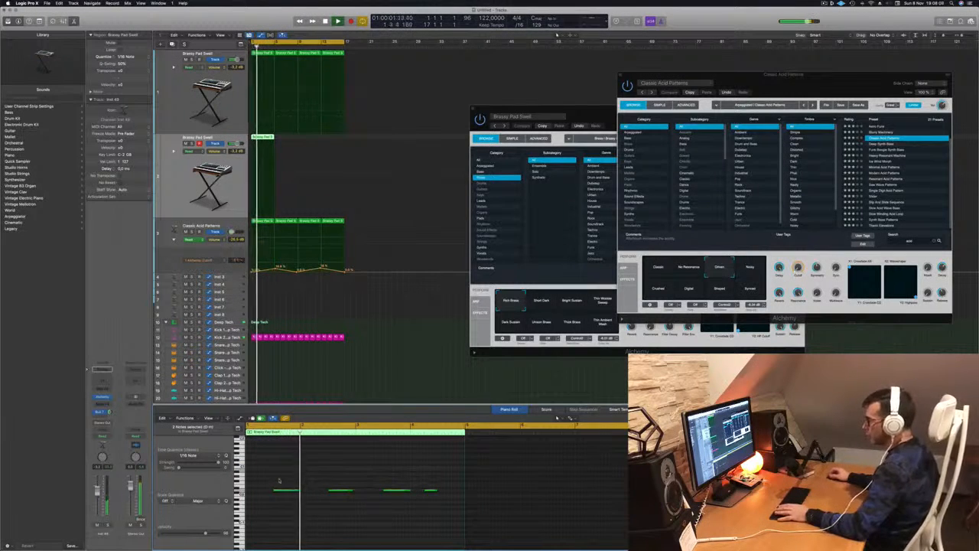
key(space)
drag(272, 479, 436, 498)
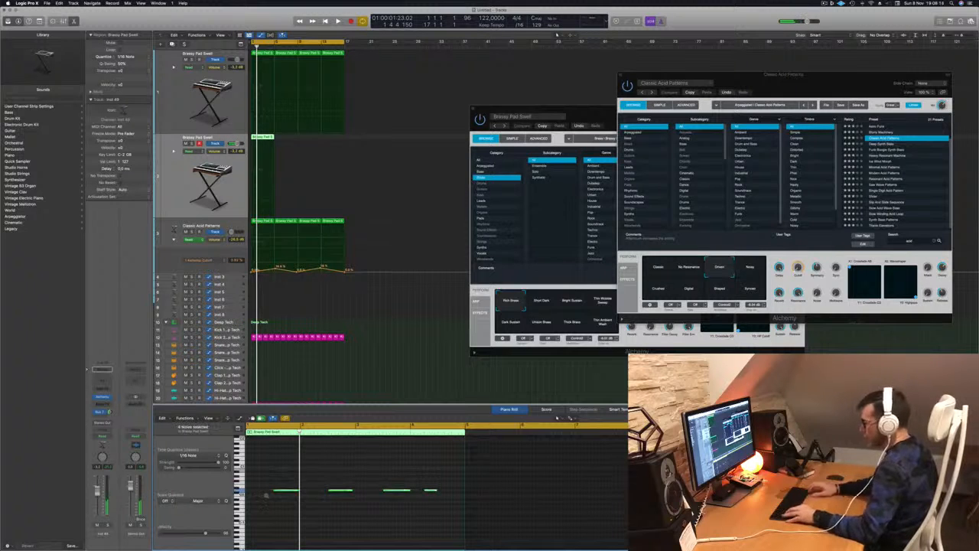
key(alt+shift+Up)
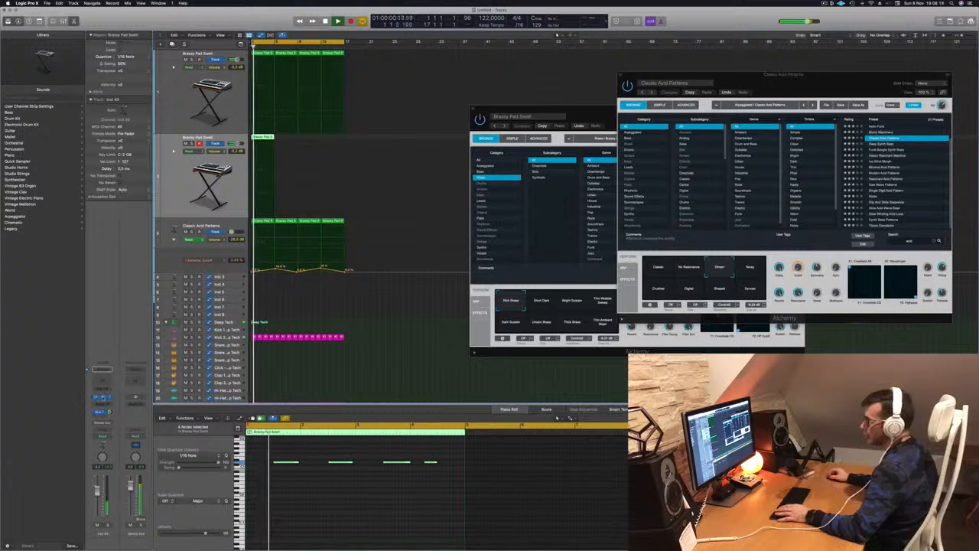
Show the duplicated track's Alchemy synth and filter its presets to the Bass category.
click(103, 396)
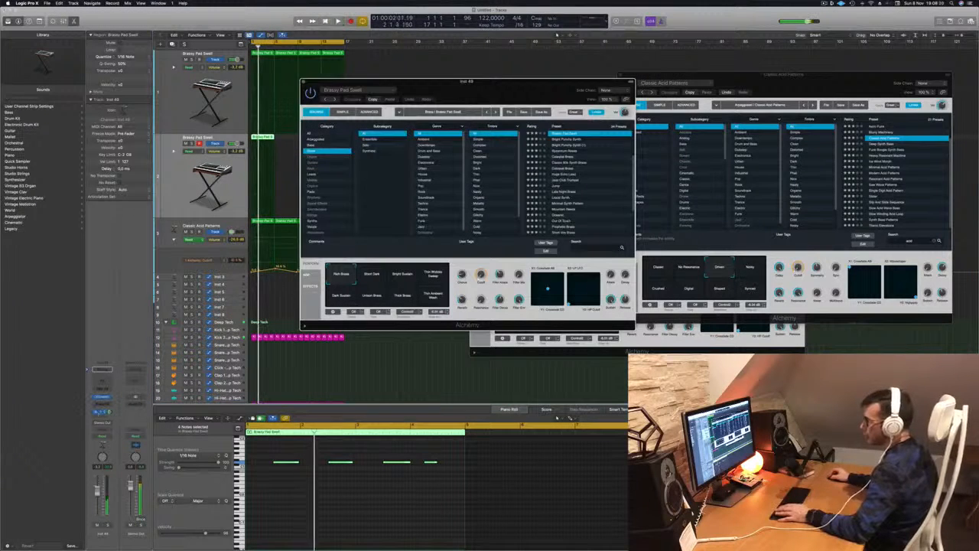
drag(484, 91, 653, 122)
click(482, 176)
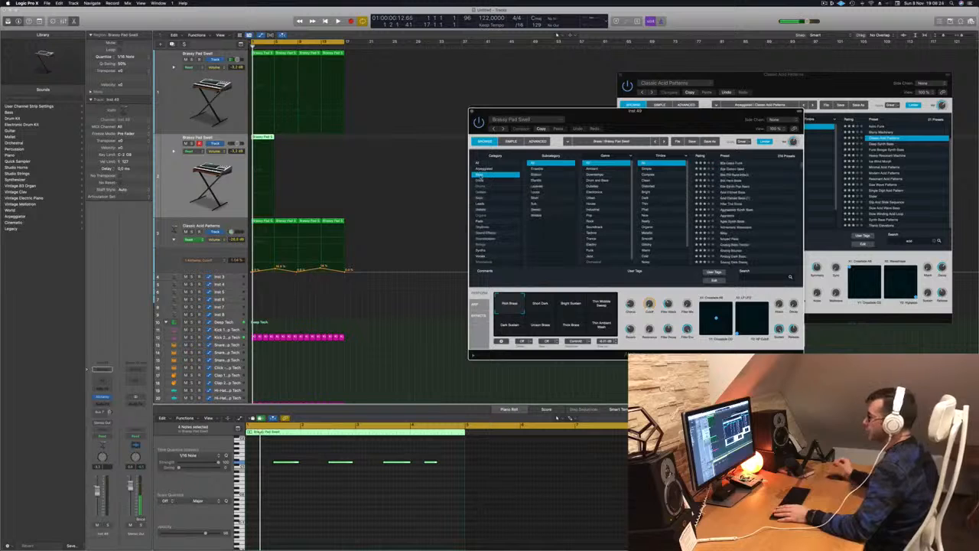
Copy the edited bass region along the duplicated track so that four copies fill bars 1 to 17.
scroll(261, 113, down, 1)
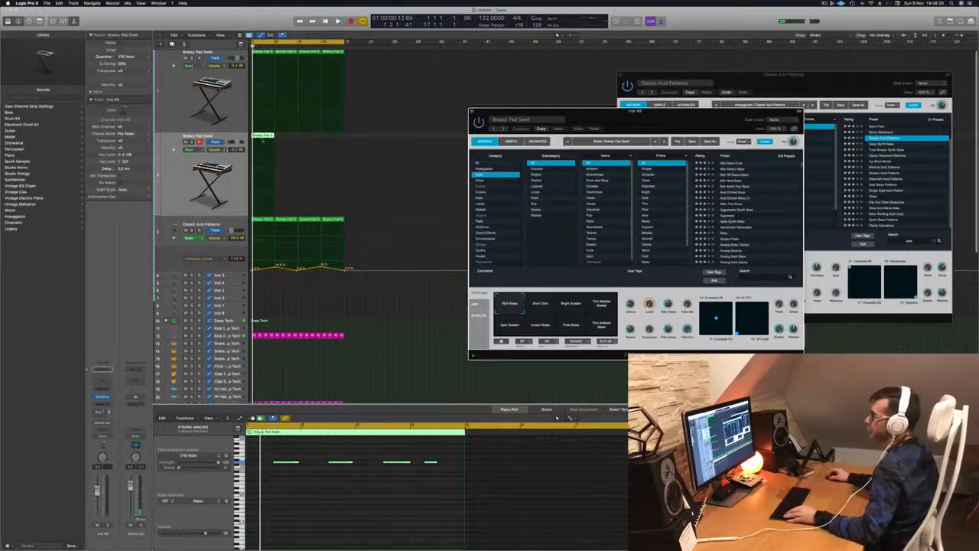
drag(264, 141, 286, 140)
drag(310, 183, 307, 139)
Audition 80s Hard Bass, Acid Etched Bass, Aggression and Analog Saw Punch during playback, and load the Analog Sub Sonic preset.
mouse_move(621, 114)
mouse_down()
mouse_move(585, 117)
mouse_move(620, 126)
mouse_up()
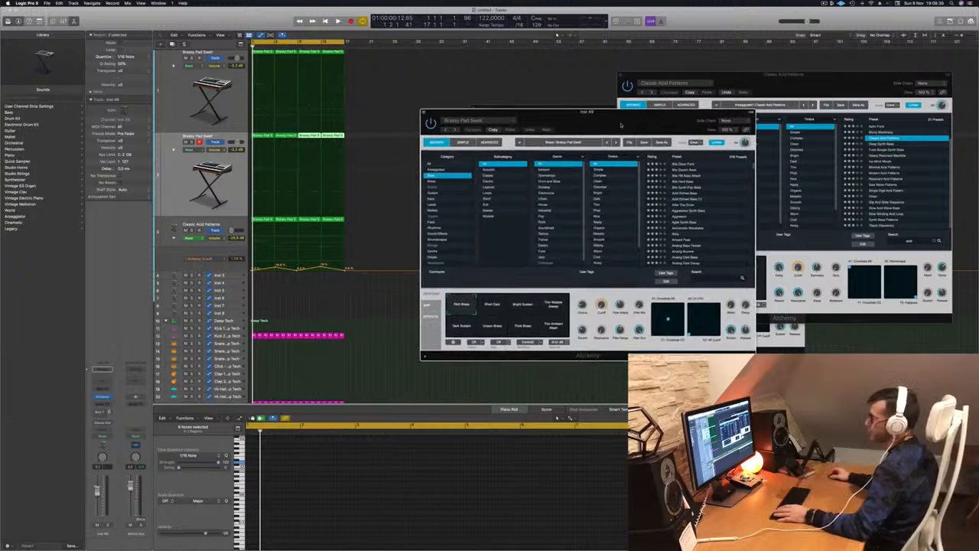
key(space)
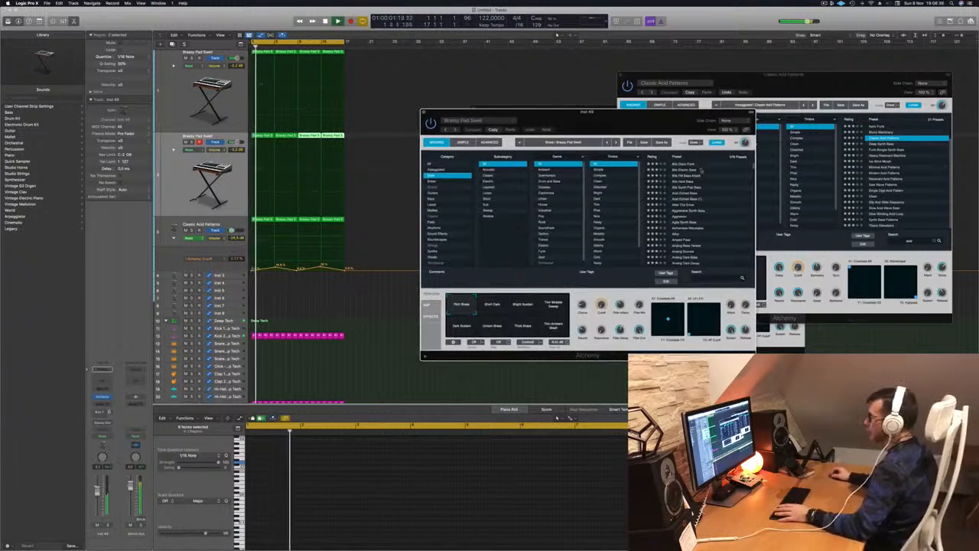
click(686, 181)
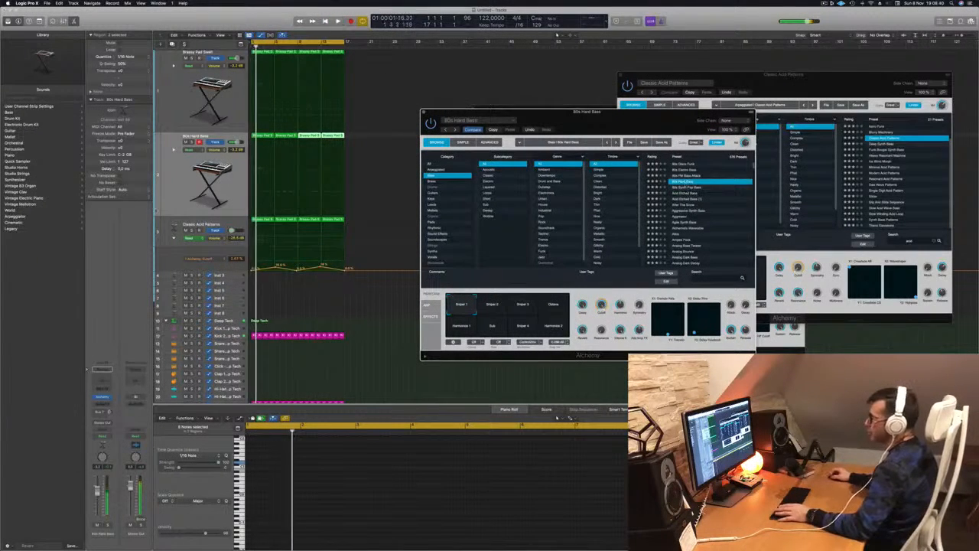
click(729, 192)
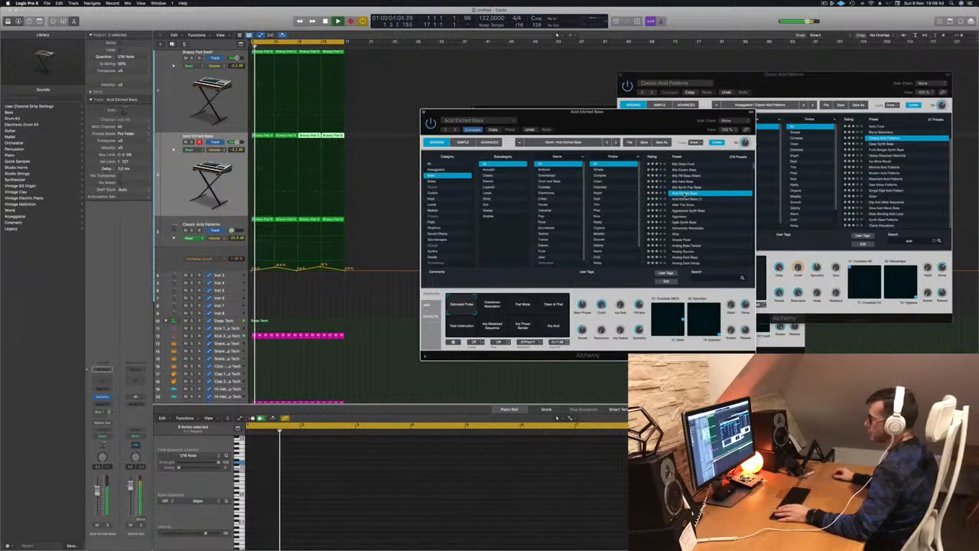
click(692, 216)
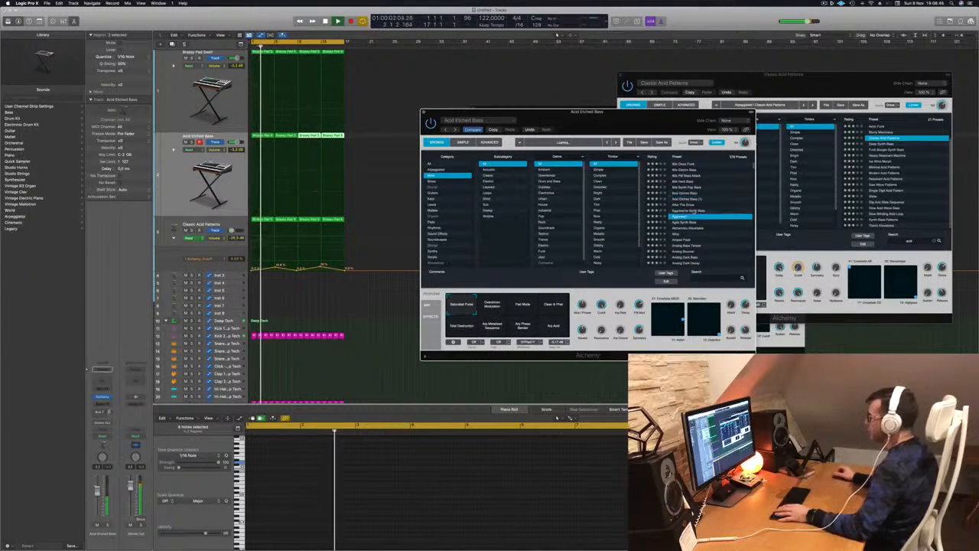
scroll(727, 220, down, 3)
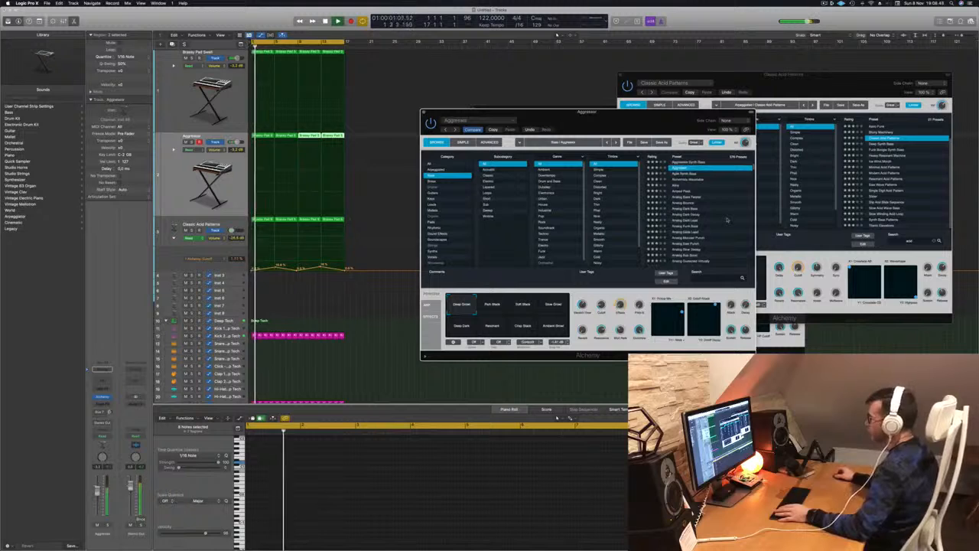
scroll(711, 220, down, 3)
click(692, 219)
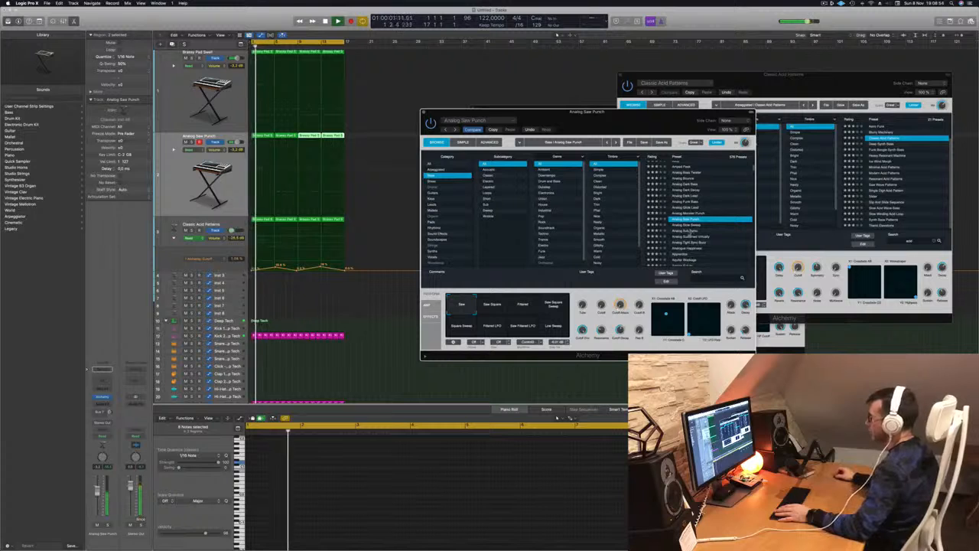
click(692, 230)
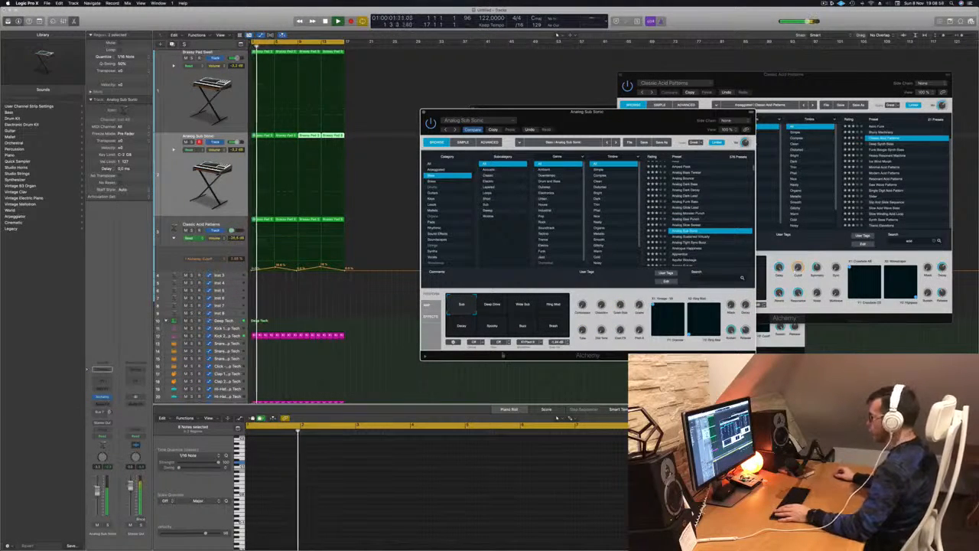
Compare the Analog Sub Sonic track soloed and in the full mix, and lower its volume.
drag(647, 119, 591, 130)
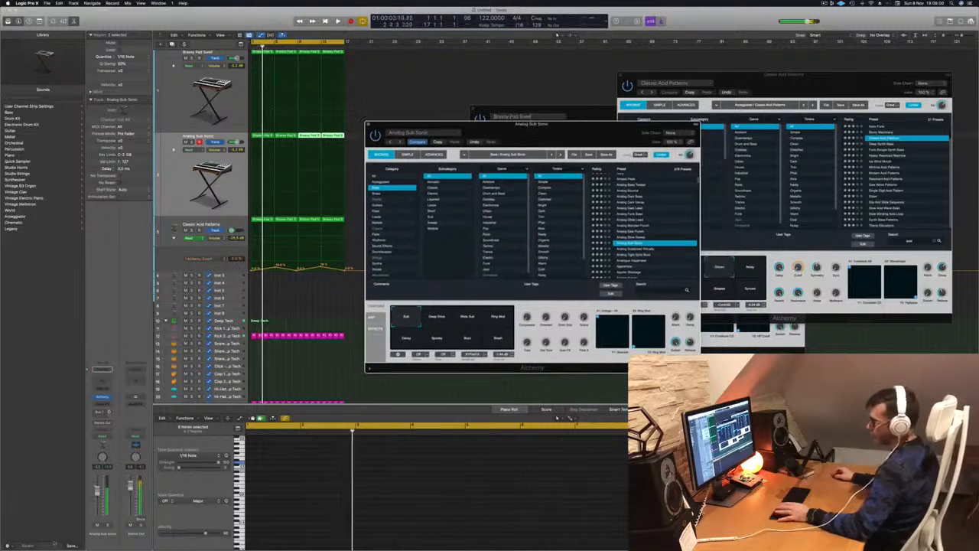
click(107, 525)
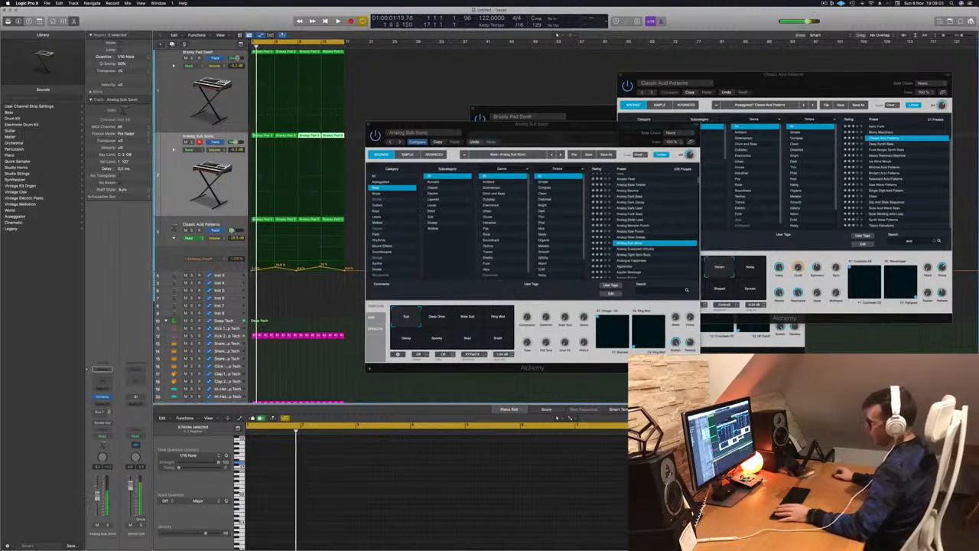
click(107, 526)
click(107, 526)
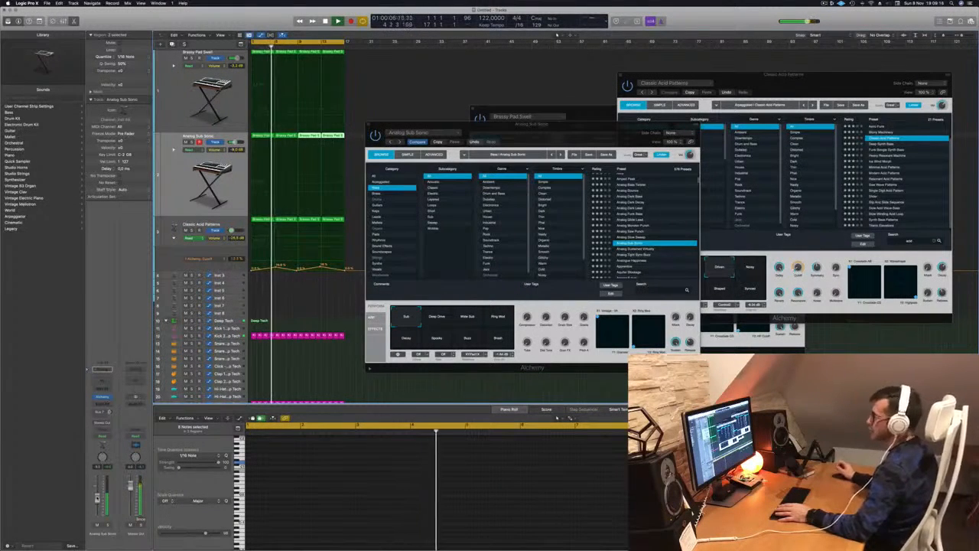
Close the Analog Sub Sonic, Brassy Pad Swell and Classic Acid Patterns synth windows.
drag(543, 127, 459, 120)
click(350, 137)
click(390, 116)
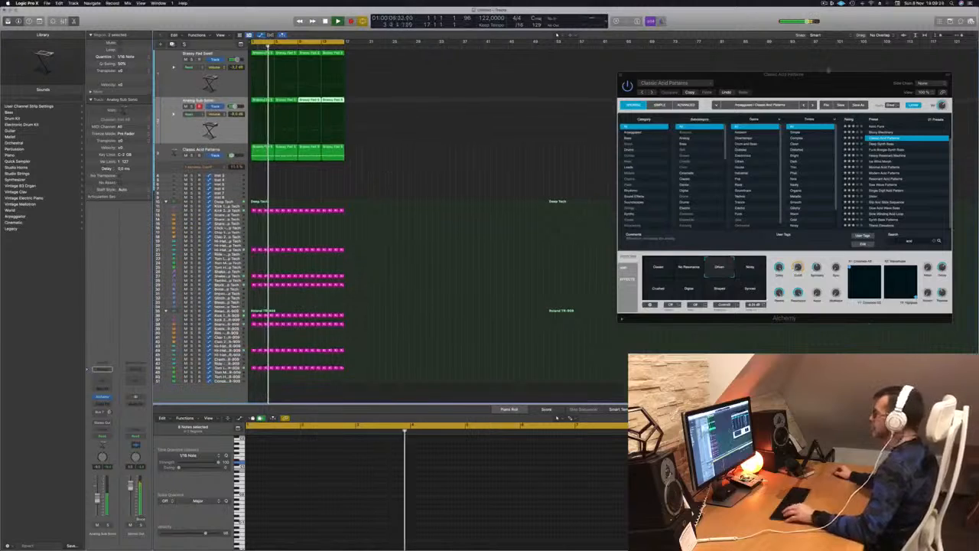
drag(819, 76, 610, 109)
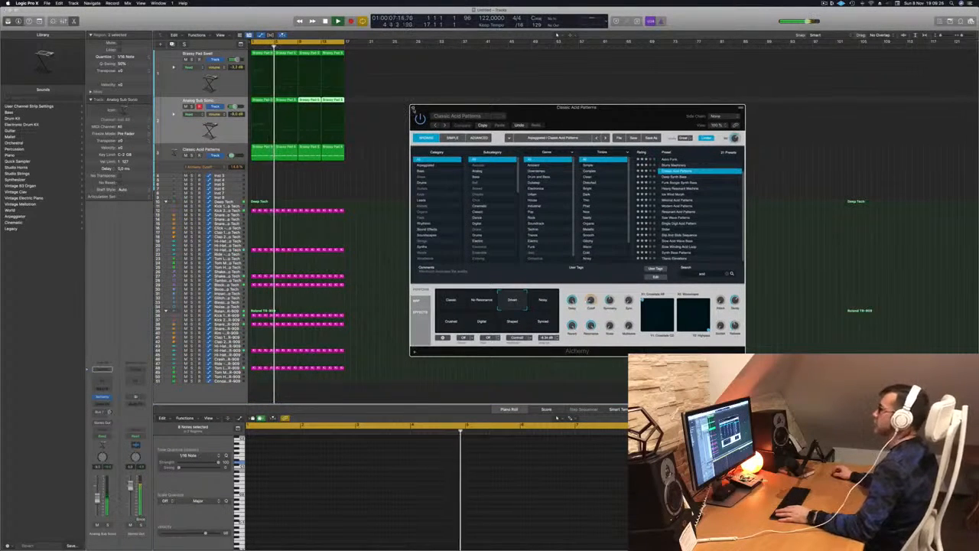
click(413, 109)
Select the Brassy Pad Swell track, open its Alchemy synth and restart playback from the beginning.
scroll(386, 175, right, 4)
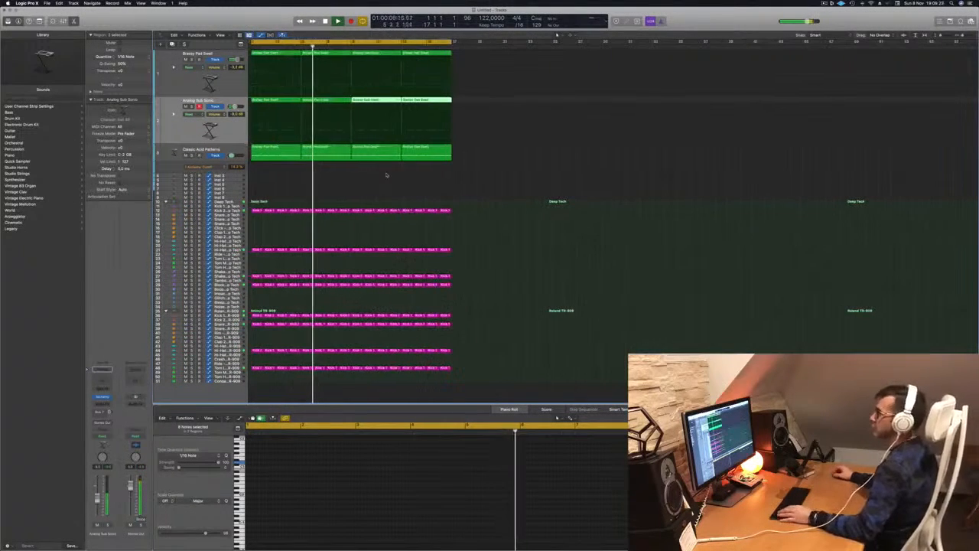
click(197, 76)
key(Return)
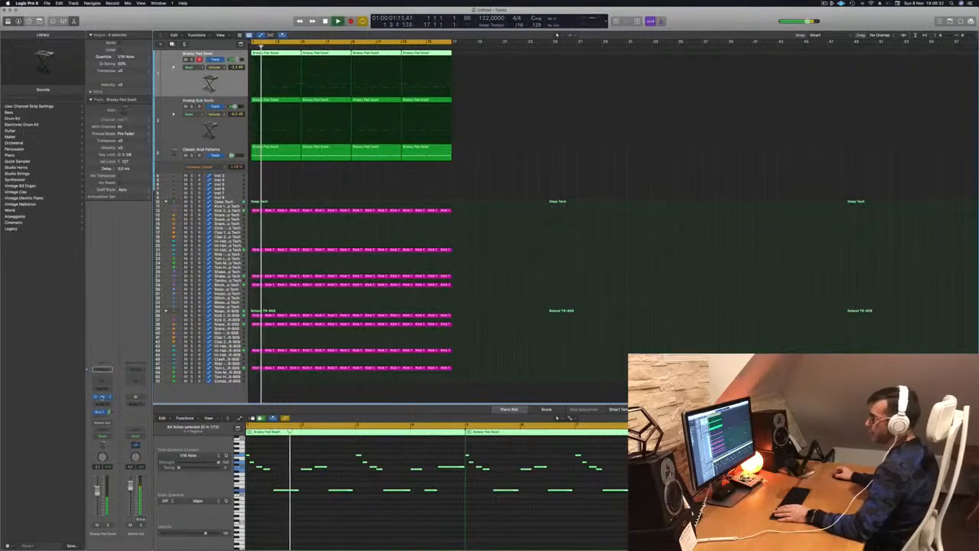
click(102, 396)
key(Return)
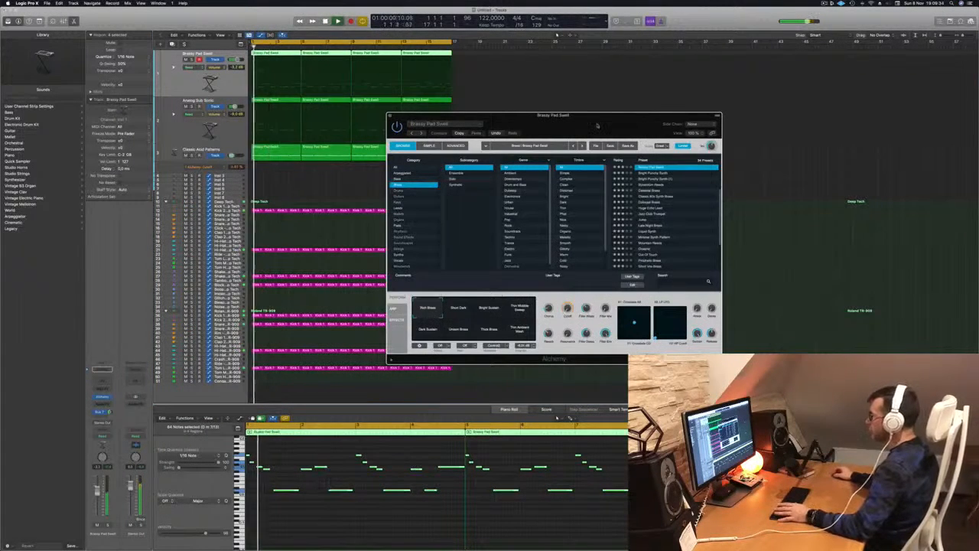
Compare the Brassy Pad Swell synth's Thick Brass variation with Rich Brass during playback and return to Rich Brass.
drag(596, 125, 627, 126)
key(space)
key(space)
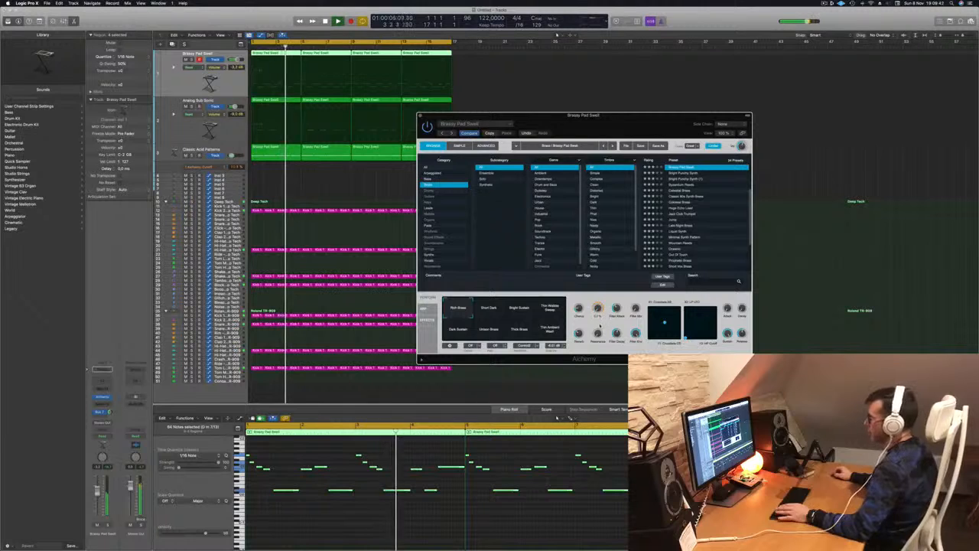
click(520, 330)
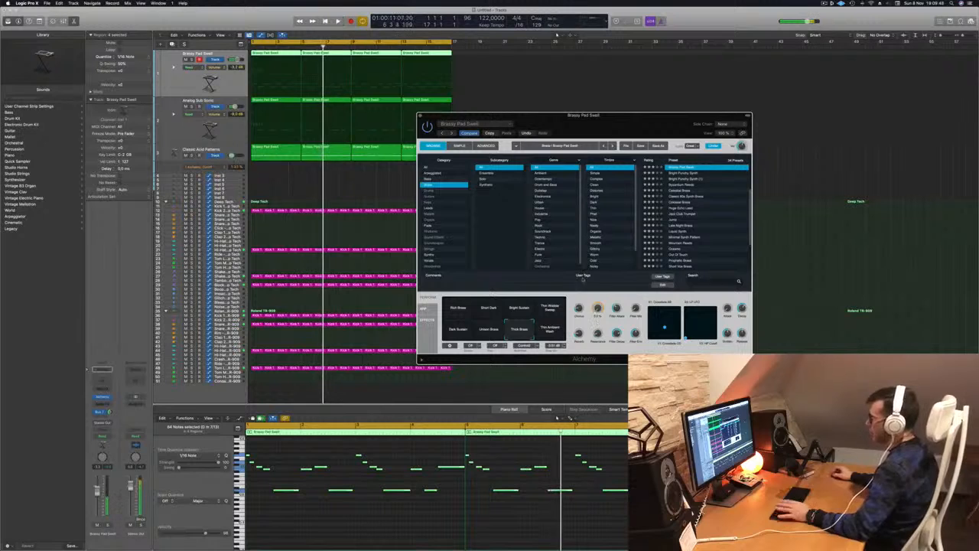
key(Return)
click(458, 309)
key(Return)
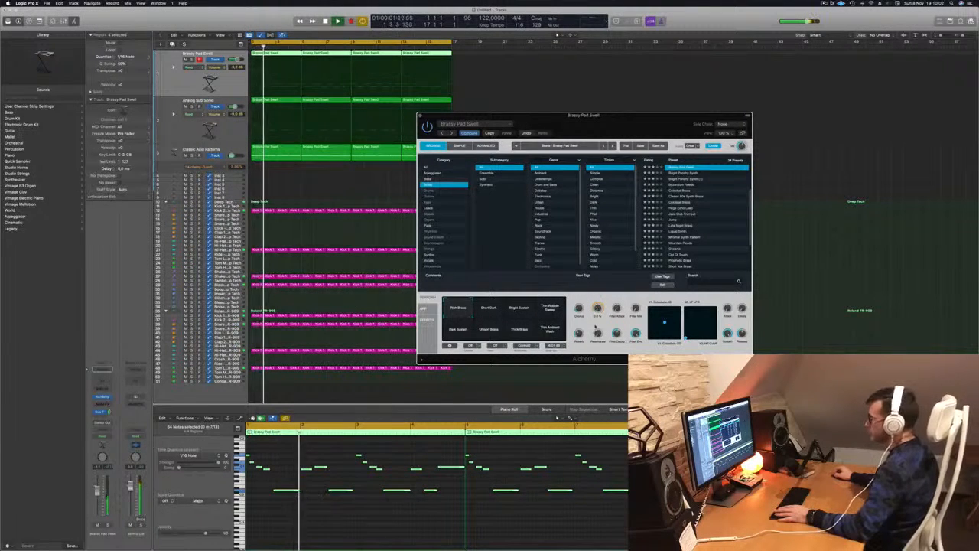
Lower the Analog Sub Sonic track's volume and hide the open synth window while replaying the song from the beginning.
drag(621, 125, 717, 108)
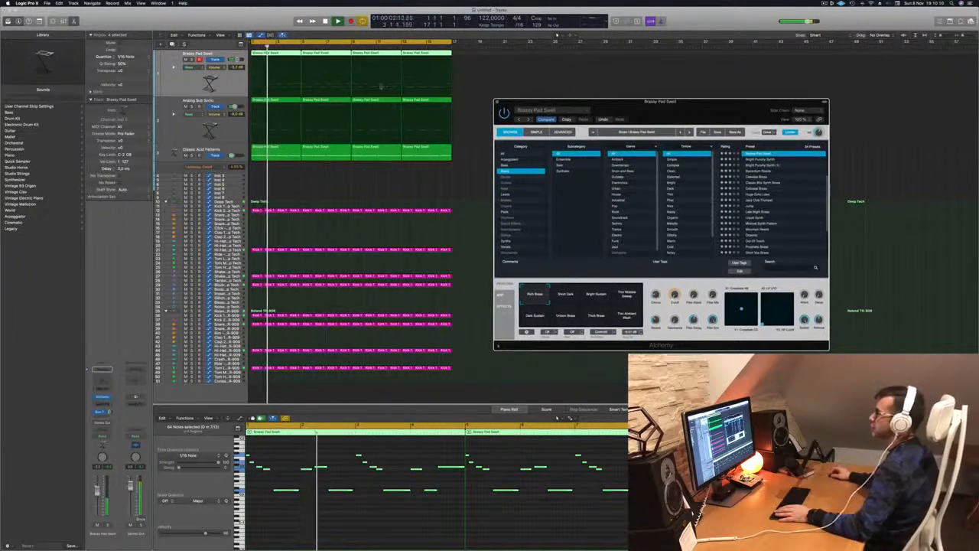
click(197, 129)
key(Return)
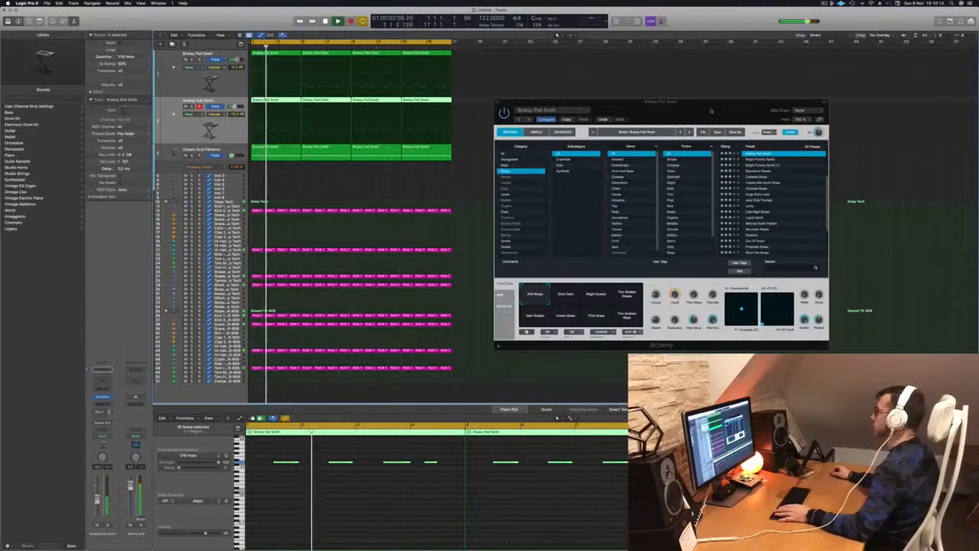
drag(530, 101, 508, 110)
key(v)
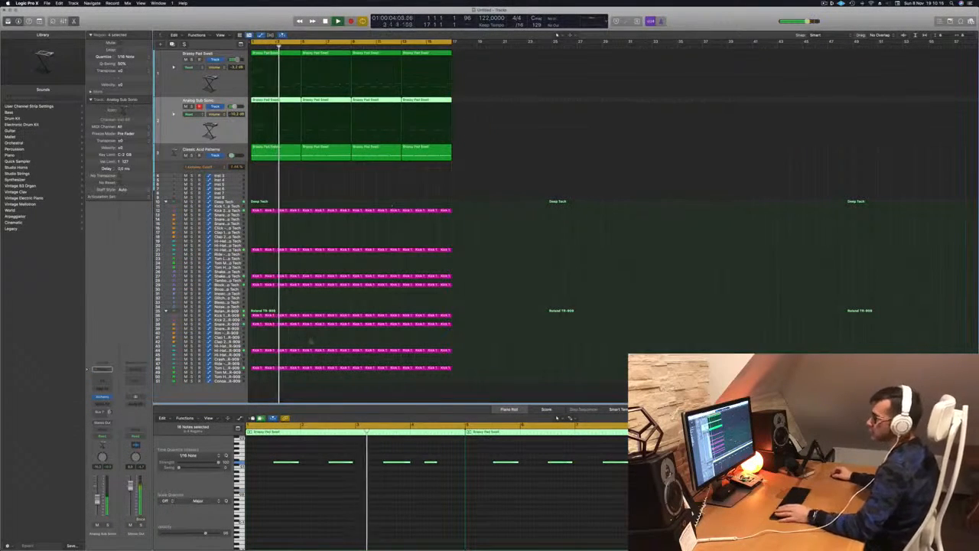
key(Return)
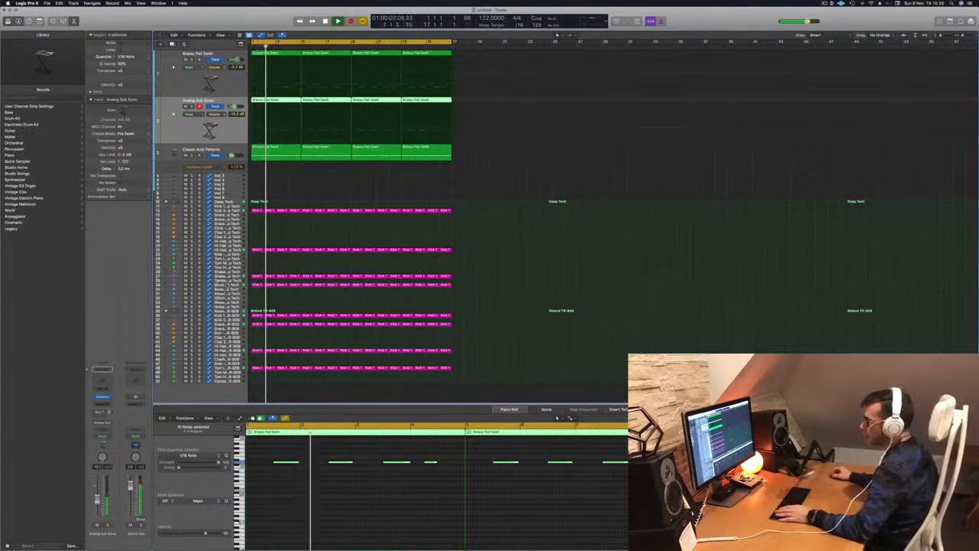
Select the Block - Deep Tech drum track and listen to it in the mix.
click(226, 284)
key(space)
key(space)
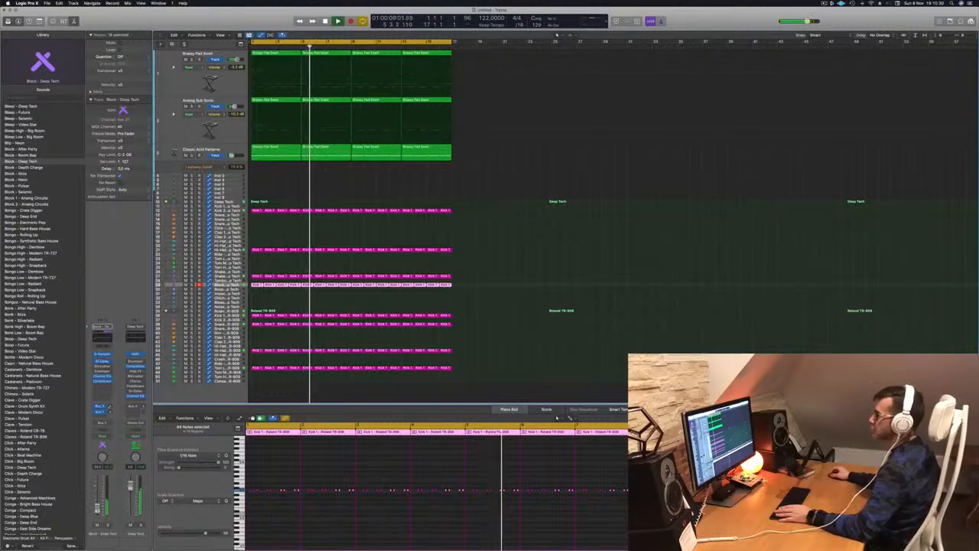
Lengthen the note in the first Classic Acid Patterns region so that one sustained note fills the whole region.
click(275, 150)
key(Return)
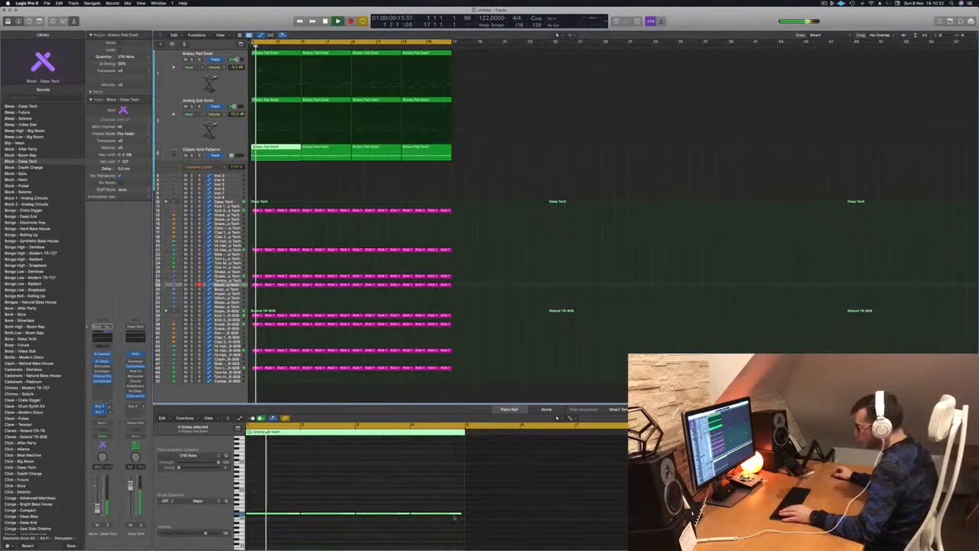
click(447, 498)
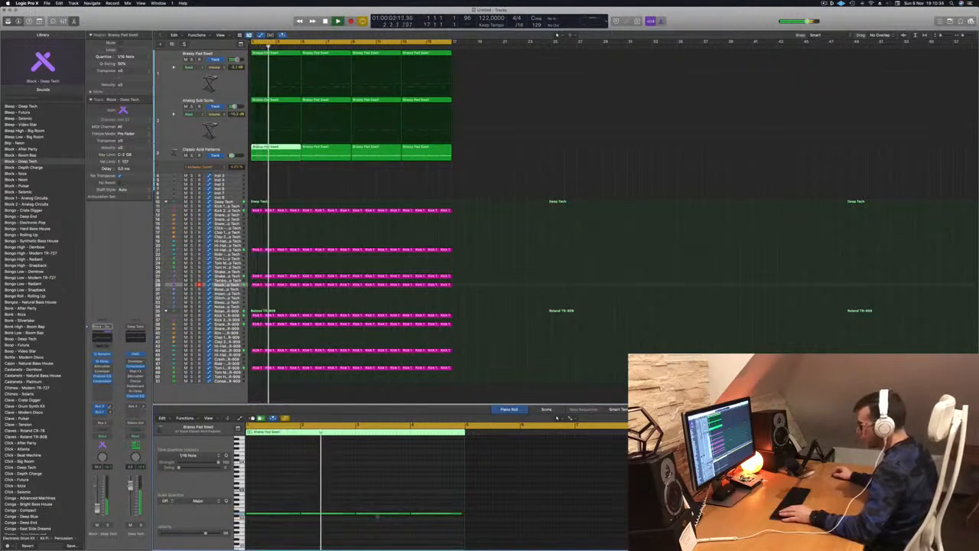
mouse_move(461, 512)
mouse_down()
mouse_move(295, 513)
mouse_move(464, 520)
mouse_up()
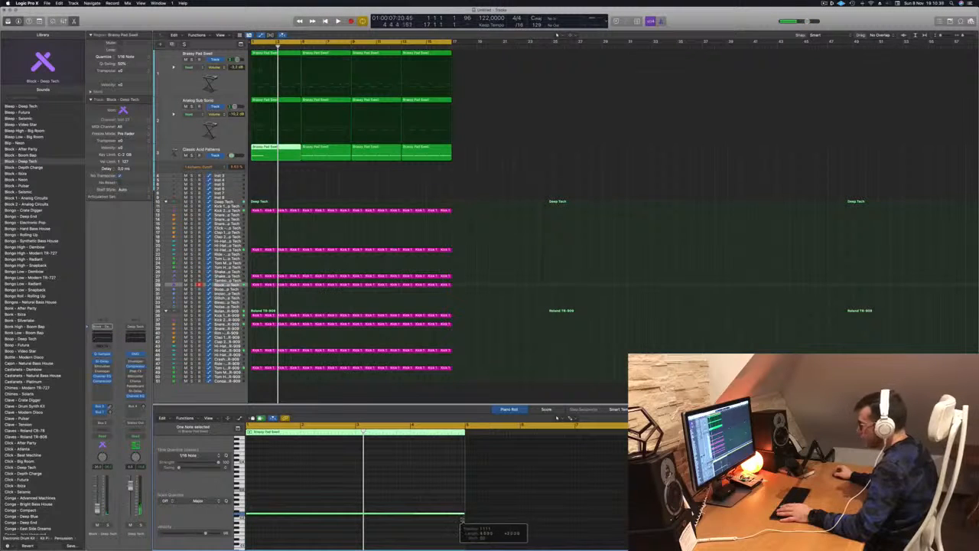
Replace the other three Classic Acid Patterns regions with copies of the edited first region, up to bar 17.
click(324, 158)
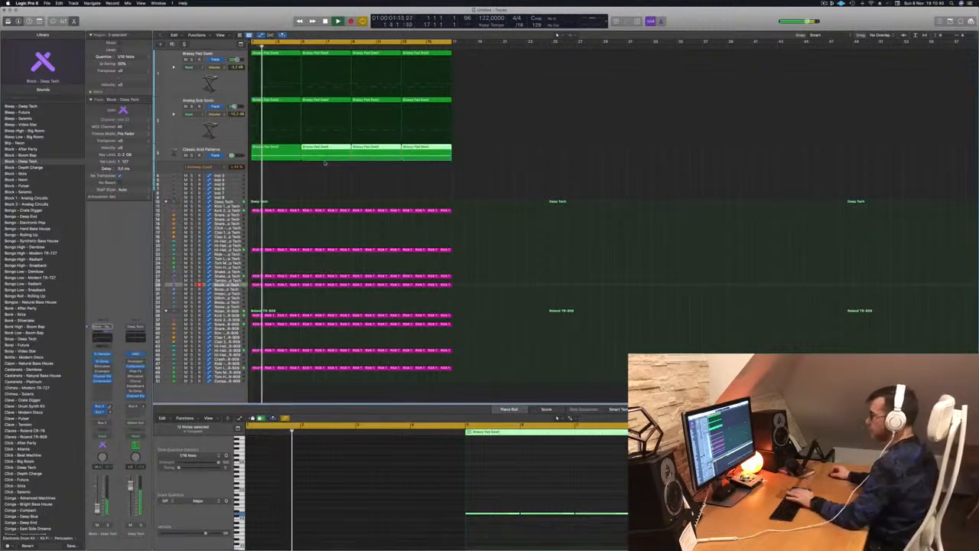
key(Delete)
click(224, 151)
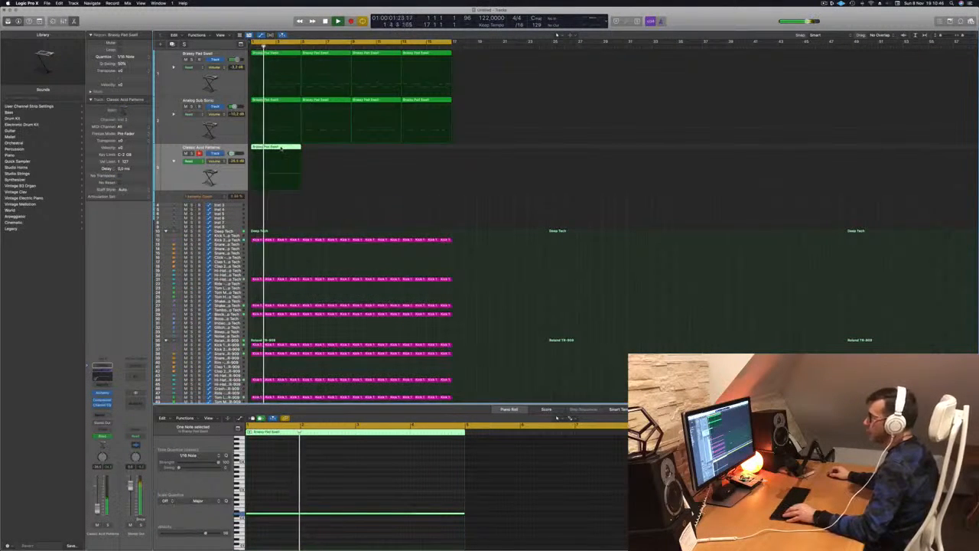
drag(308, 150, 357, 150)
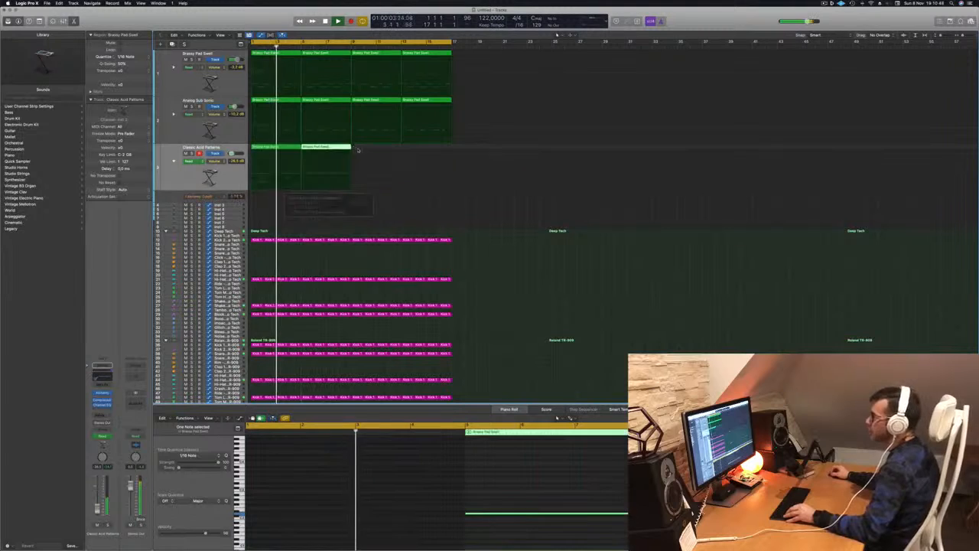
shift+click(283, 149)
drag(291, 149, 365, 147)
Enlarge the Classic Acid Patterns track, show its Alchemy cutoff automation and adjust the ramp point at bar 5.
click(225, 178)
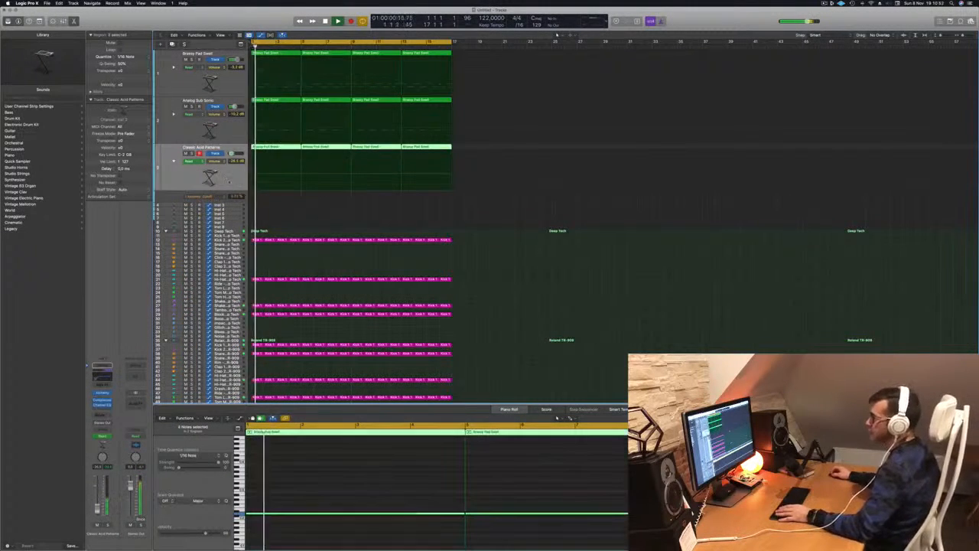
drag(226, 191, 225, 201)
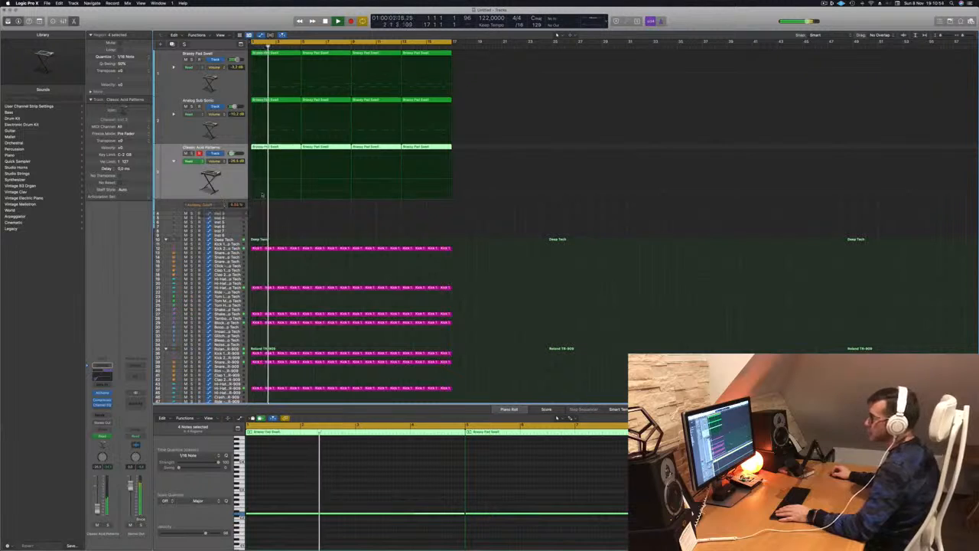
click(253, 191)
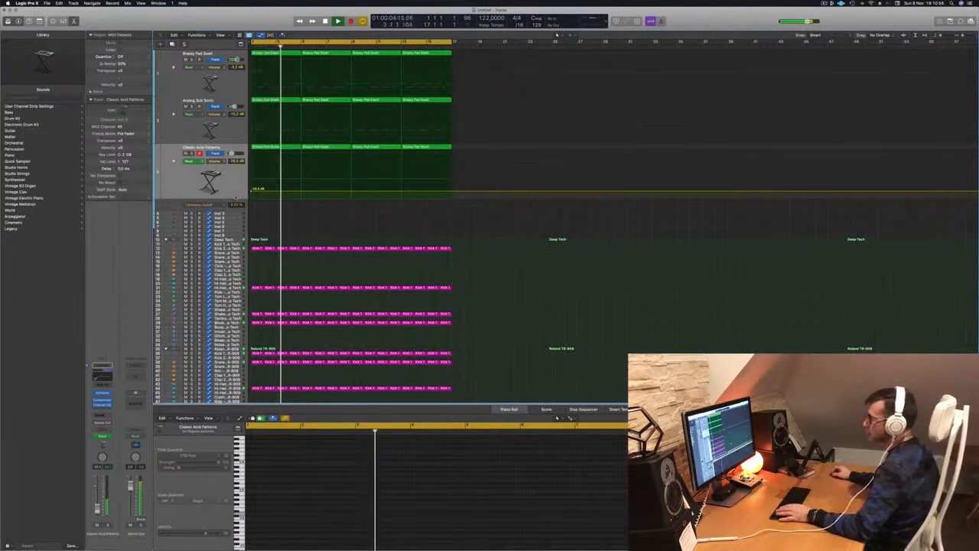
click(174, 161)
double_click(252, 192)
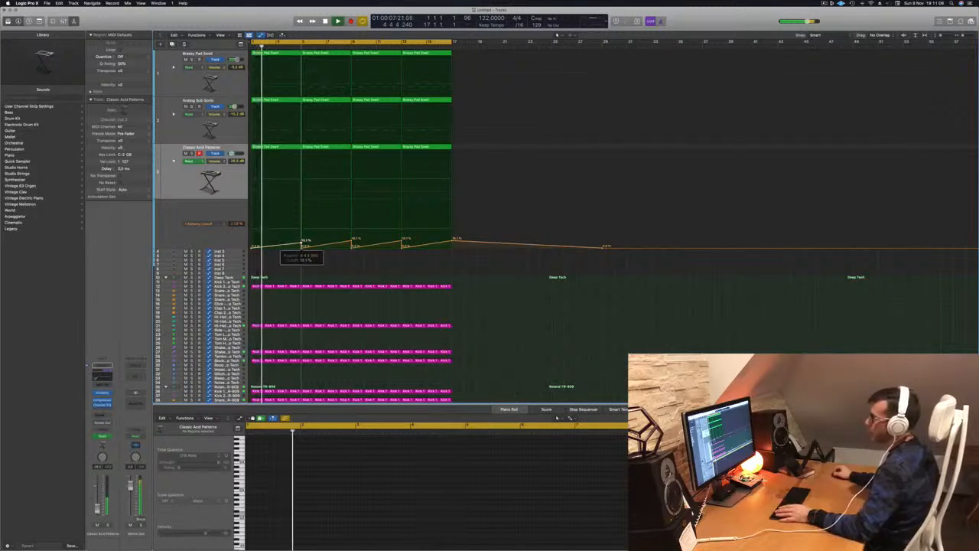
Lengthen the last note of the first Analog Sub Sonic region in the Piano Roll and check it in playback.
scroll(294, 240, down, 5)
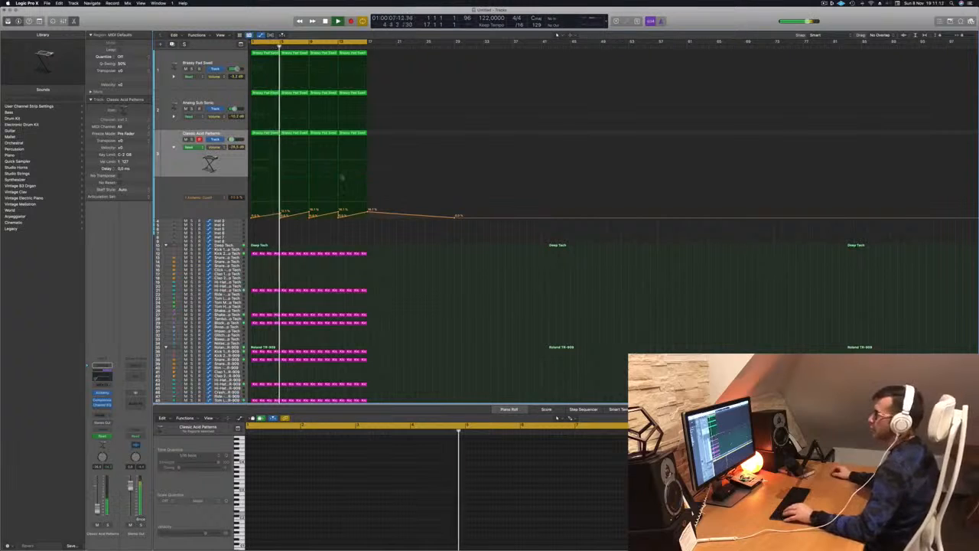
key(Up)
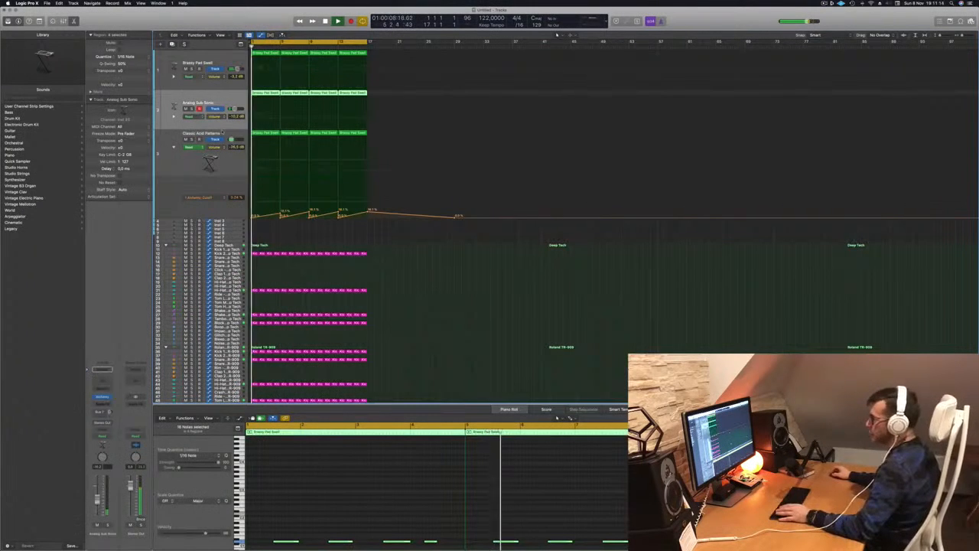
click(470, 530)
drag(436, 544, 456, 507)
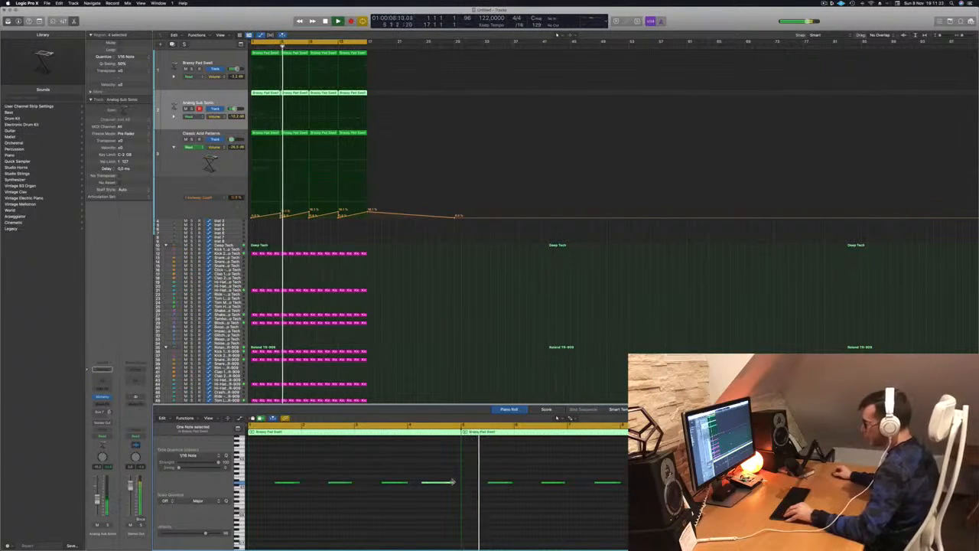
drag(452, 482, 447, 482)
key(space)
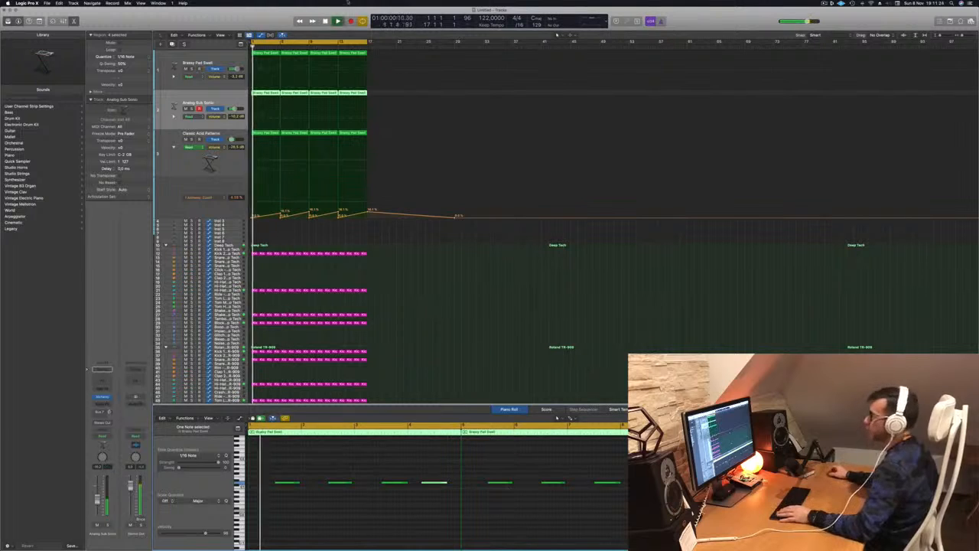
Replace the three following Analog Sub Sonic regions with copies of the edited first region.
drag(390, 93, 295, 98)
key(Delete)
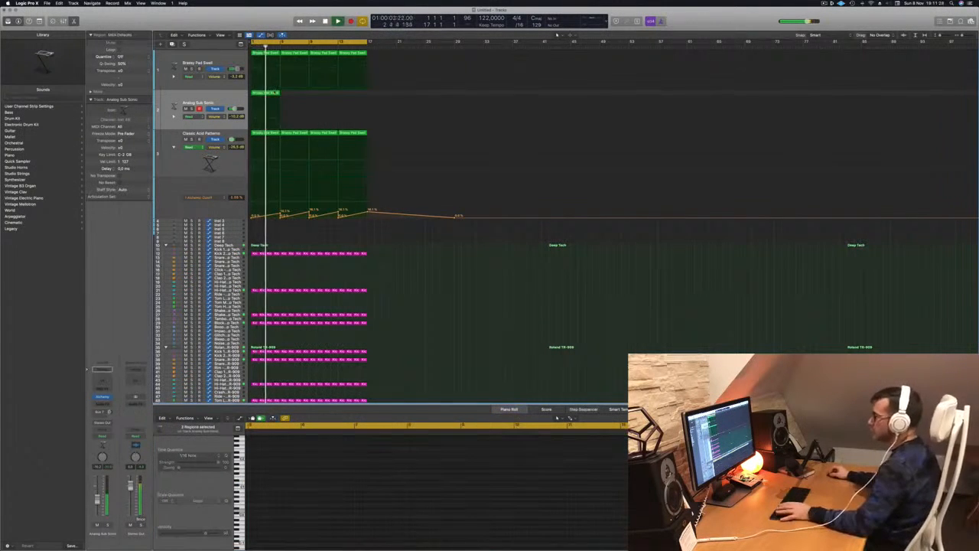
click(266, 93)
drag(269, 95, 322, 98)
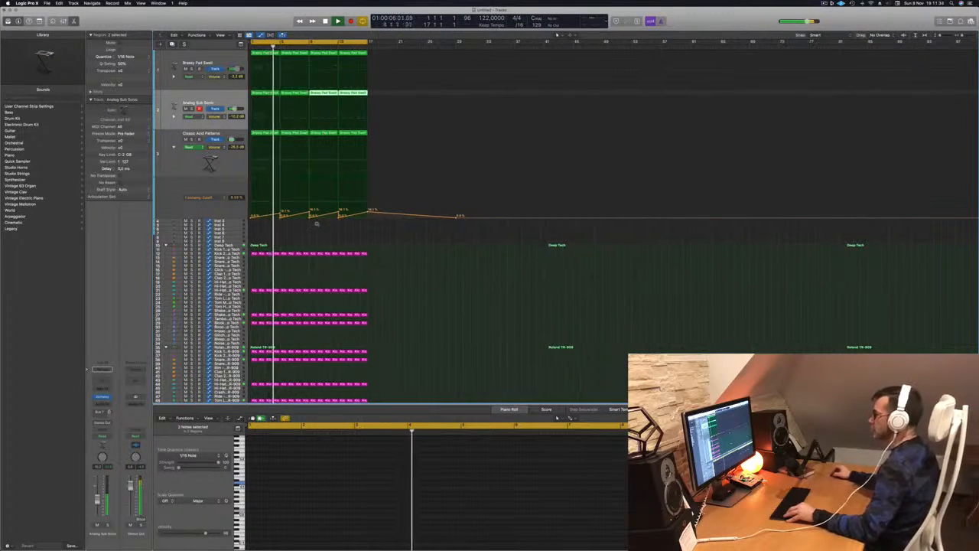
click(381, 237)
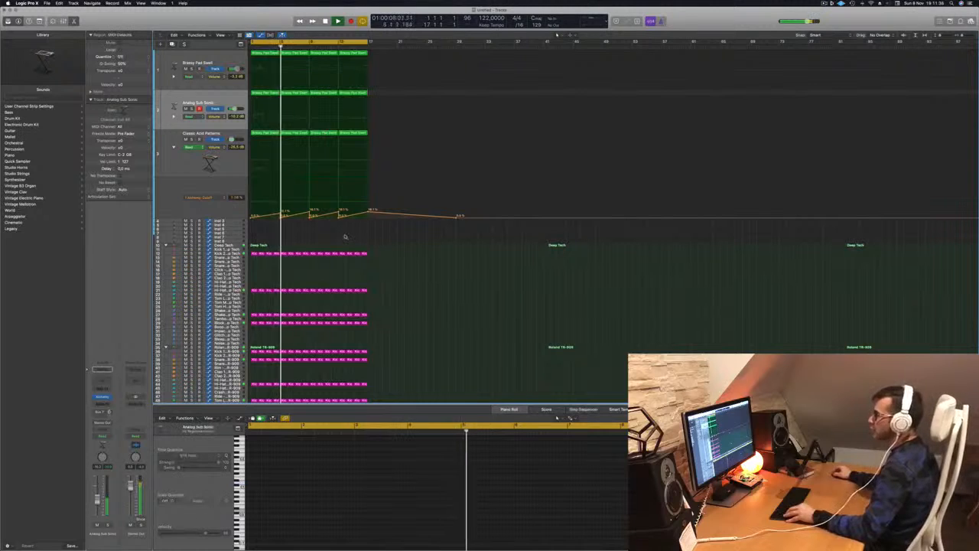
Hide the automation on the Classic Acid Patterns track and restart playback from the beginning.
click(196, 163)
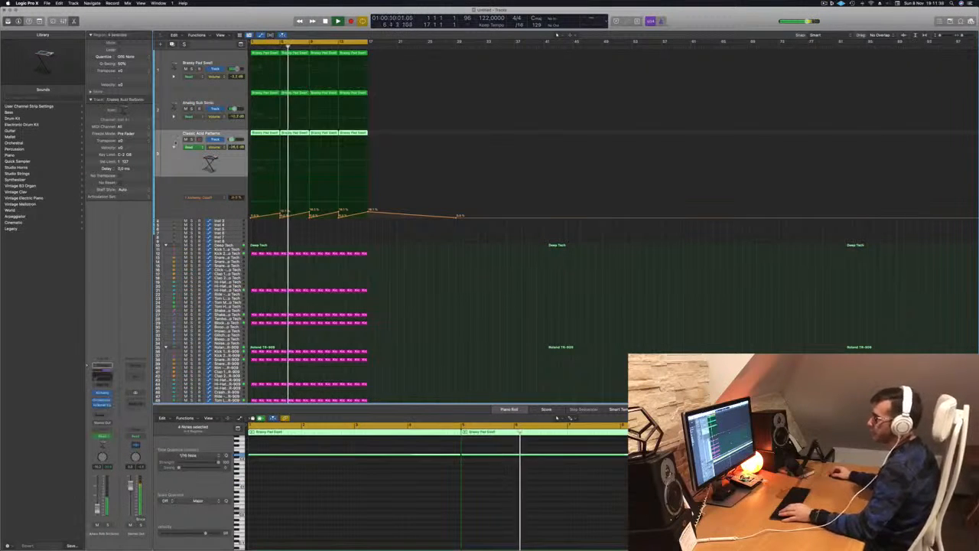
key(a)
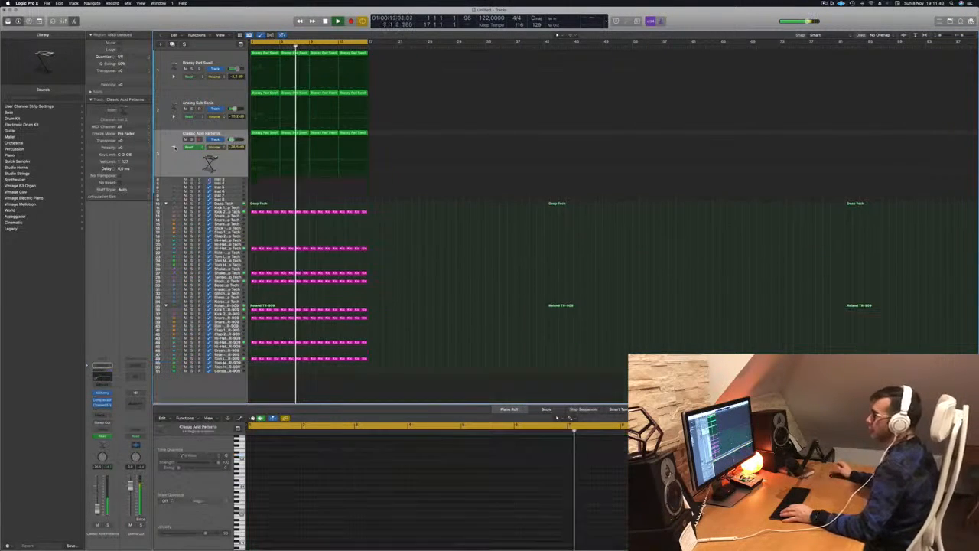
key(Return)
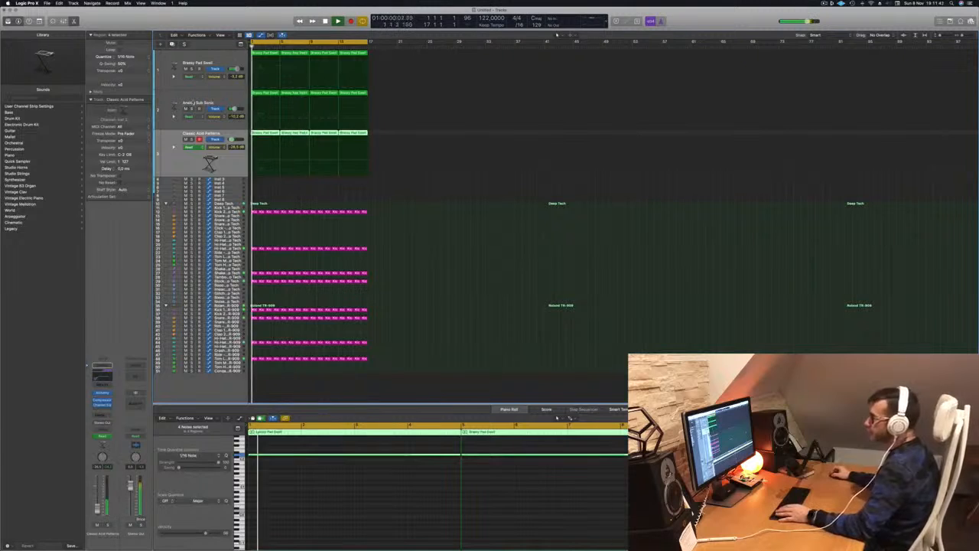
Duplicate the Analog Sub Sonic track and open the Alchemy synth on the new track.
click(232, 108)
key(super+d)
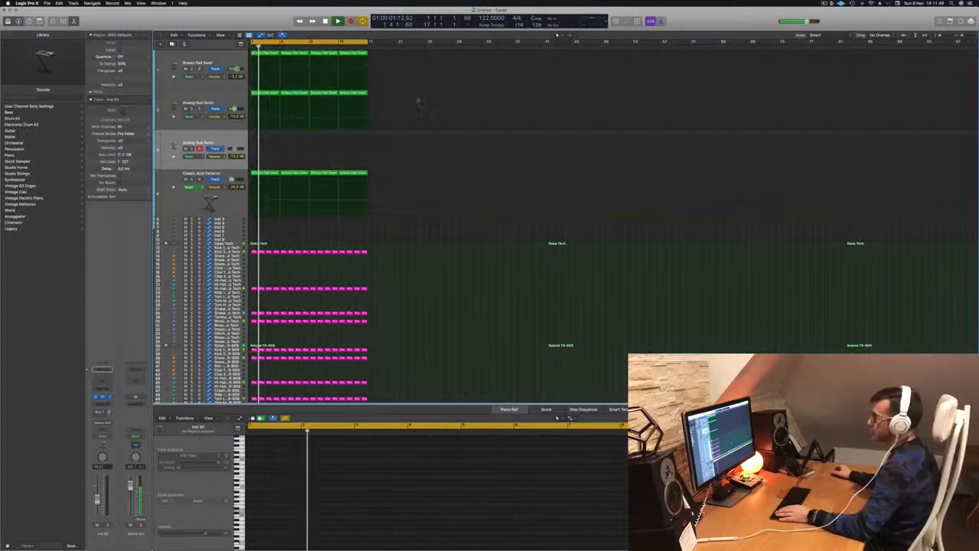
click(103, 396)
drag(452, 86, 474, 156)
key(Return)
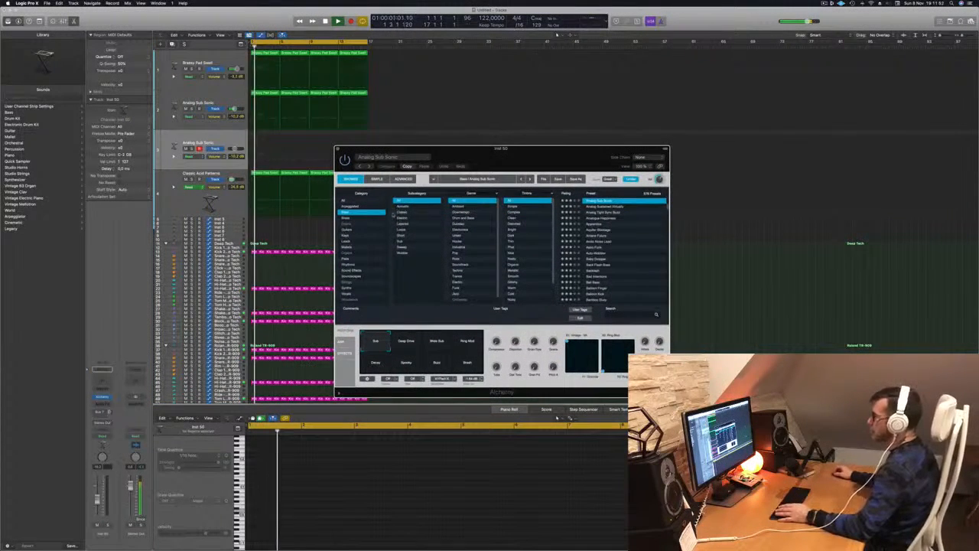
Load the Brassy and Funky preset from the Brass category in the new track's synth.
click(345, 218)
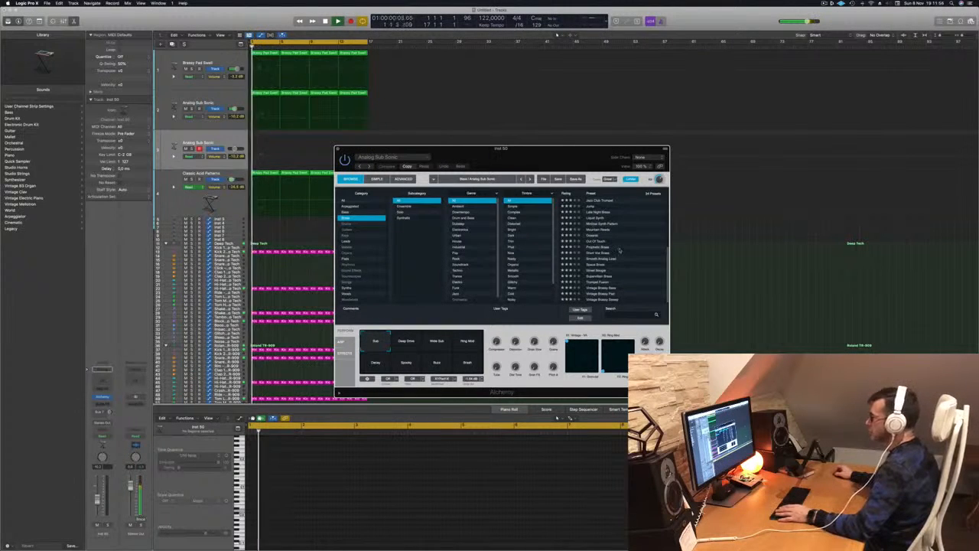
scroll(620, 249, up, 5)
click(598, 235)
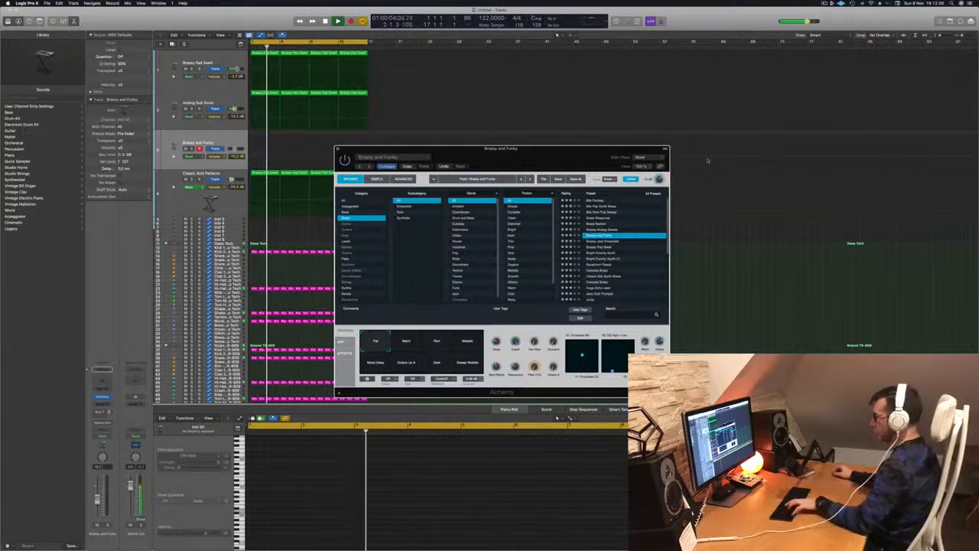
Open Musical Typing, lower its octave and try out the Brassy and Funky sound over the playing track.
key(super+k)
key(f)
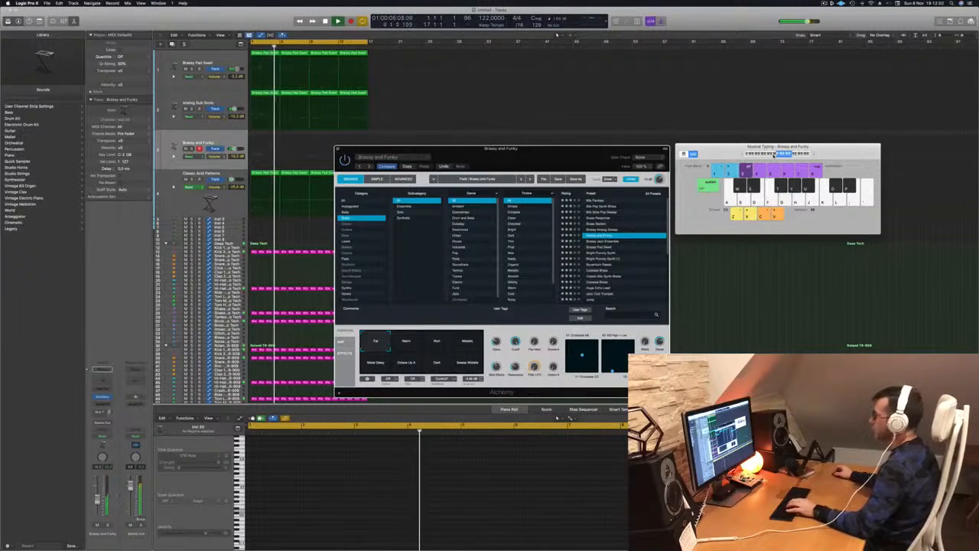
key(z)
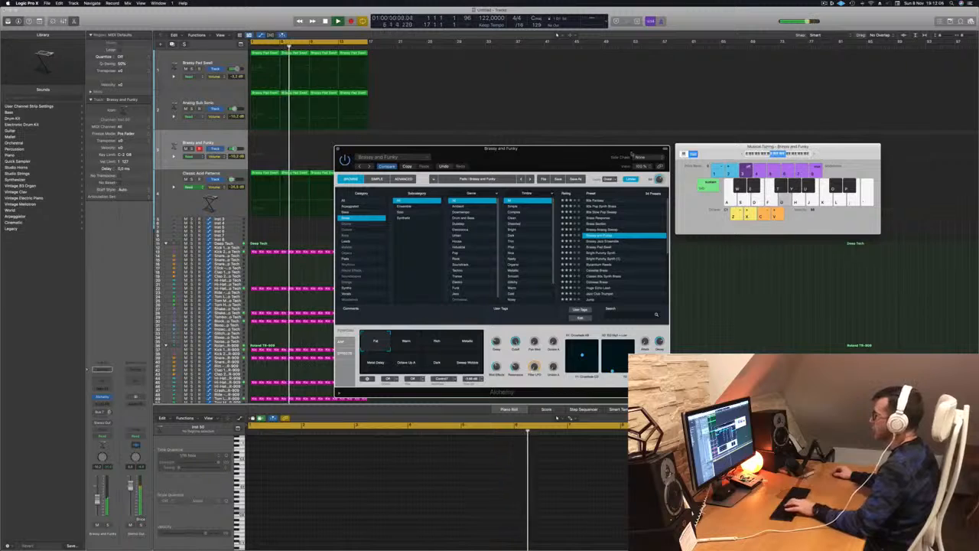
drag(553, 149, 610, 98)
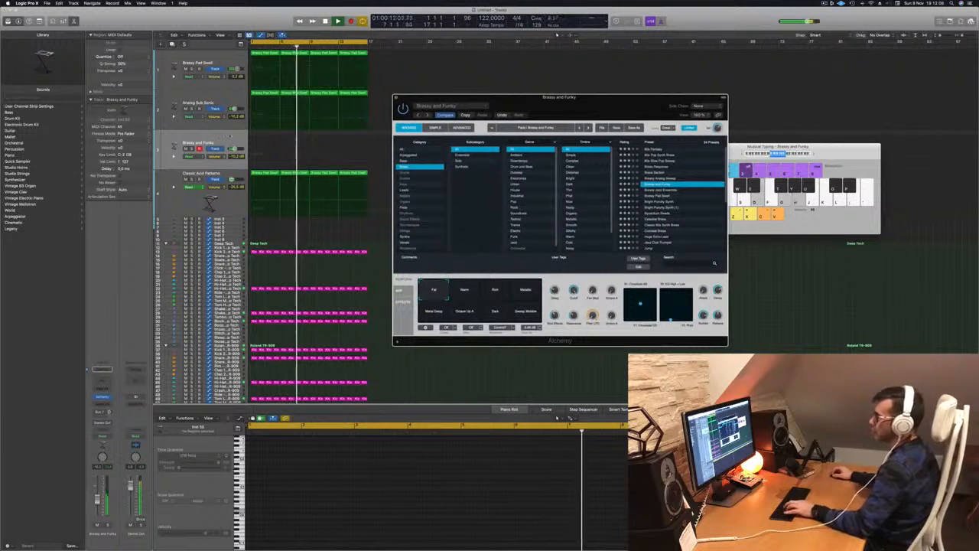
Audition Brassy and Funky, Brassy Jazz Ensemble, Brassy Pad Swell and both Bright Punchy Synth presets on the new brass track during playback.
key(h)
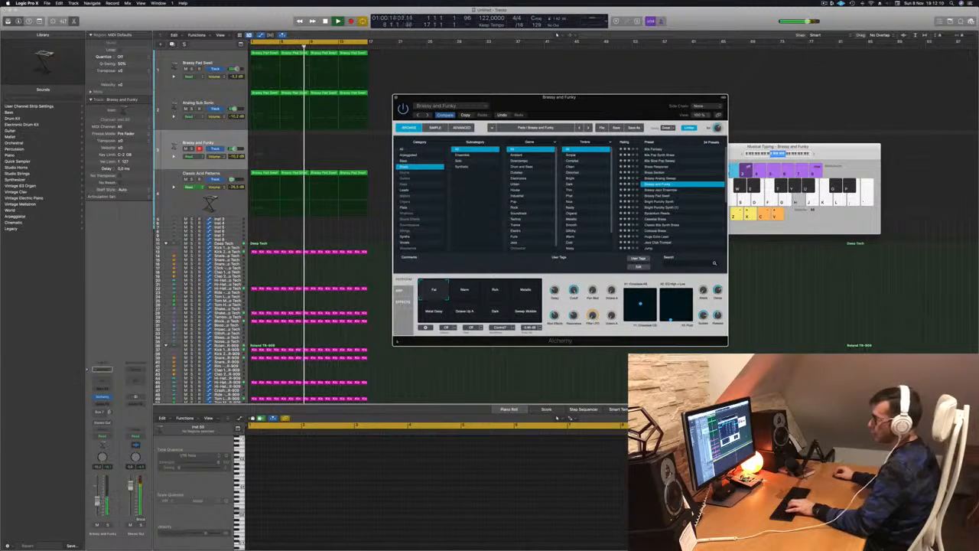
key(g)
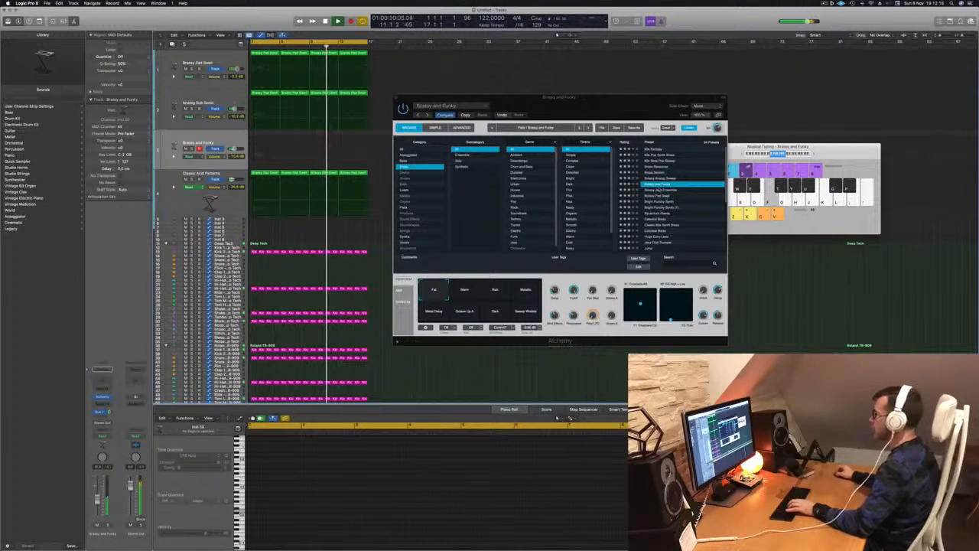
click(660, 189)
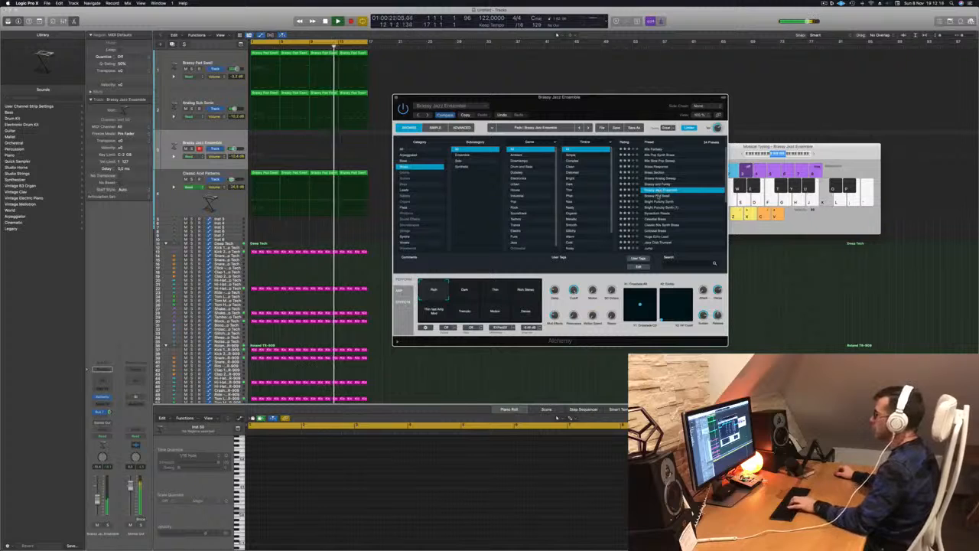
click(656, 197)
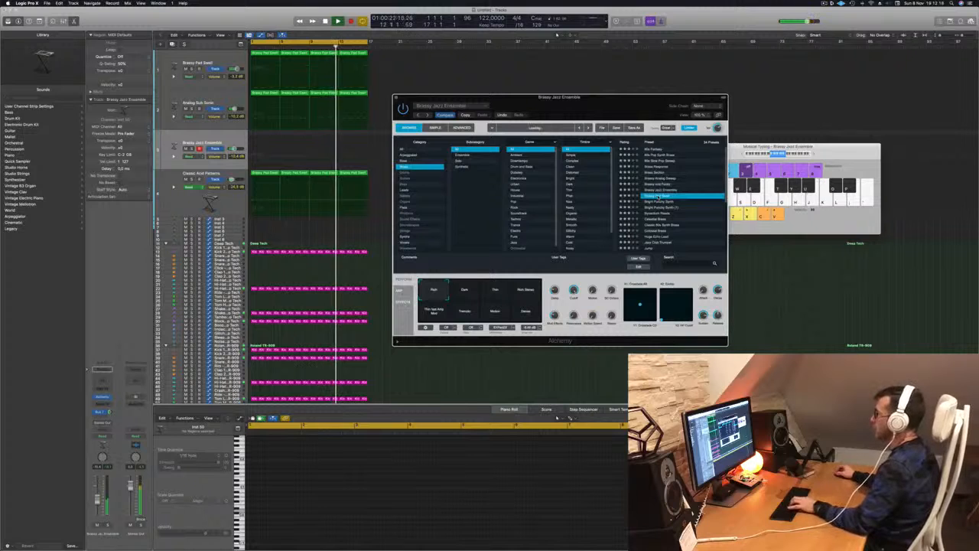
click(657, 202)
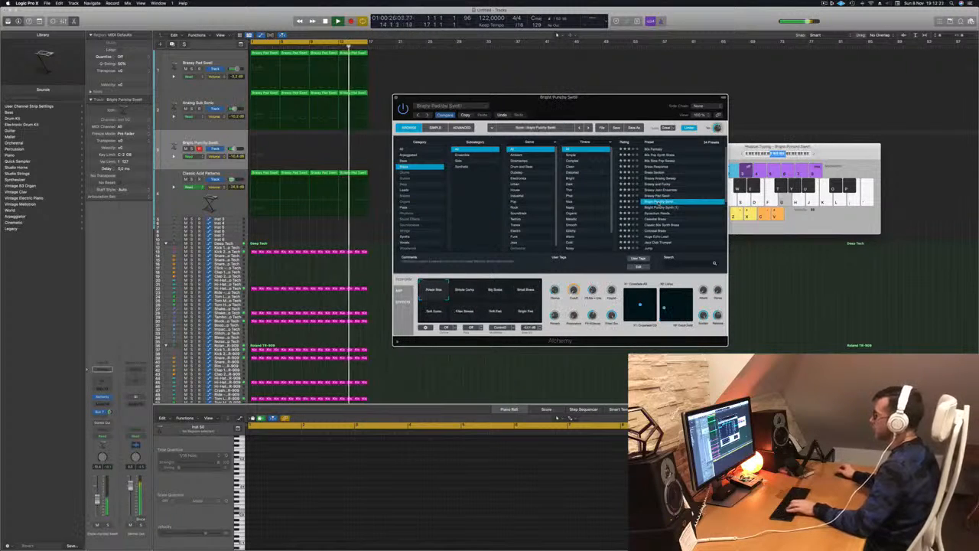
click(657, 207)
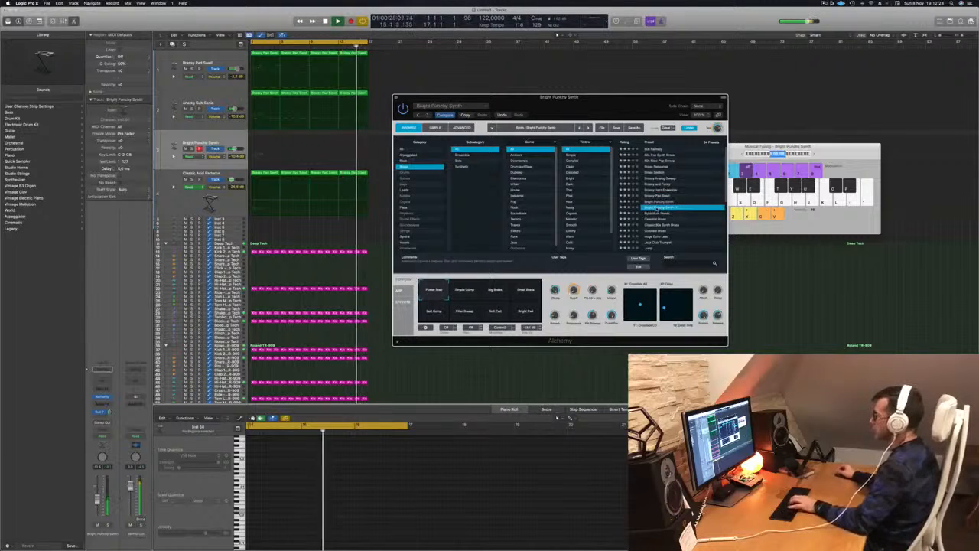
Load the Byzantium Reeds preset, play through its Thin Delay Lead and Attack Gliss variations, and move the Musical Typing keyboard clear of the preset list.
click(657, 213)
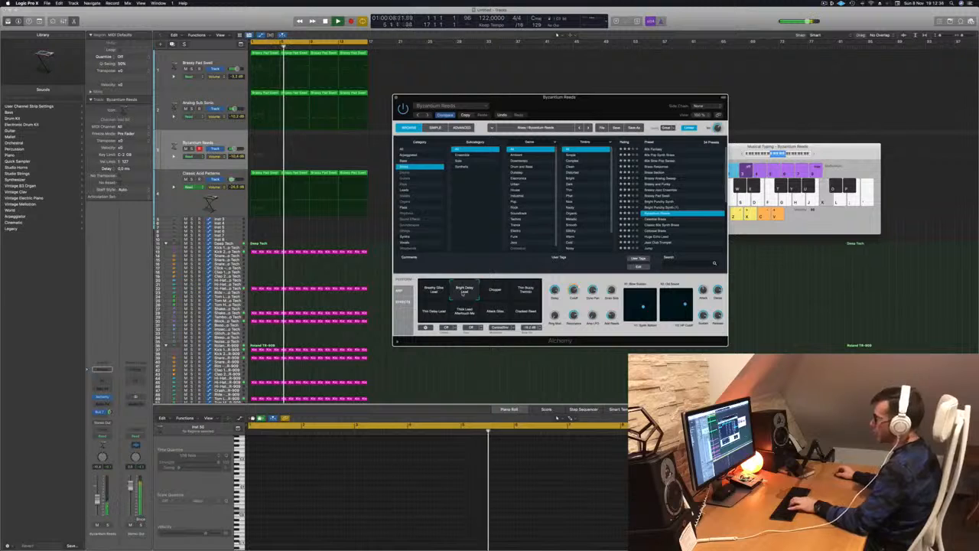
click(432, 313)
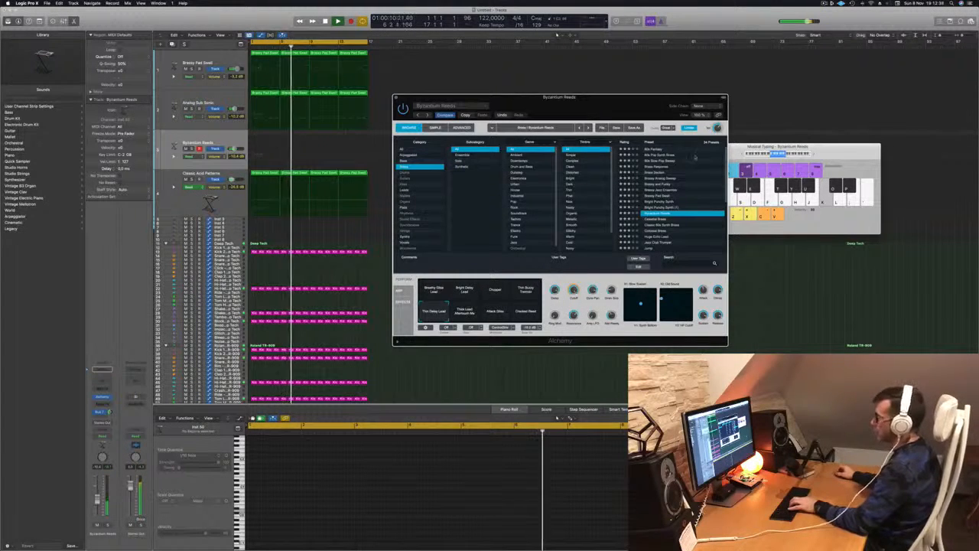
click(497, 313)
key(h)
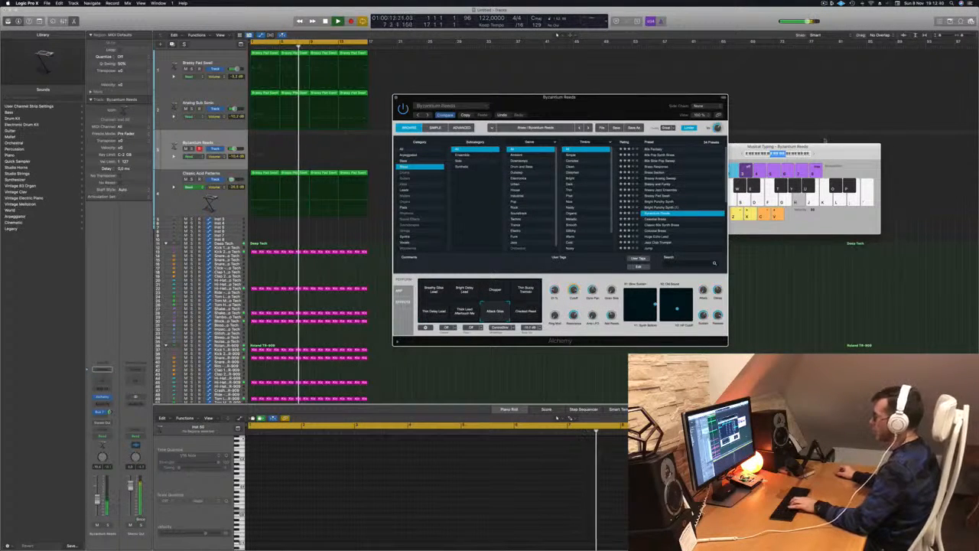
drag(828, 146, 839, 121)
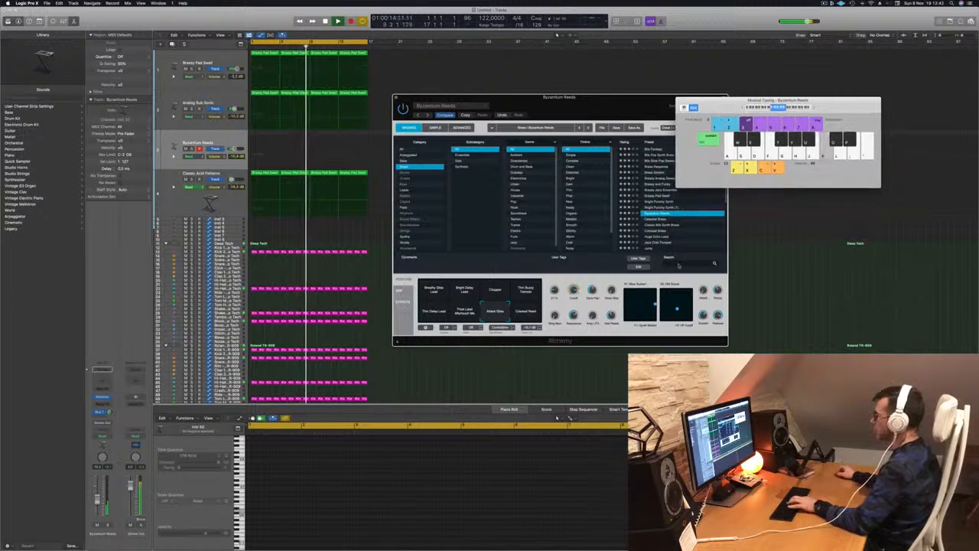
Load the Celestial Brass preset, lower the track volume and try its Unison Decay, Tremolo and Thin LFO variations with played notes.
click(652, 220)
click(653, 220)
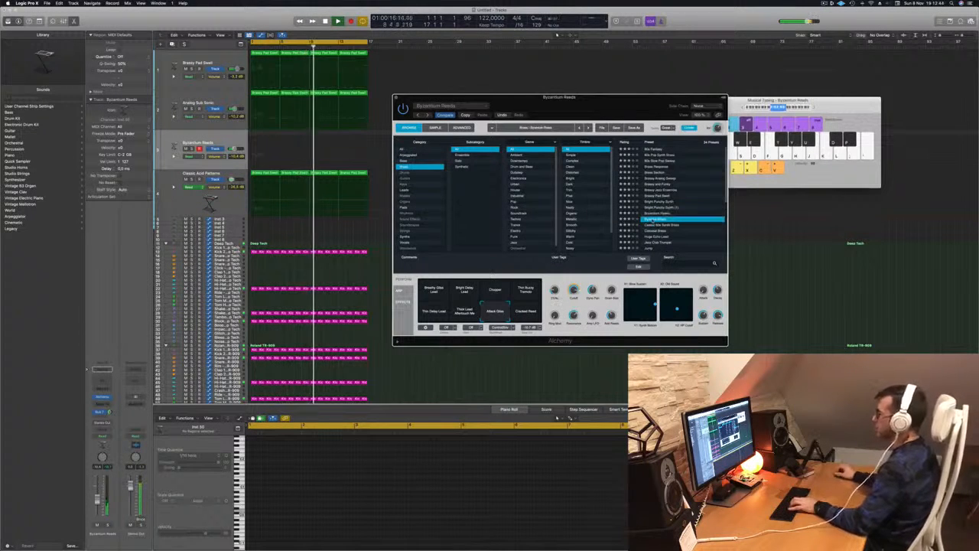
key(j)
key(h)
key(j)
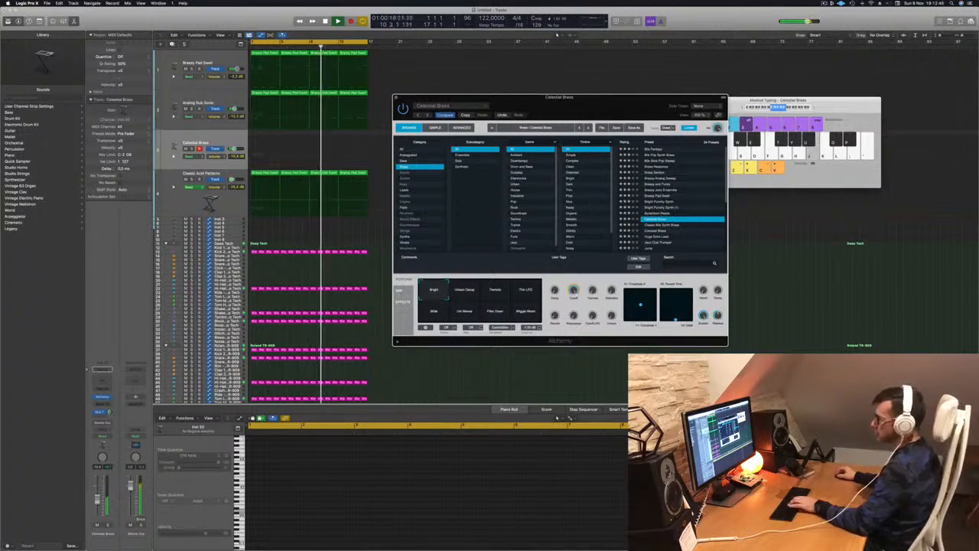
drag(96, 502, 96, 510)
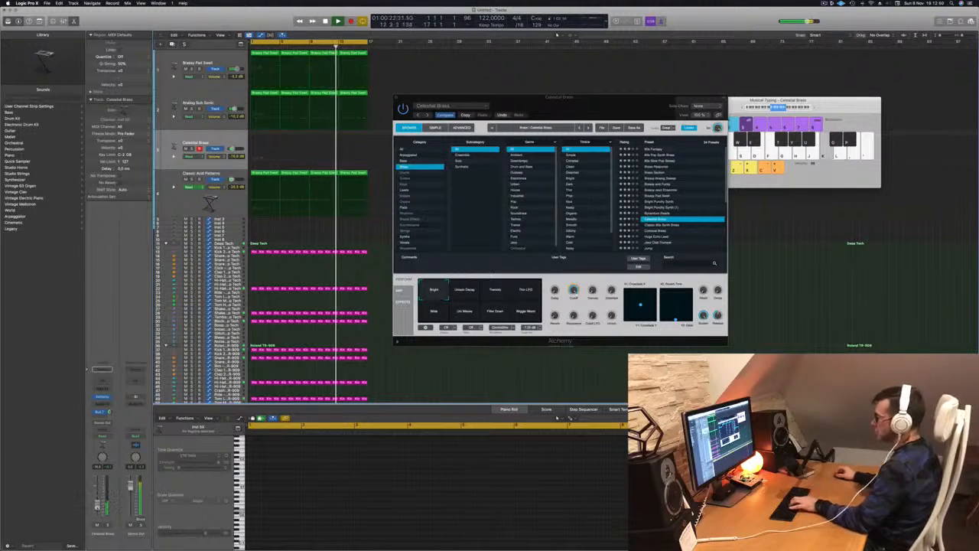
click(468, 292)
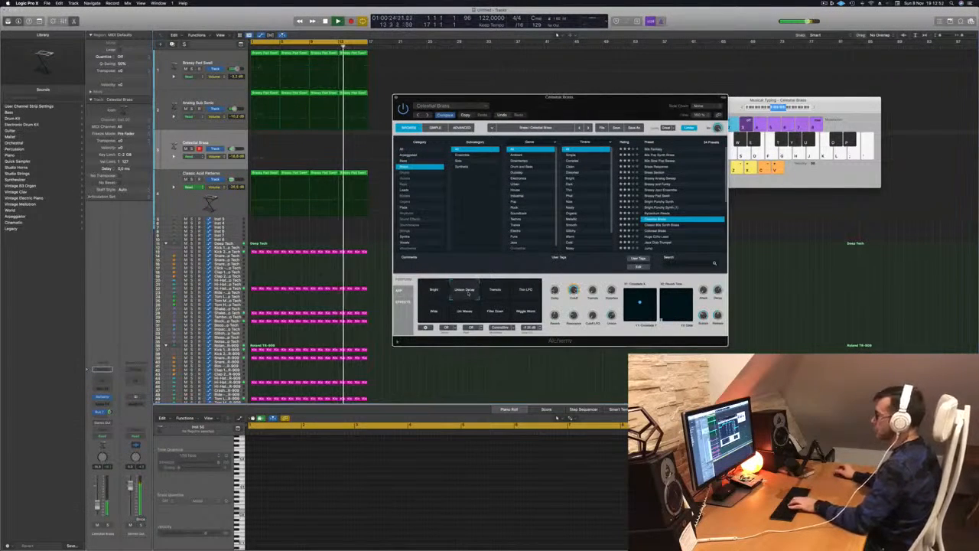
click(495, 291)
key(j)
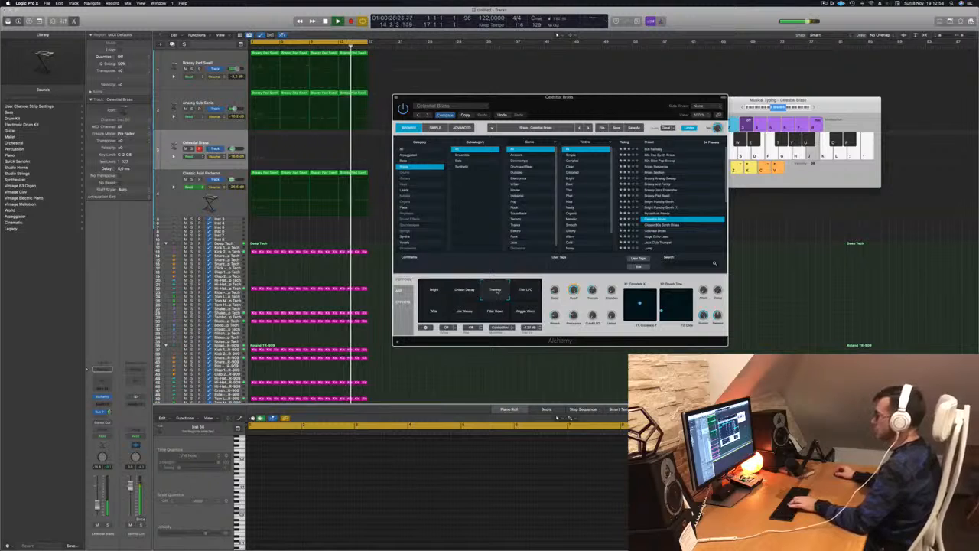
click(525, 291)
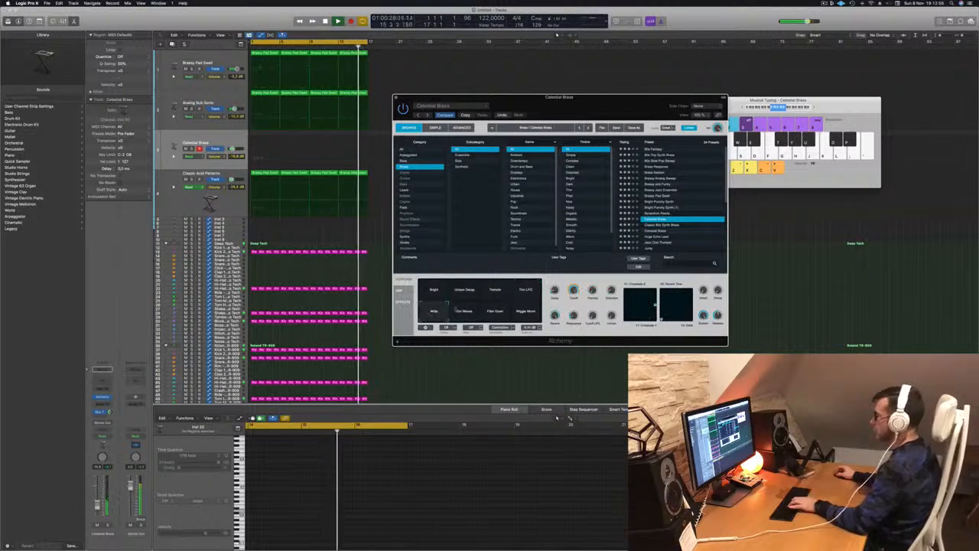
Load the Classic 80s Synth Brass preset with its Big and Bright Saws variation and set the track volume to about -17.0 dB.
click(670, 226)
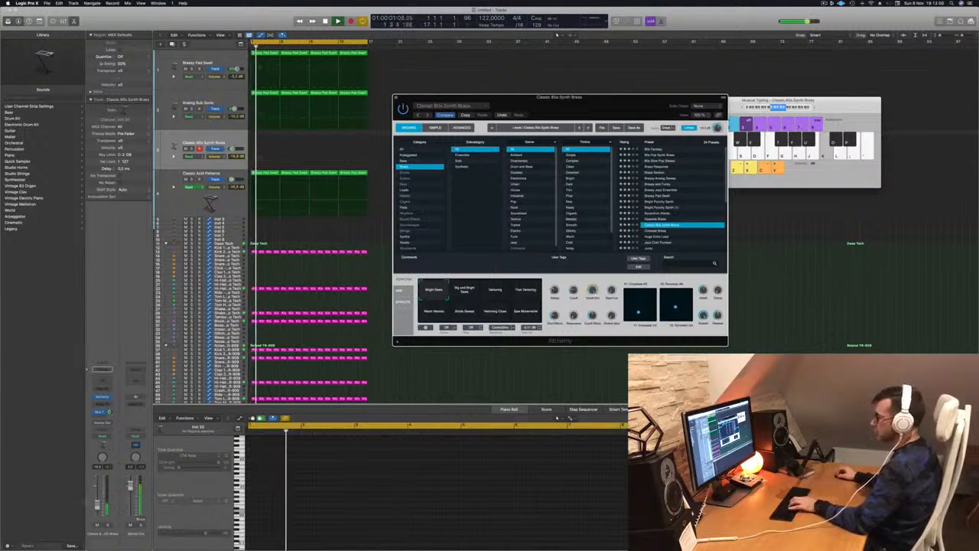
drag(98, 505, 98, 500)
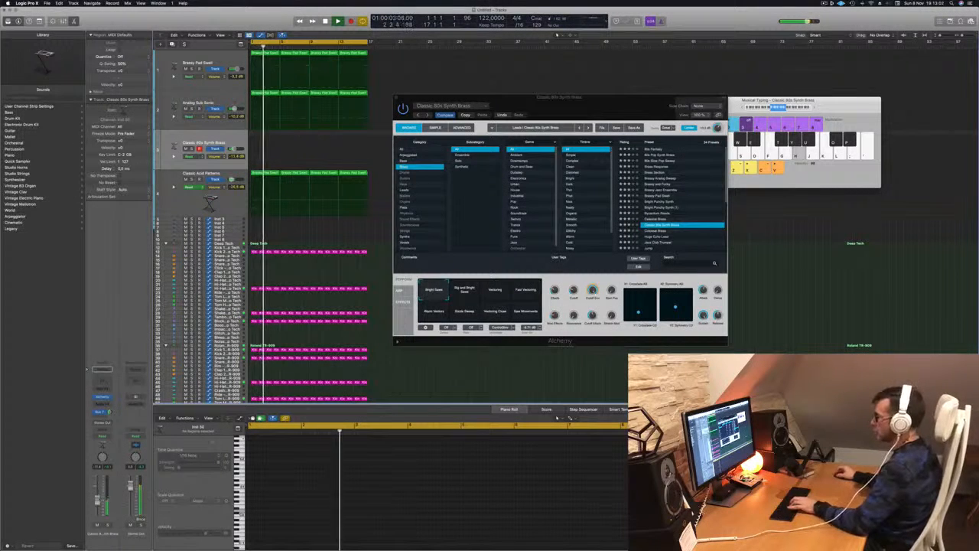
click(464, 290)
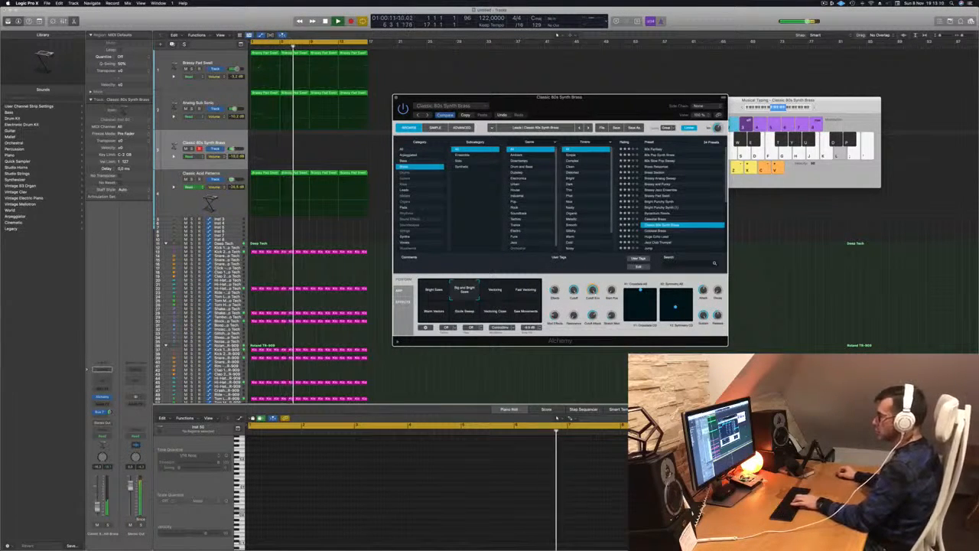
drag(98, 511, 99, 509)
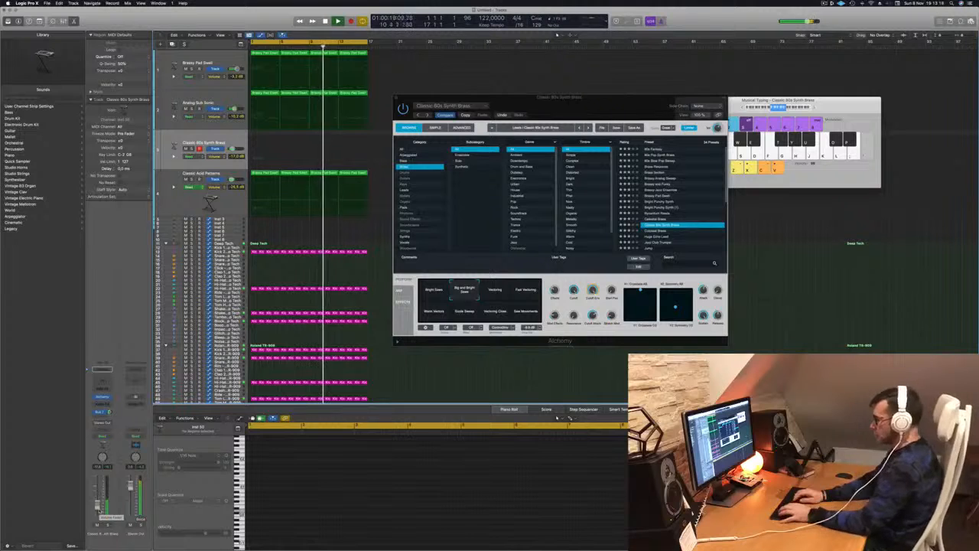
Record a brass line on the Classic 80s Synth Brass track over the cycling loop, stop recording and play it back.
key(r)
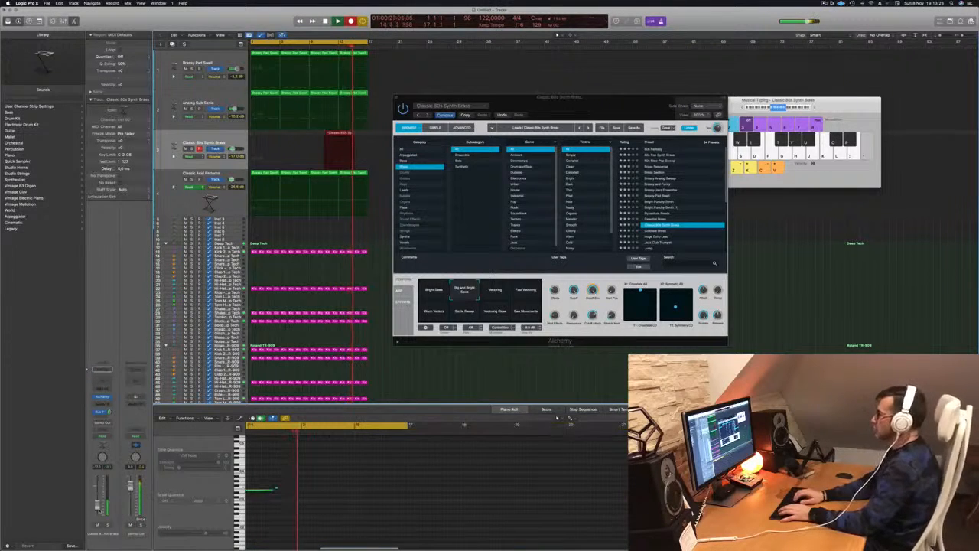
key(;)
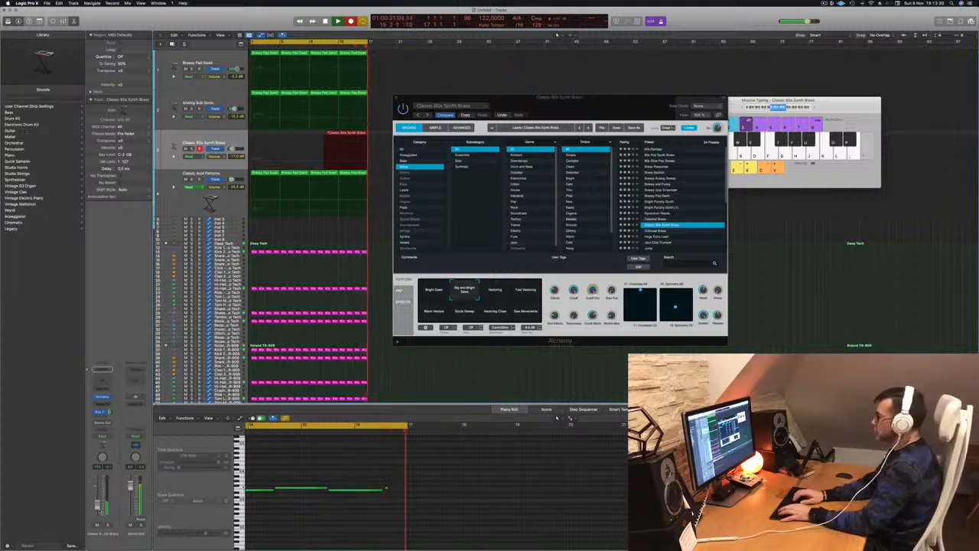
key(space)
key(space)
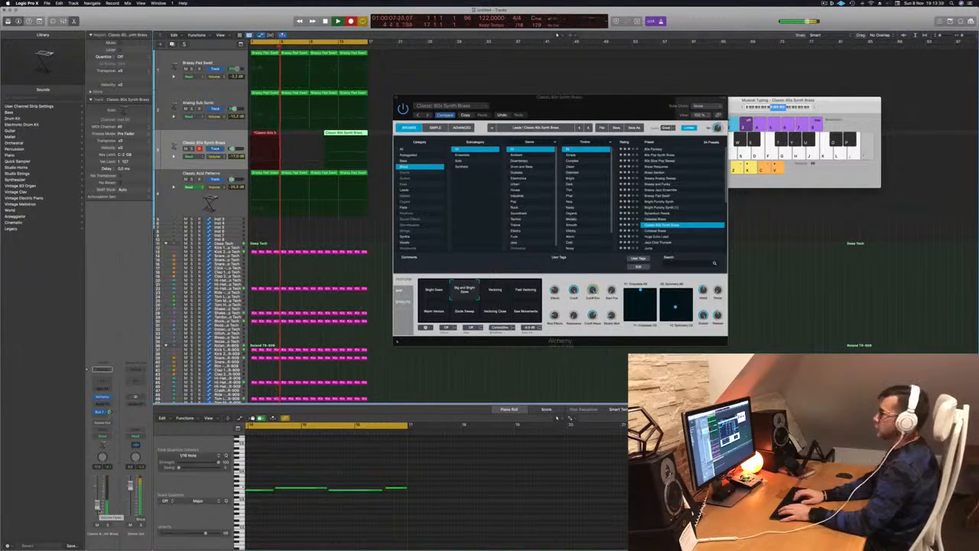
key(space)
key(space)
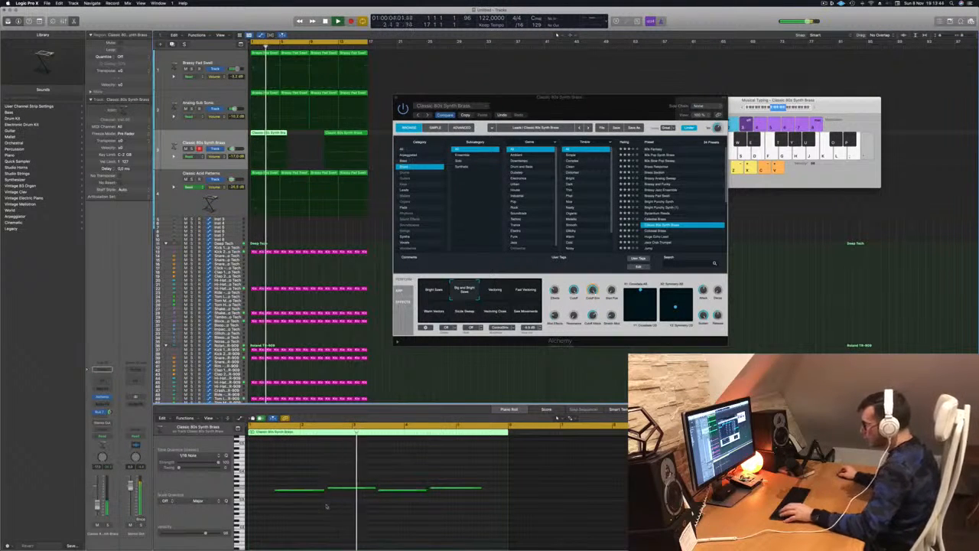
Remove the recorded region at the start of the Classic 80s Synth Brass track.
key(super+a)
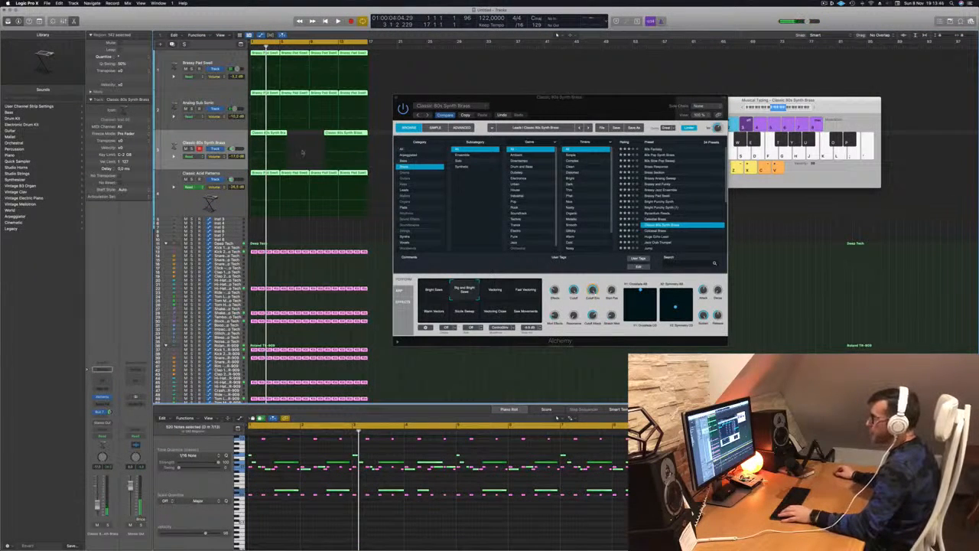
click(281, 133)
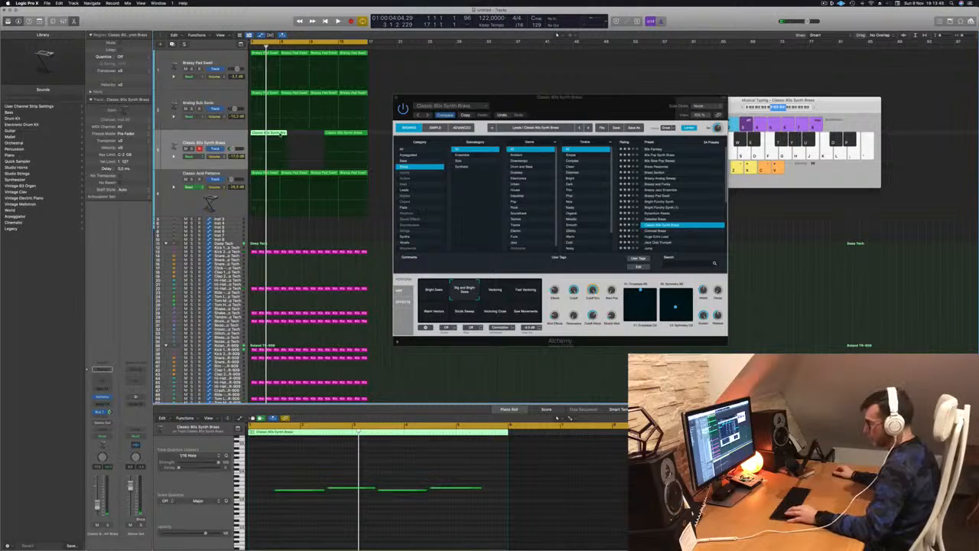
key(Delete)
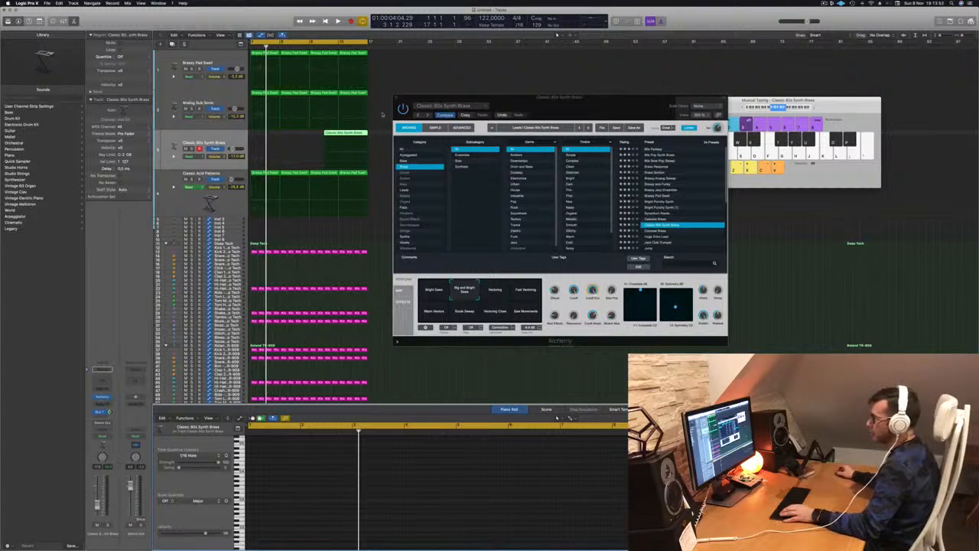
Open the undo history, step back past the MIDI Cycle Recording and redo up to the latest Automation Edit.
click(303, 118)
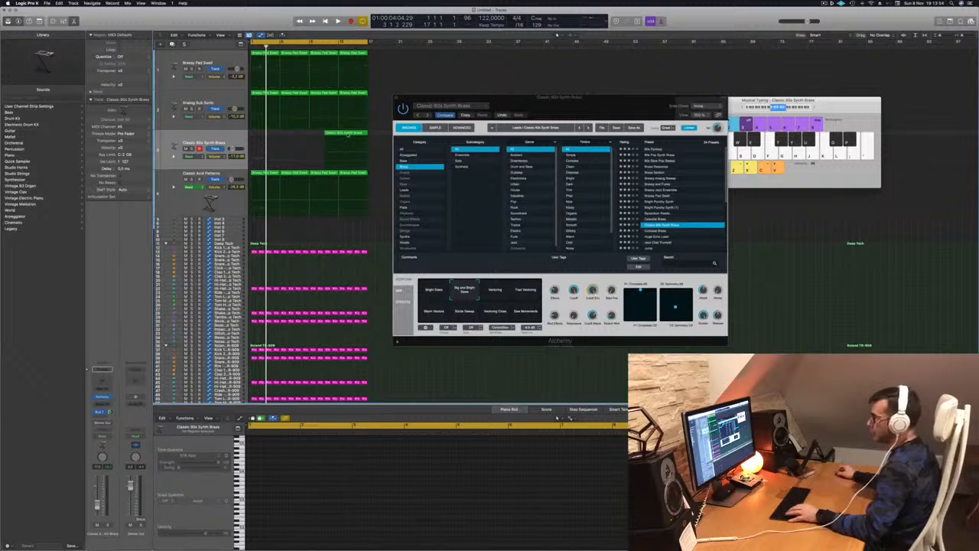
click(346, 133)
key(space)
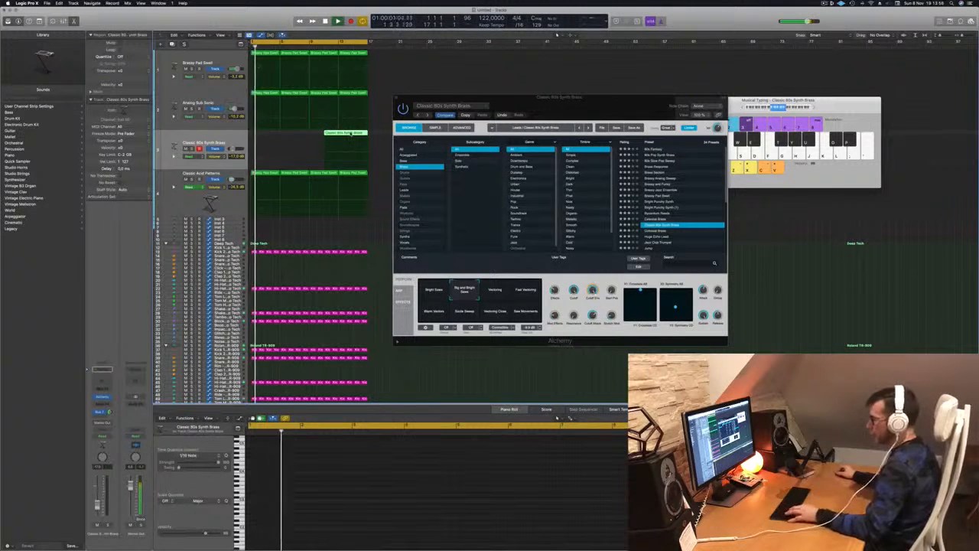
key(alt+z)
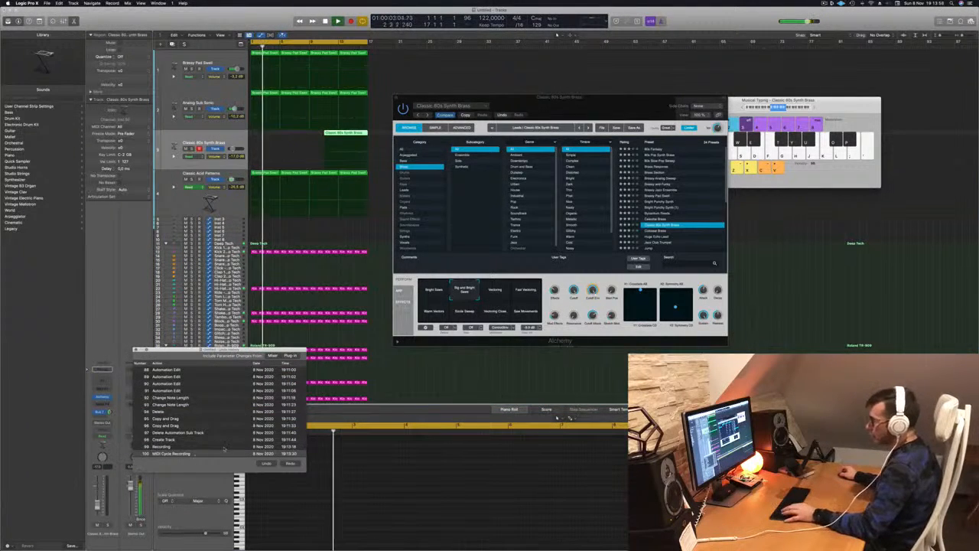
click(265, 463)
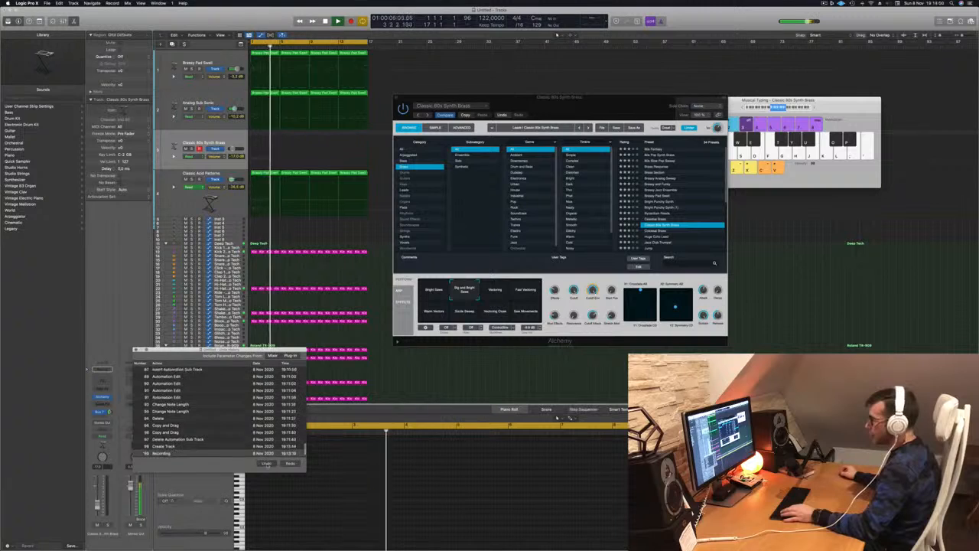
click(290, 463)
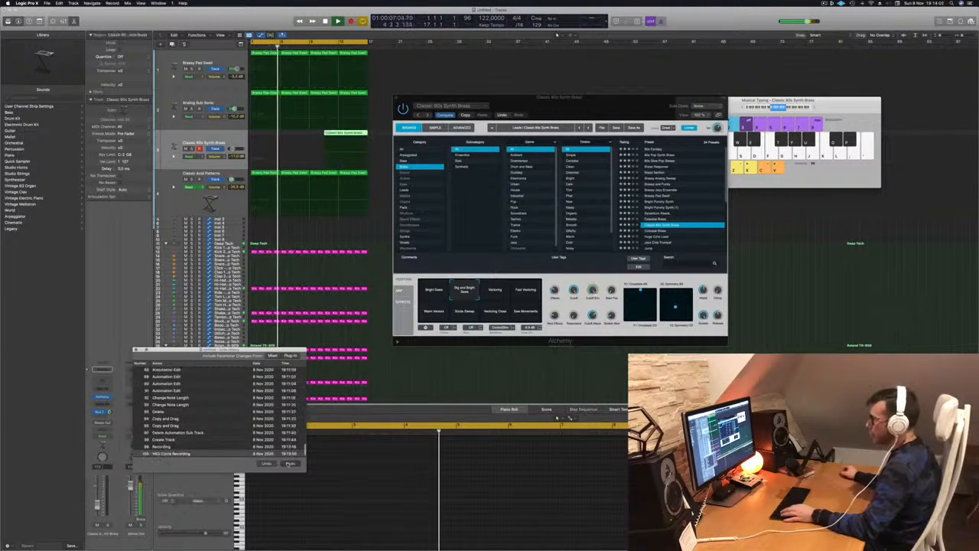
click(290, 463)
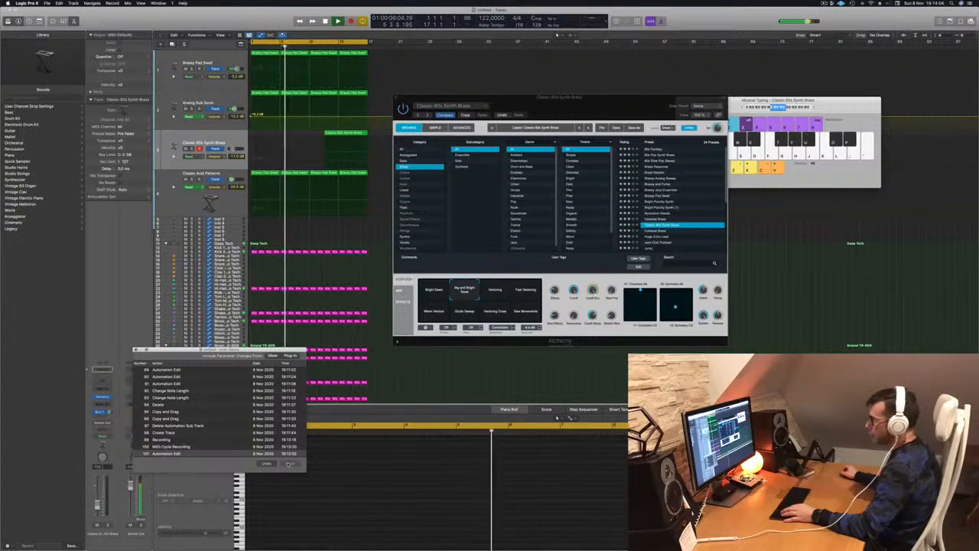
Move the remaining Classic 80s Synth Brass region to bar 1.
click(346, 133)
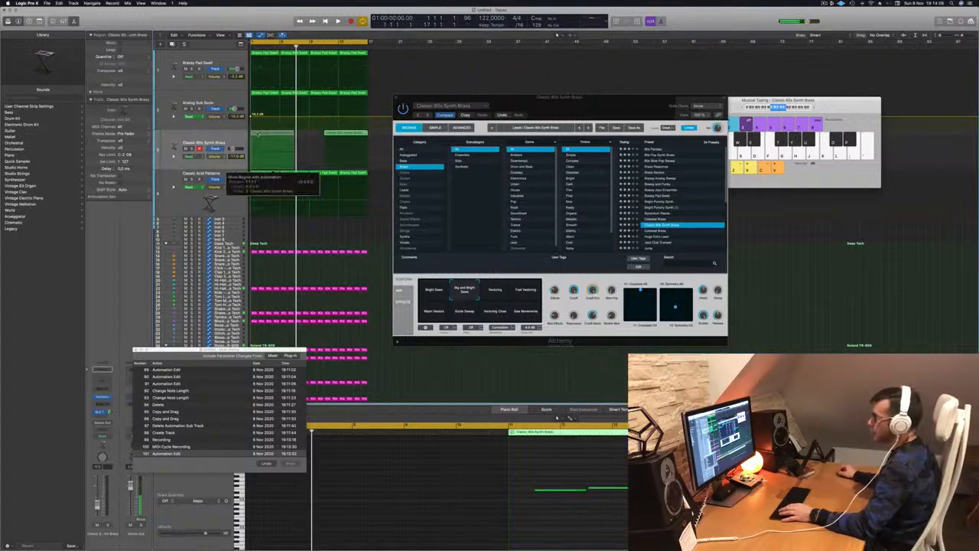
drag(347, 132, 274, 134)
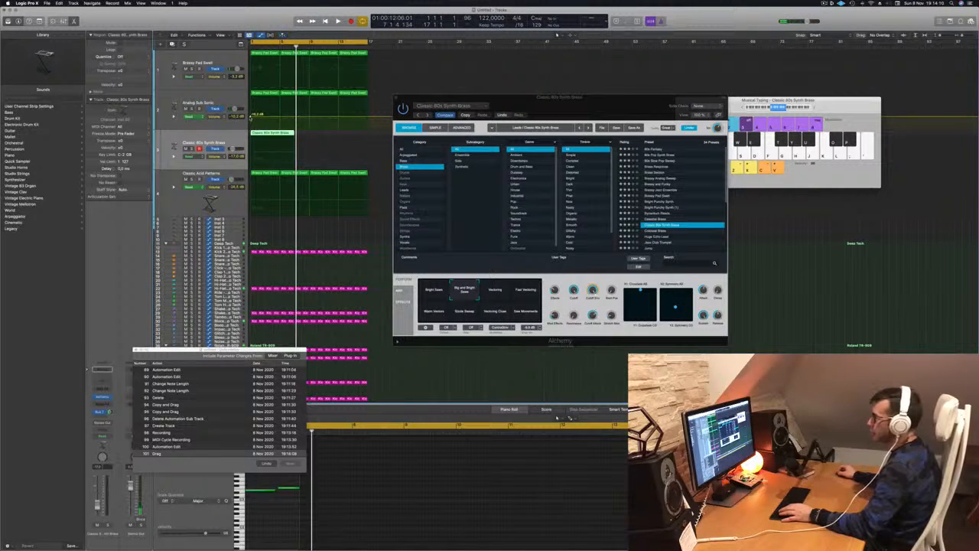
Quantize the Classic 80s Synth Brass notes to 1/16 Note during playback, stop, and close the undo history window.
key(space)
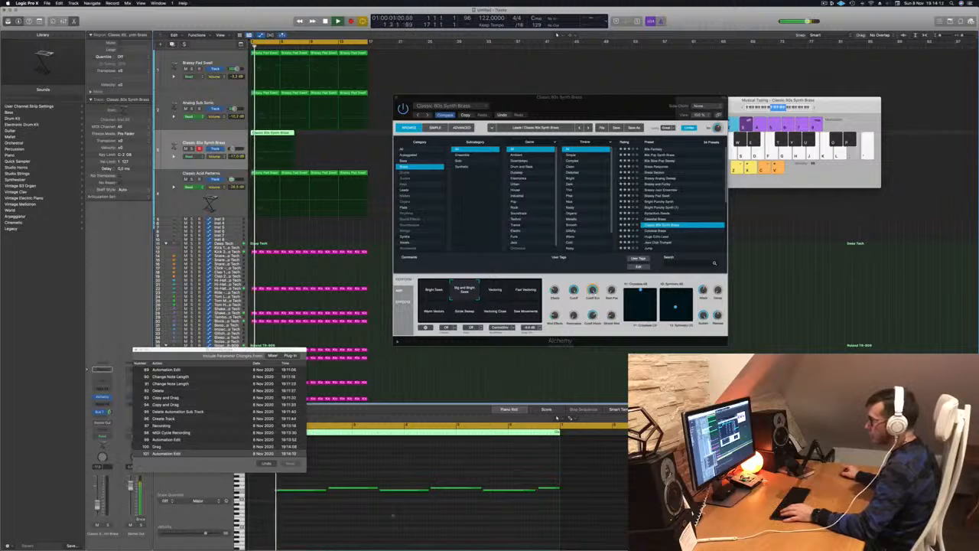
drag(312, 478, 447, 503)
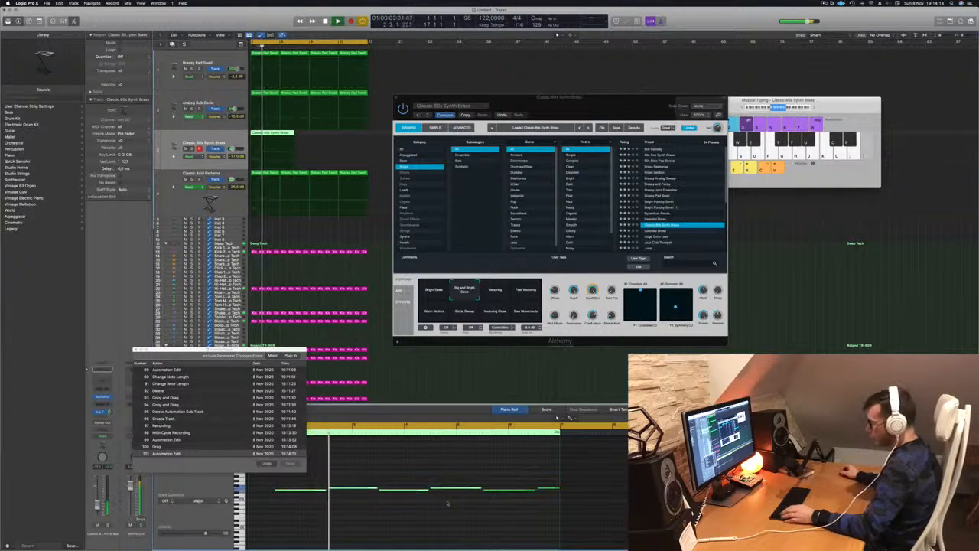
key(q)
key(space)
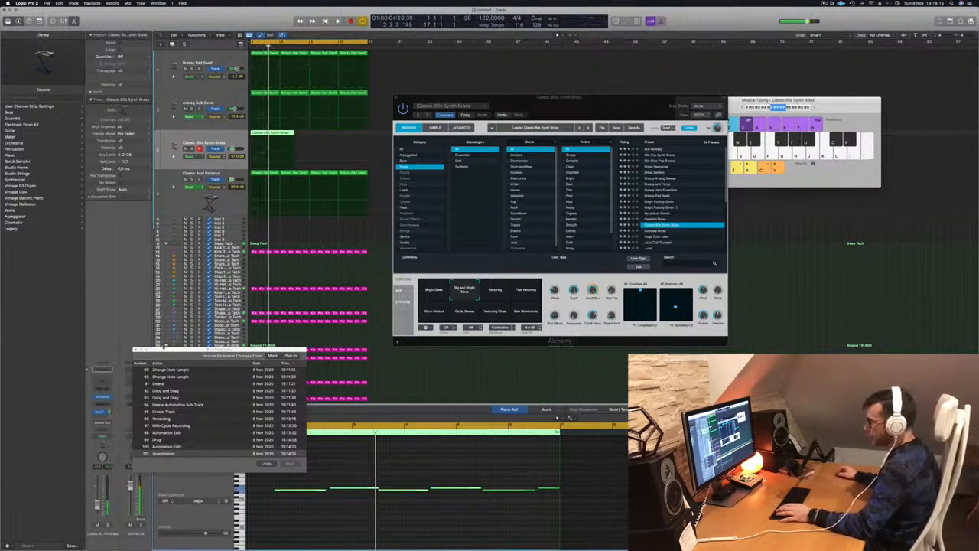
click(136, 349)
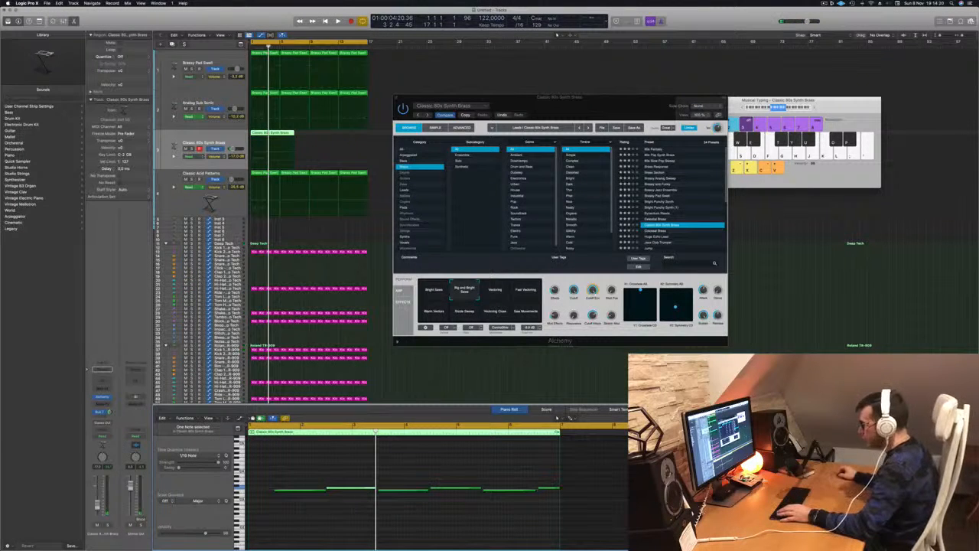
click(424, 488)
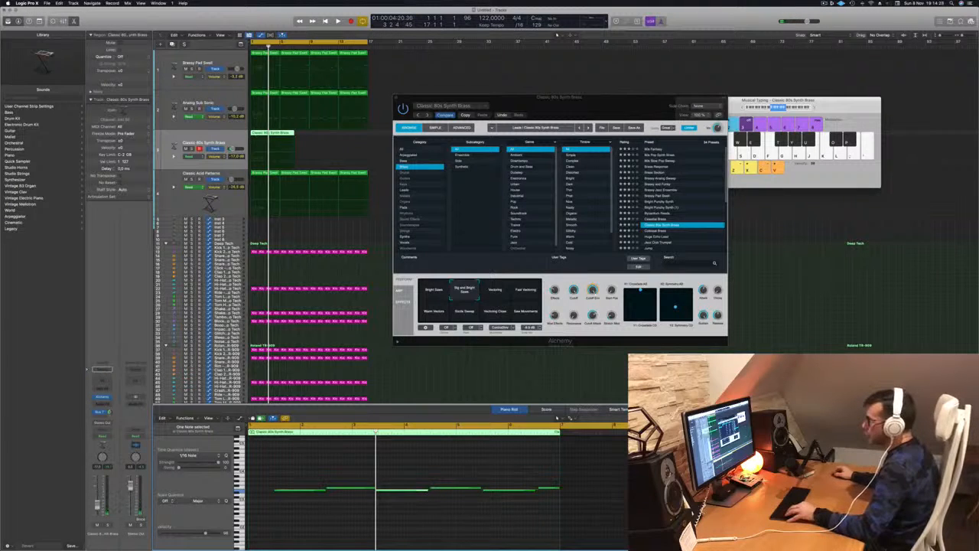
click(255, 162)
key(super+z)
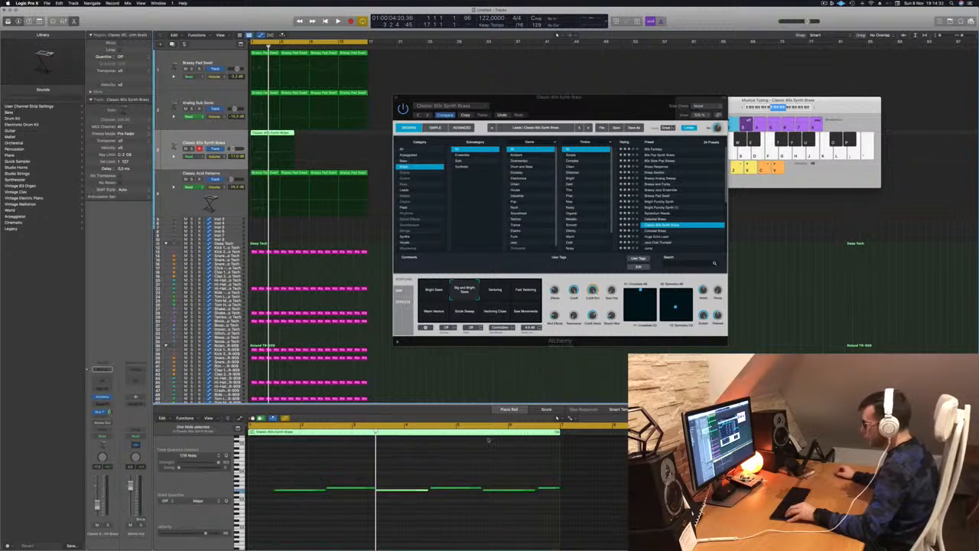
Split the Classic 80s Synth Brass region midway through bar 5, splitting overlapping notes, and delete the part after the cut.
key(super+Right)
key(super+Right)
key(super+Right)
key(super+Right)
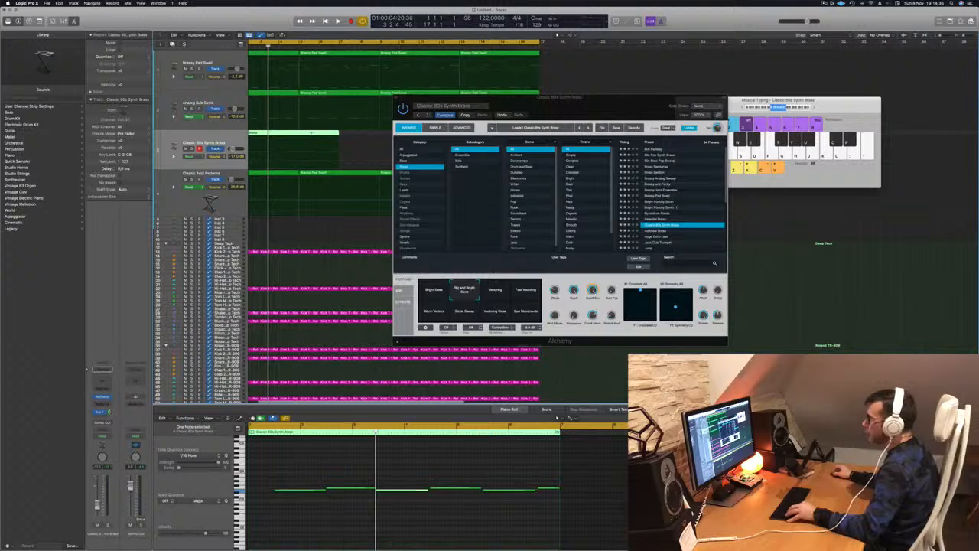
super+double_click(311, 133)
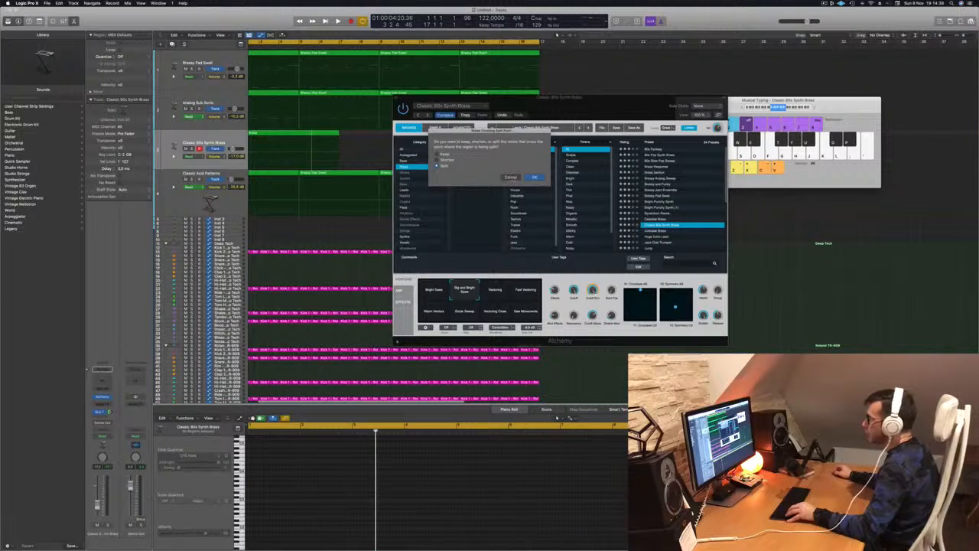
key(Return)
super+double_click(309, 132)
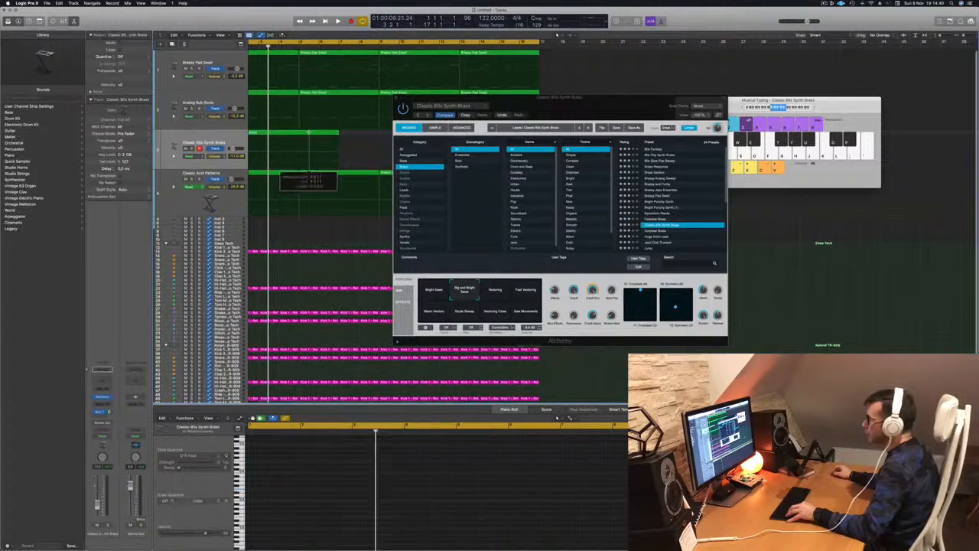
key(BackSpace)
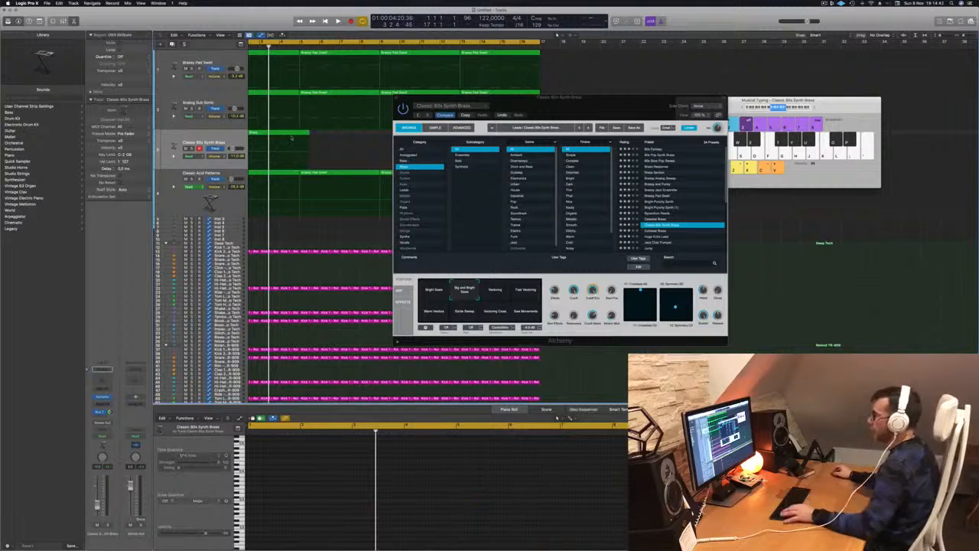
Copy the second note of the brass region to directly before its first note, ending halfway through bar 1.
drag(551, 100, 717, 126)
key(super+Left)
key(super+Left)
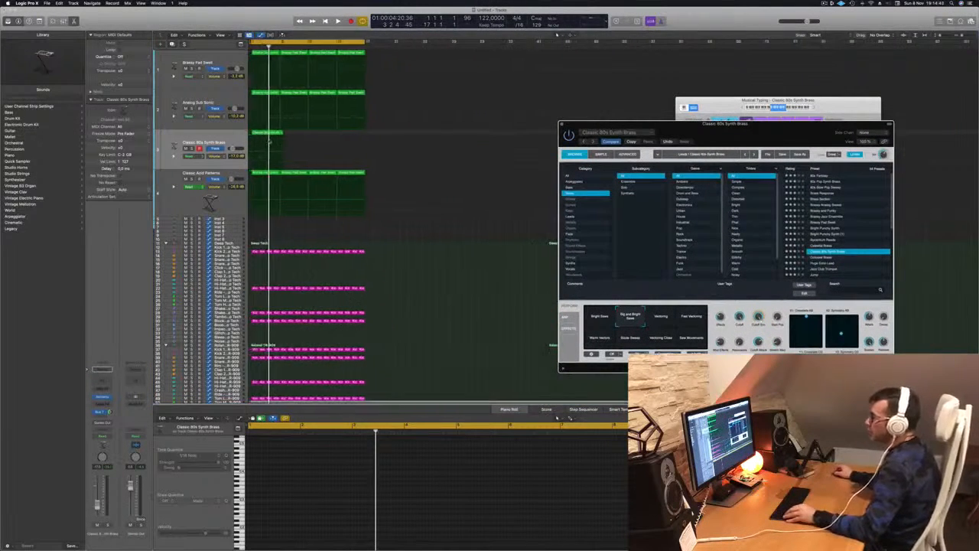
click(266, 133)
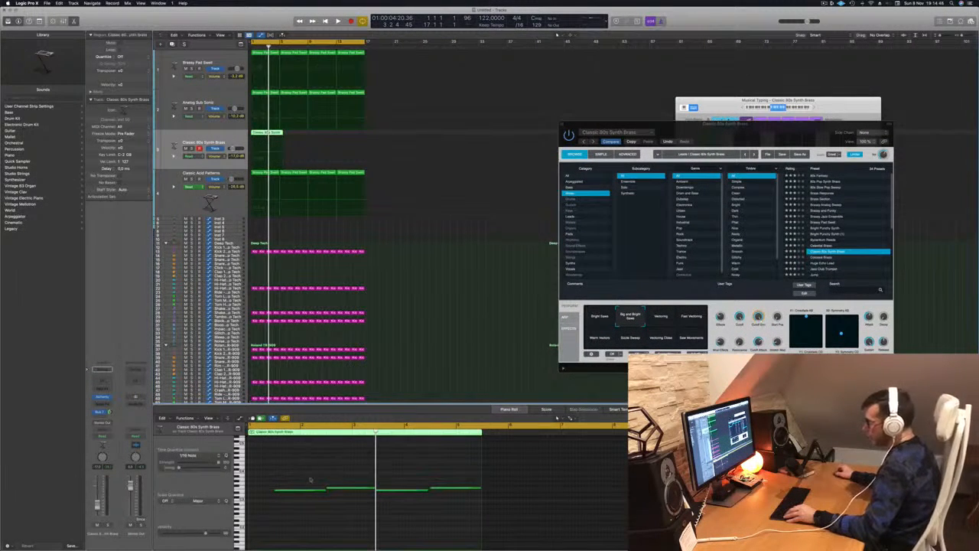
click(344, 489)
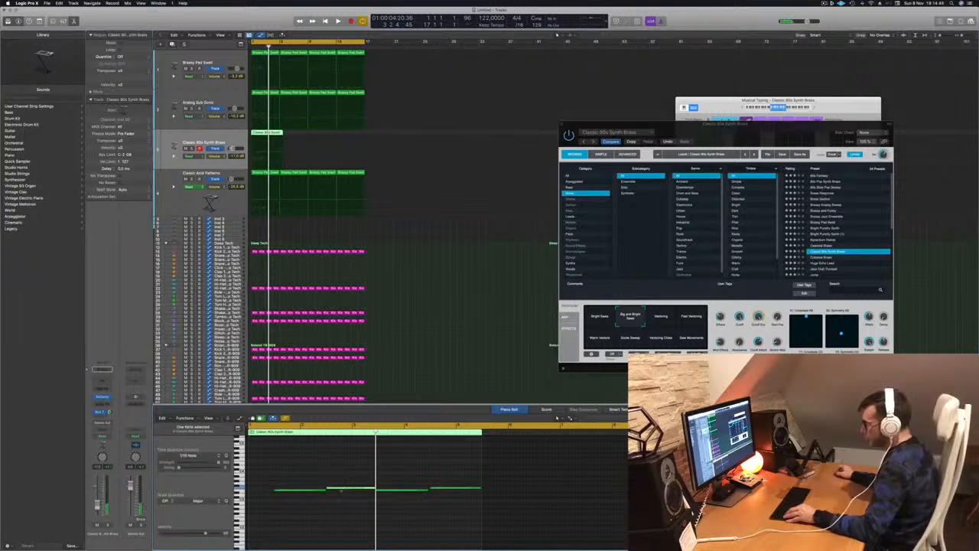
drag(341, 488, 273, 490)
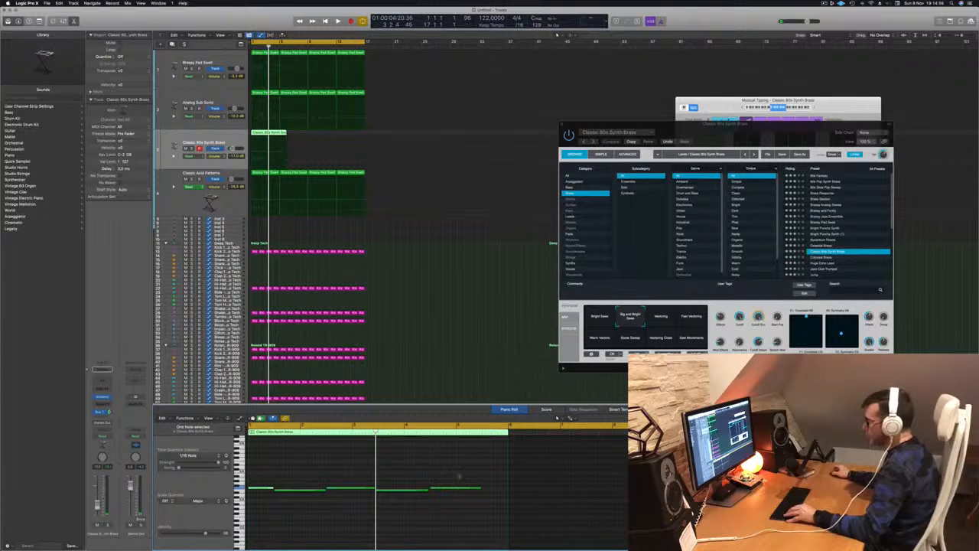
Shorten the last brass note to end at bar 5 and cut off the region after that point.
drag(479, 488, 454, 488)
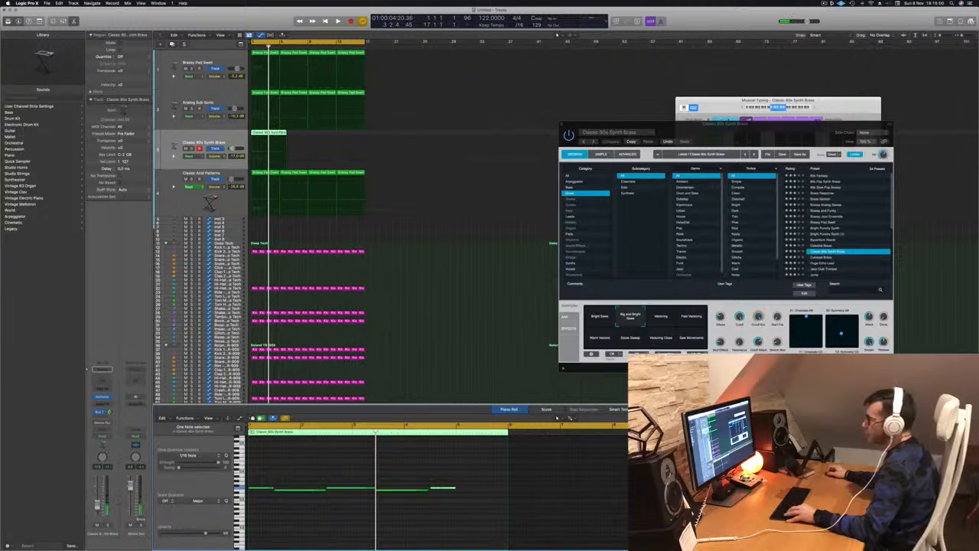
super+double_click(280, 132)
key(BackSpace)
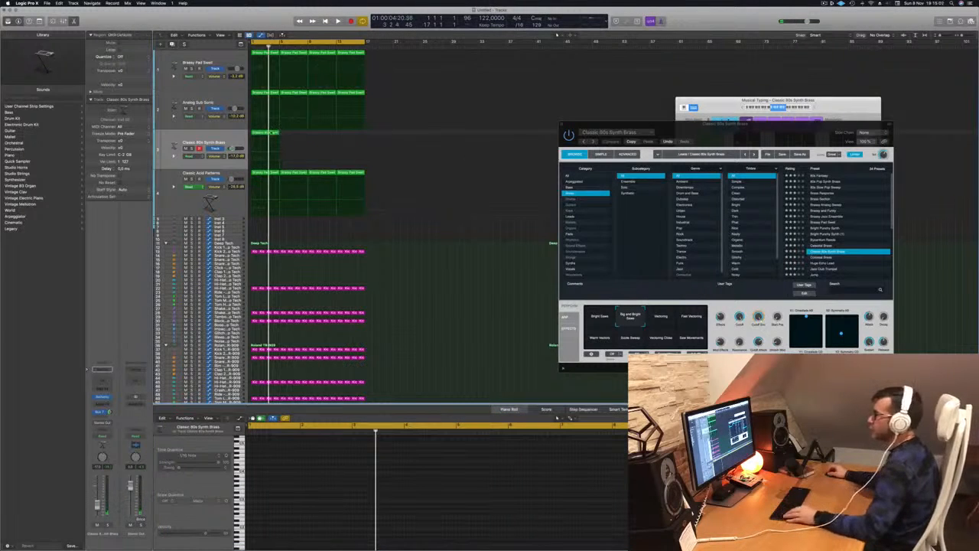
Copy the four-bar brass region three times to fill the loop up to bar 17, and play it back.
drag(261, 133, 319, 141)
shift+click(269, 133)
key(space)
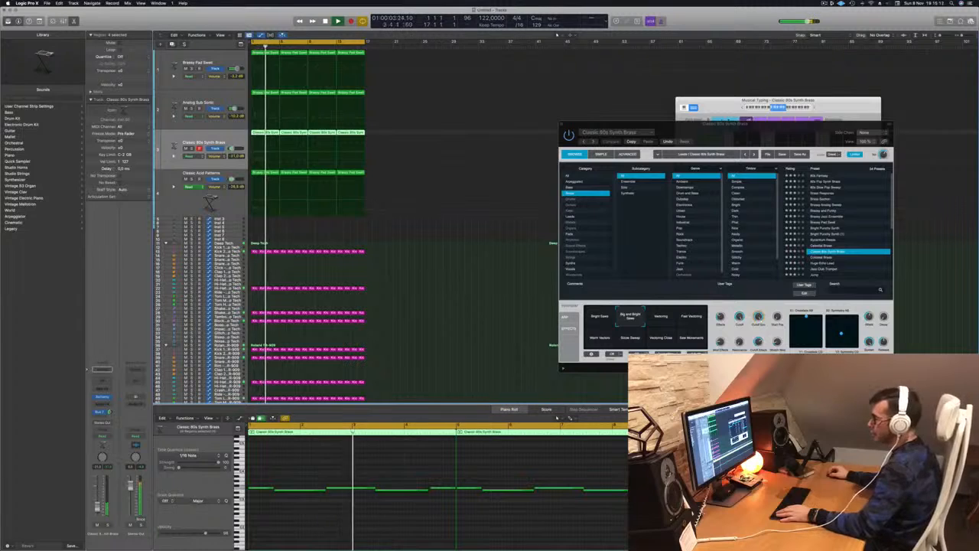
scroll(336, 507, left, 3)
scroll(317, 510, right, 2)
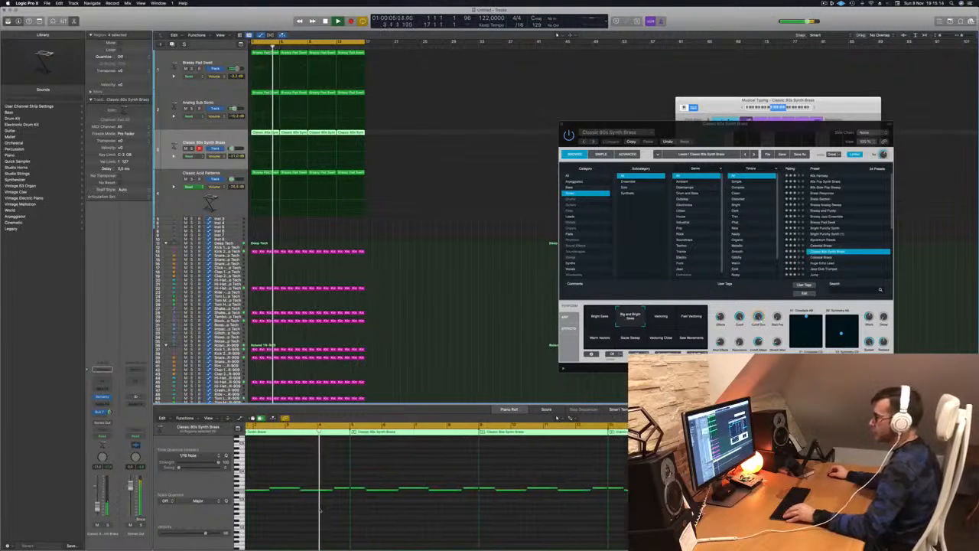
Remove the short note at the very start of the first brass region and play from the beginning.
key(Return)
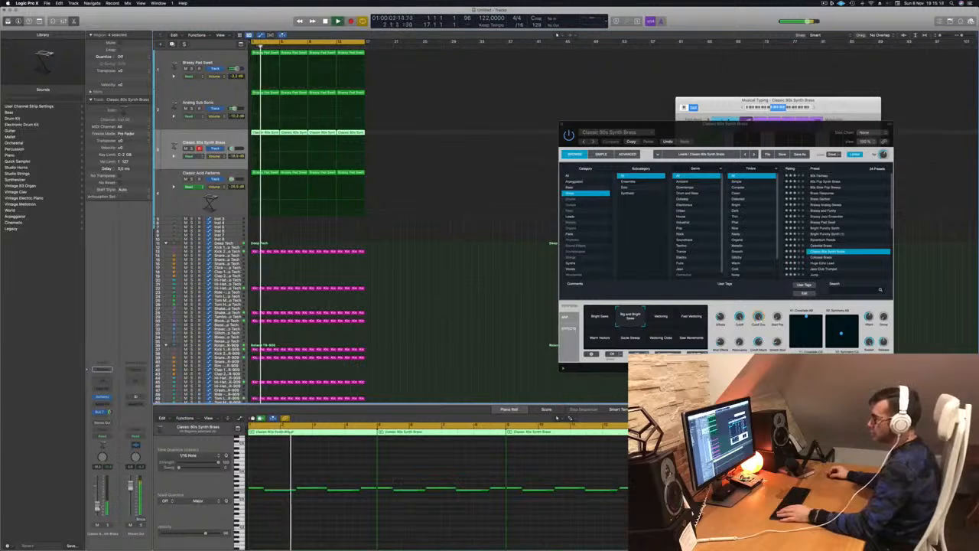
click(255, 488)
key(space)
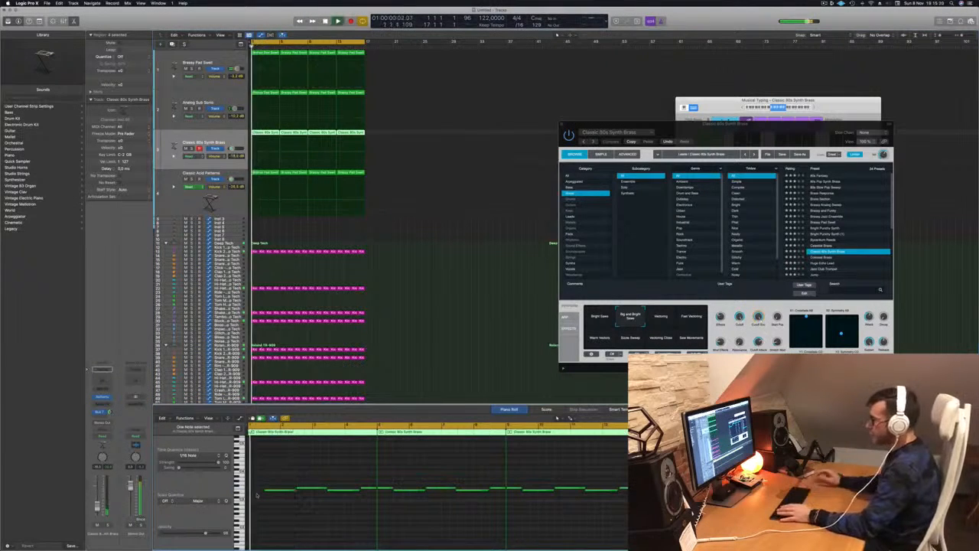
scroll(262, 502, down, 3)
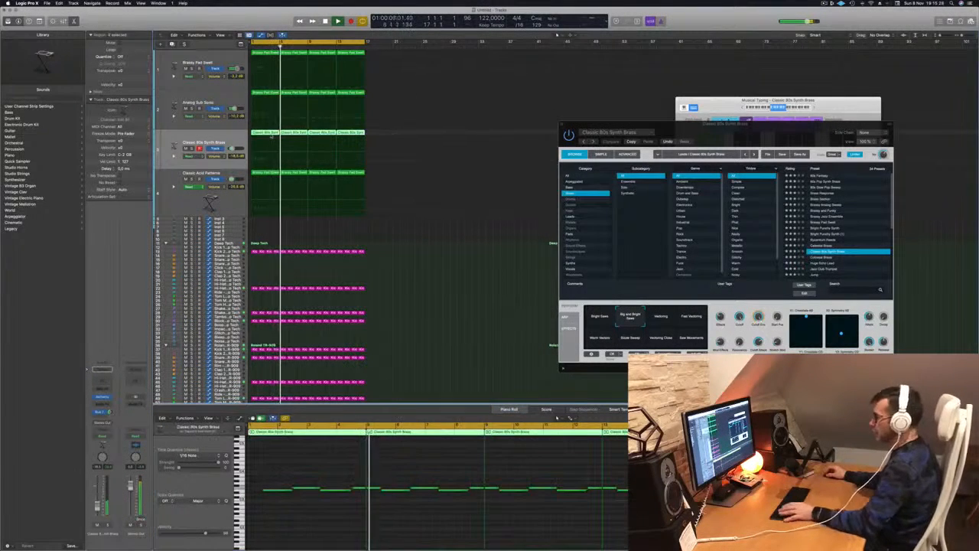
Delete all four Classic 80s Synth Brass regions and restart playback of the loop.
key(Delete)
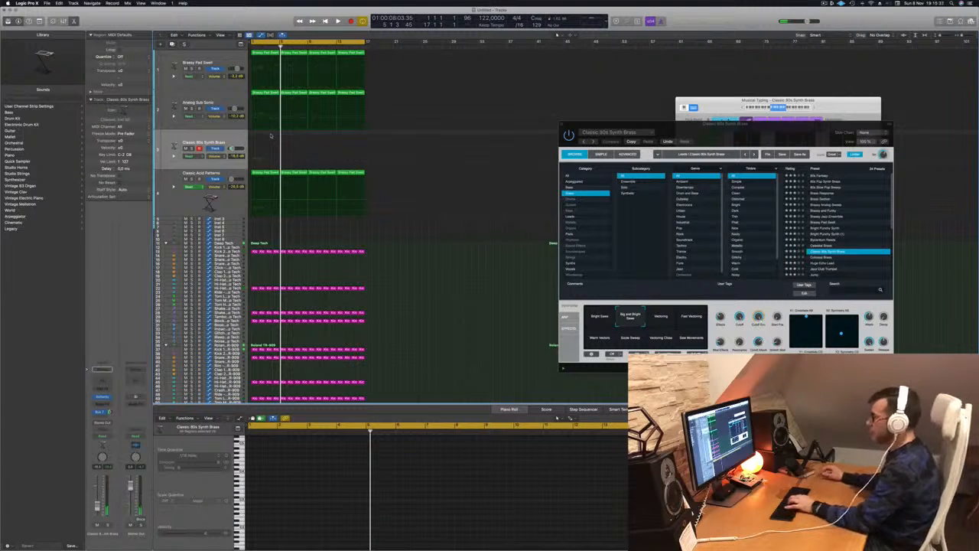
key(space)
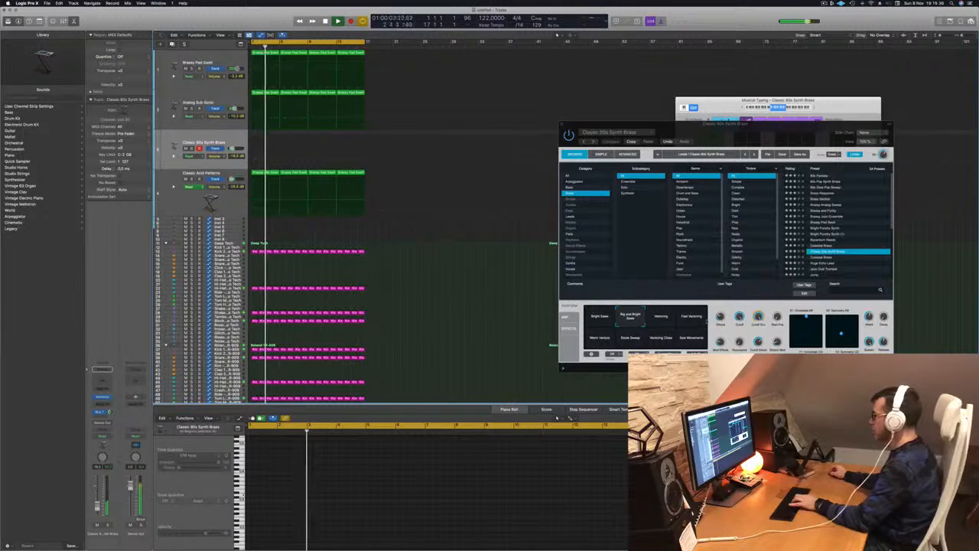
Audition Alchemy's Vectoring, Fast Vectoring and Bright Saws performance snapshots over the loop, ending on Big and Bright Saws.
click(739, 317)
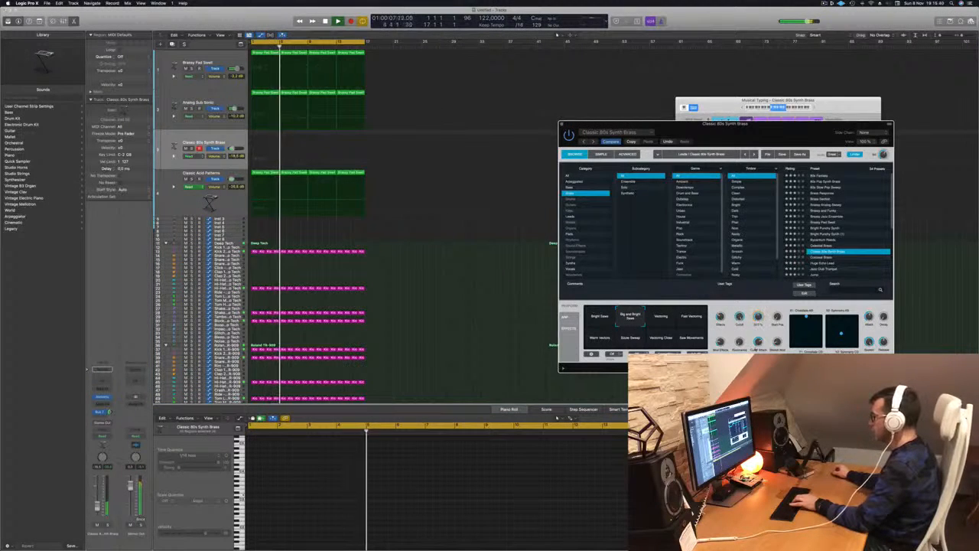
click(660, 320)
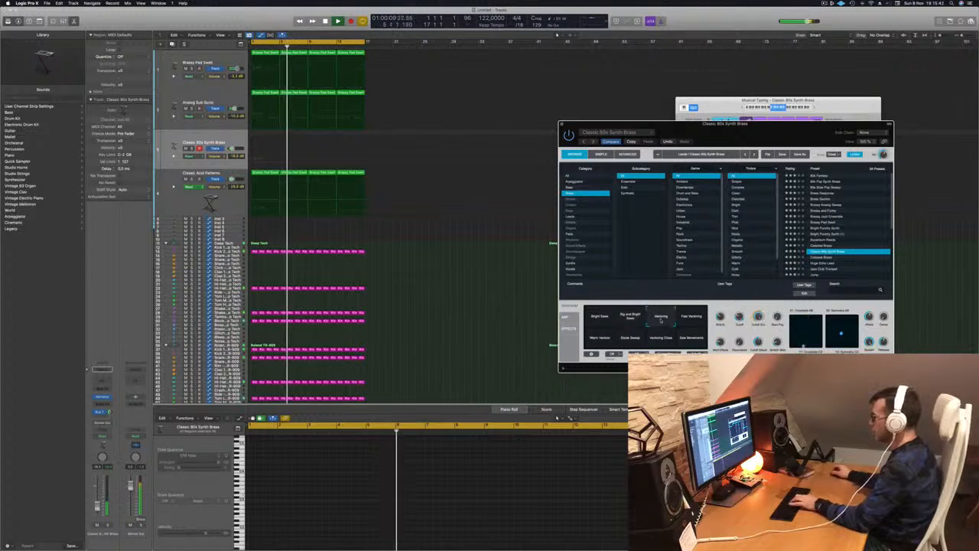
click(690, 317)
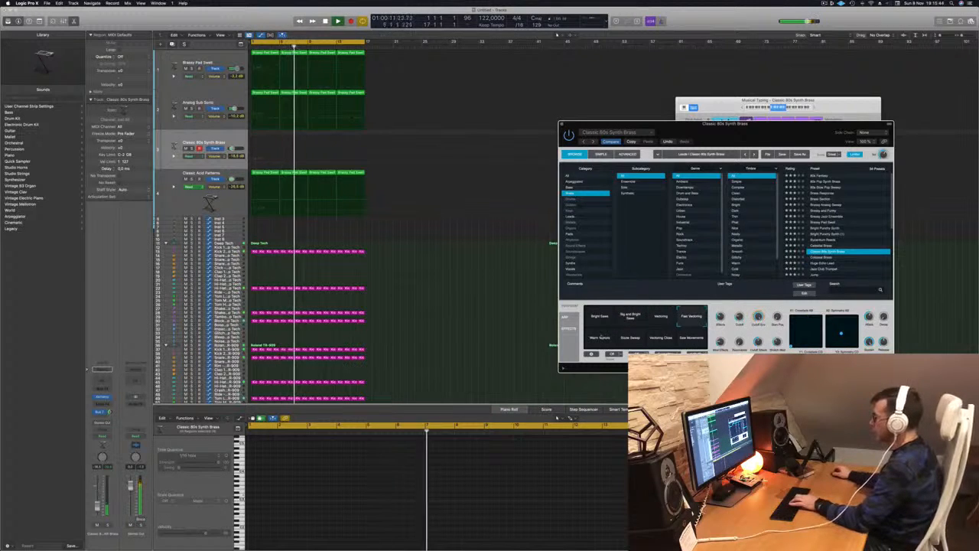
click(630, 316)
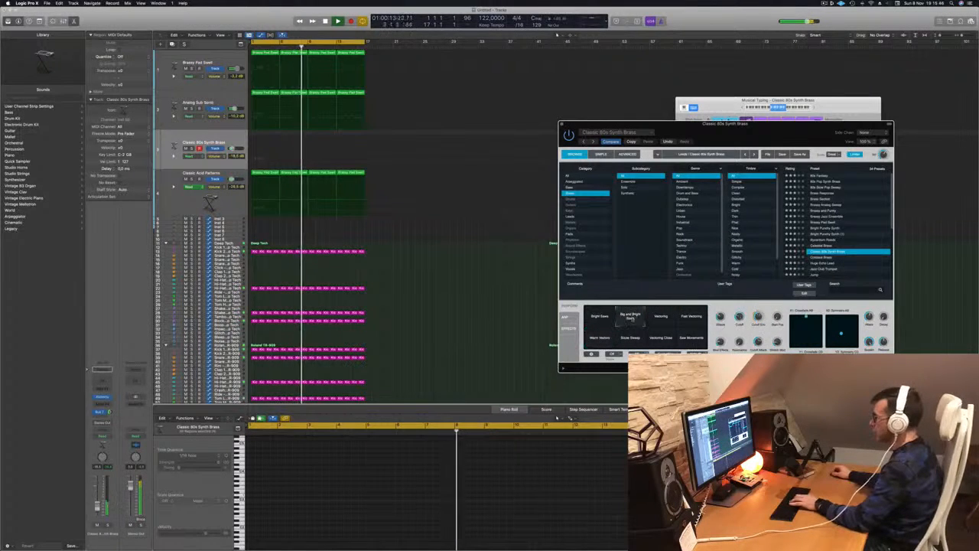
click(608, 320)
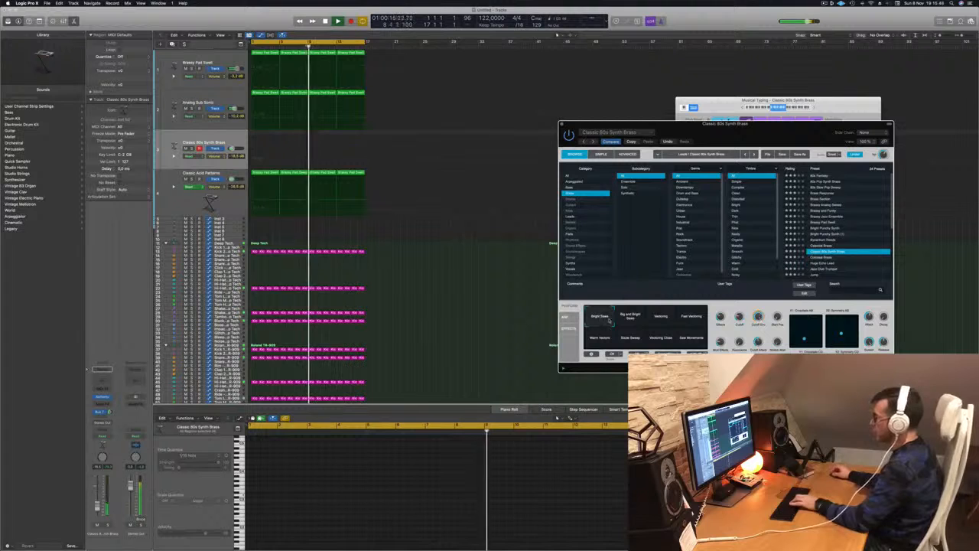
click(663, 315)
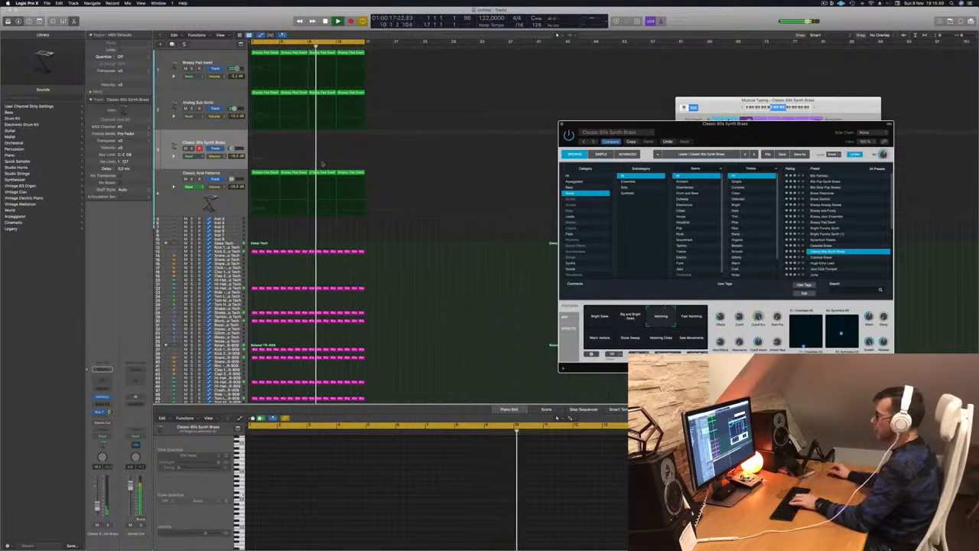
click(630, 317)
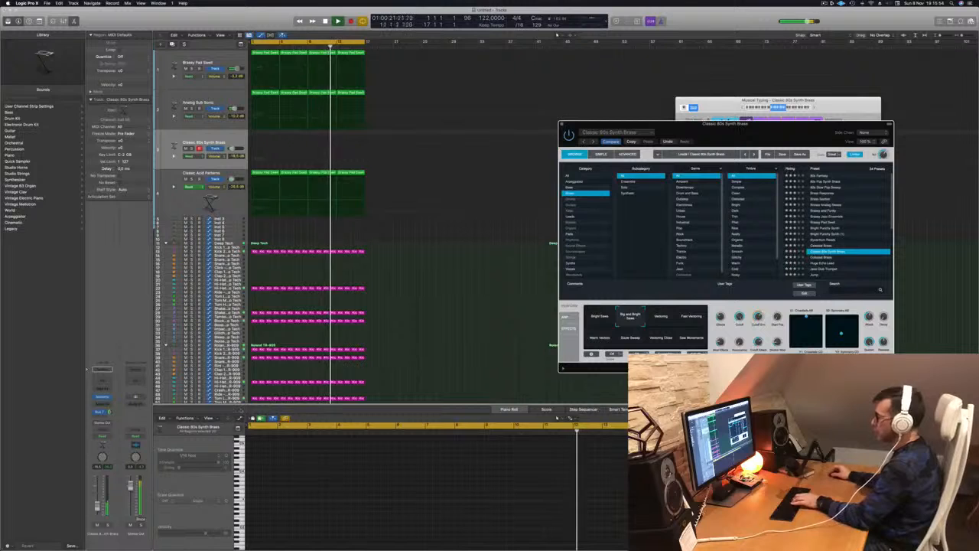
Set the Classic 80s Synth Brass volume to -17.4 dB and record a four-bar line of short repeated notes from bar 9.
drag(97, 507, 98, 504)
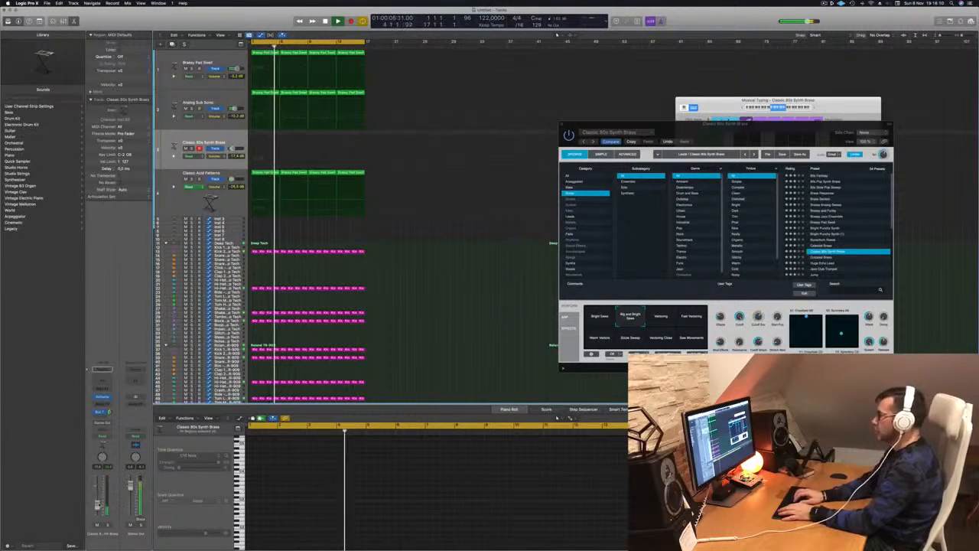
key(r)
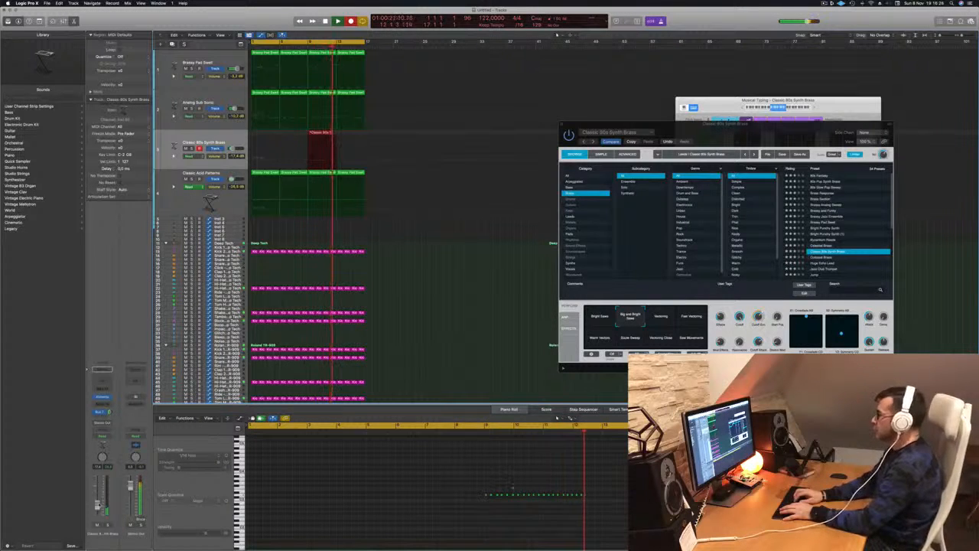
key(space)
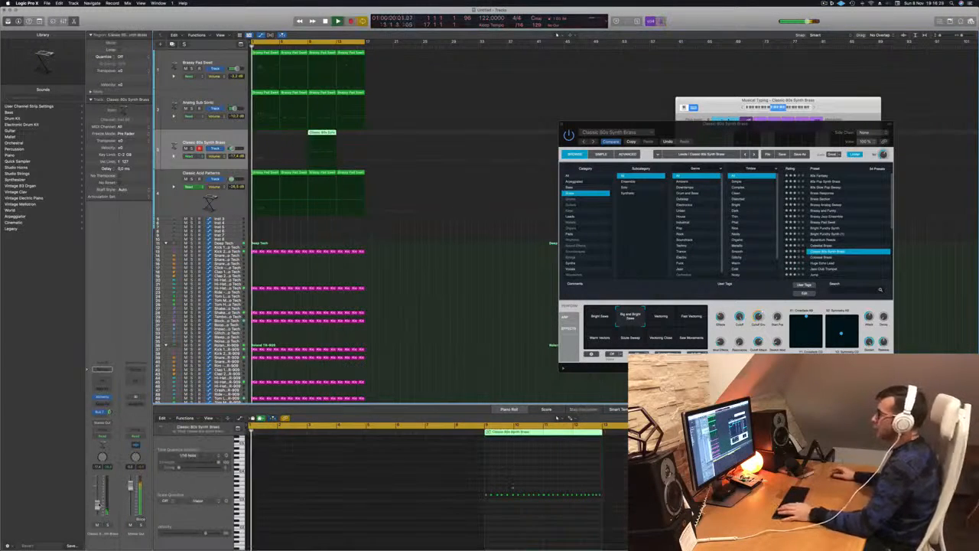
Copy the newly recorded brass region to fill bars 1 to 17 and move the Alchemy window closer to the tracks.
drag(280, 134, 223, 134)
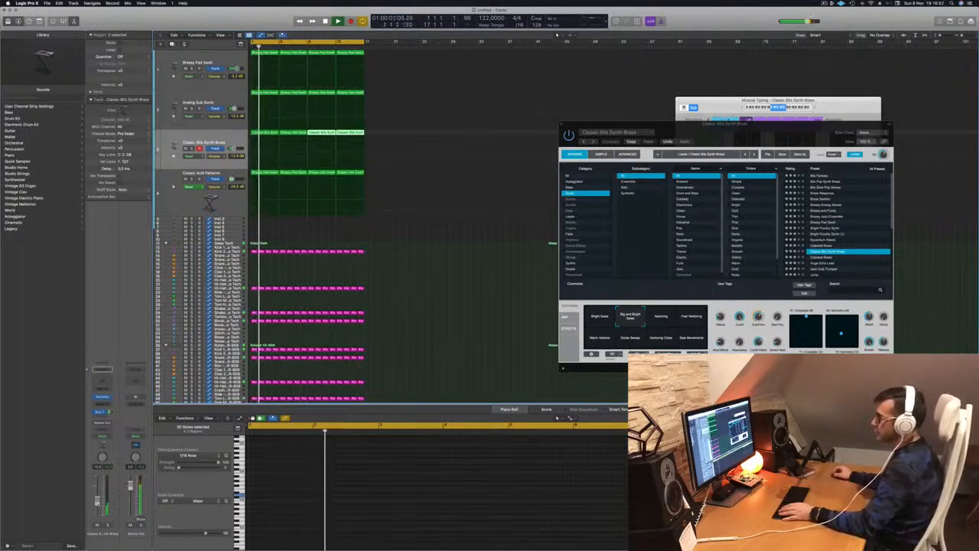
drag(695, 124, 546, 121)
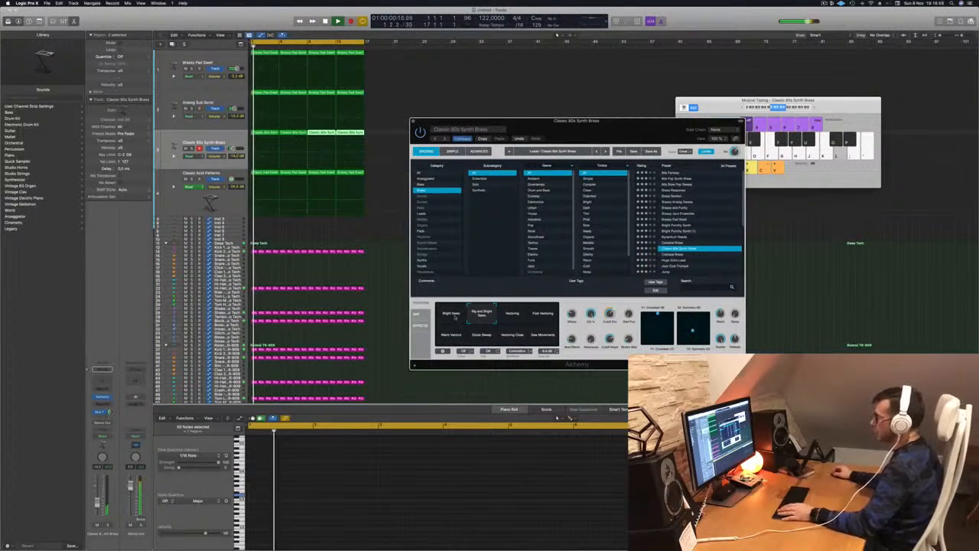
Compare Alchemy's Bright Saws snapshot with Big and Bright Saws, keep Big and Bright Saws, close Musical Typing and restart the loop.
click(453, 317)
click(479, 315)
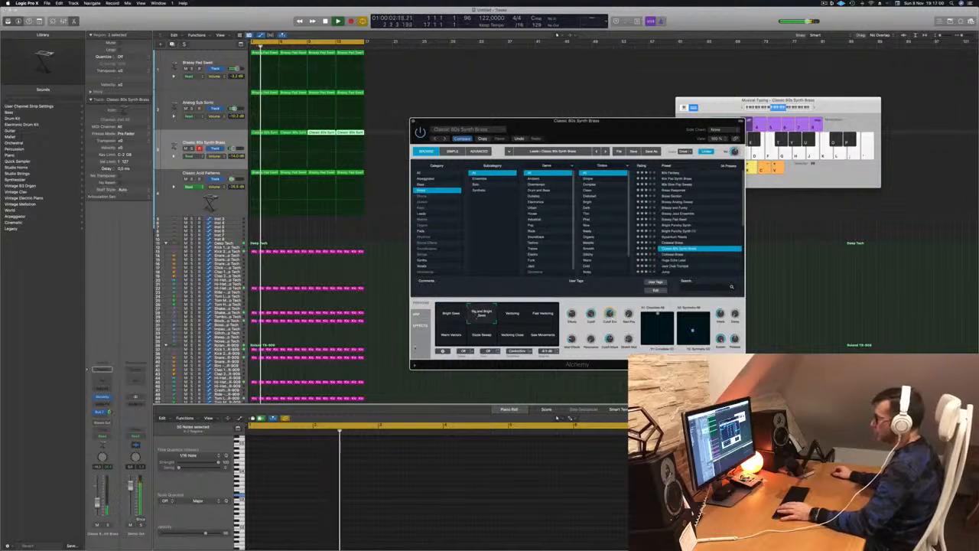
key(super+w)
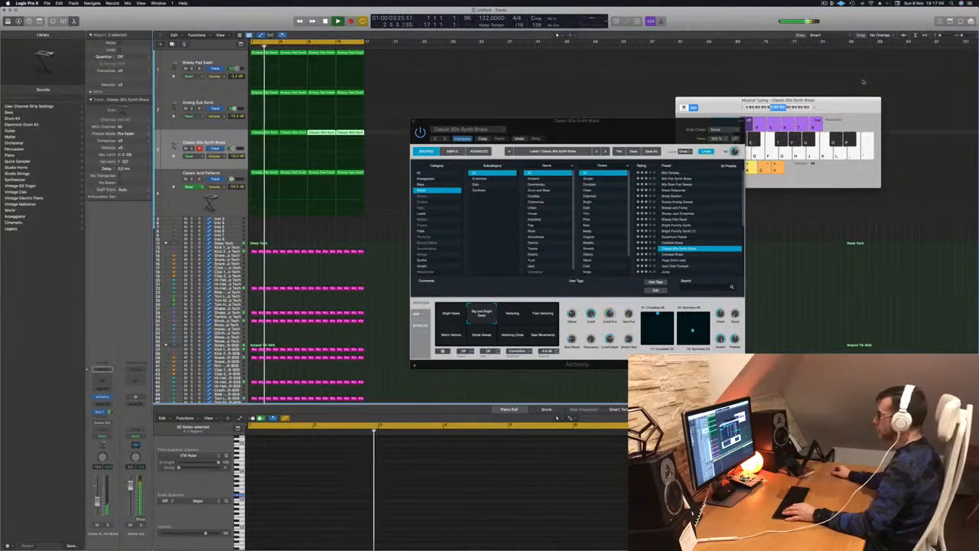
click(849, 105)
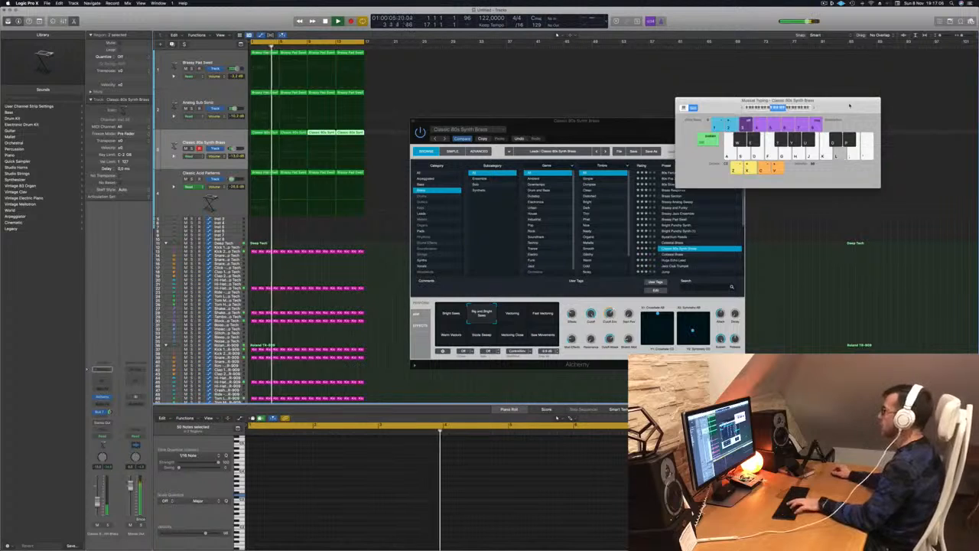
key(super+k)
key(space)
key(space)
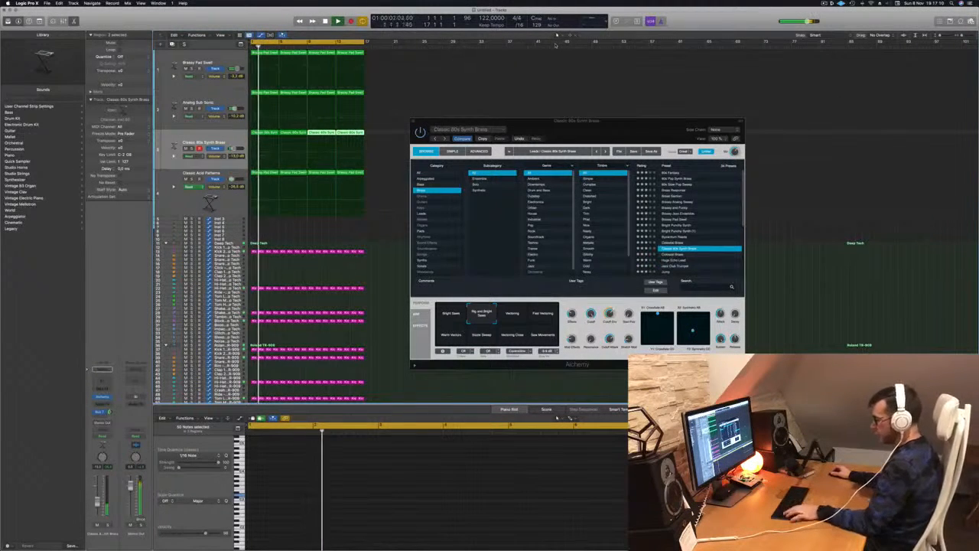
Show the mixer and audition the Classic 80s Synth Brass, Analog Sub Sonic and Brassy Pad Swell tracks by soloing them.
key(x)
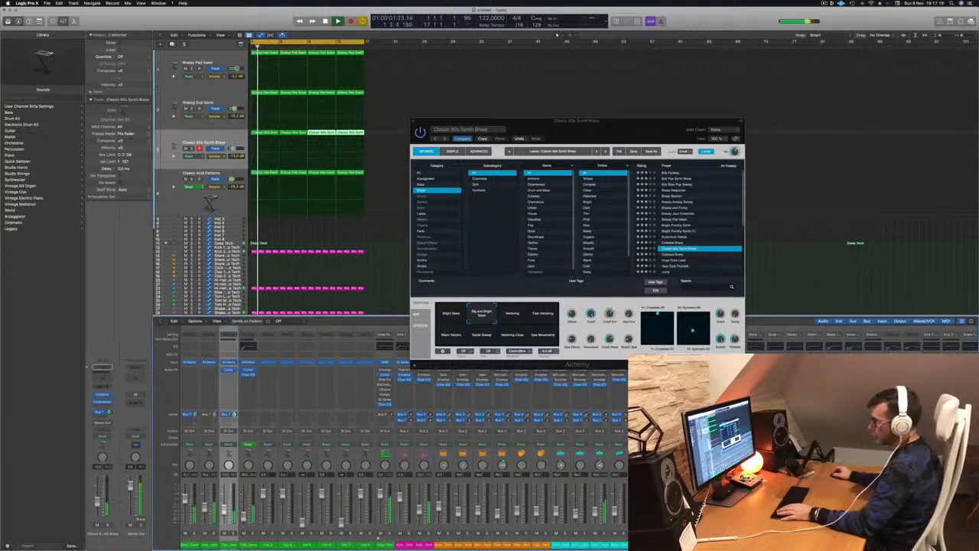
key(s)
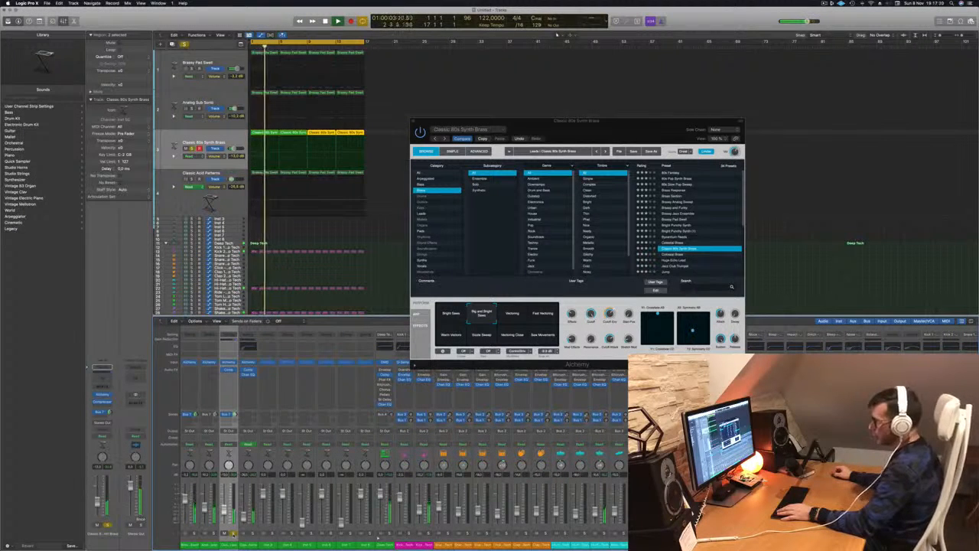
key(s)
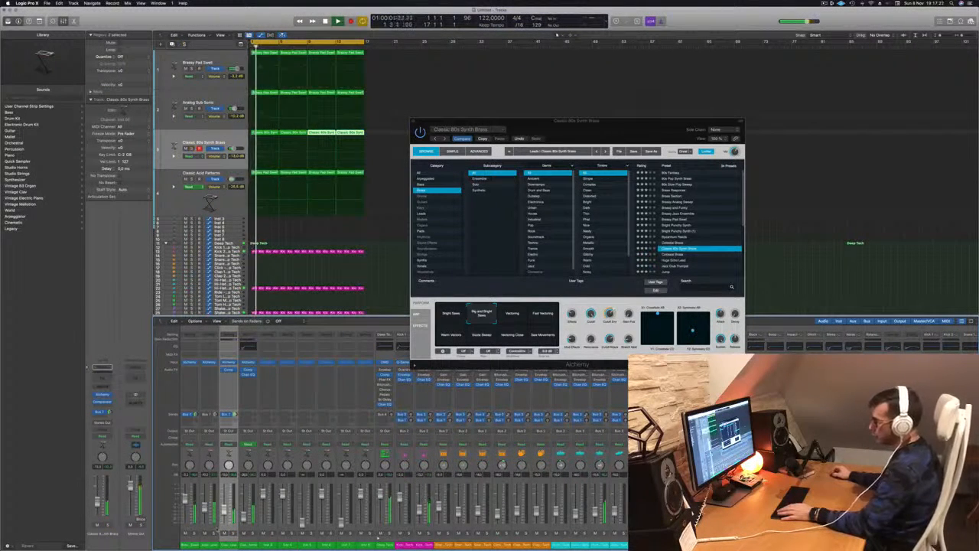
key(s)
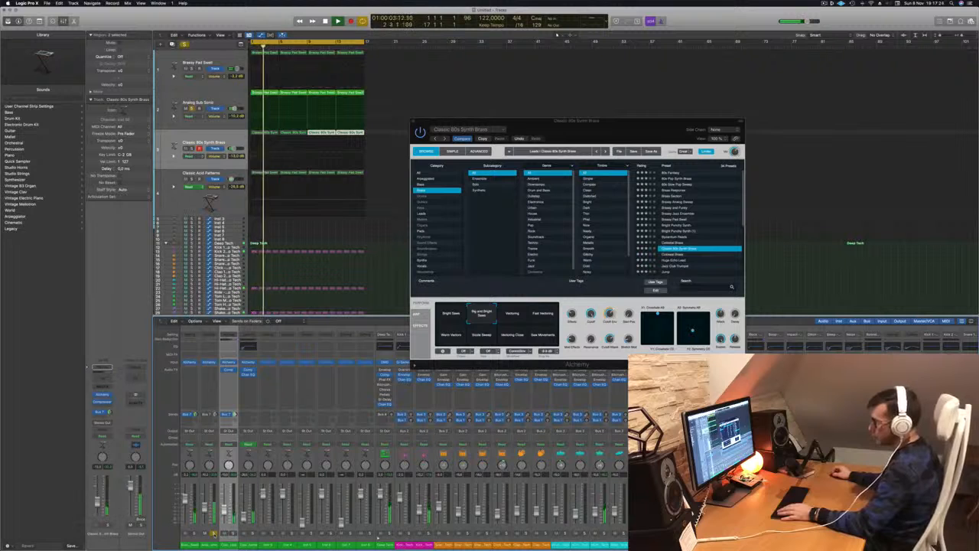
key(Return)
click(194, 533)
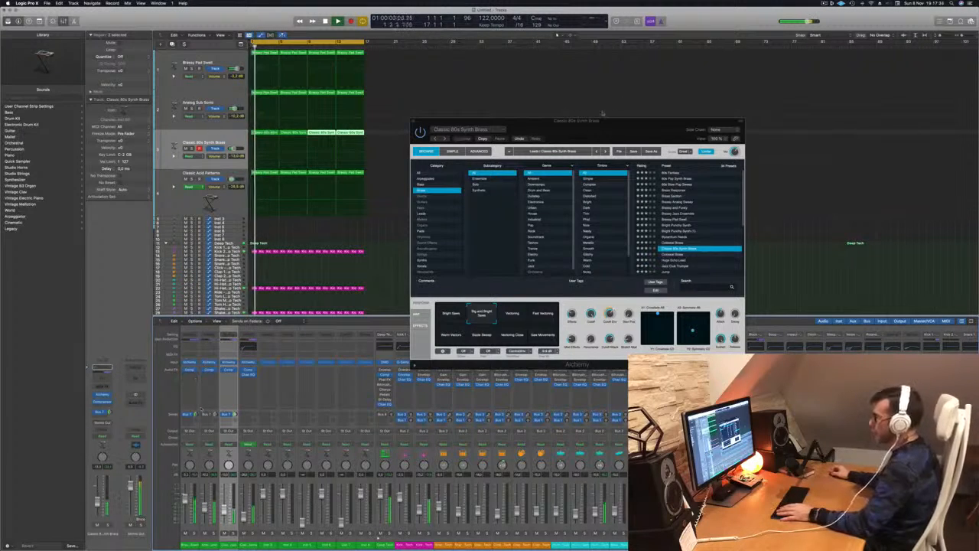
Set the Brassy Pad Swell volume to -4.2 dB and close the Alchemy window.
drag(589, 127, 658, 140)
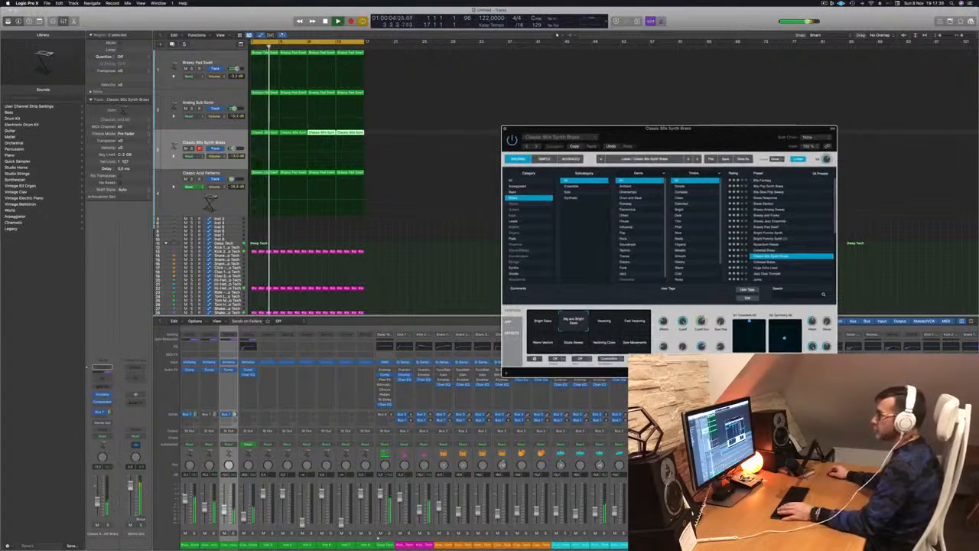
click(199, 64)
key(Return)
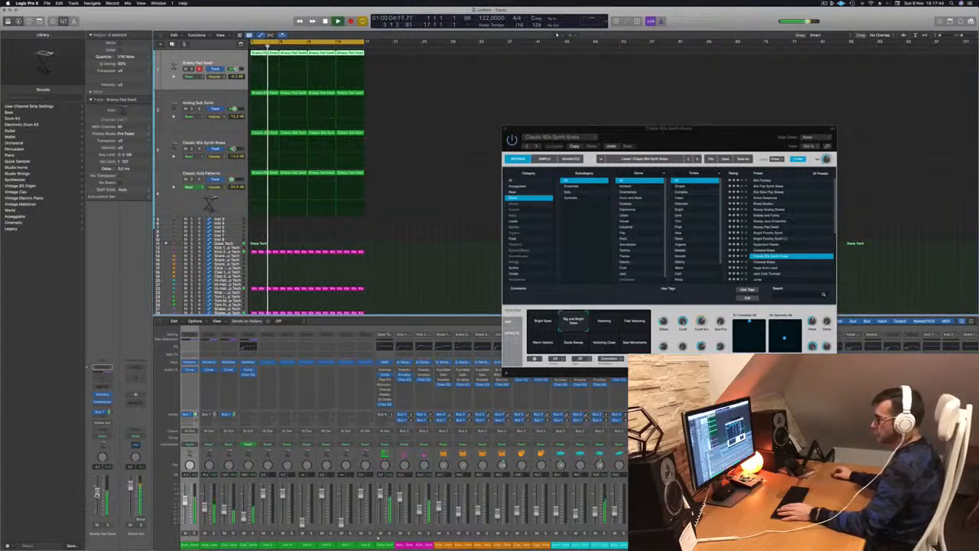
drag(510, 125, 492, 123)
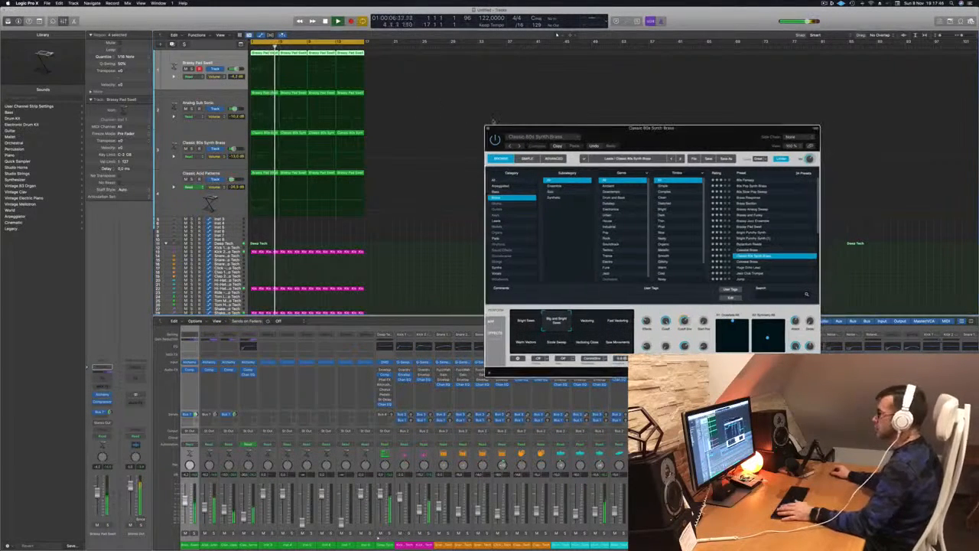
click(490, 128)
key(super+r)
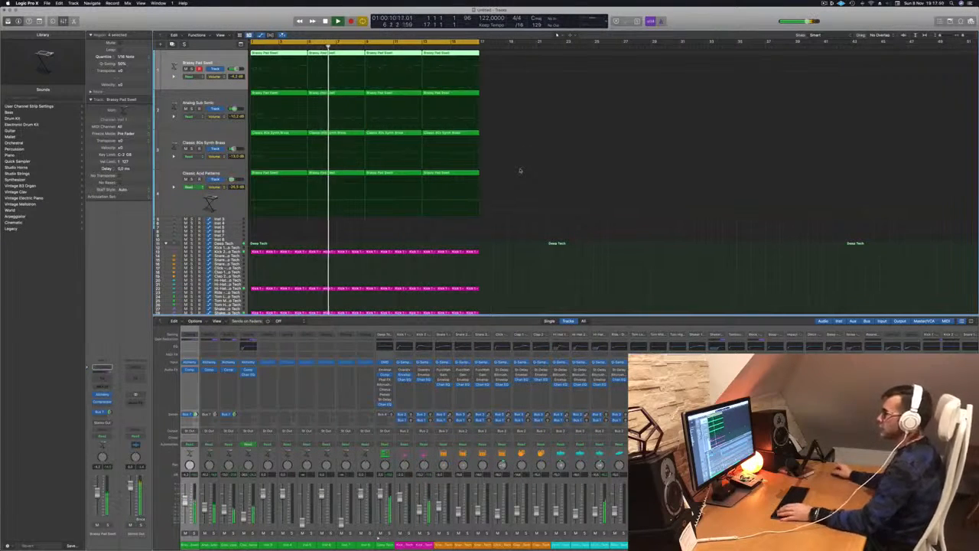
Check the Classic 80s Synth Brass part in solo, select its track and restart playback from bar 1.
click(191, 148)
click(191, 148)
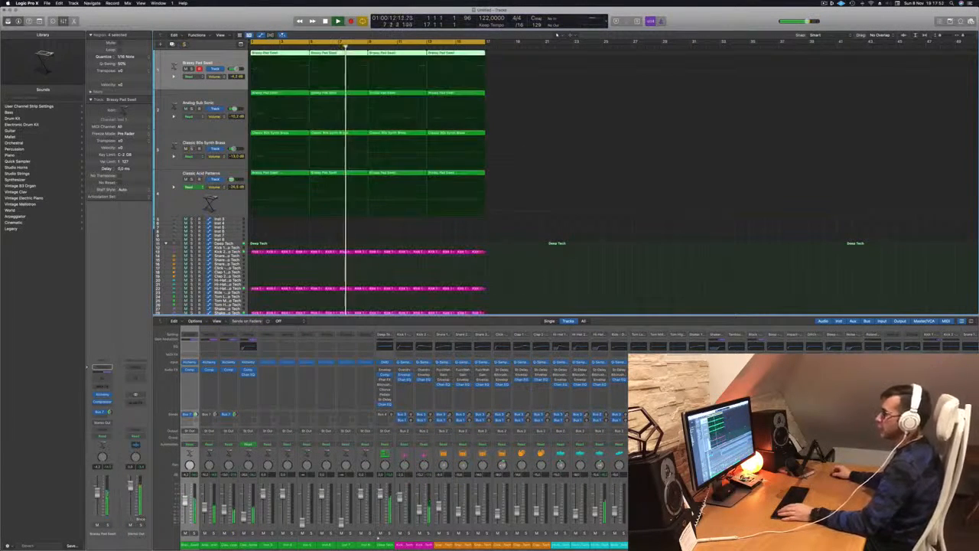
click(182, 161)
key(space)
key(Return)
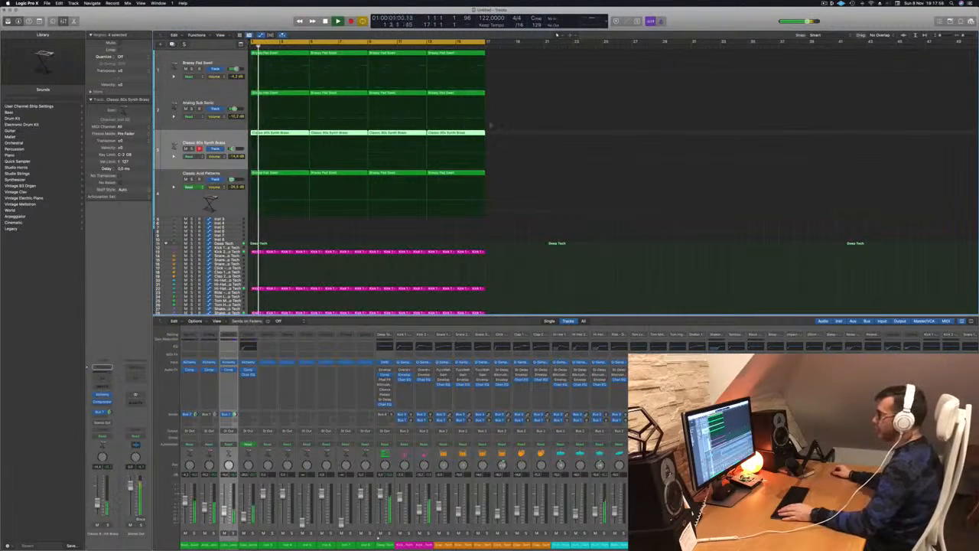
Transpose all Classic 80s Synth Brass notes up one octave and then down two octaves in the Piano Roll, and replay the loop.
key(p)
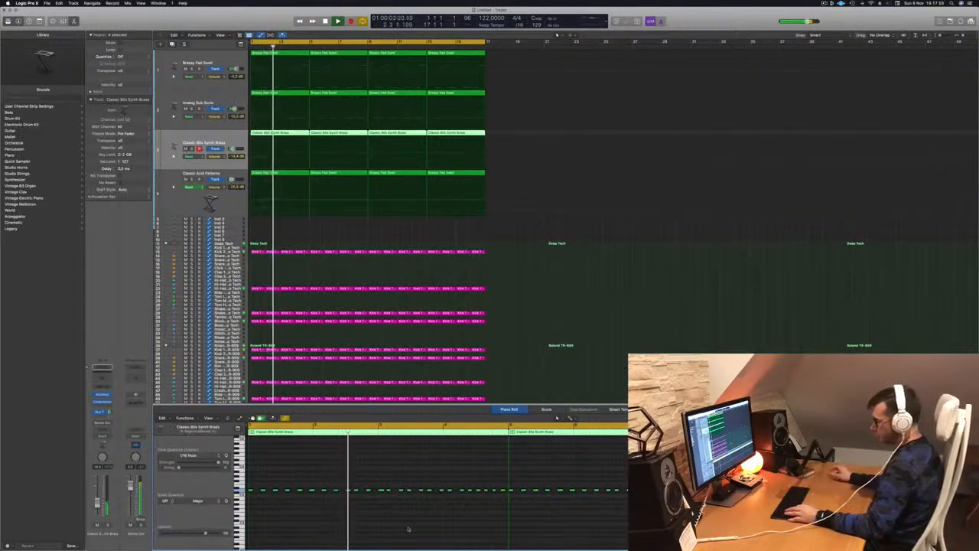
key(alt+shift+Up)
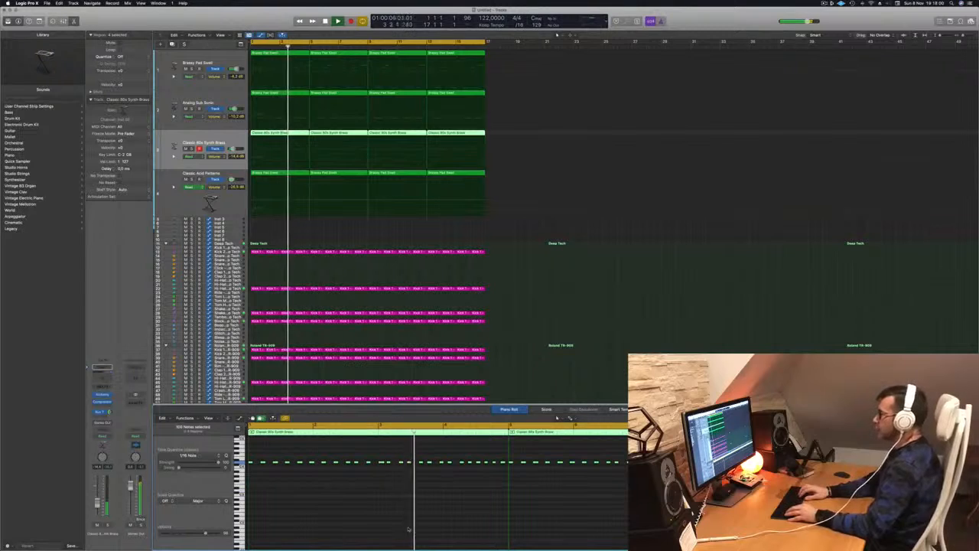
key(alt+shift+Down)
key(alt+shift+Down)
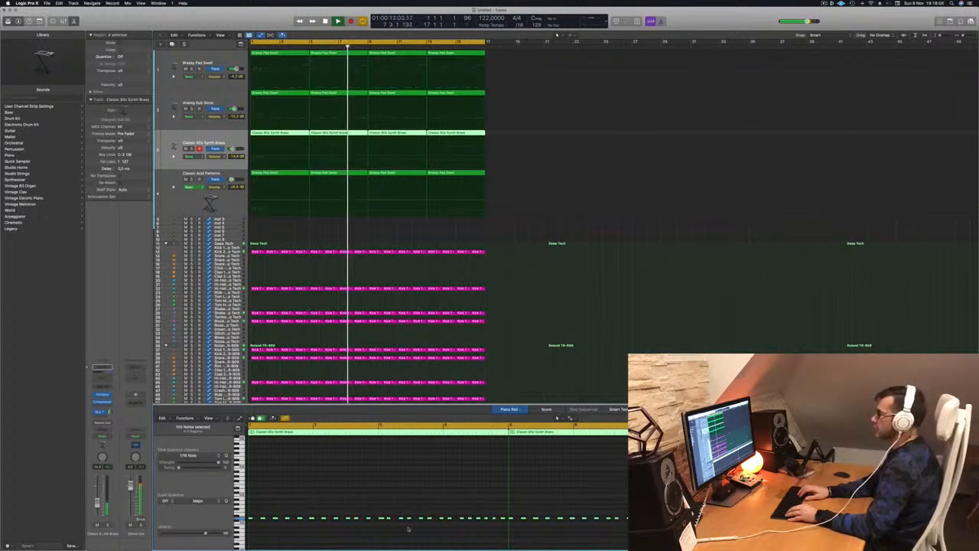
key(Return)
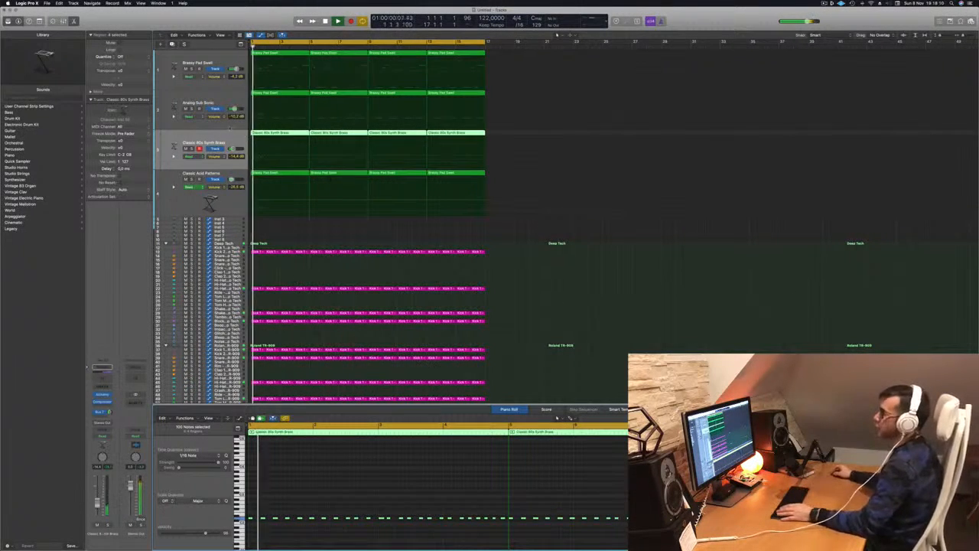
Duplicate the Classic 80s Synth Brass track, copy its four regions onto the new track and transpose the copied notes up one octave.
key(super+d)
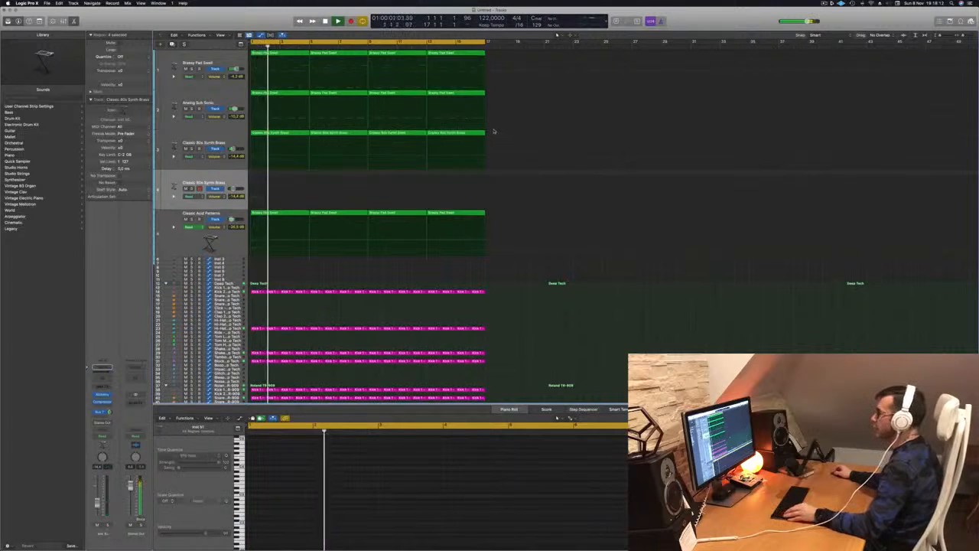
drag(276, 136, 274, 178)
click(329, 474)
key(super+a)
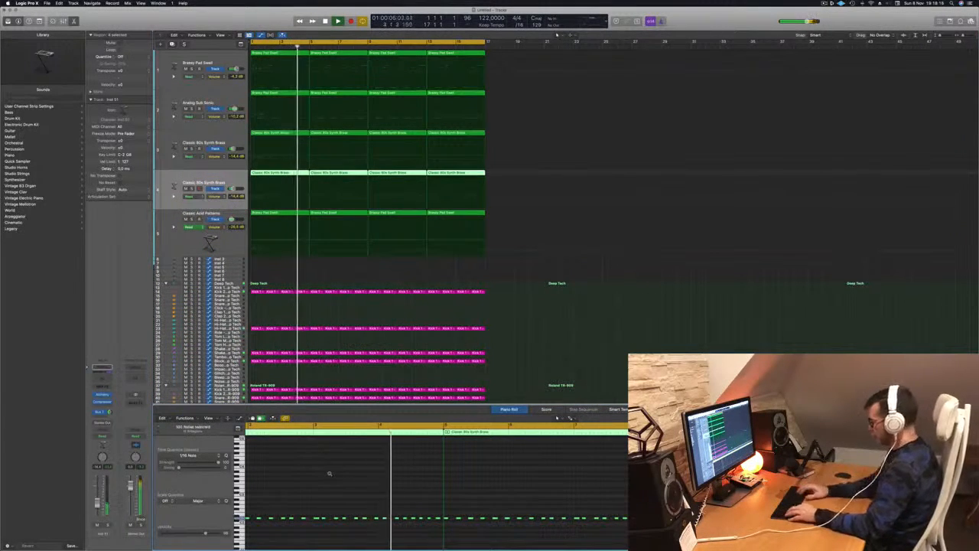
key(alt+shift+Up)
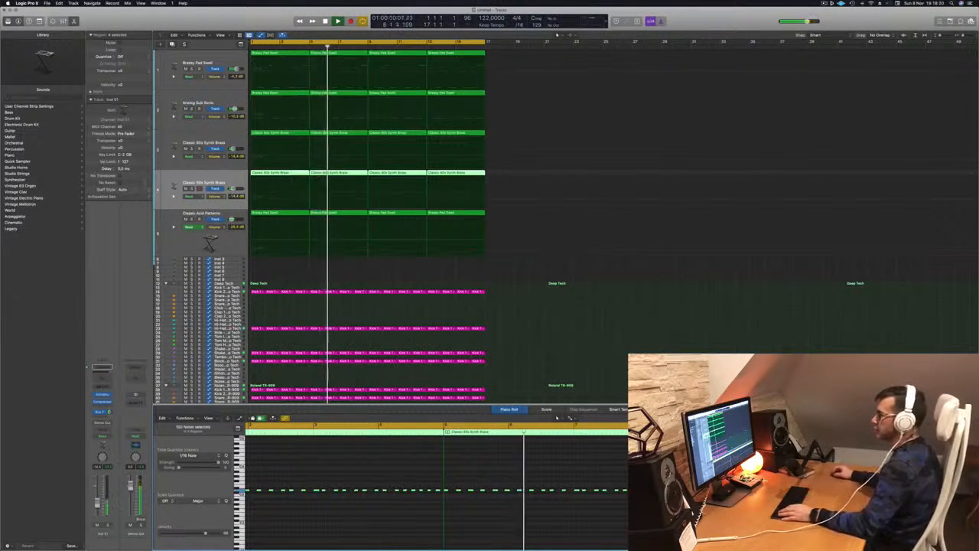
Compare the low and high Classic 80s Synth Brass layers over the loop by muting and soloing each track in turn.
click(185, 149)
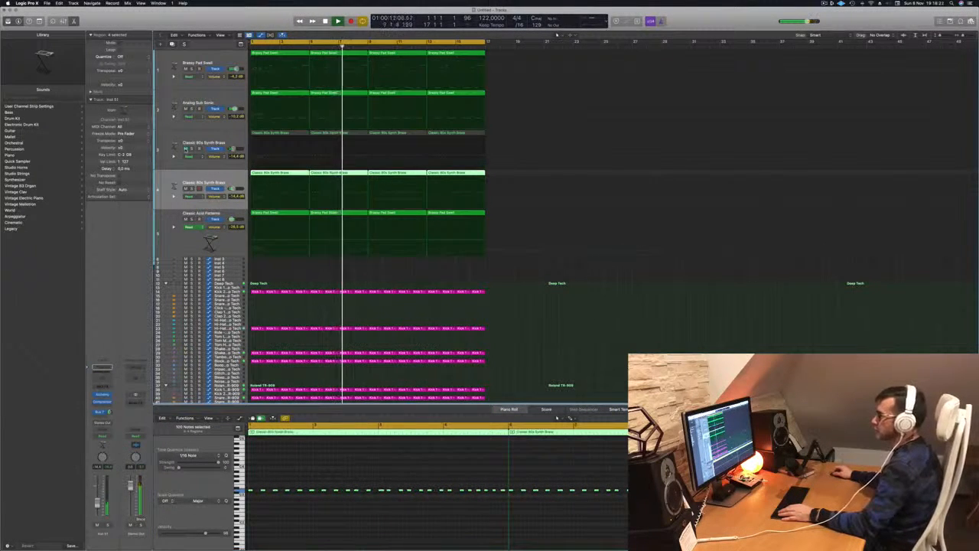
click(185, 148)
click(185, 188)
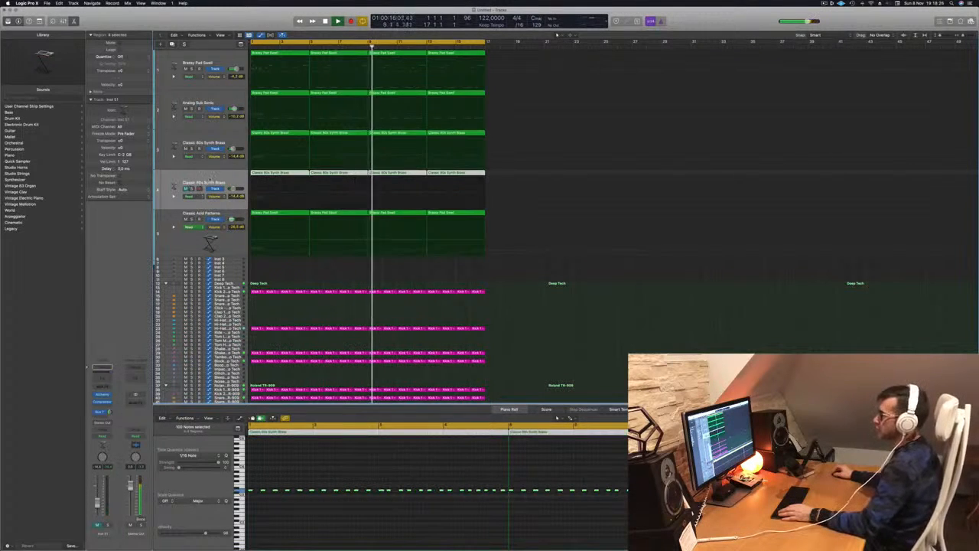
click(191, 148)
click(192, 148)
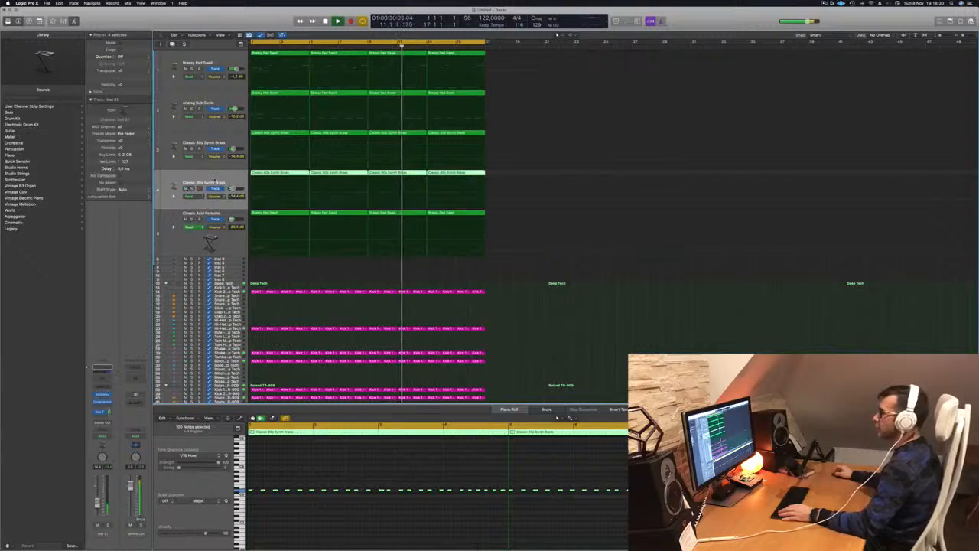
click(191, 188)
click(192, 188)
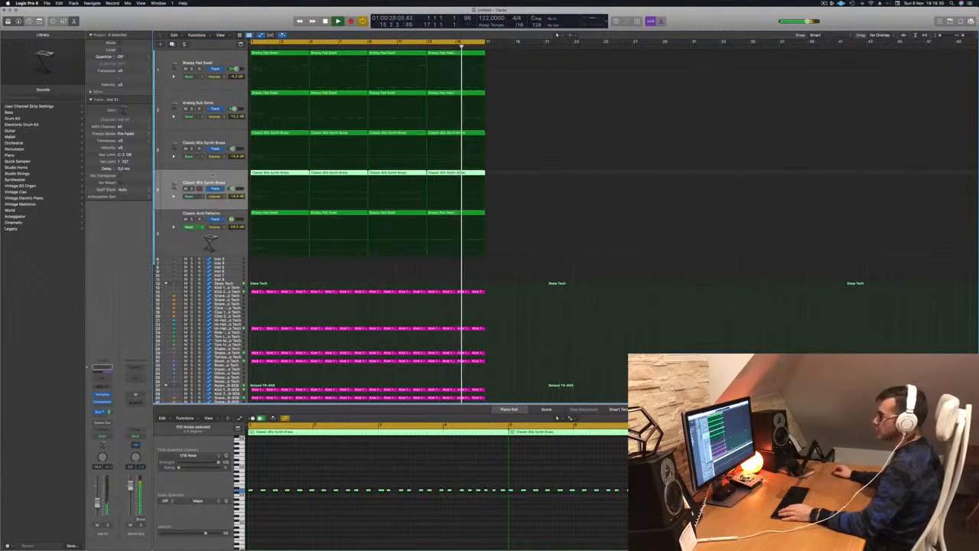
key(space)
key(space)
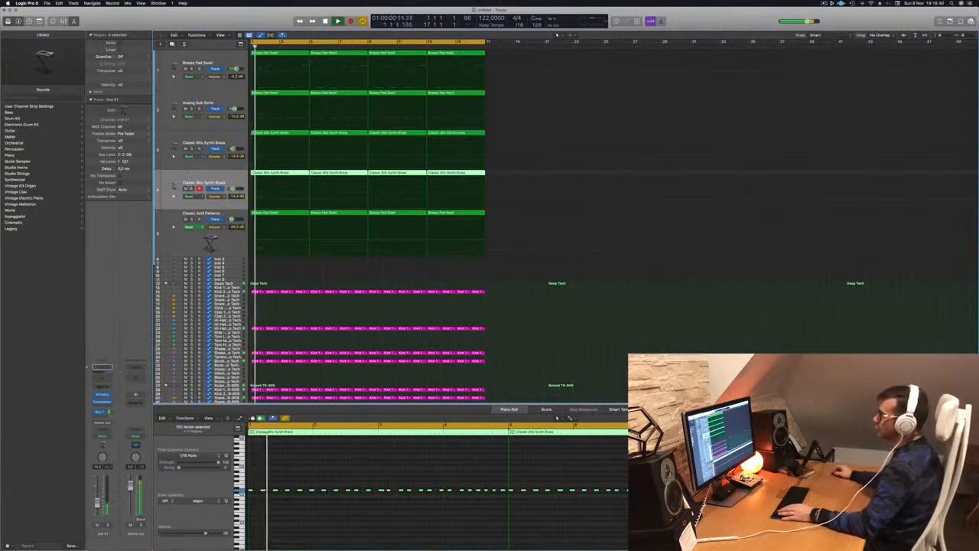
click(185, 188)
click(185, 188)
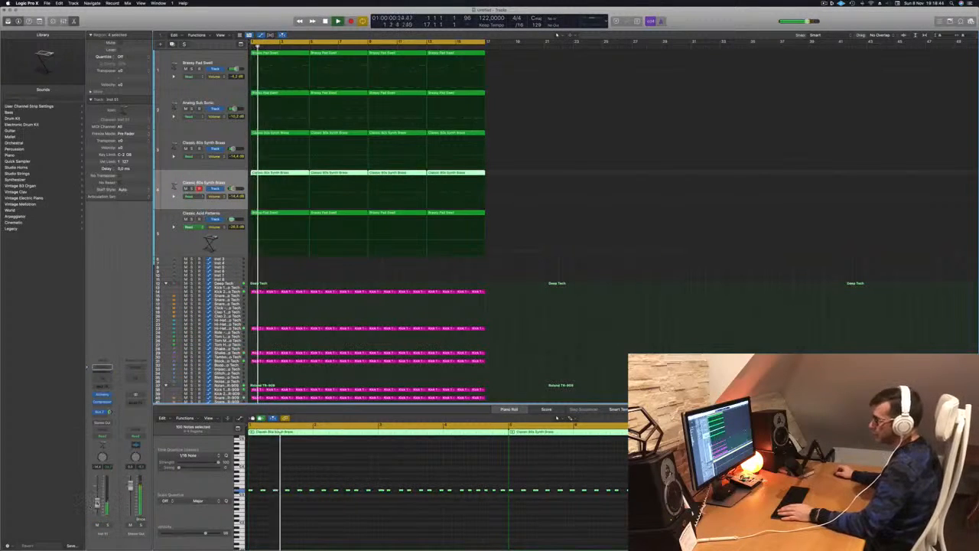
Adjust the levels and panning of the two Classic 80s Synth Brass tracks against each other while the loop plays.
click(202, 143)
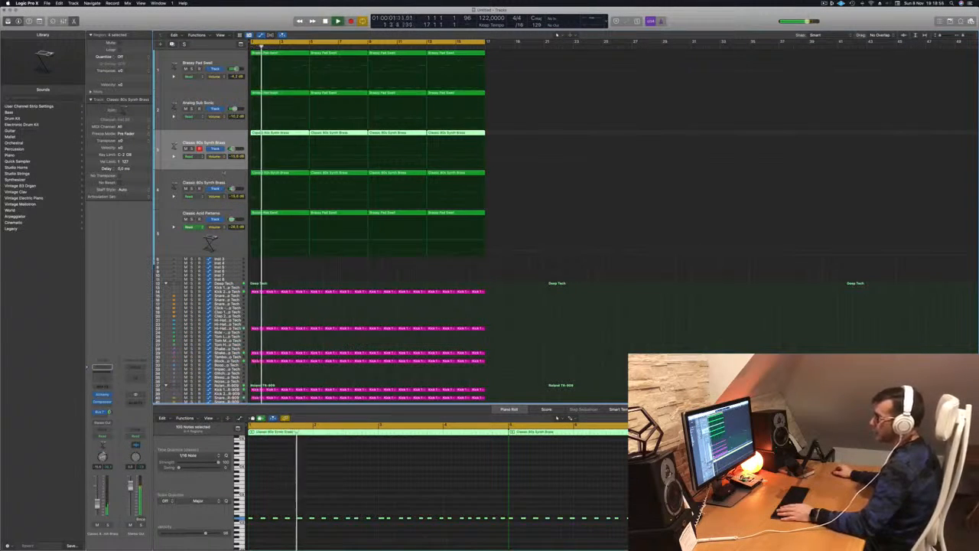
click(219, 176)
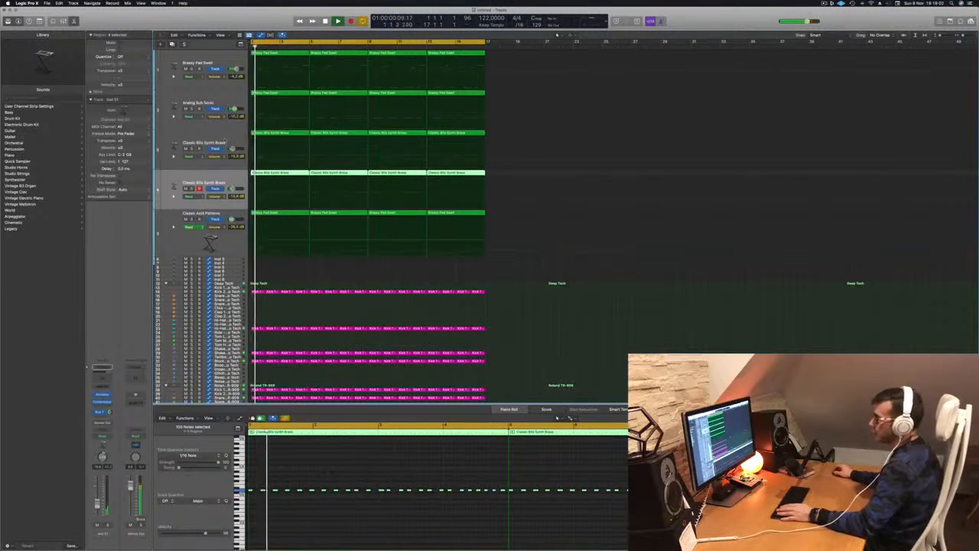
key(Up)
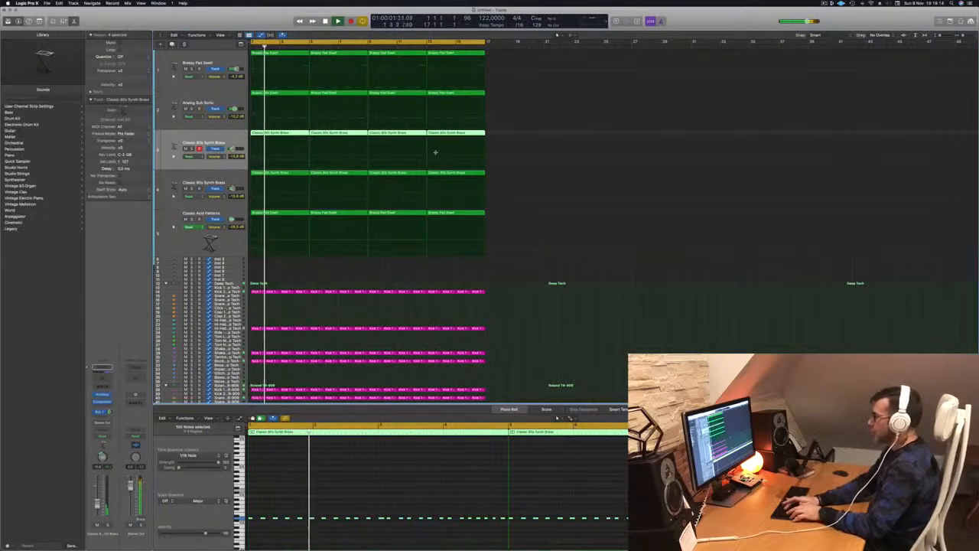
Repeat all regions of the 16-bar section three times to fill the arrangement to bar 65, and collapse the Deep Tech track stack.
key(super+r)
key(super+r)
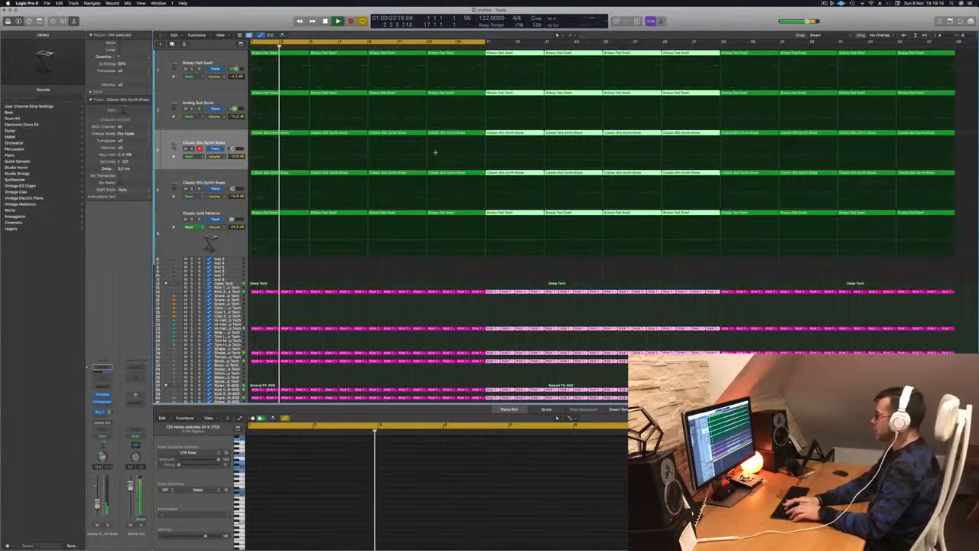
key(super+r)
key(super+Left)
key(super+Left)
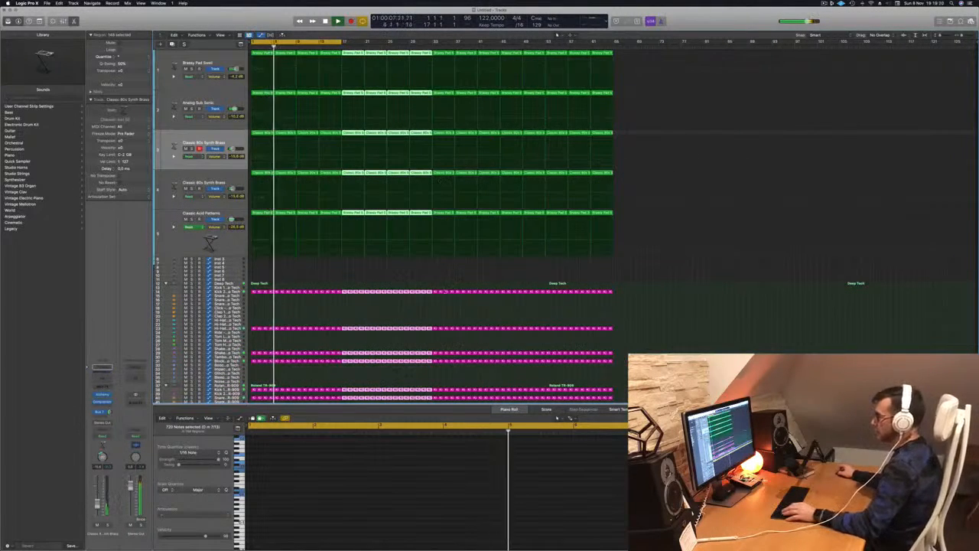
scroll(451, 315, down, 2)
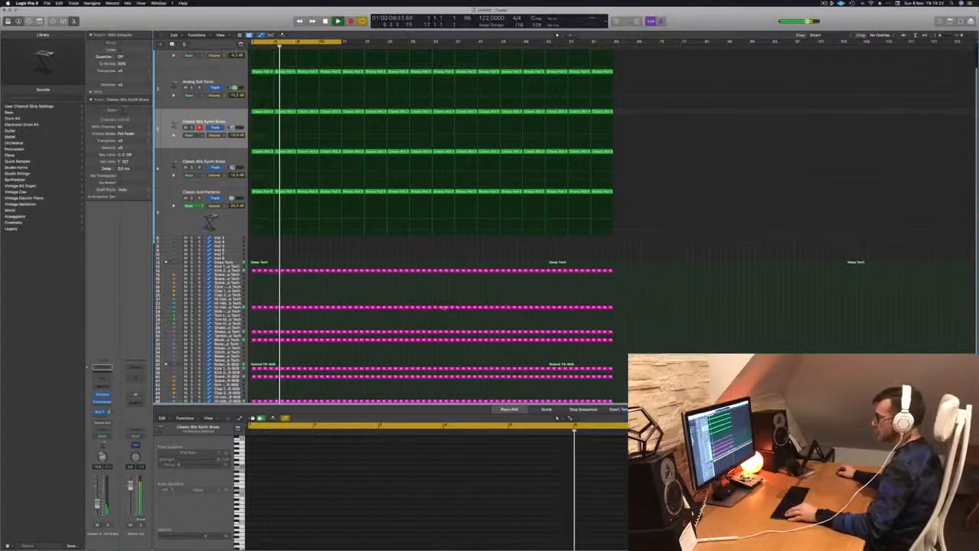
click(166, 261)
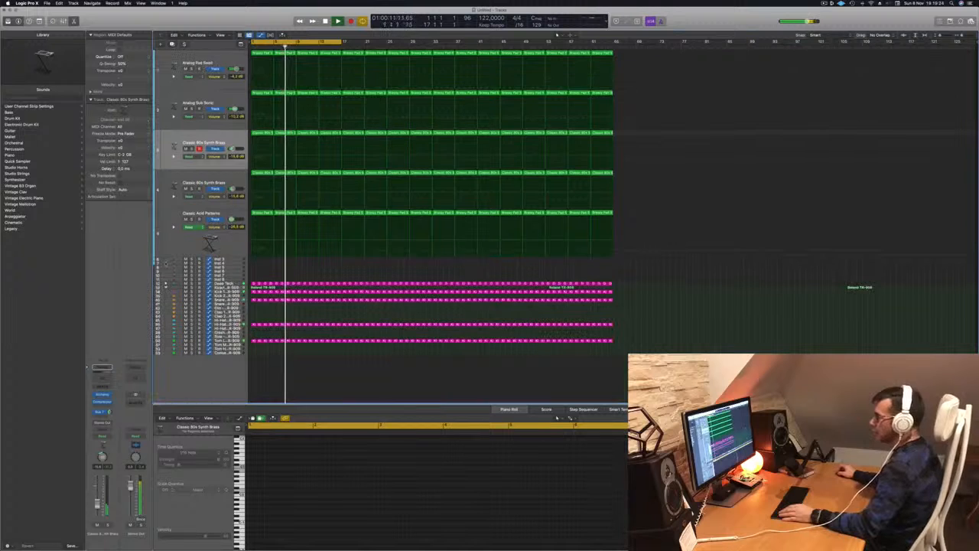
Collapse the Roland TR-909 track stack beneath the Deep Tech stack.
click(165, 284)
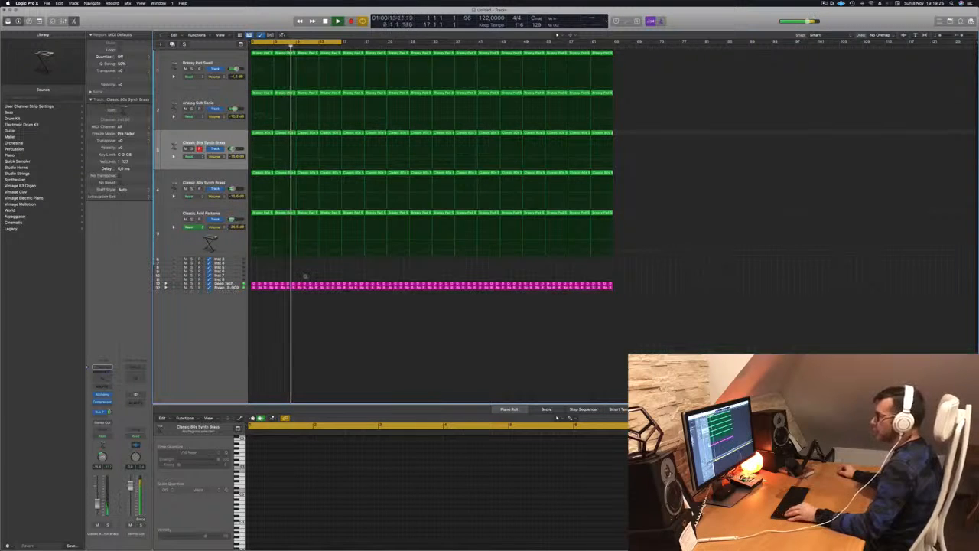
scroll(305, 276, up, 3)
scroll(305, 276, down, 3)
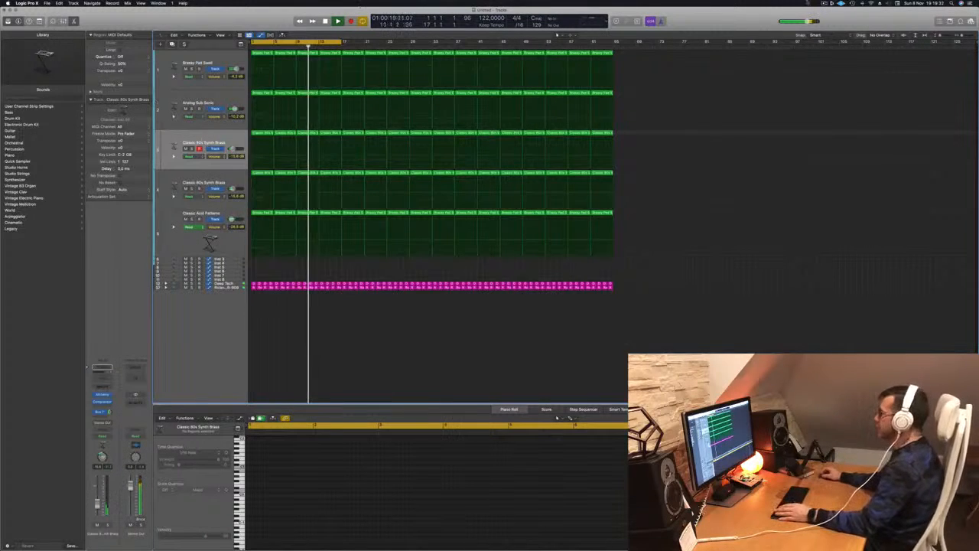
click(825, 4)
click(727, 19)
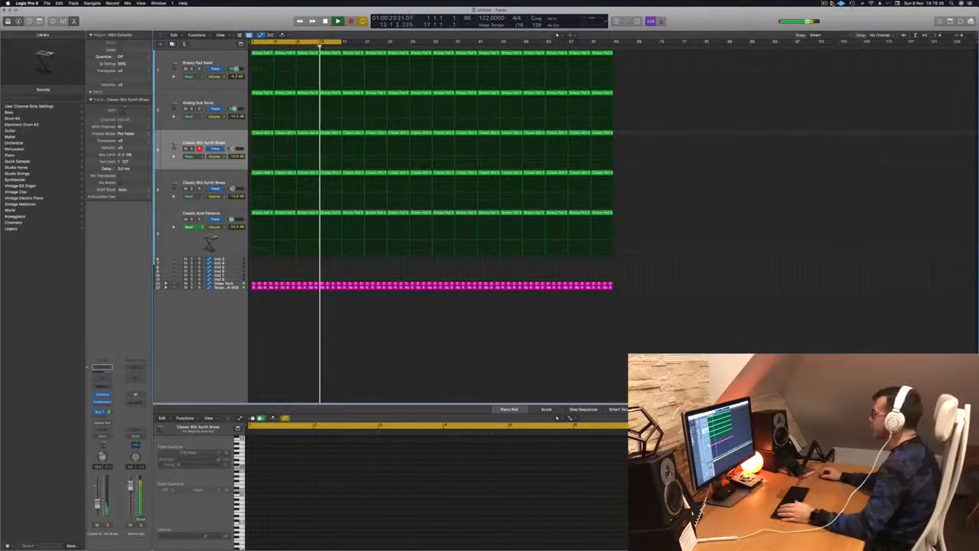
click(824, 4)
click(733, 22)
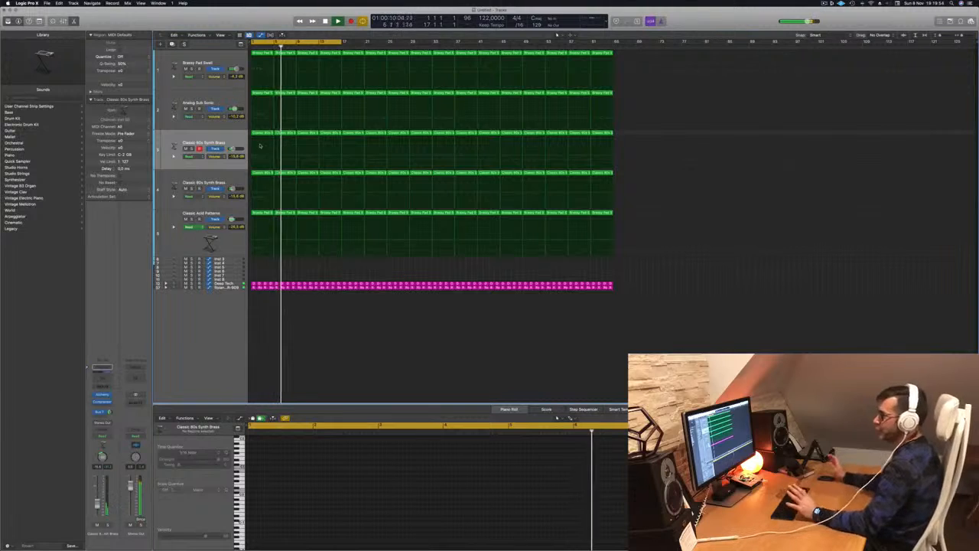
Duplicate the Analog Sub Sonic track to create an empty instrument track for a new part.
click(182, 245)
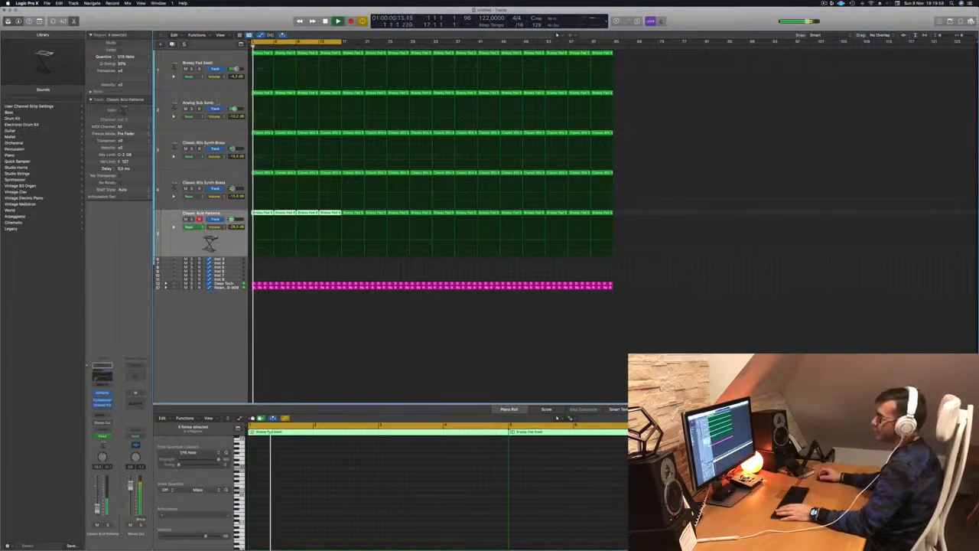
click(220, 100)
key(super+d)
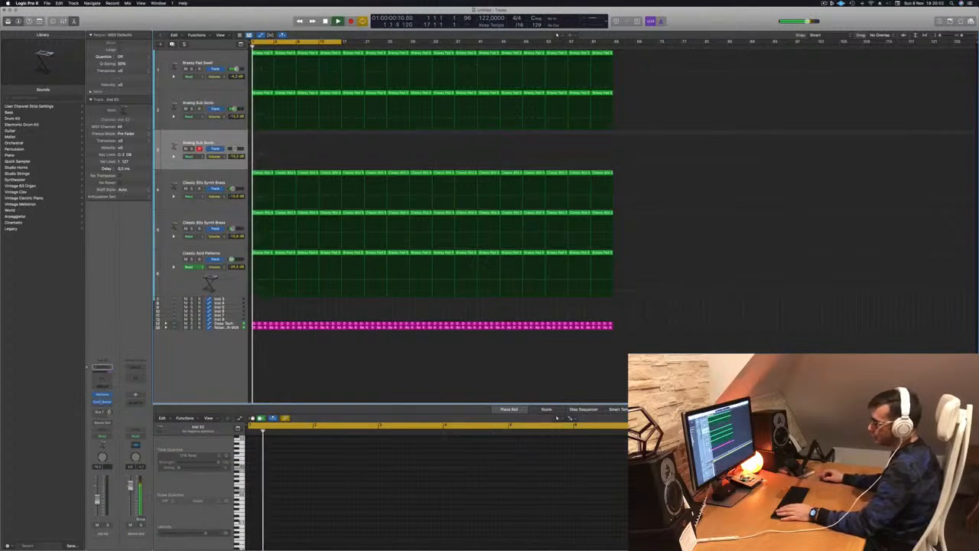
In the duplicate's Alchemy synth, browse the Pads presets, try Special Fader, turn on Musical Typing and load Perfect Pad 03.
click(103, 395)
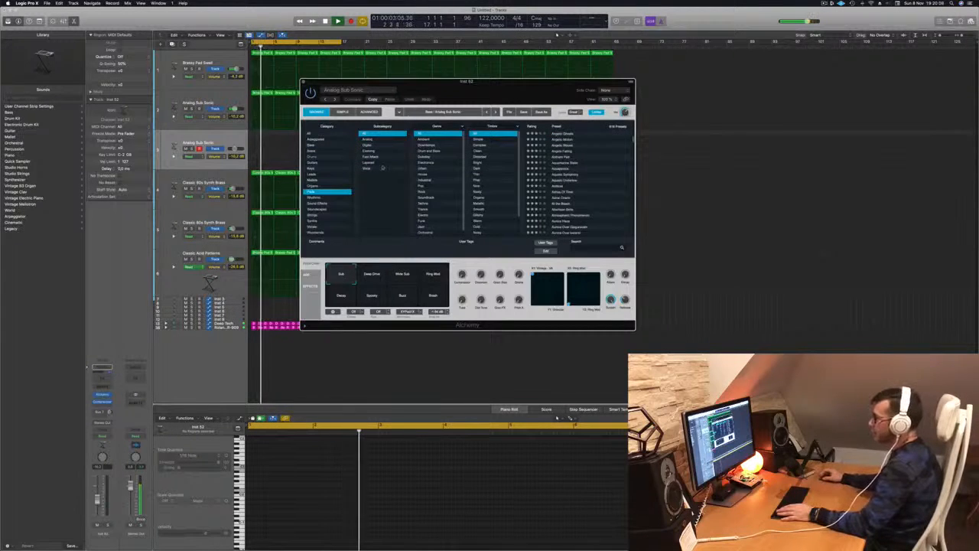
click(373, 157)
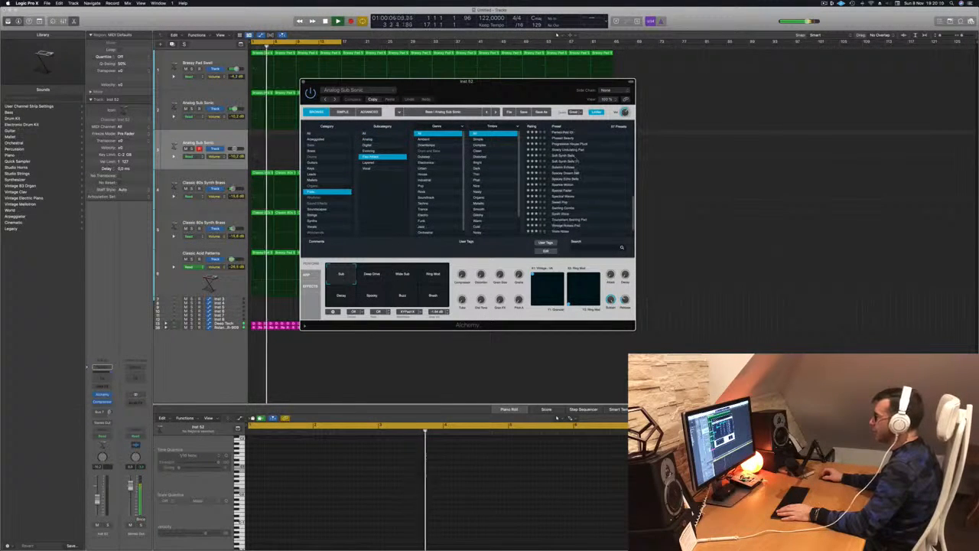
click(563, 191)
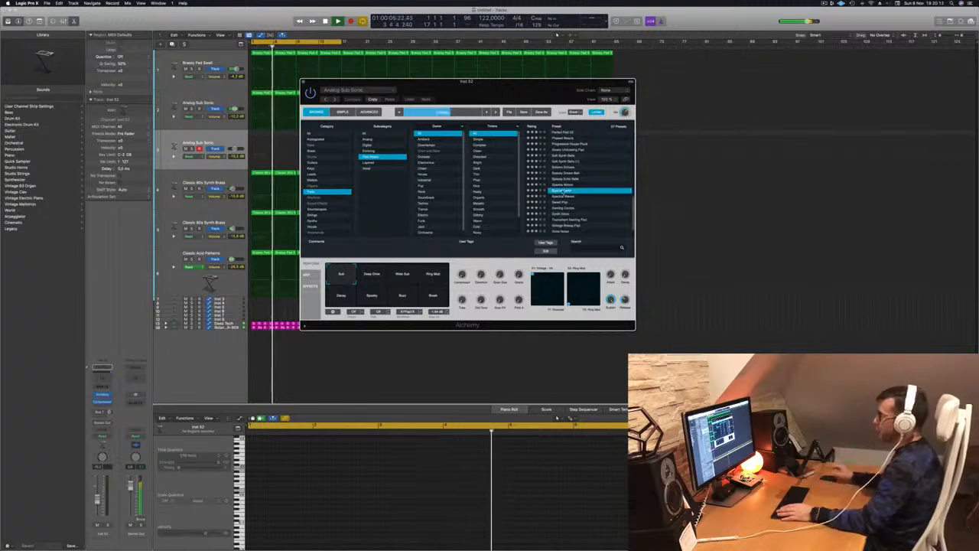
drag(501, 97, 590, 133)
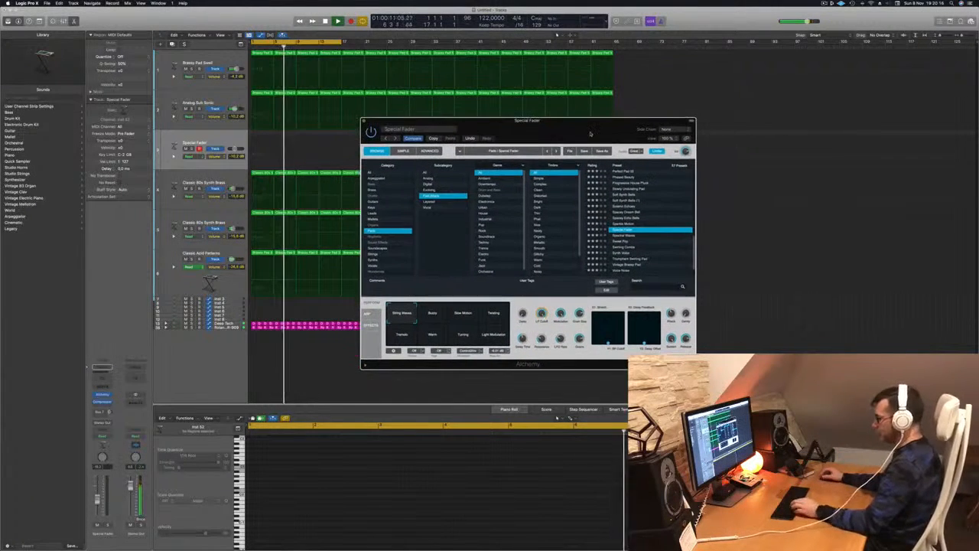
key(super+k)
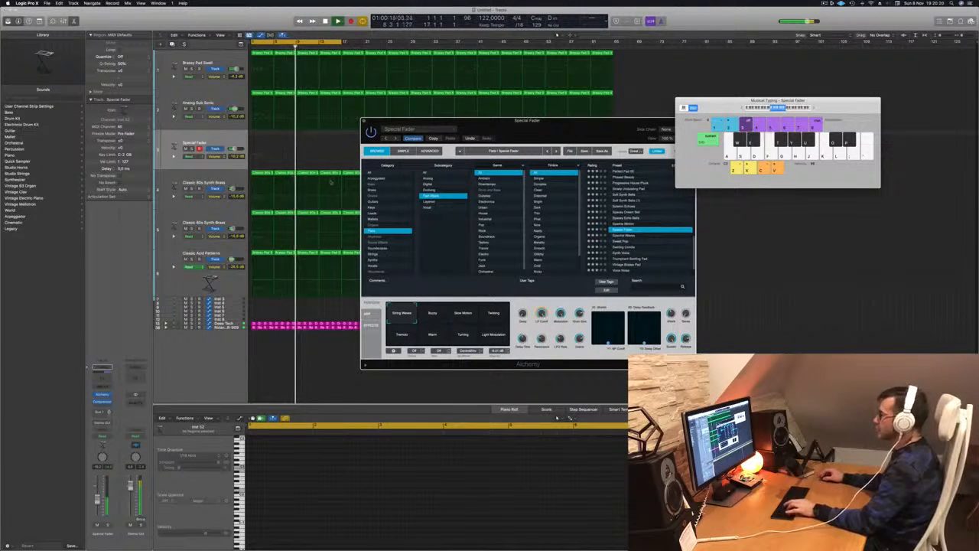
scroll(612, 186, up, 3)
scroll(616, 187, down, 1)
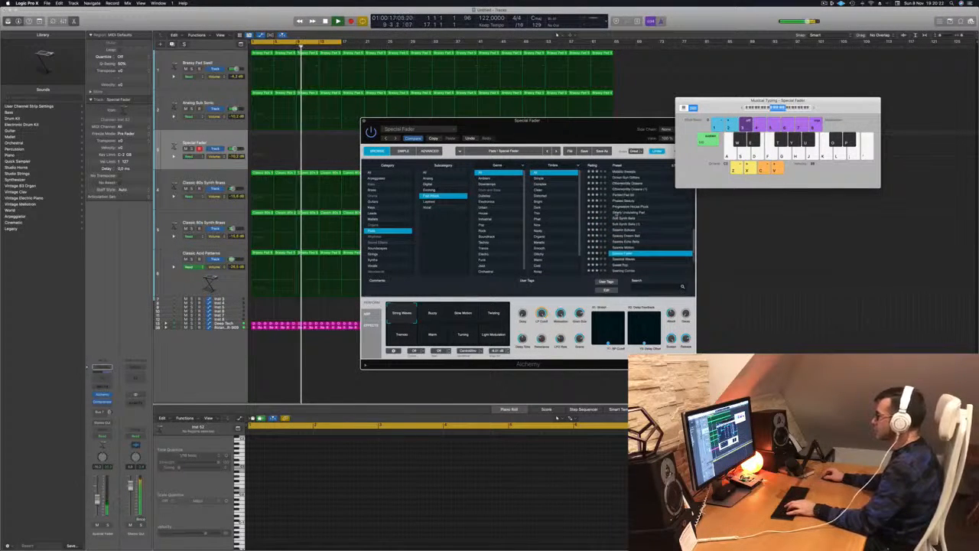
click(621, 195)
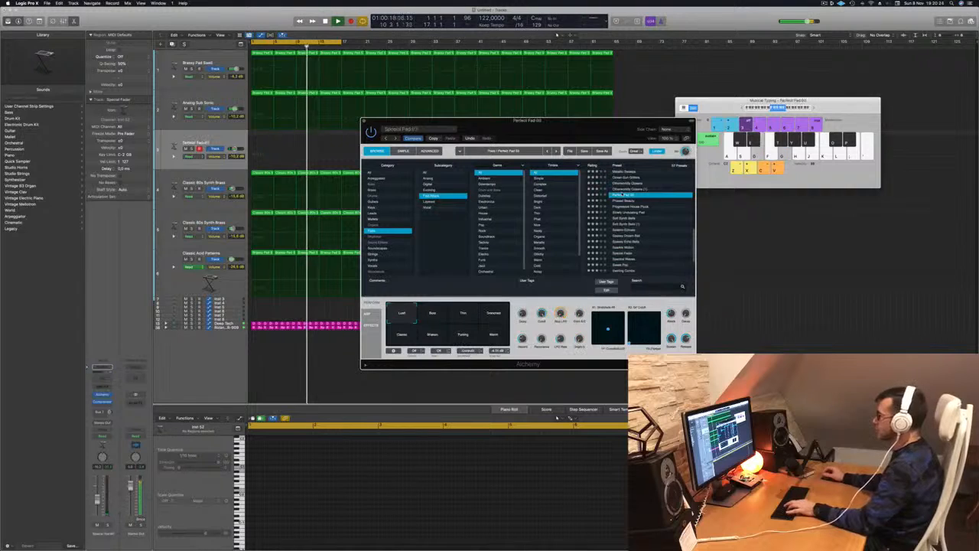
Play test notes with Perfect Pad 03 in lower and higher octaves of the Musical Typing keyboard.
key(f)
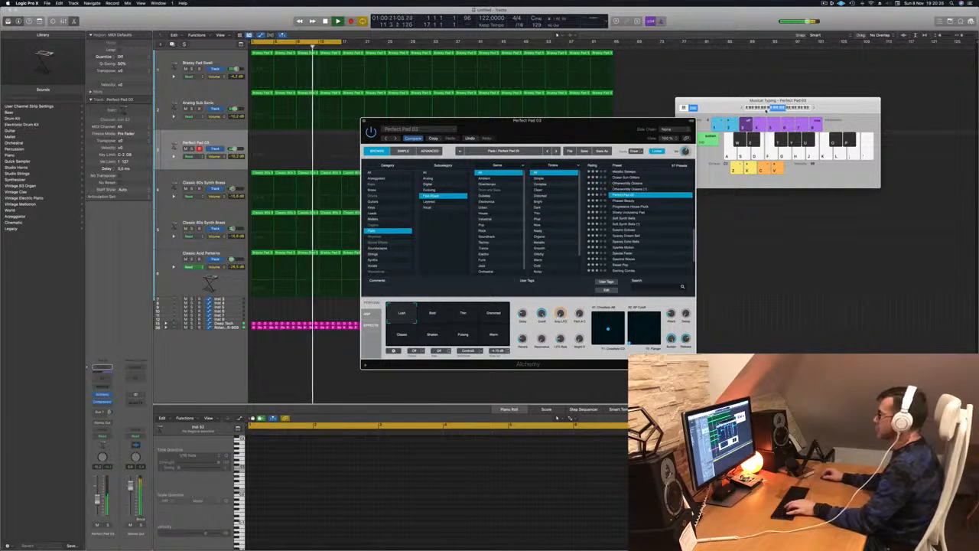
click(767, 108)
key(g)
click(813, 108)
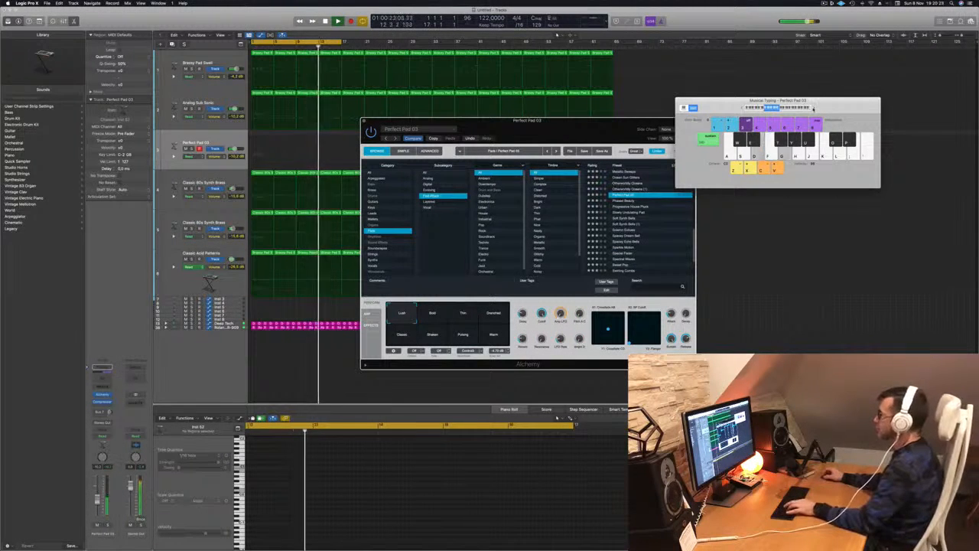
click(813, 108)
key(f)
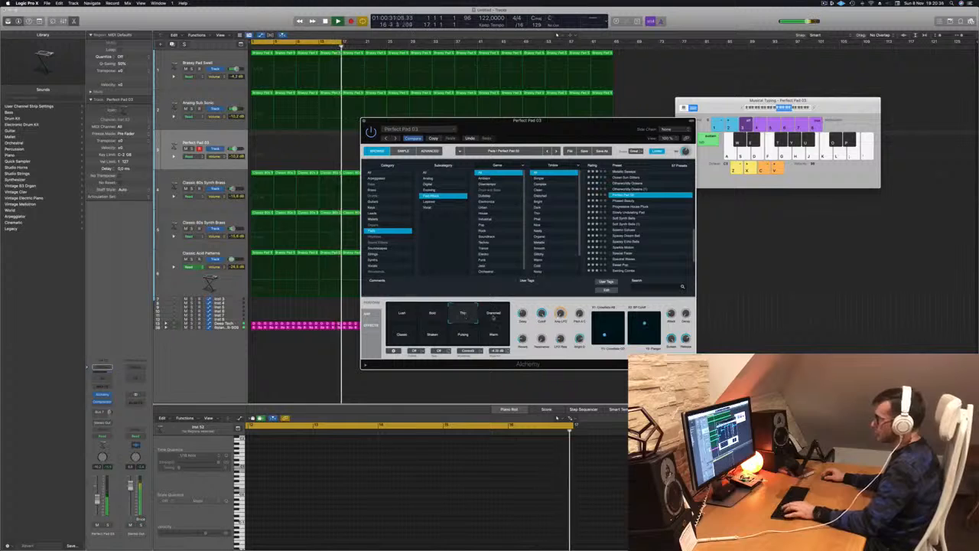
Select the Classic performance variation of Perfect Pad 03, lower the track volume to -17.2 dB and adjust the cutoff.
click(493, 314)
click(402, 335)
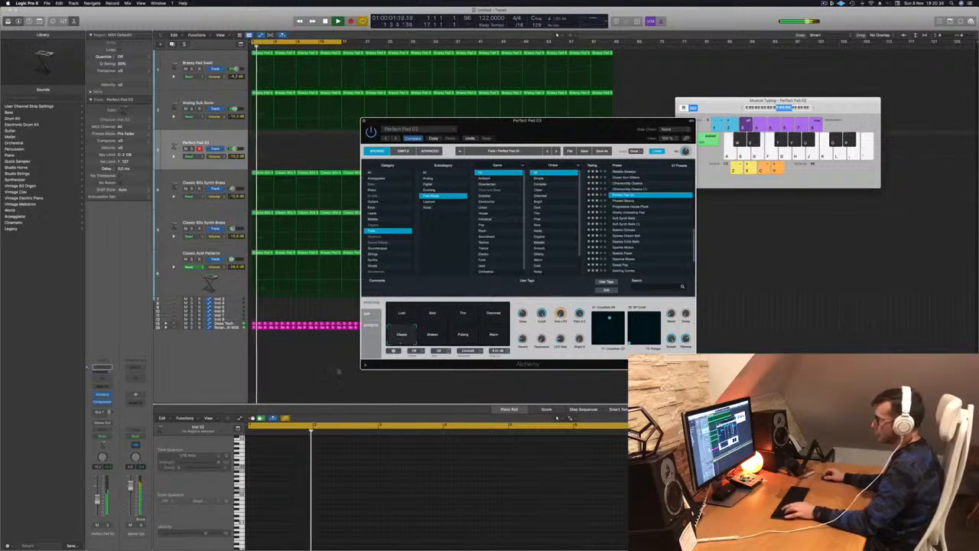
drag(97, 499, 98, 506)
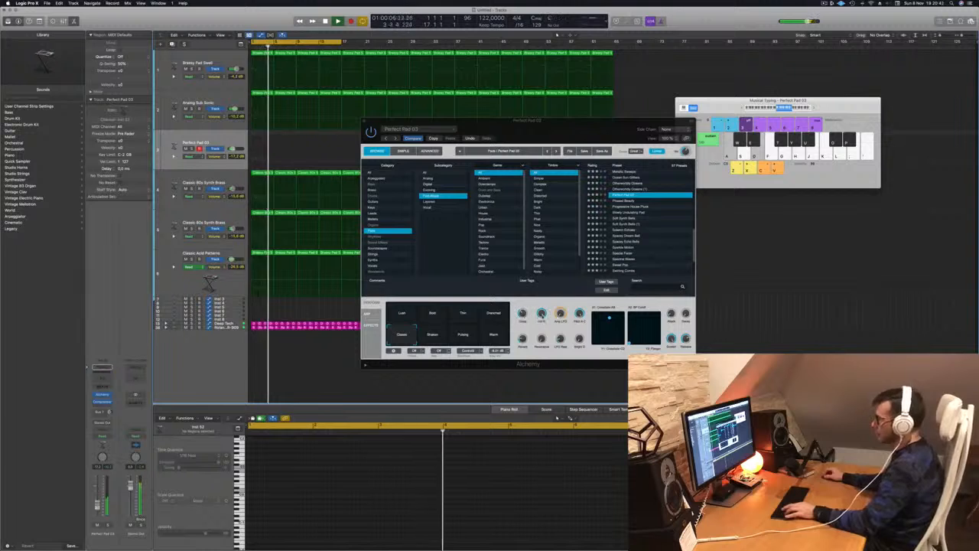
drag(541, 314, 541, 316)
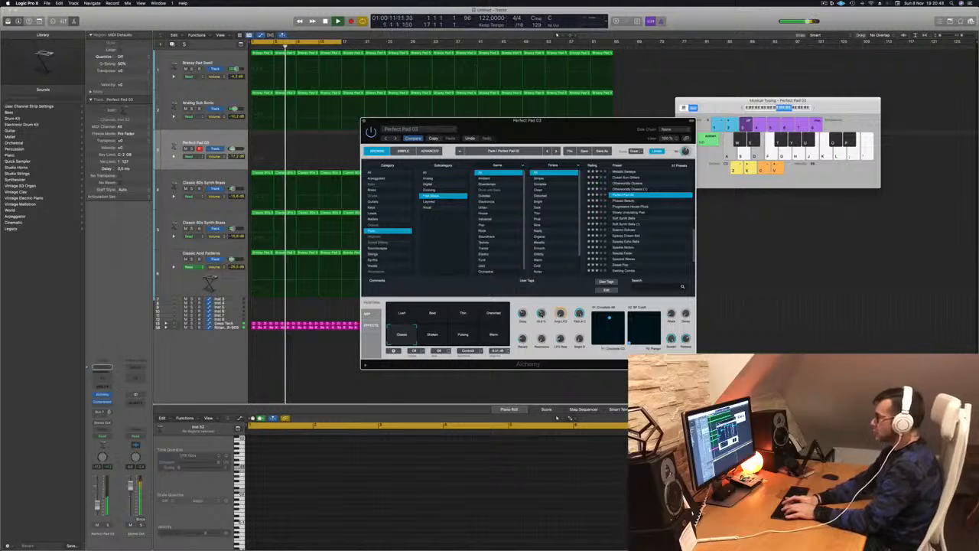
Record a repeating C and E two-note chord once per bar on the Perfect Pad 03 track, from bar 7 to the loop's end.
key(r)
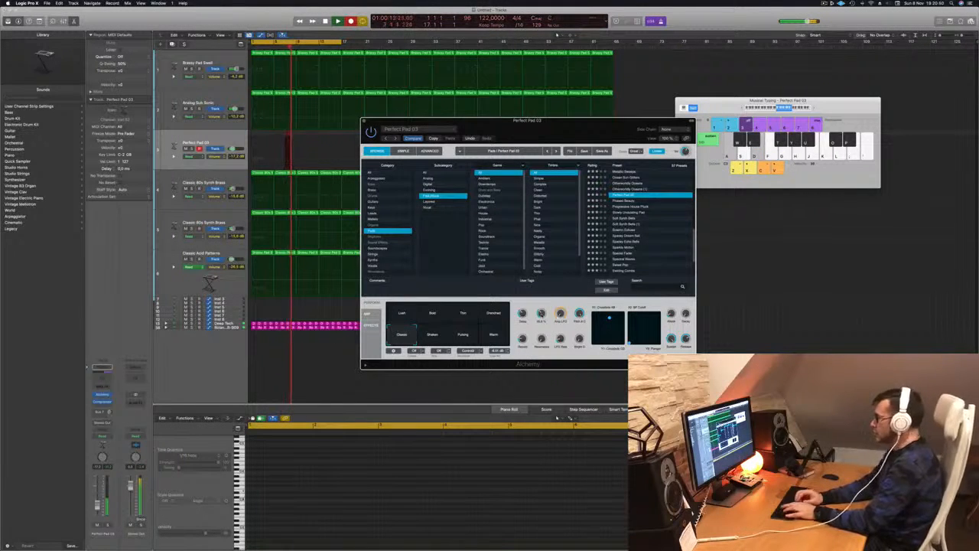
key(a)
key(d)
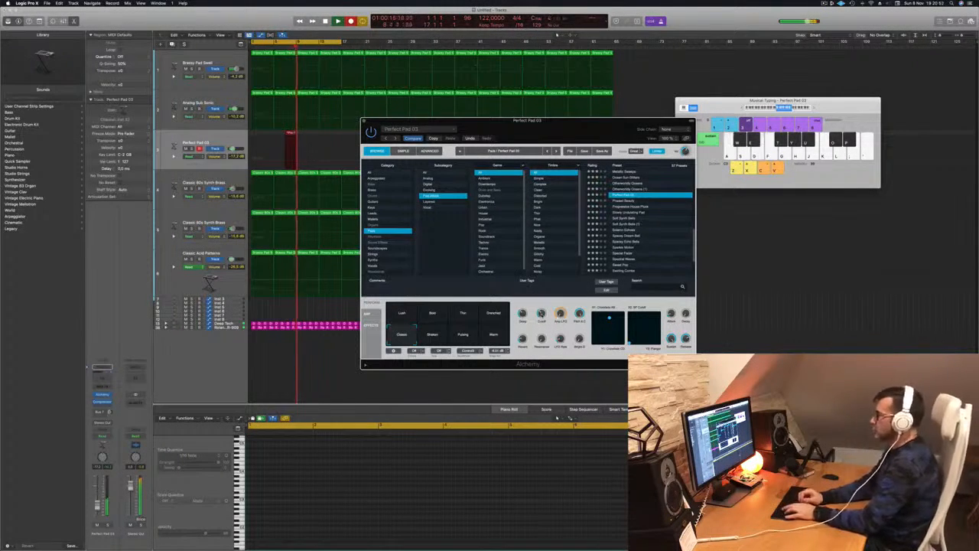
key(a)
key(d)
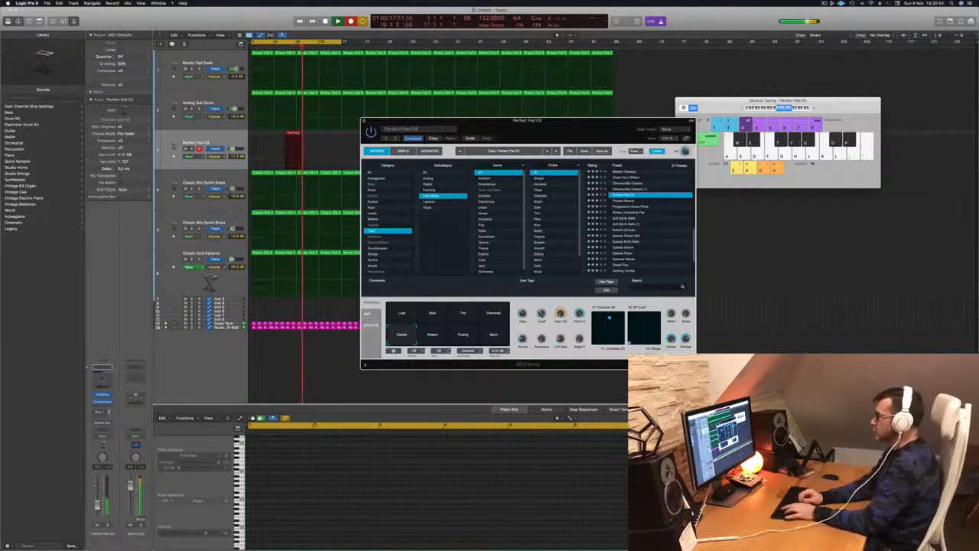
key(a)
key(d)
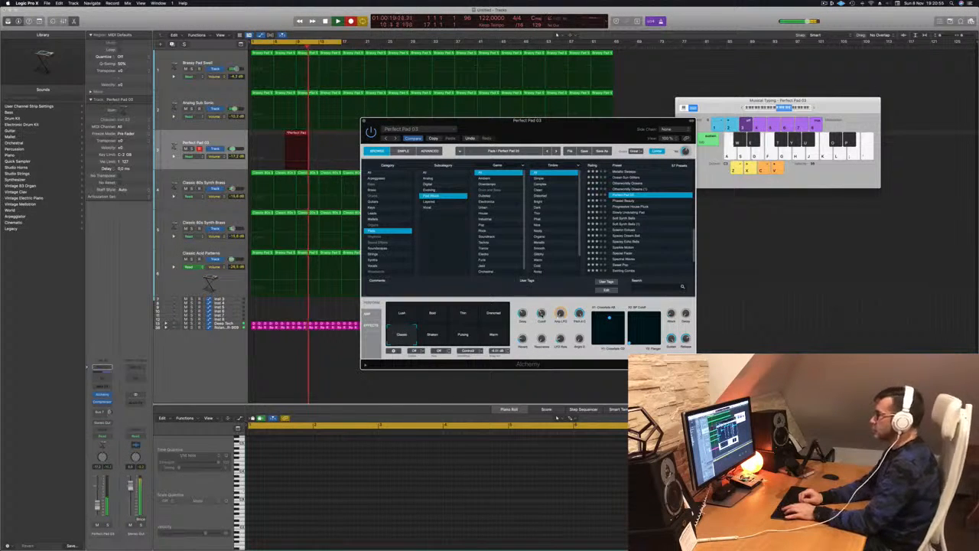
key(a)
key(d)
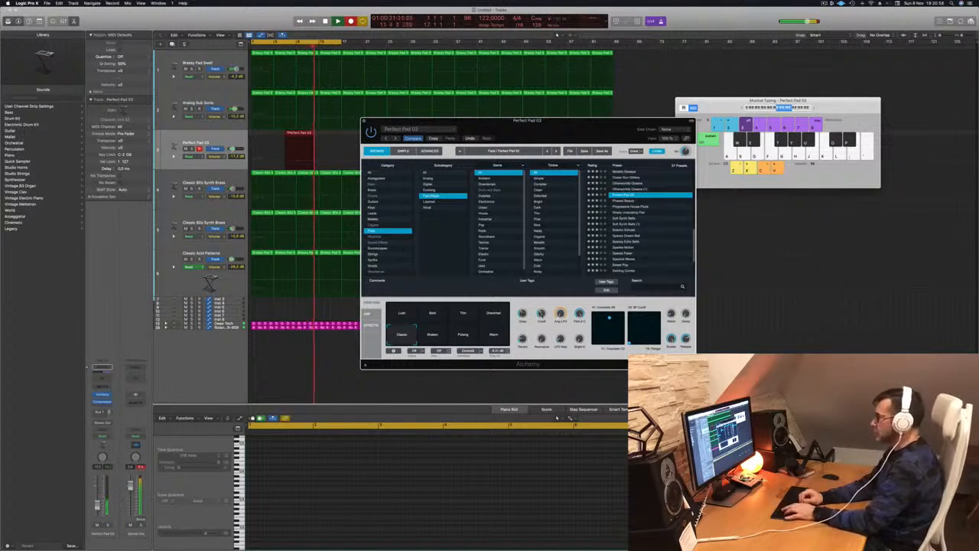
key(a)
key(d)
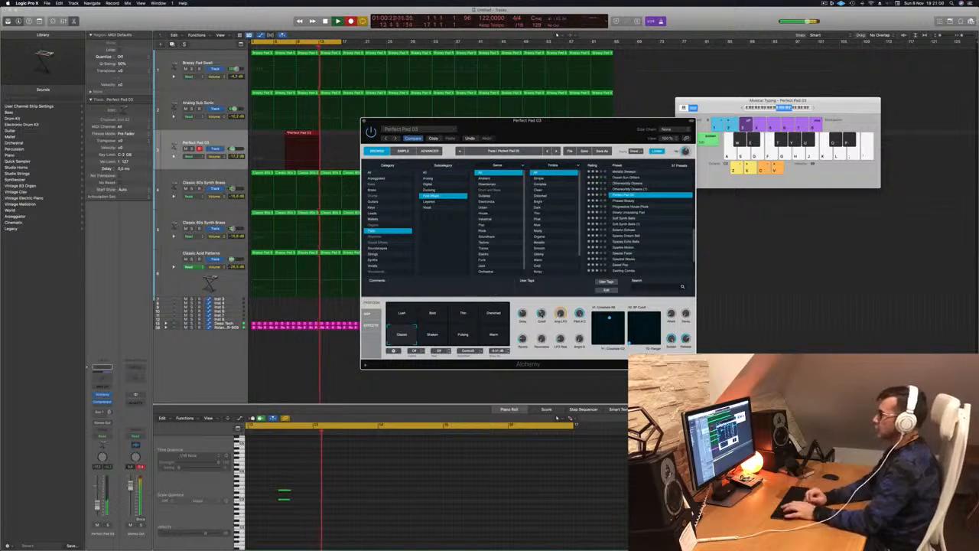
key(a)
key(d)
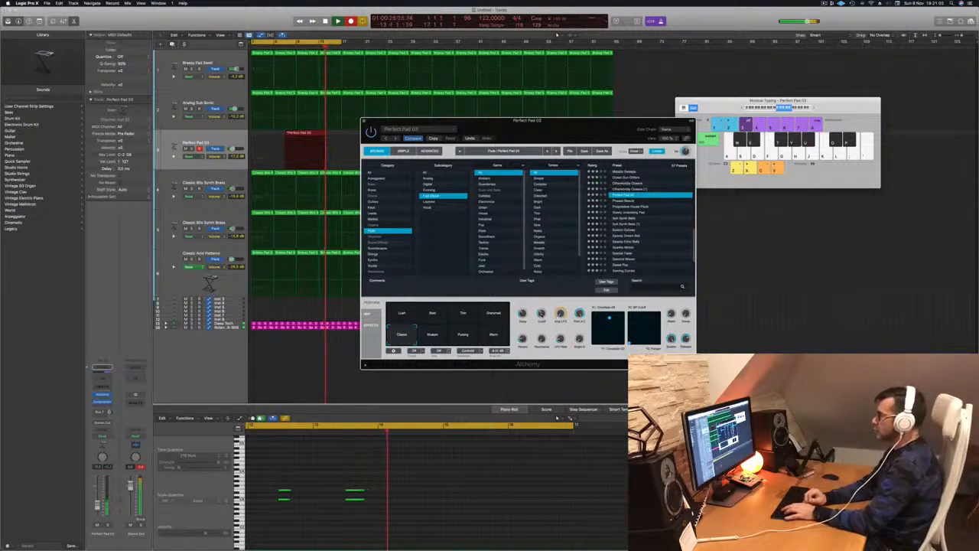
key(a)
key(d)
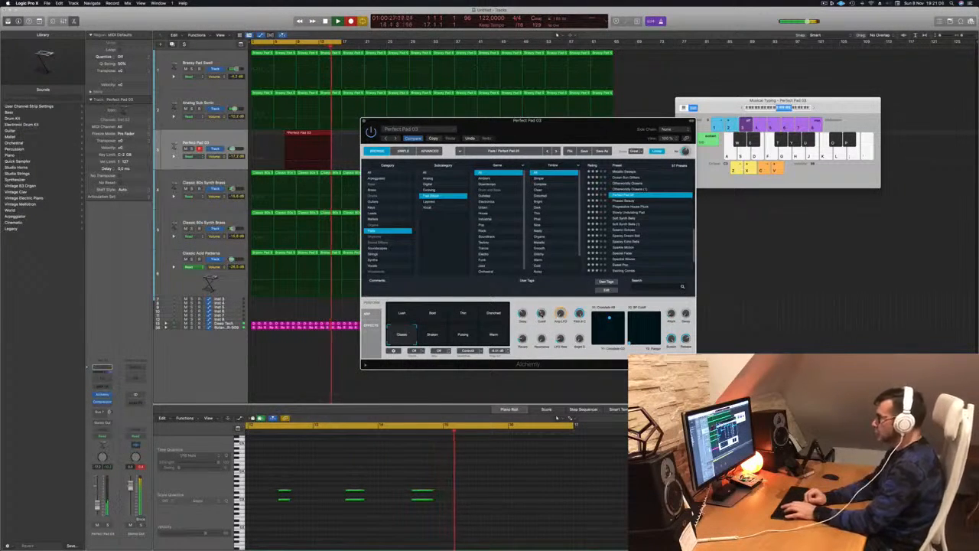
key(a)
key(d)
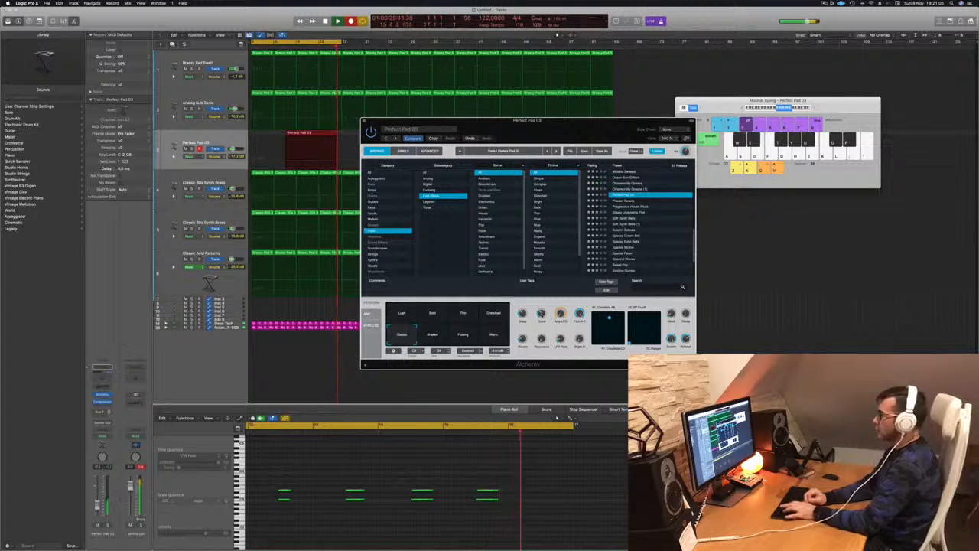
key(a)
key(d)
key(space)
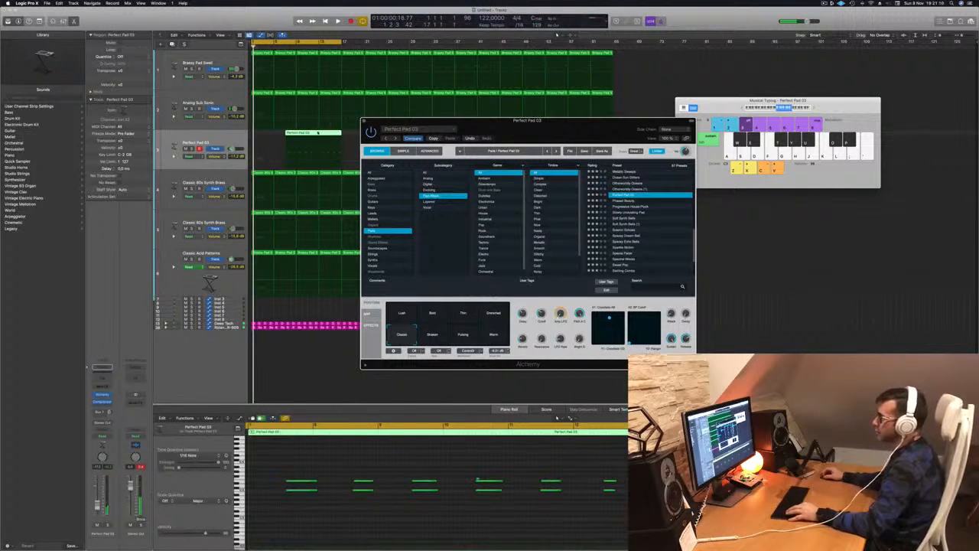
Split the recorded Perfect Pad 03 region at bar 13, delete the first part and move the remaining four bars to bar 1.
click(306, 133)
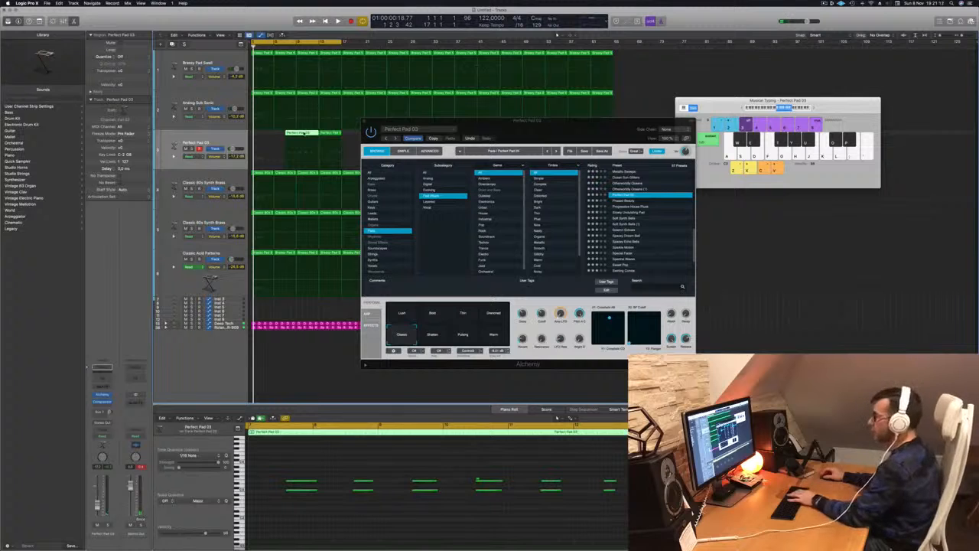
key(BackSpace)
drag(330, 134, 262, 134)
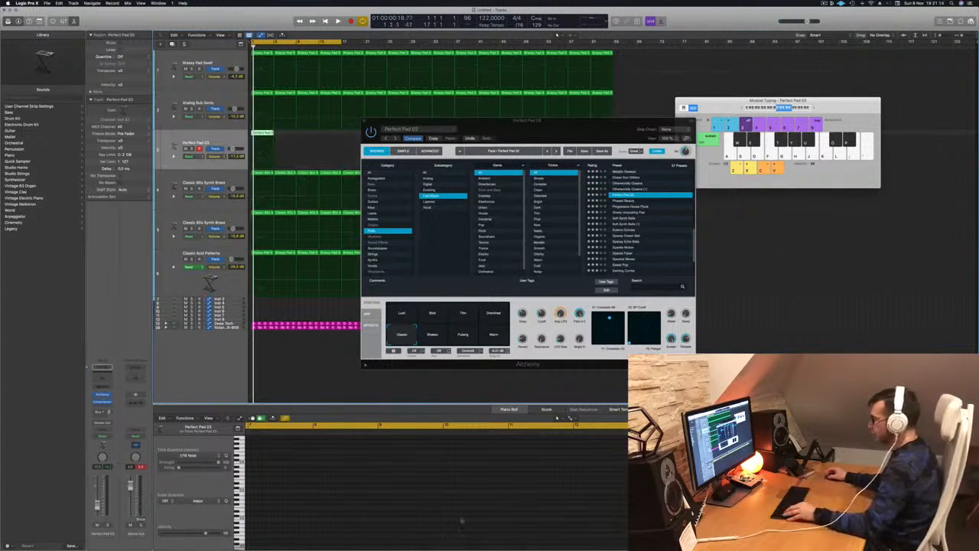
Quantize all notes in the four-bar Perfect Pad 03 region to 1/16 notes and play the result back.
drag(482, 128, 578, 163)
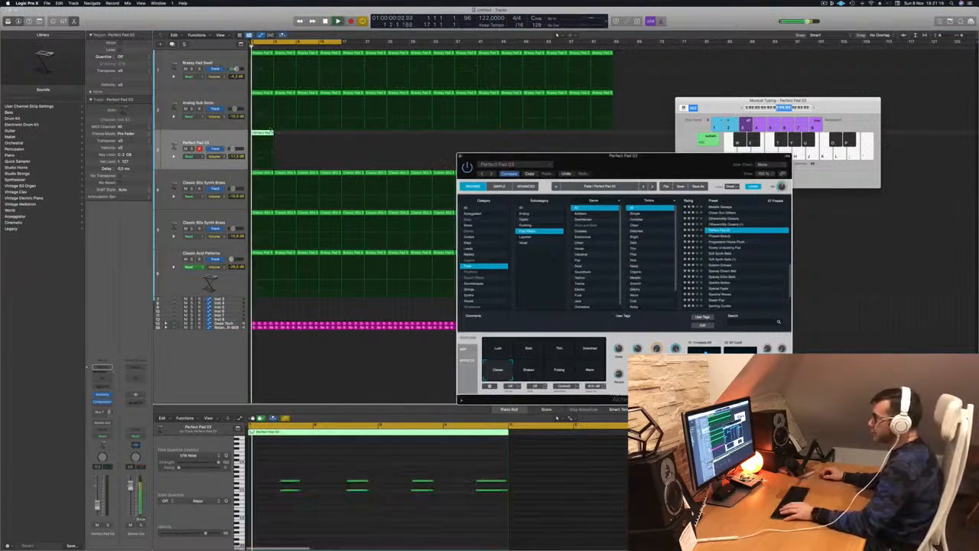
click(342, 511)
key(super+a)
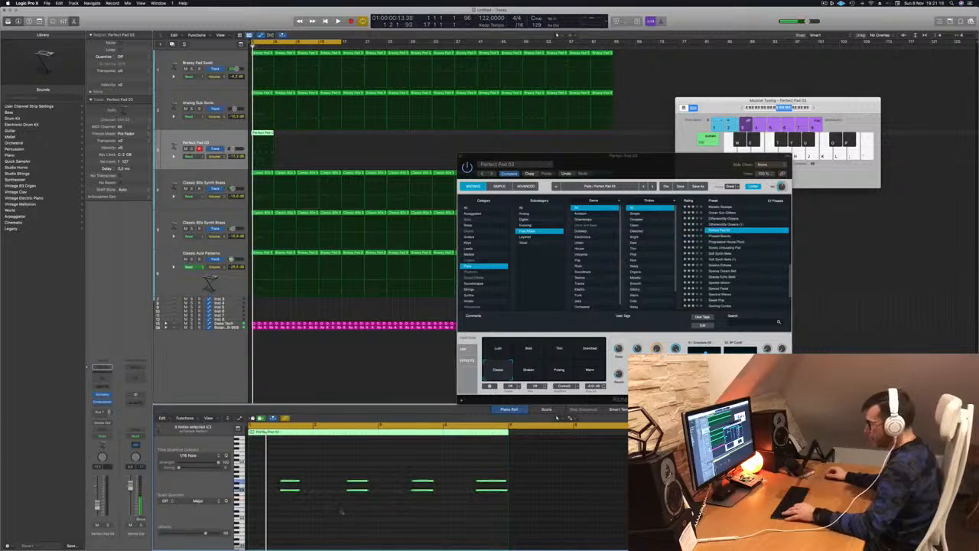
key(space)
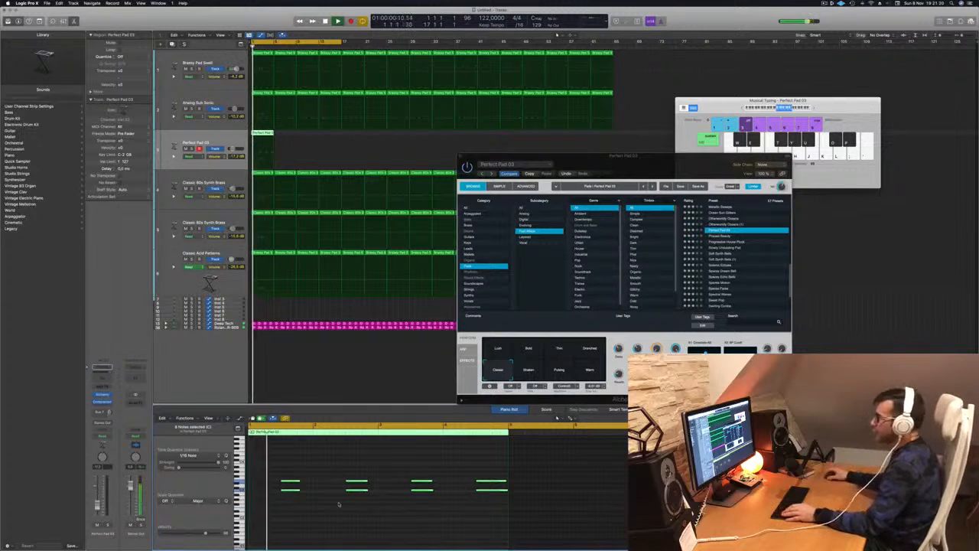
key(space)
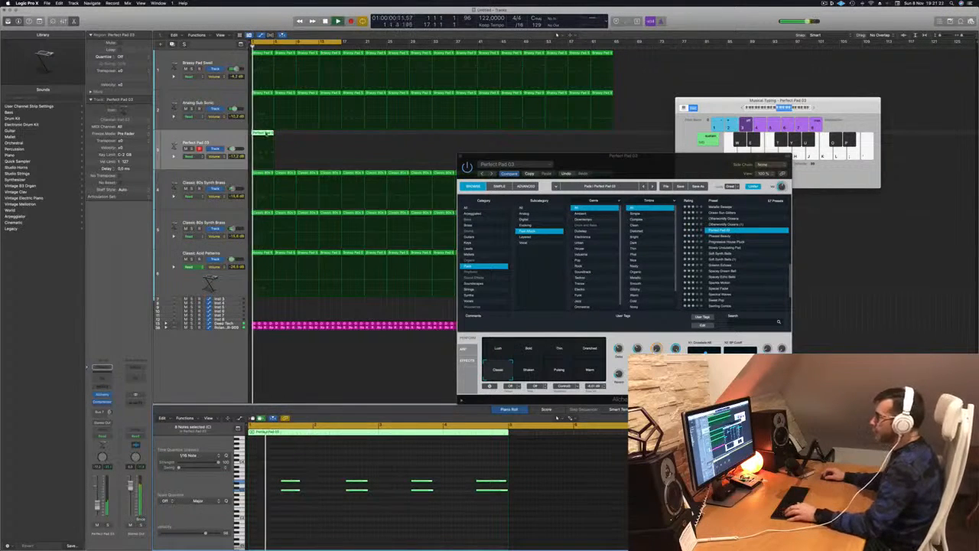
Copy the four-bar Perfect Pad 03 region repeatedly along its track to bar 65, matching the other parts, and play the arrangement.
drag(267, 133, 353, 140)
mouse_move(435, 136)
mouse_down()
mouse_move(260, 135)
mouse_move(439, 137)
mouse_up()
key(space)
key(space)
Raise the Perfect Pad 03 track volume to -7.4 dB and adjust the synth's performance knobs, including the cutoff, during playback.
drag(578, 159, 427, 209)
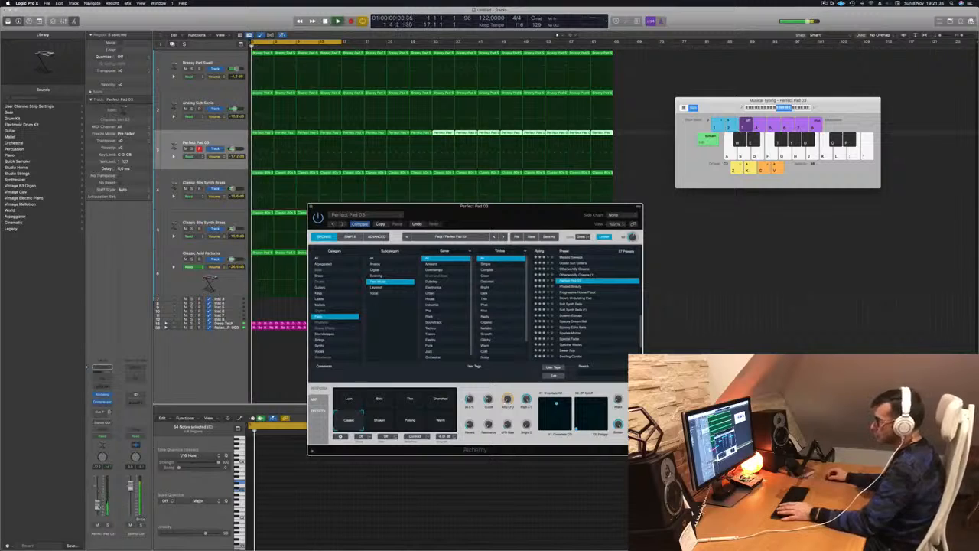
click(97, 506)
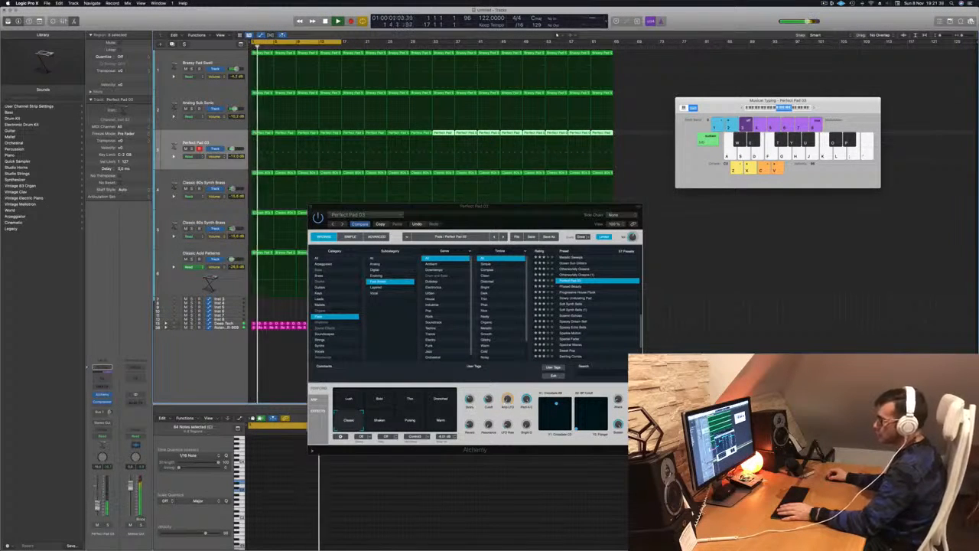
drag(97, 502, 97, 500)
click(487, 404)
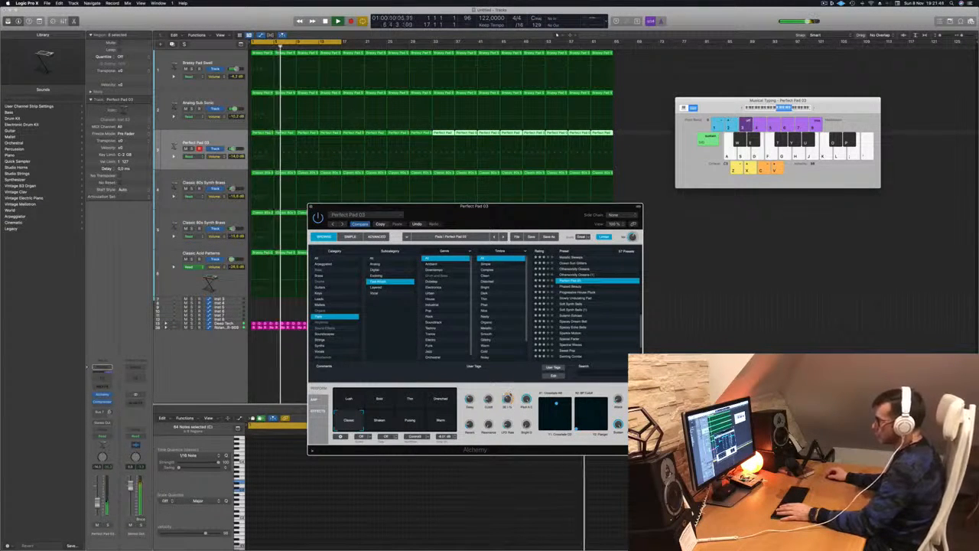
key(Return)
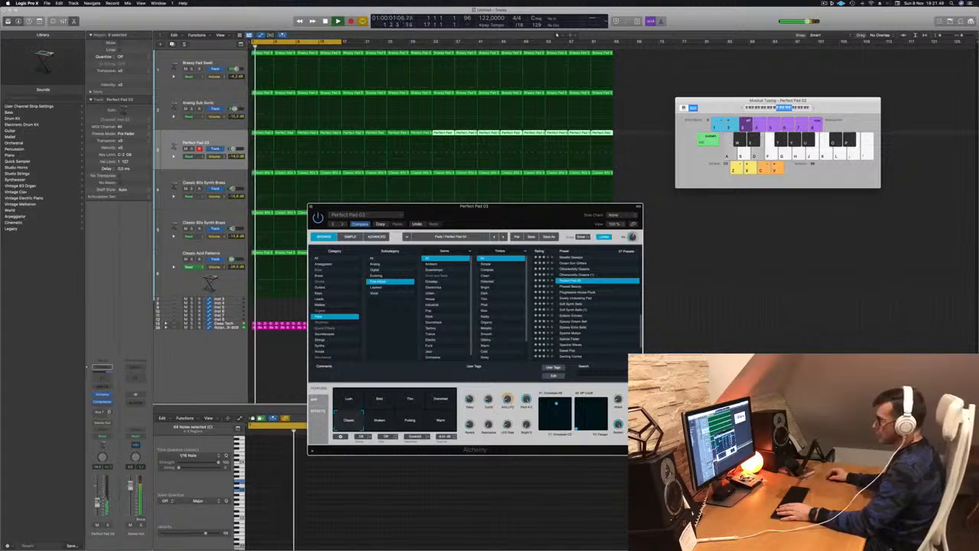
drag(98, 503, 98, 498)
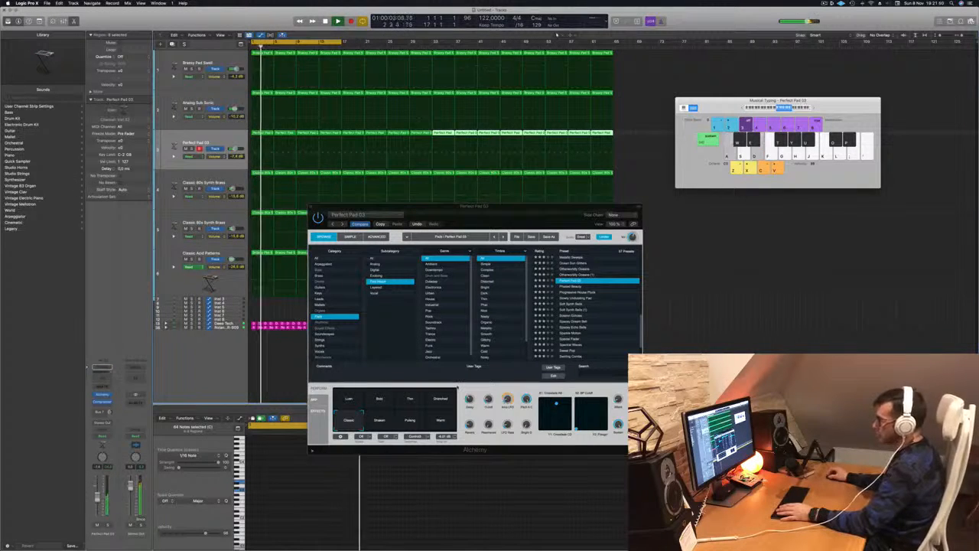
click(507, 400)
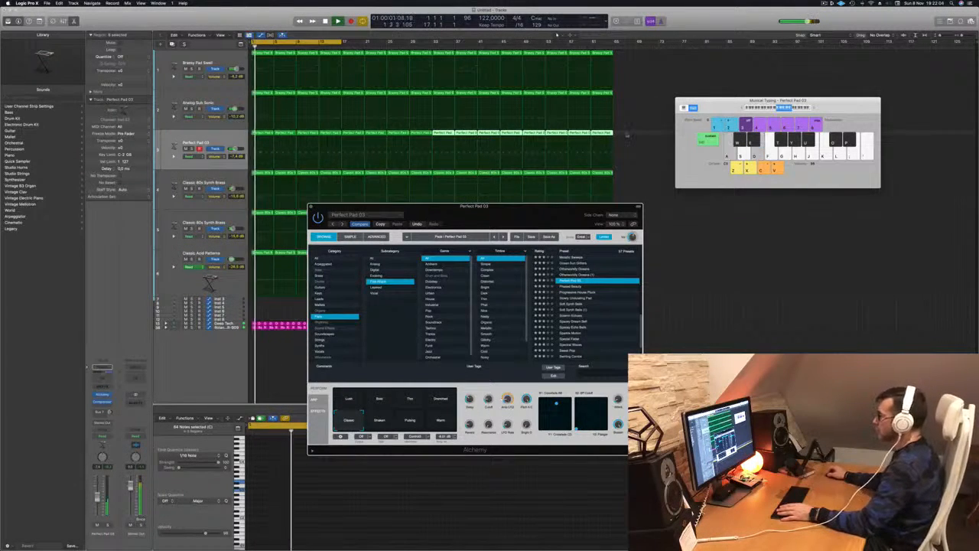
Try transposing all Perfect Pad 03 regions down one octave during playback.
drag(629, 131, 245, 143)
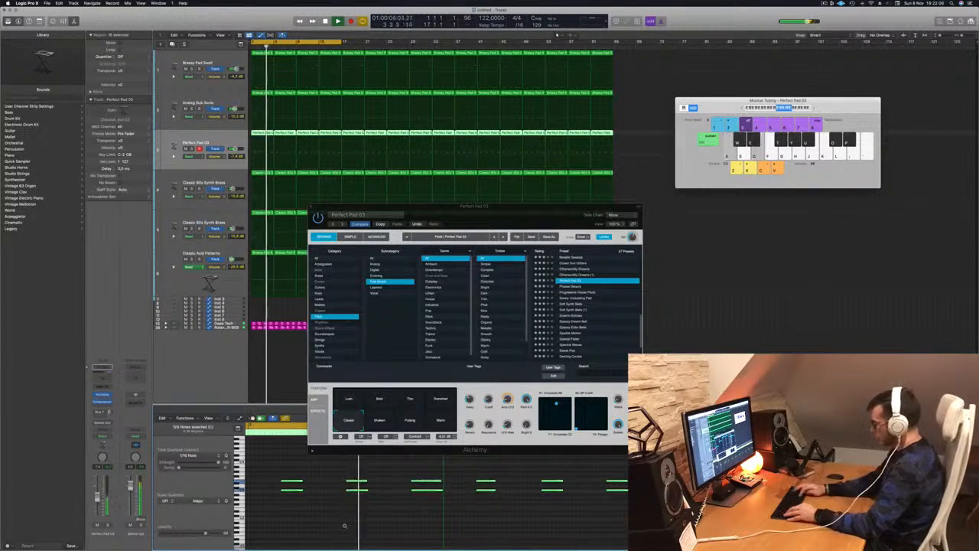
key(alt+shift+Down)
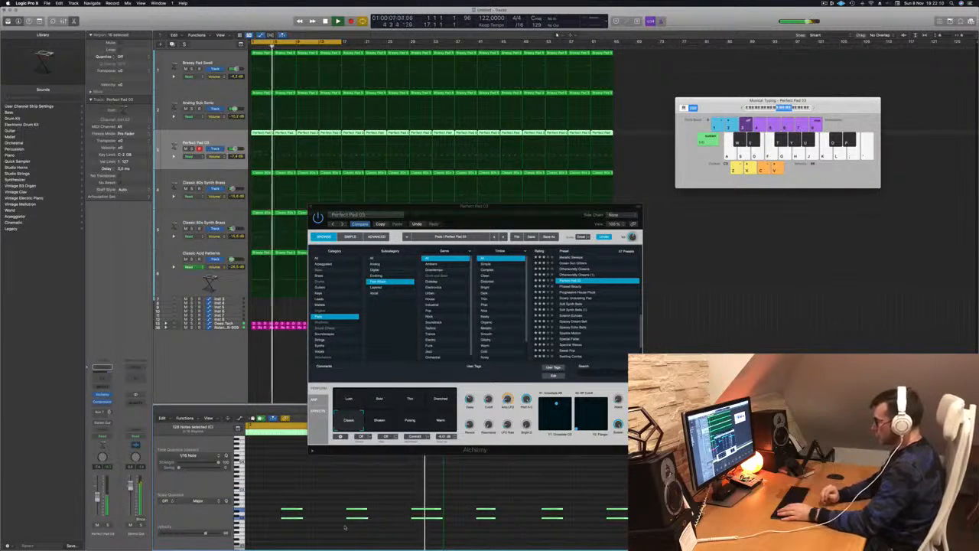
scroll(345, 527, down, 2)
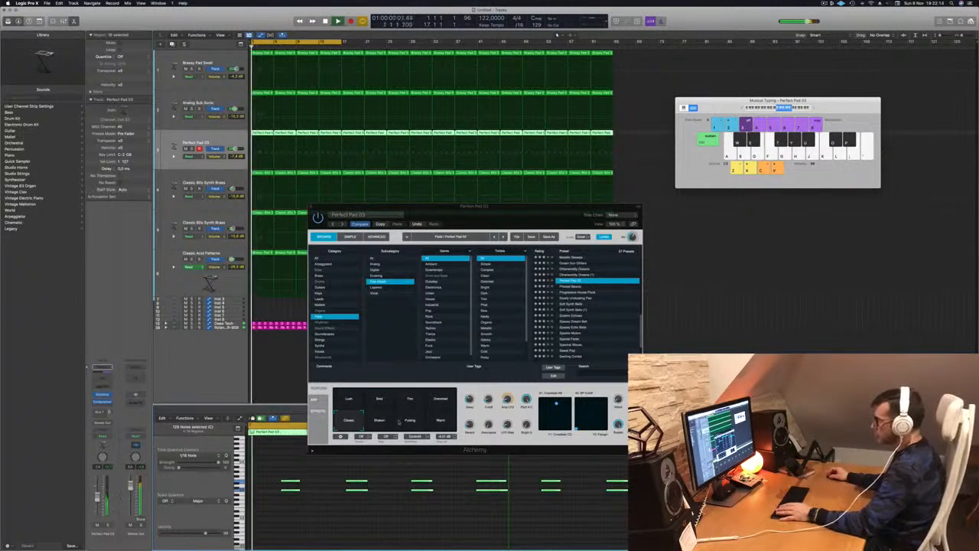
Select the Warm performance variation of Perfect Pad 03 and lower its track volume.
click(441, 421)
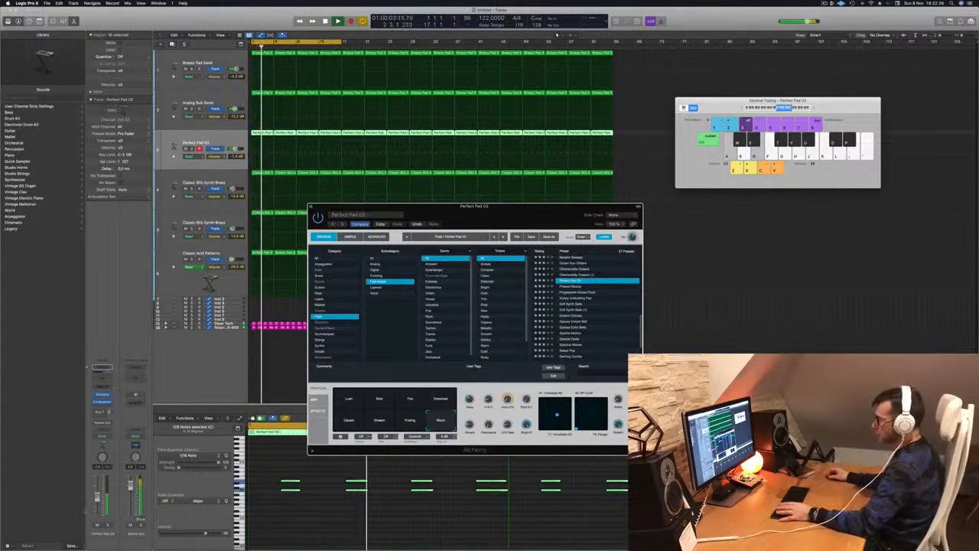
drag(97, 497, 97, 502)
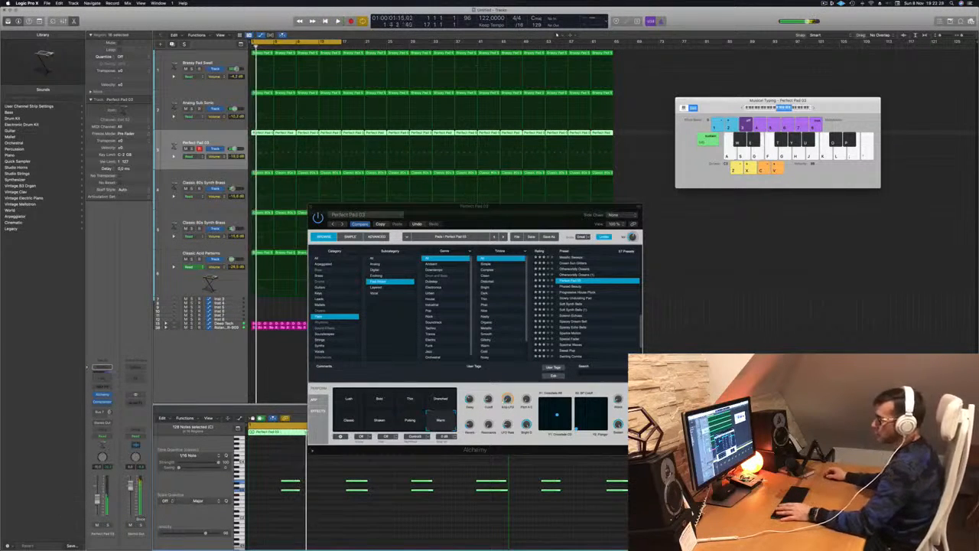
Add a Channel EQ to Perfect Pad 03 with a 268 Hz low cut and a 386 Hz high cut, and close both plug-in windows.
click(102, 380)
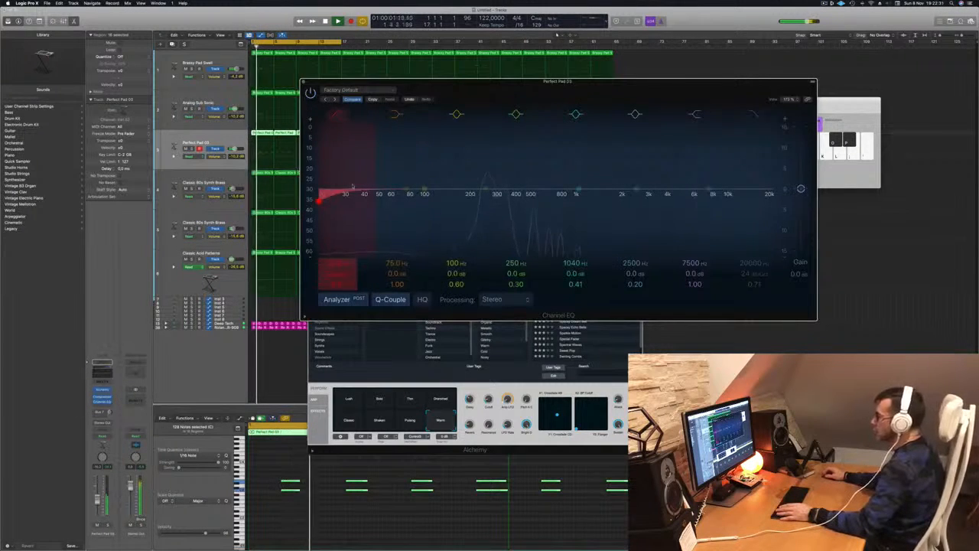
drag(336, 192, 492, 198)
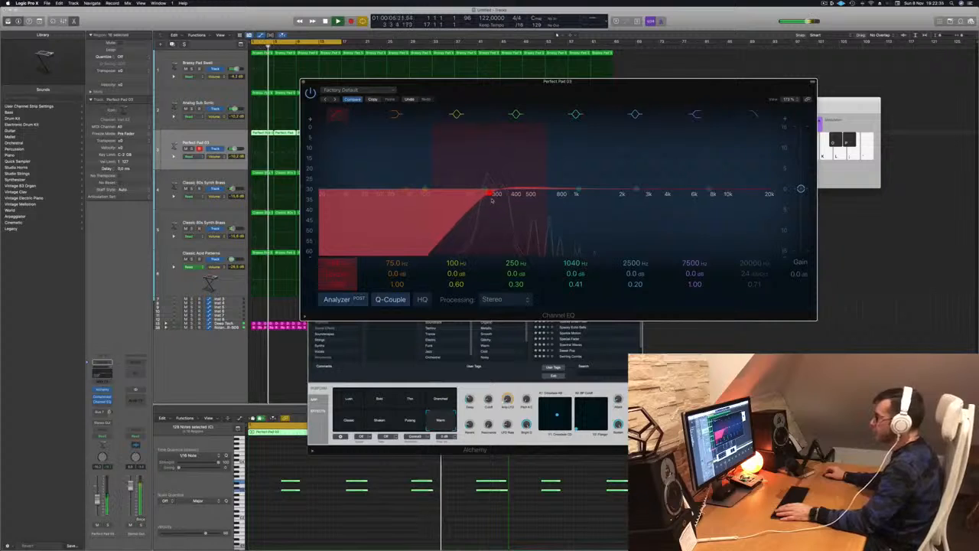
click(752, 117)
drag(773, 199, 514, 198)
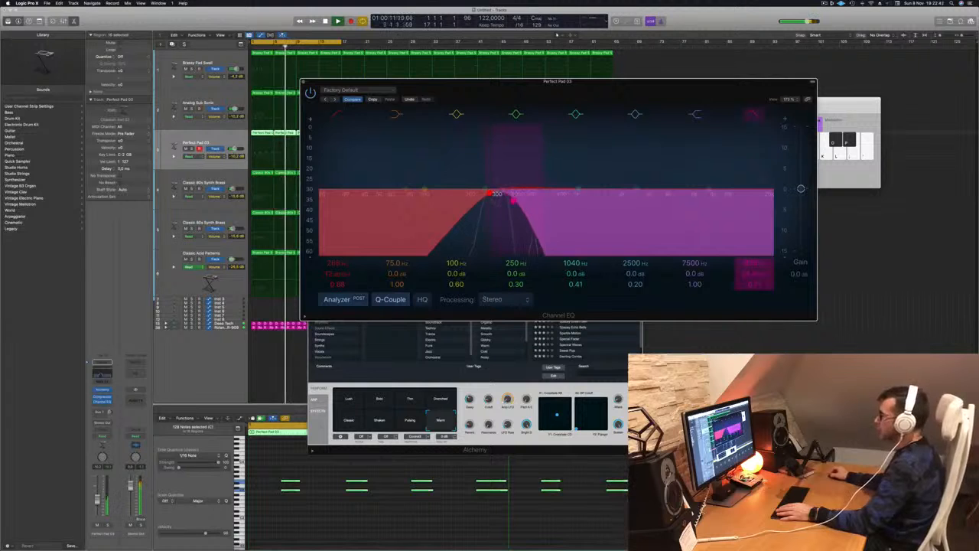
key(Return)
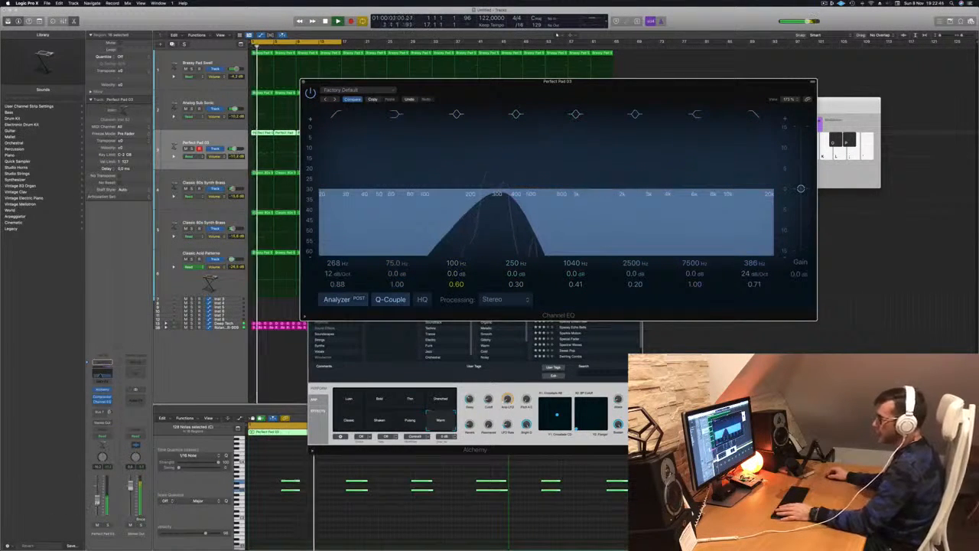
click(303, 82)
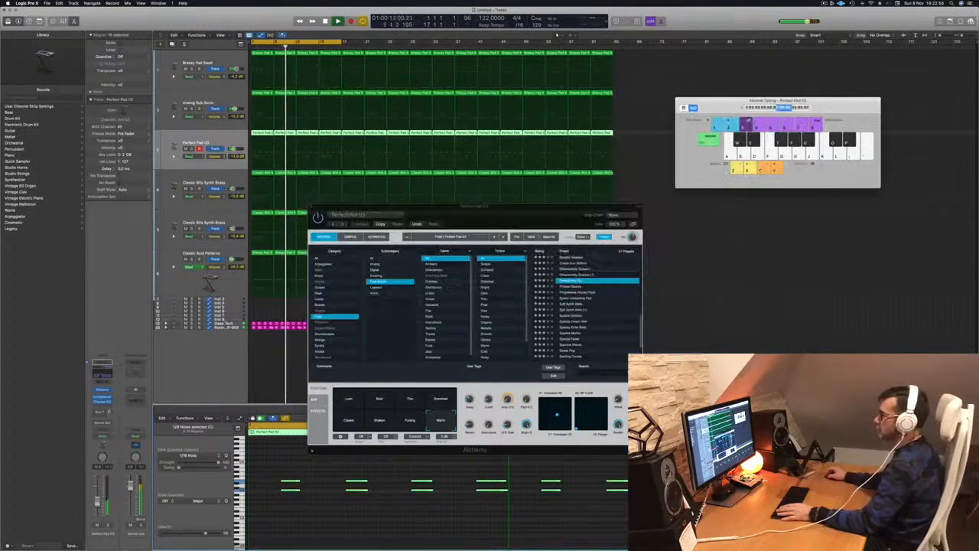
click(311, 206)
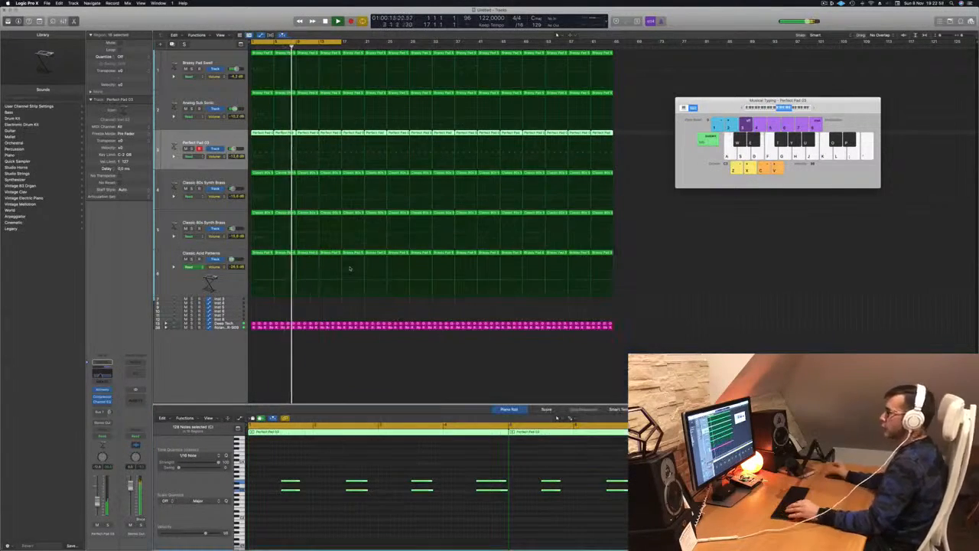